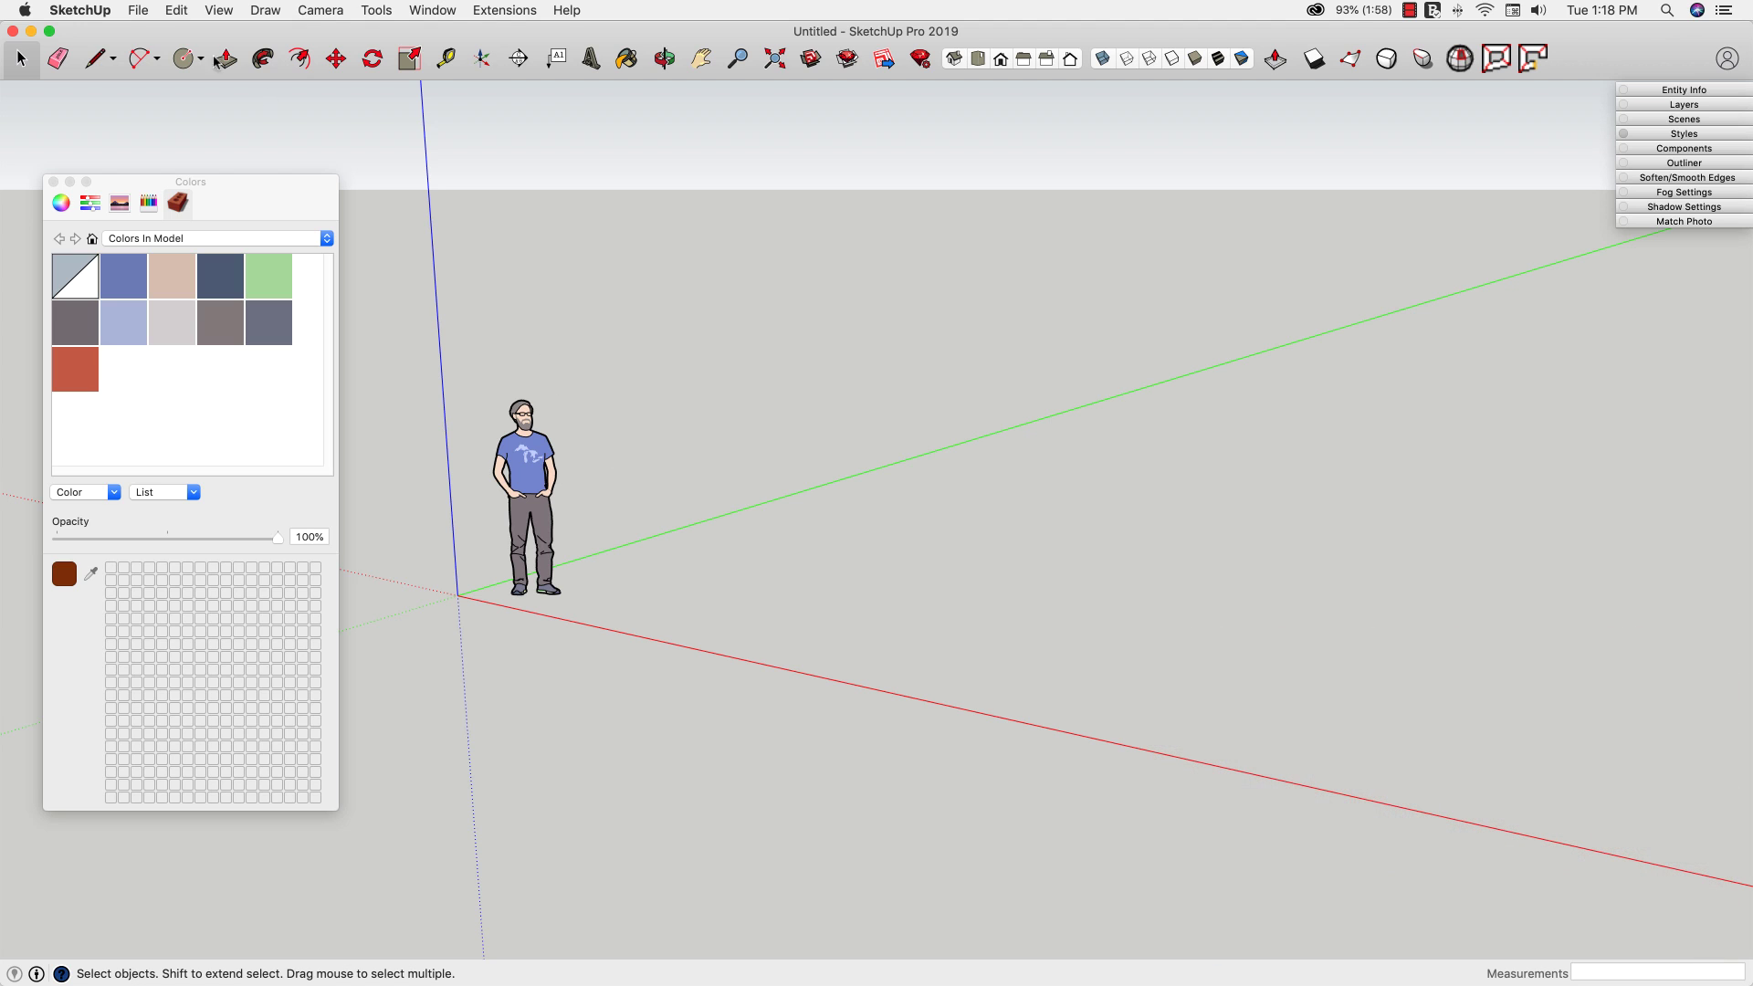
Step: Import Wood Floor.jpg as an image and place it at the origin
{"action": "left_click", "coordinate": [138, 10]}
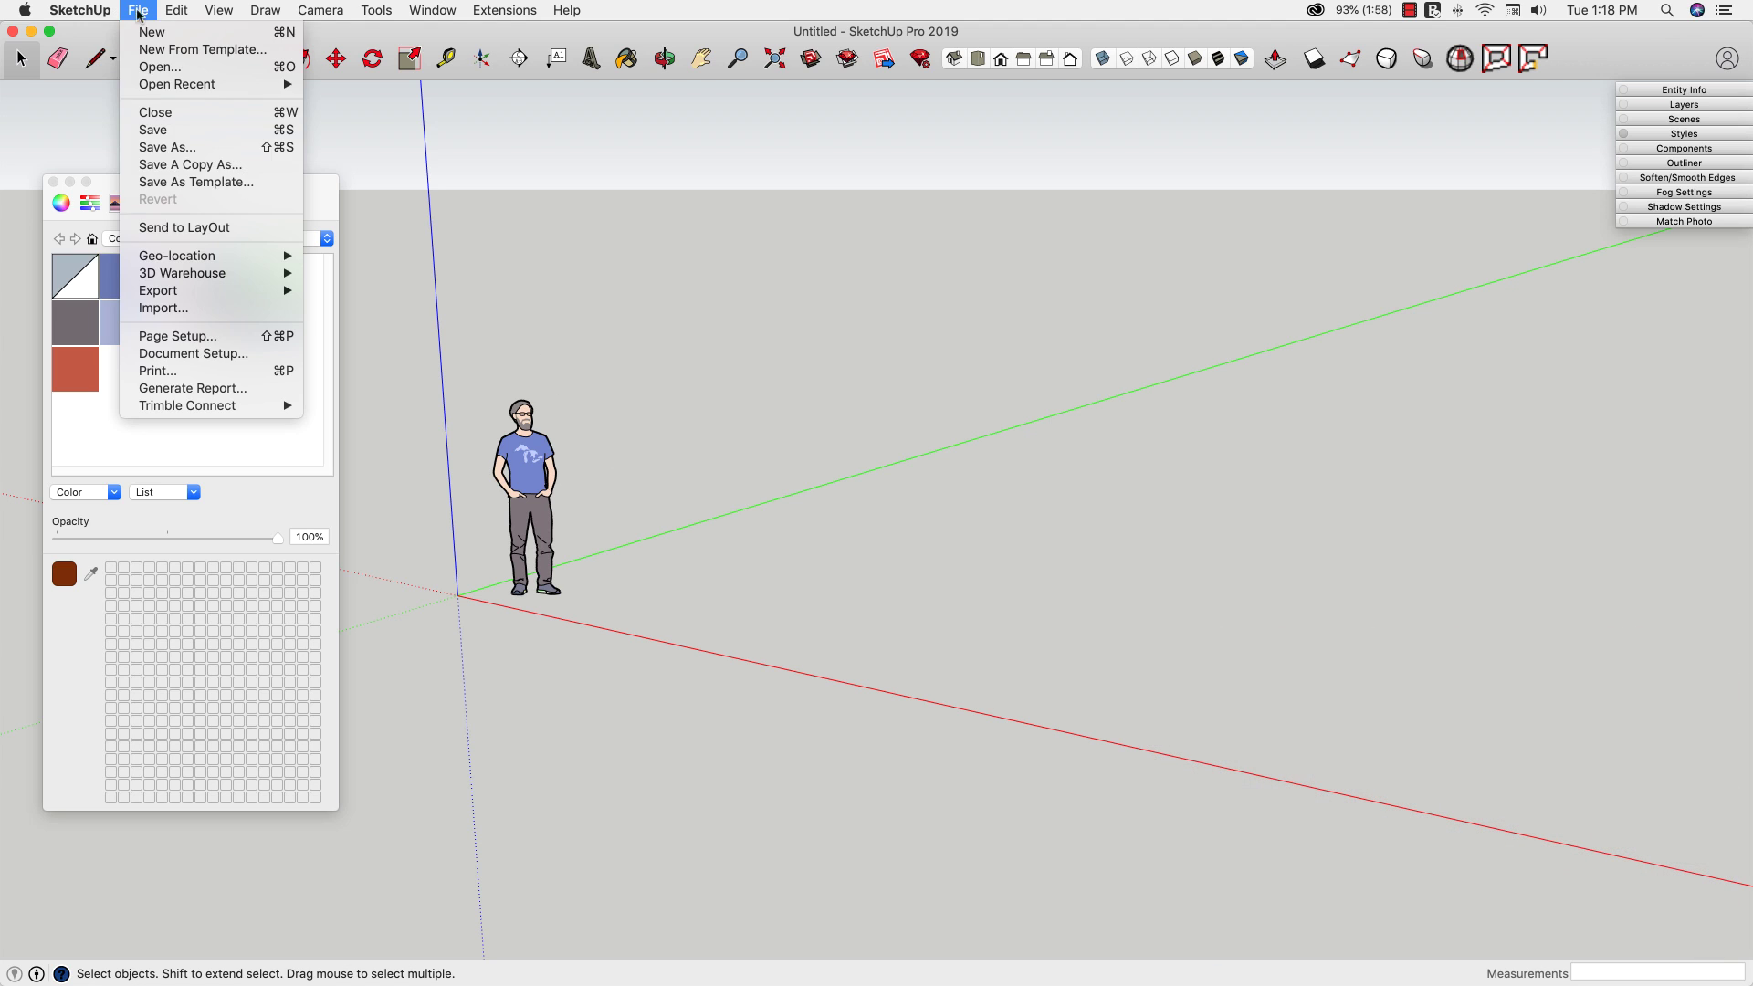
{"action": "left_click", "coordinate": [173, 313]}
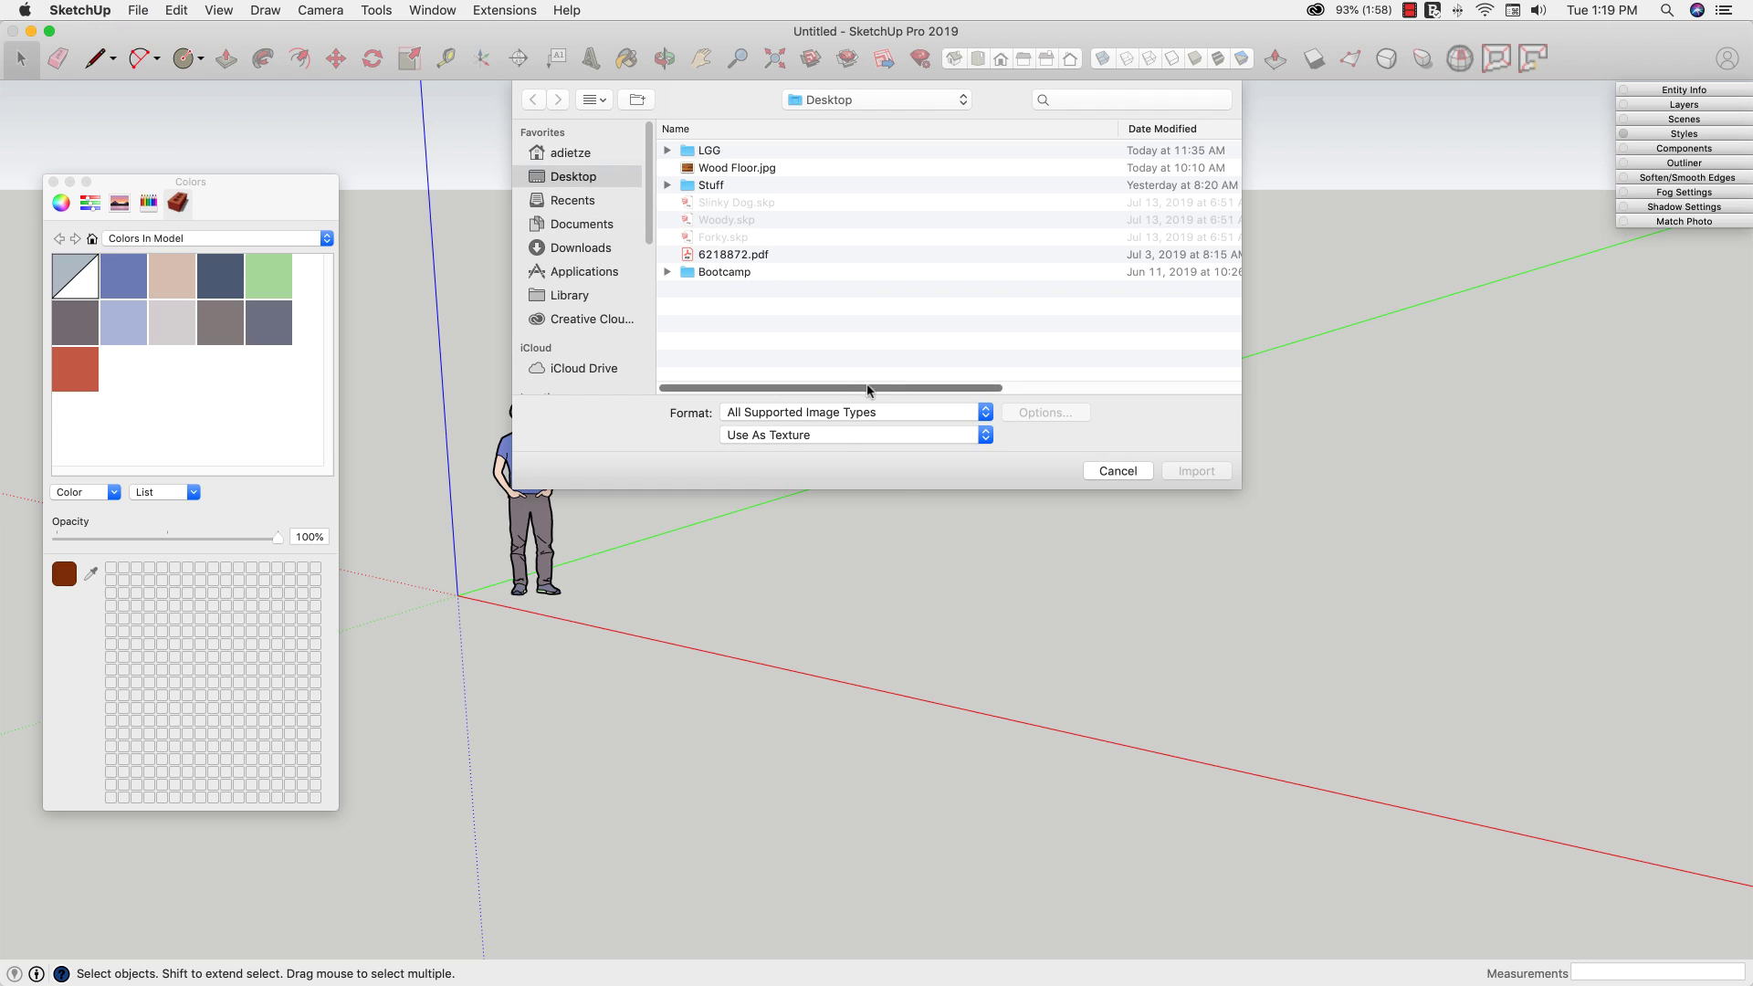
{"action": "left_click", "coordinate": [831, 436]}
{"action": "left_click", "coordinate": [822, 415]}
{"action": "left_click", "coordinate": [716, 171]}
{"action": "left_click", "coordinate": [1191, 474]}
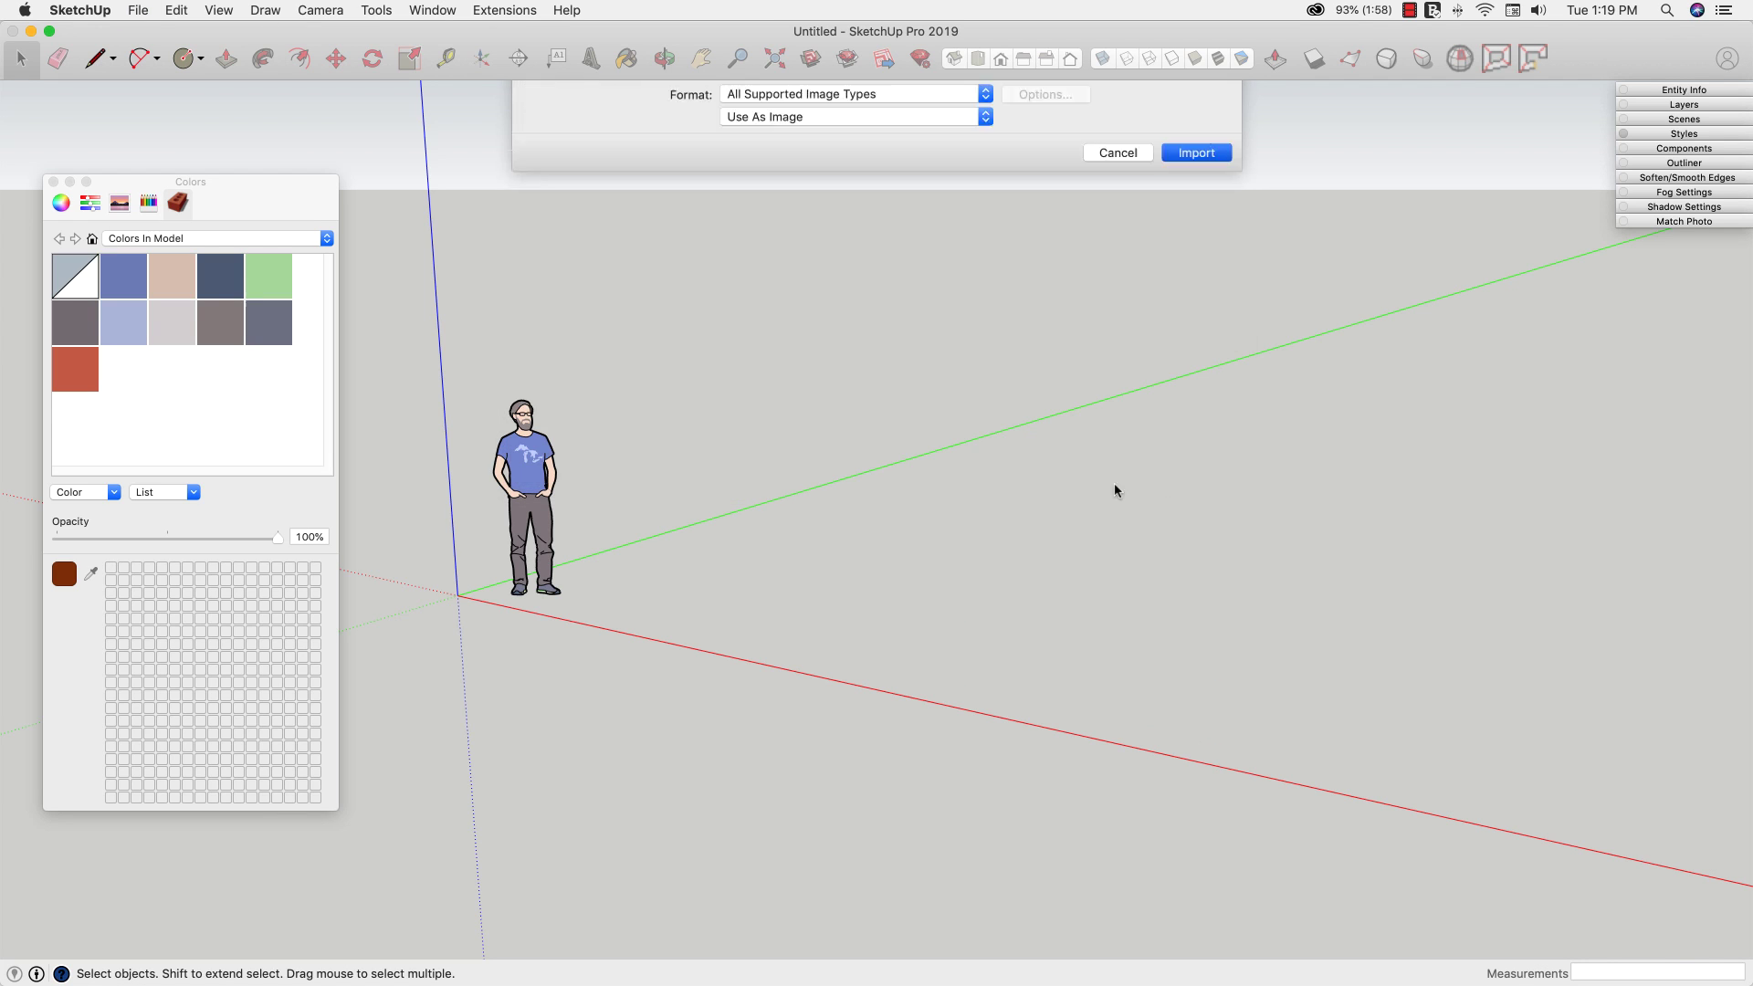
{"action": "double_click", "coordinate": [458, 596]}
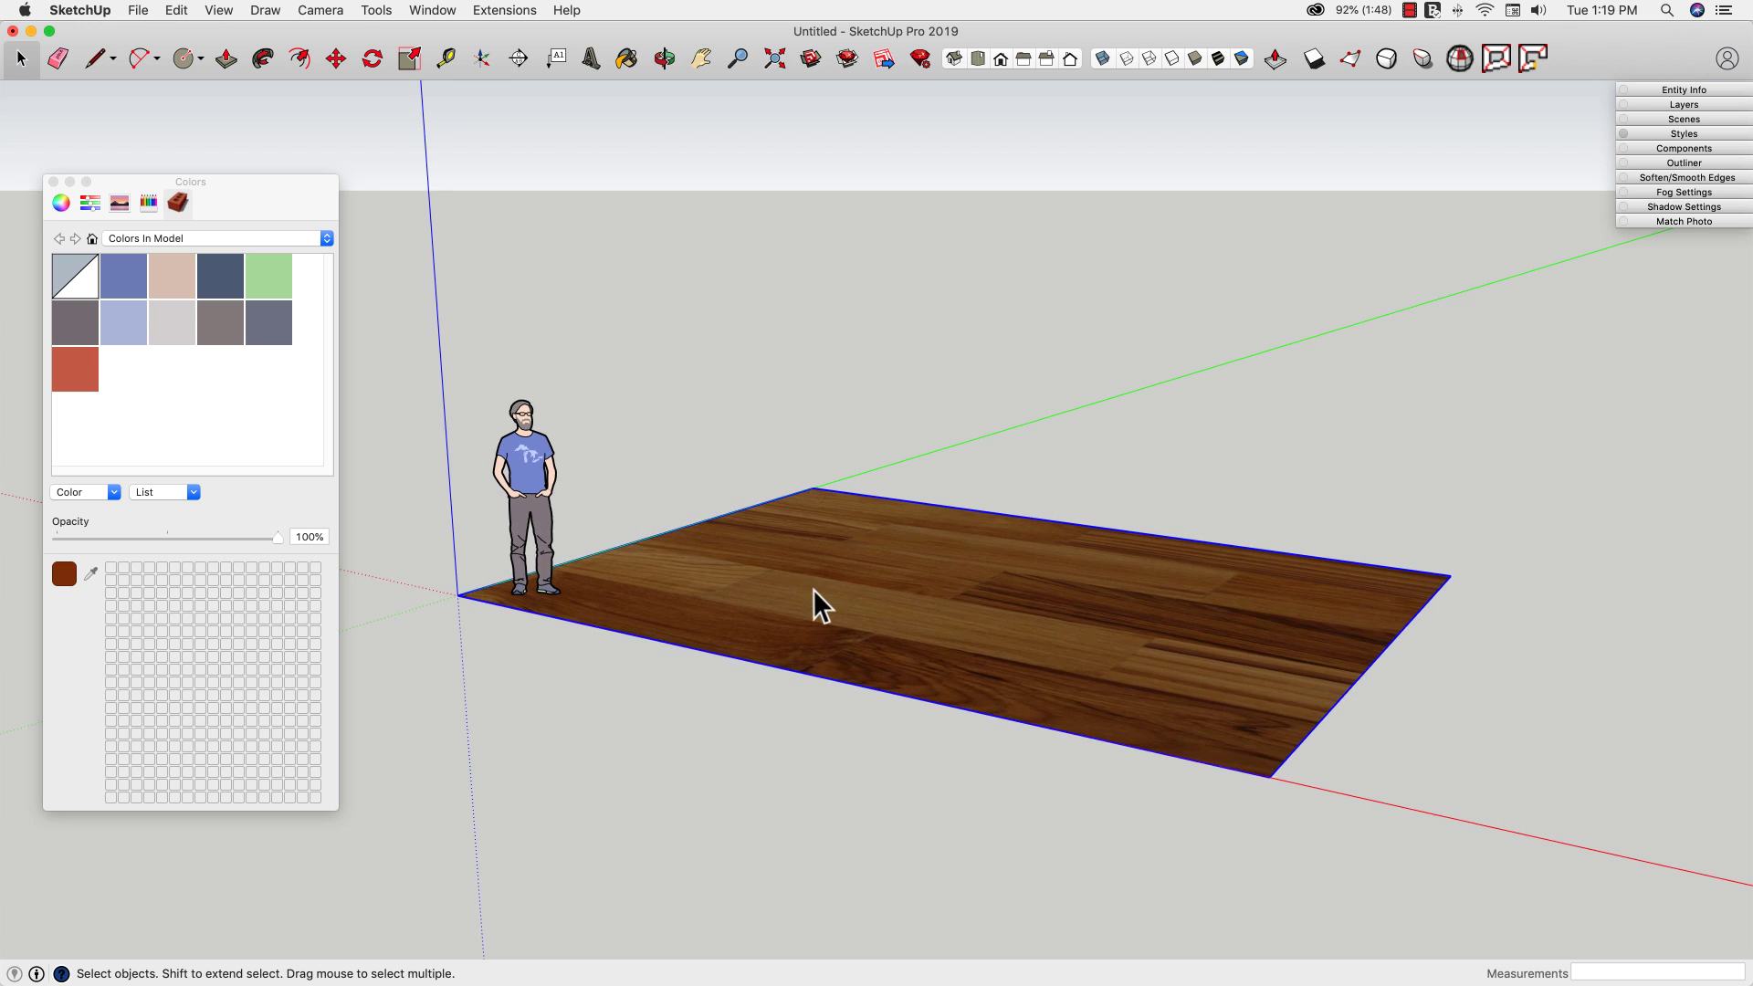
Step: Explode the wood floor image into a textured face
{"action": "mouse_move", "coordinate": [814, 599]}
{"action": "middle_mouse_down"}
{"action": "mouse_move", "coordinate": [916, 563]}
{"action": "mouse_move", "coordinate": [704, 579]}
{"action": "mouse_move", "coordinate": [674, 539]}
{"action": "middle_mouse_up"}
{"action": "right_click", "coordinate": [675, 539]}
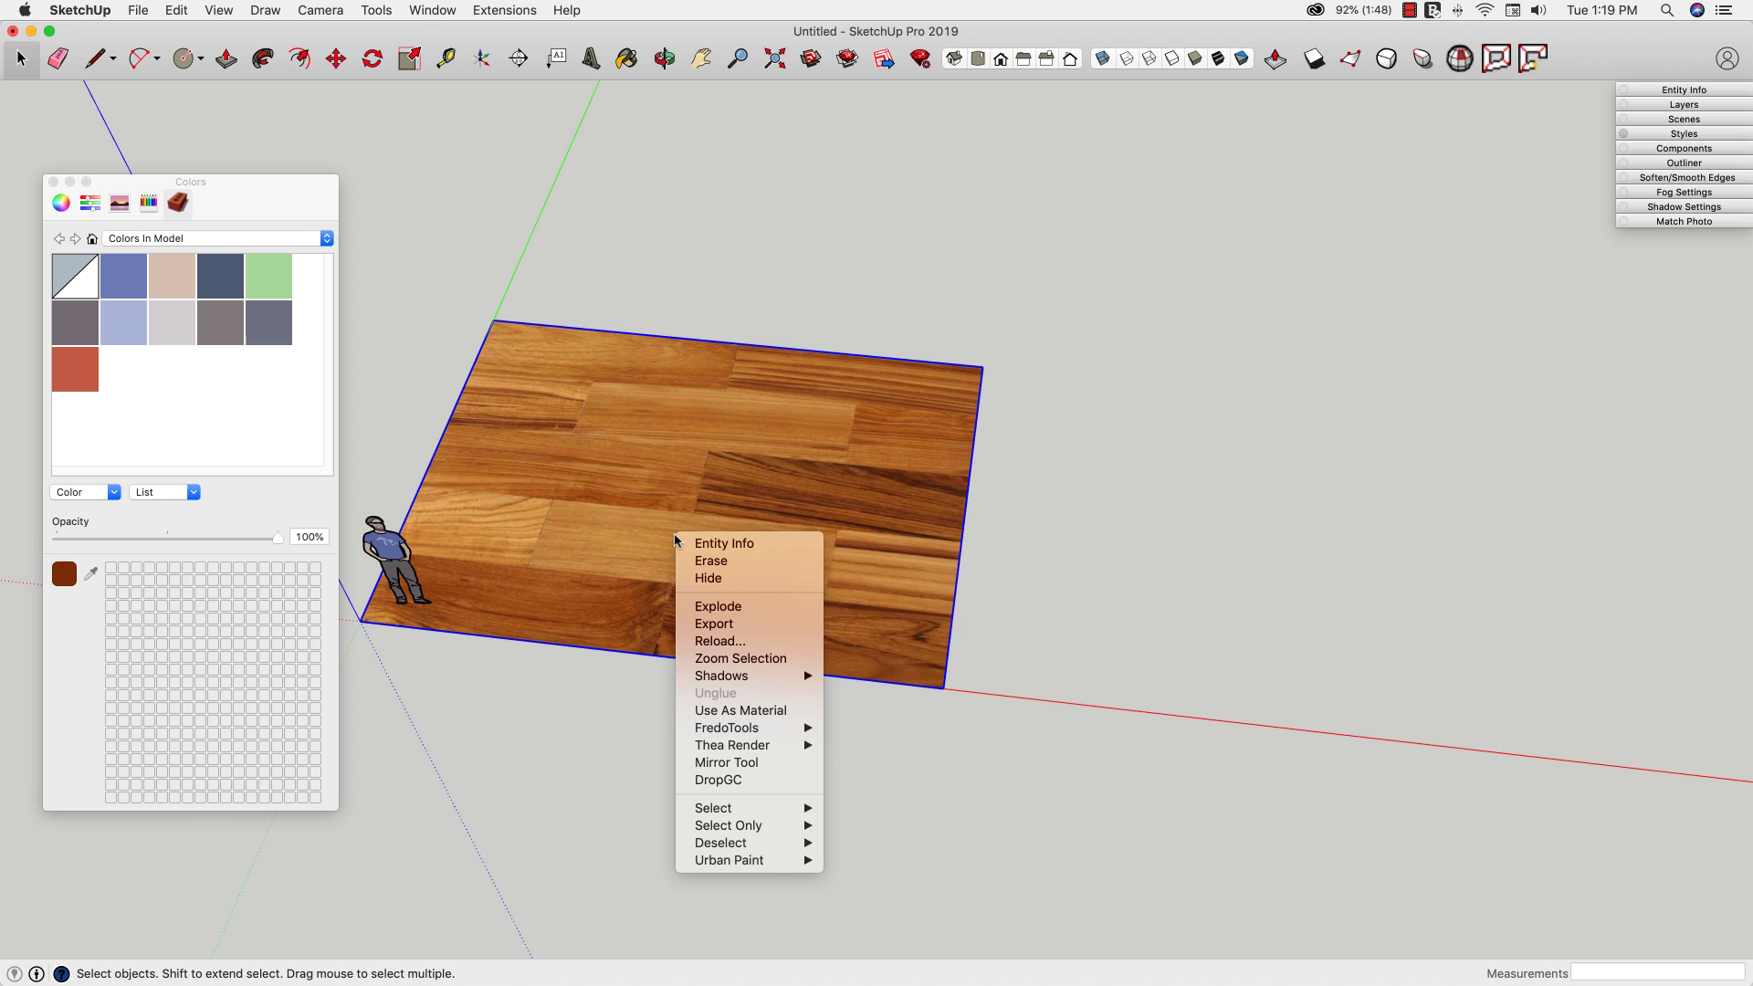
{"action": "left_click", "coordinate": [763, 607]}
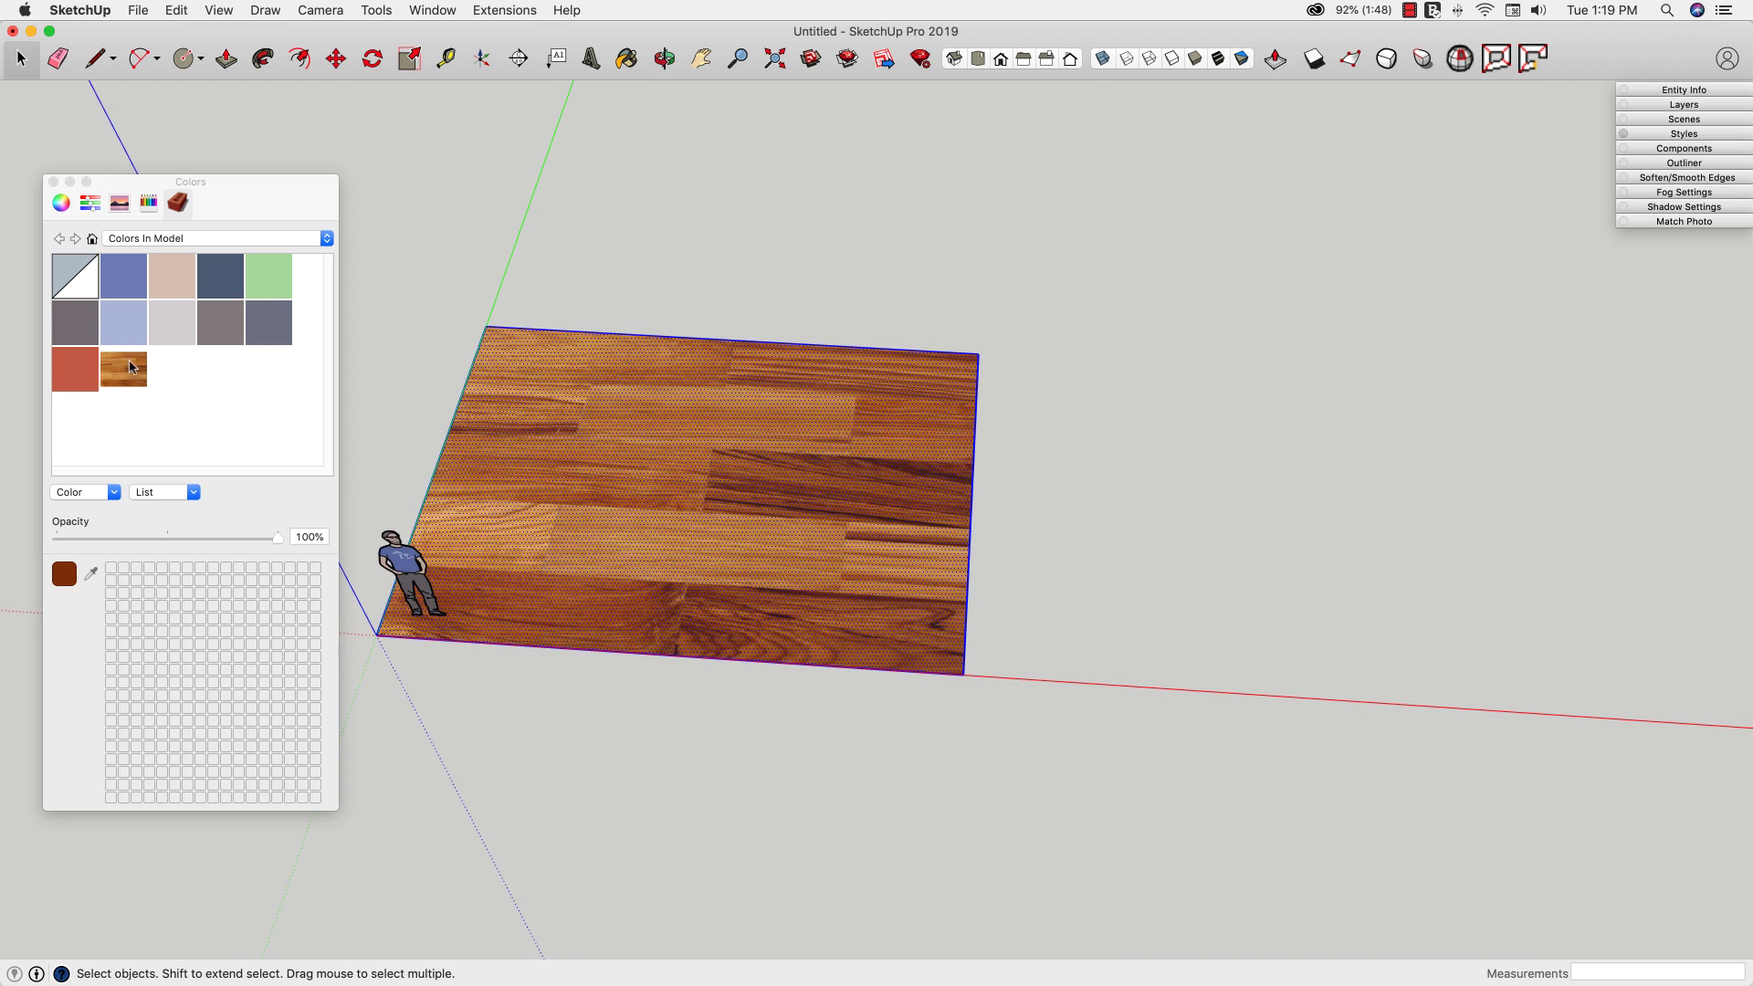
{"action": "left_click", "coordinate": [908, 287]}
{"action": "middle_click_drag", "start_coordinate": [775, 571], "coordinate": [546, 507]}
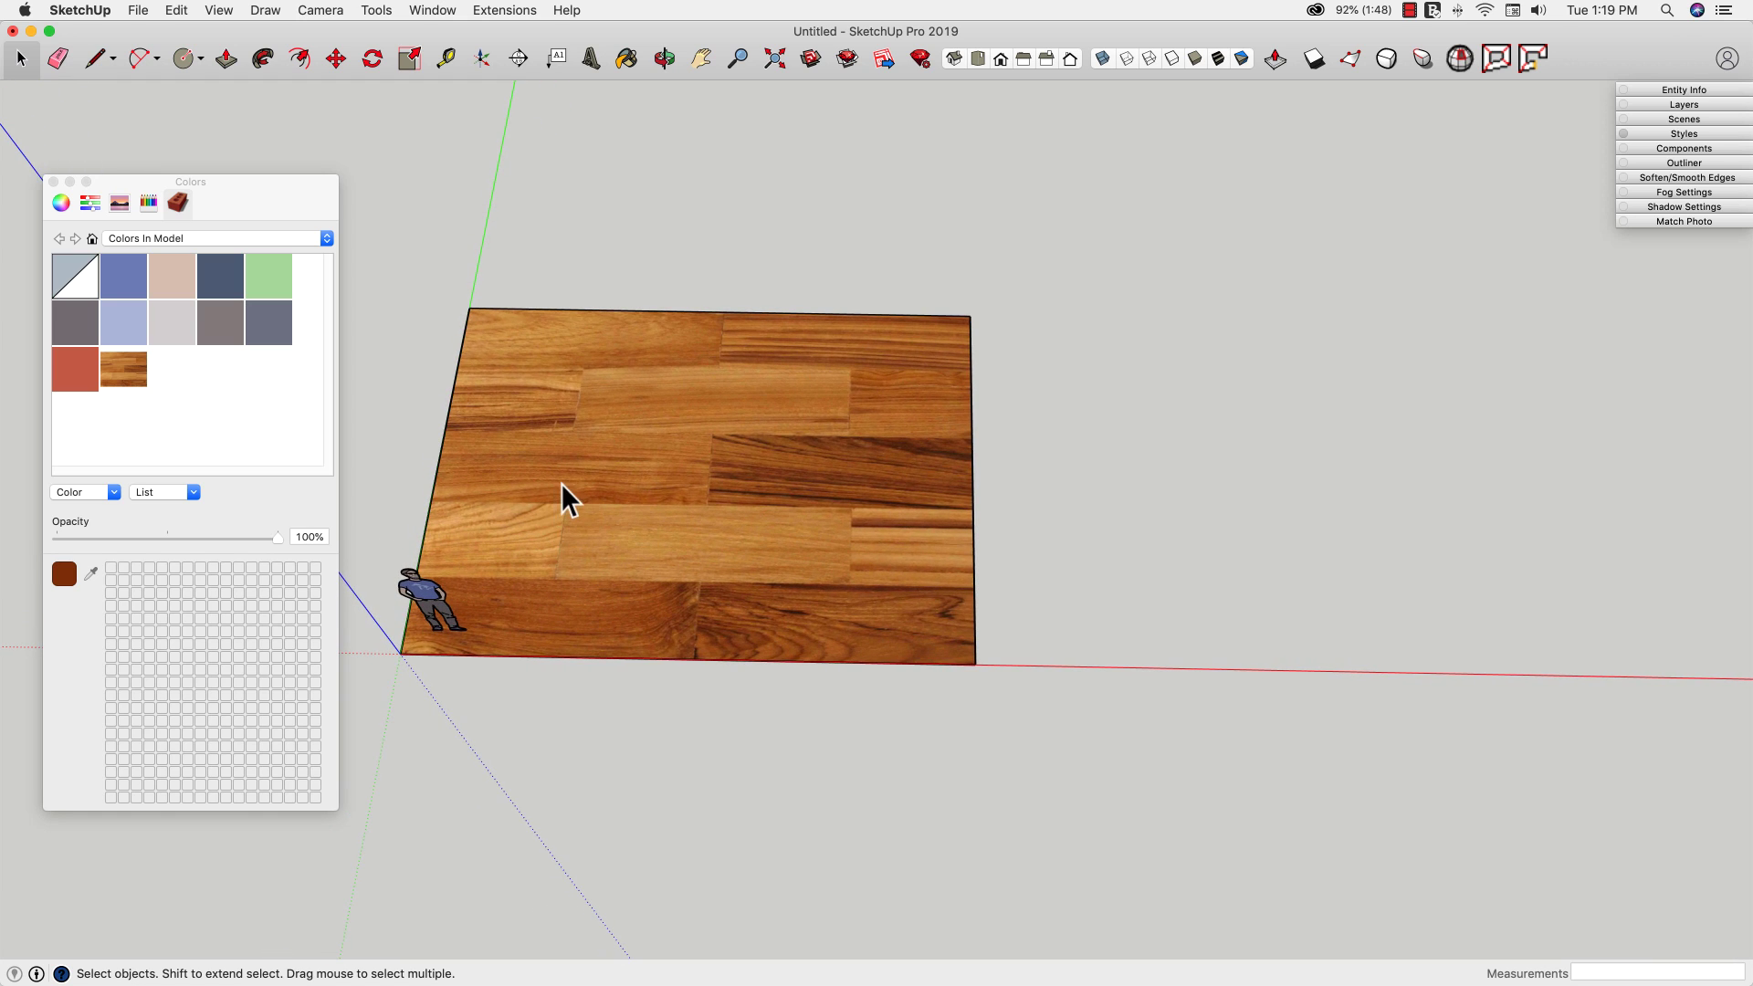
{"action": "scroll", "coordinate": [546, 522], "scroll_direction": "up", "scroll_amount": 2}
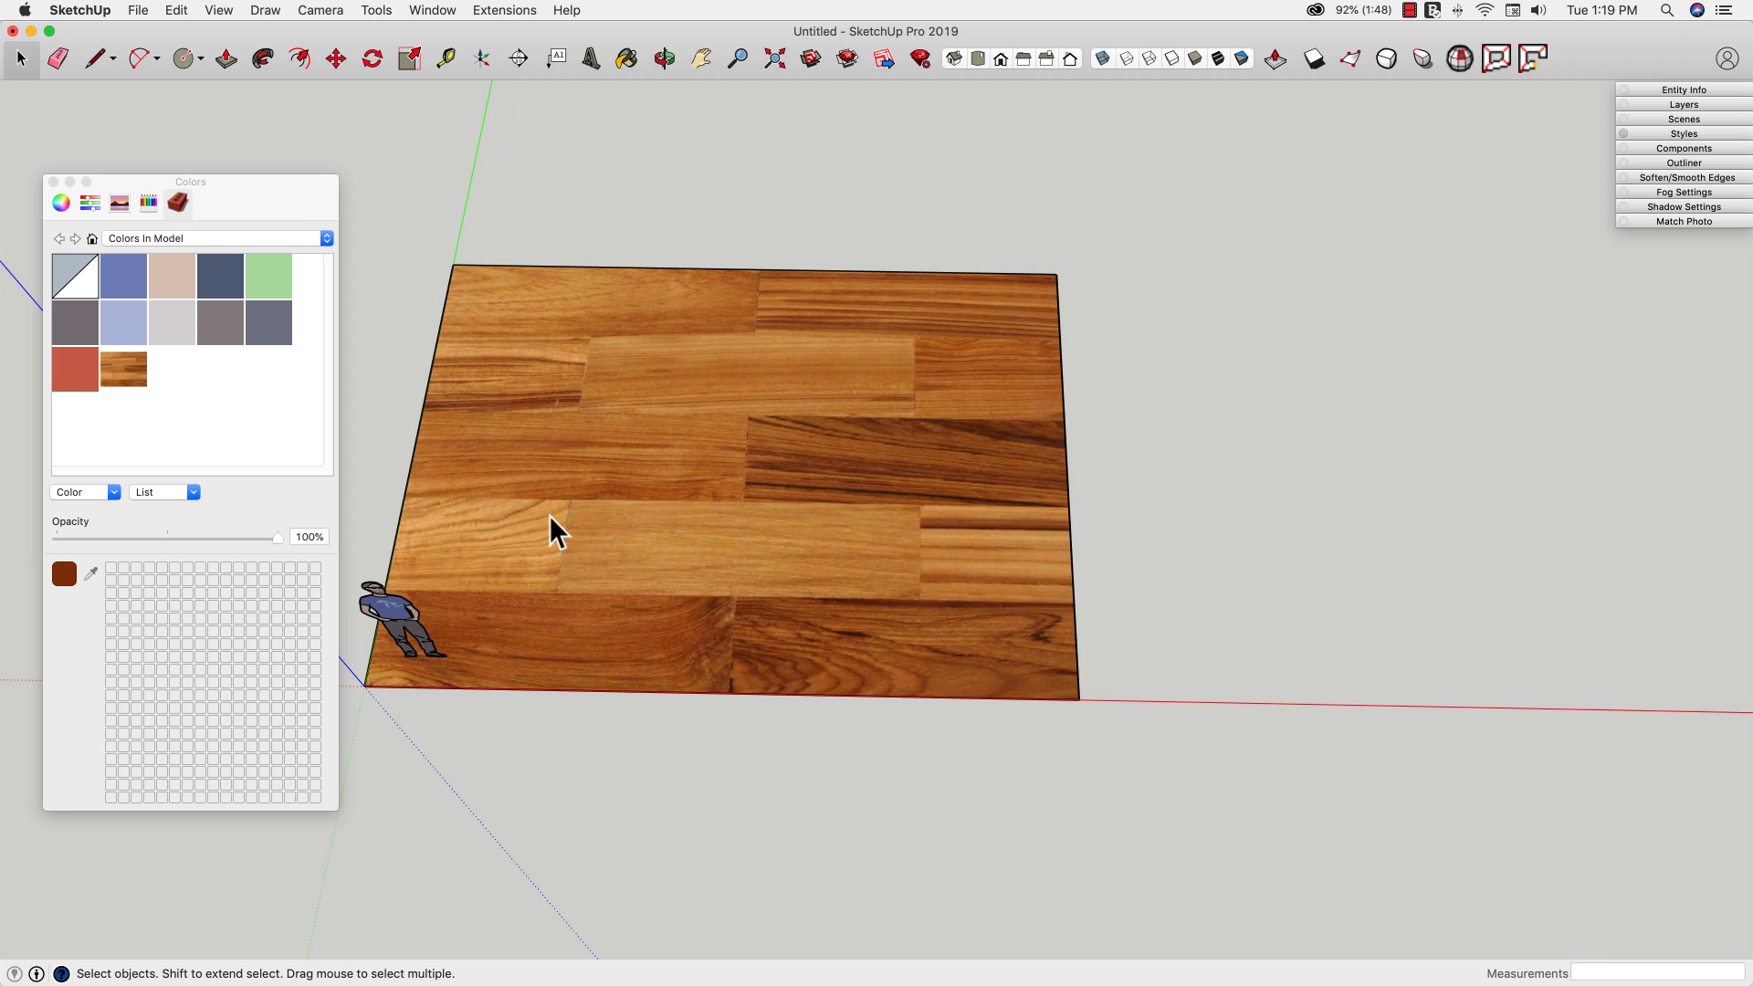
{"action": "middle_click_drag", "start_coordinate": [553, 517], "coordinate": [875, 563]}
{"action": "key", "text": "m"}
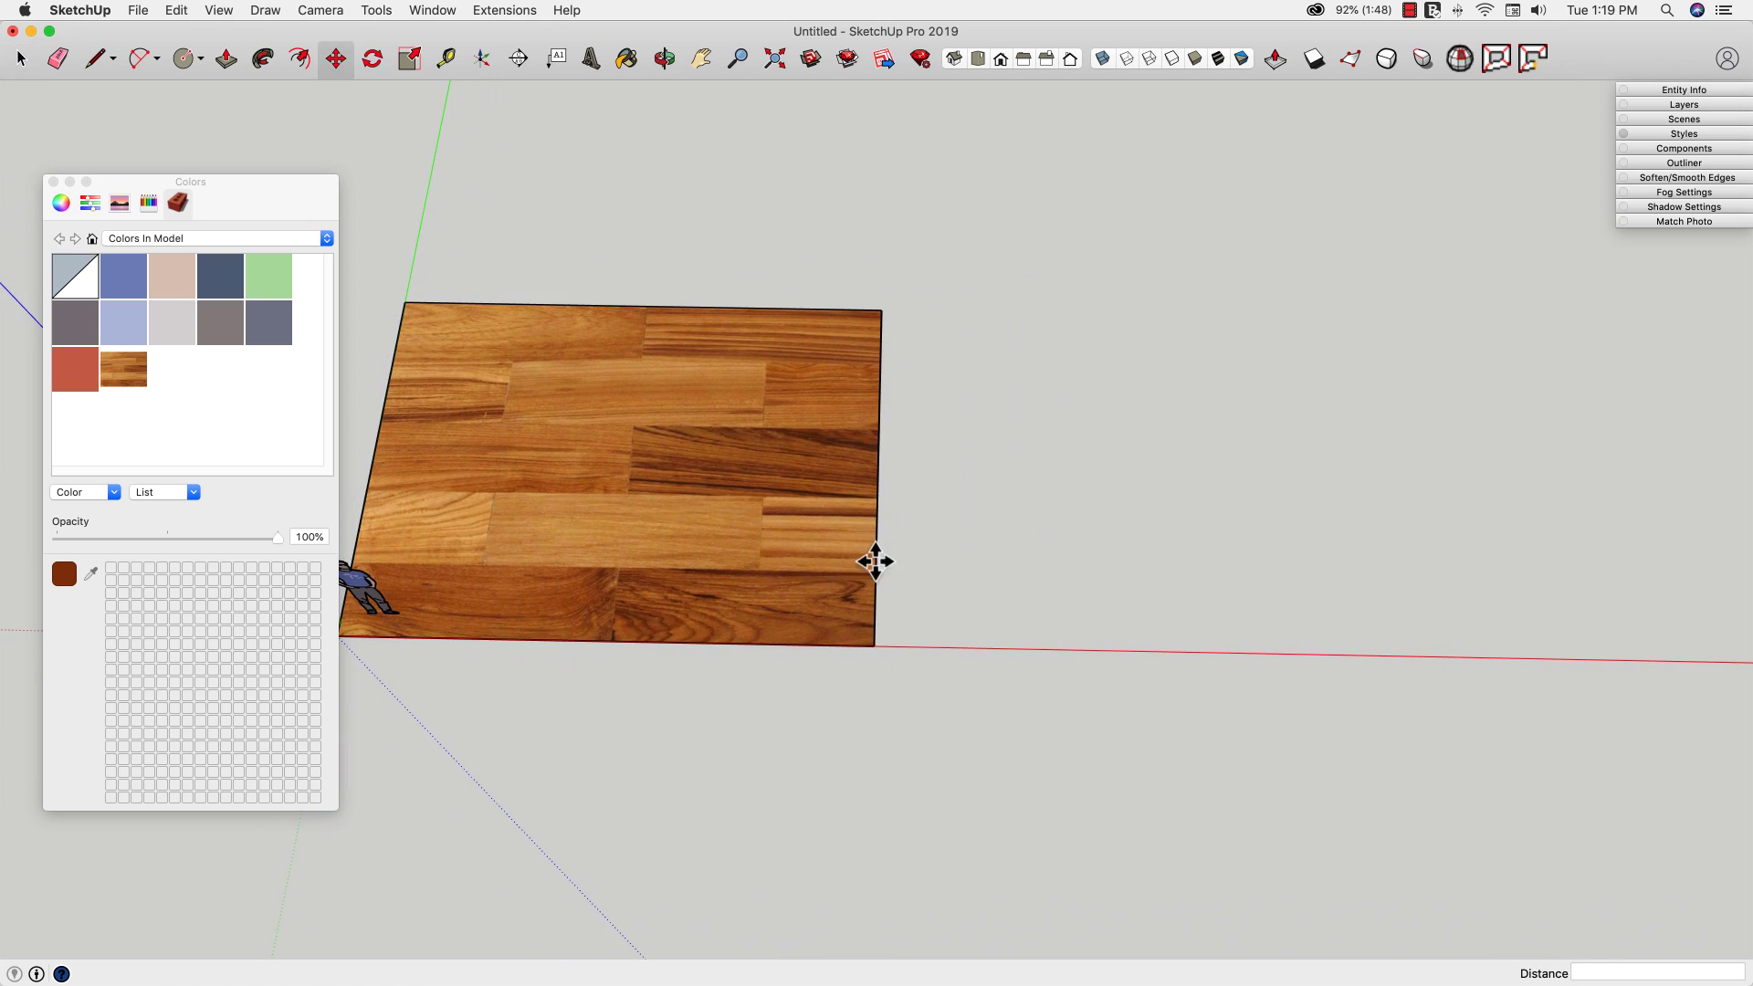
{"action": "left_click", "coordinate": [880, 540]}
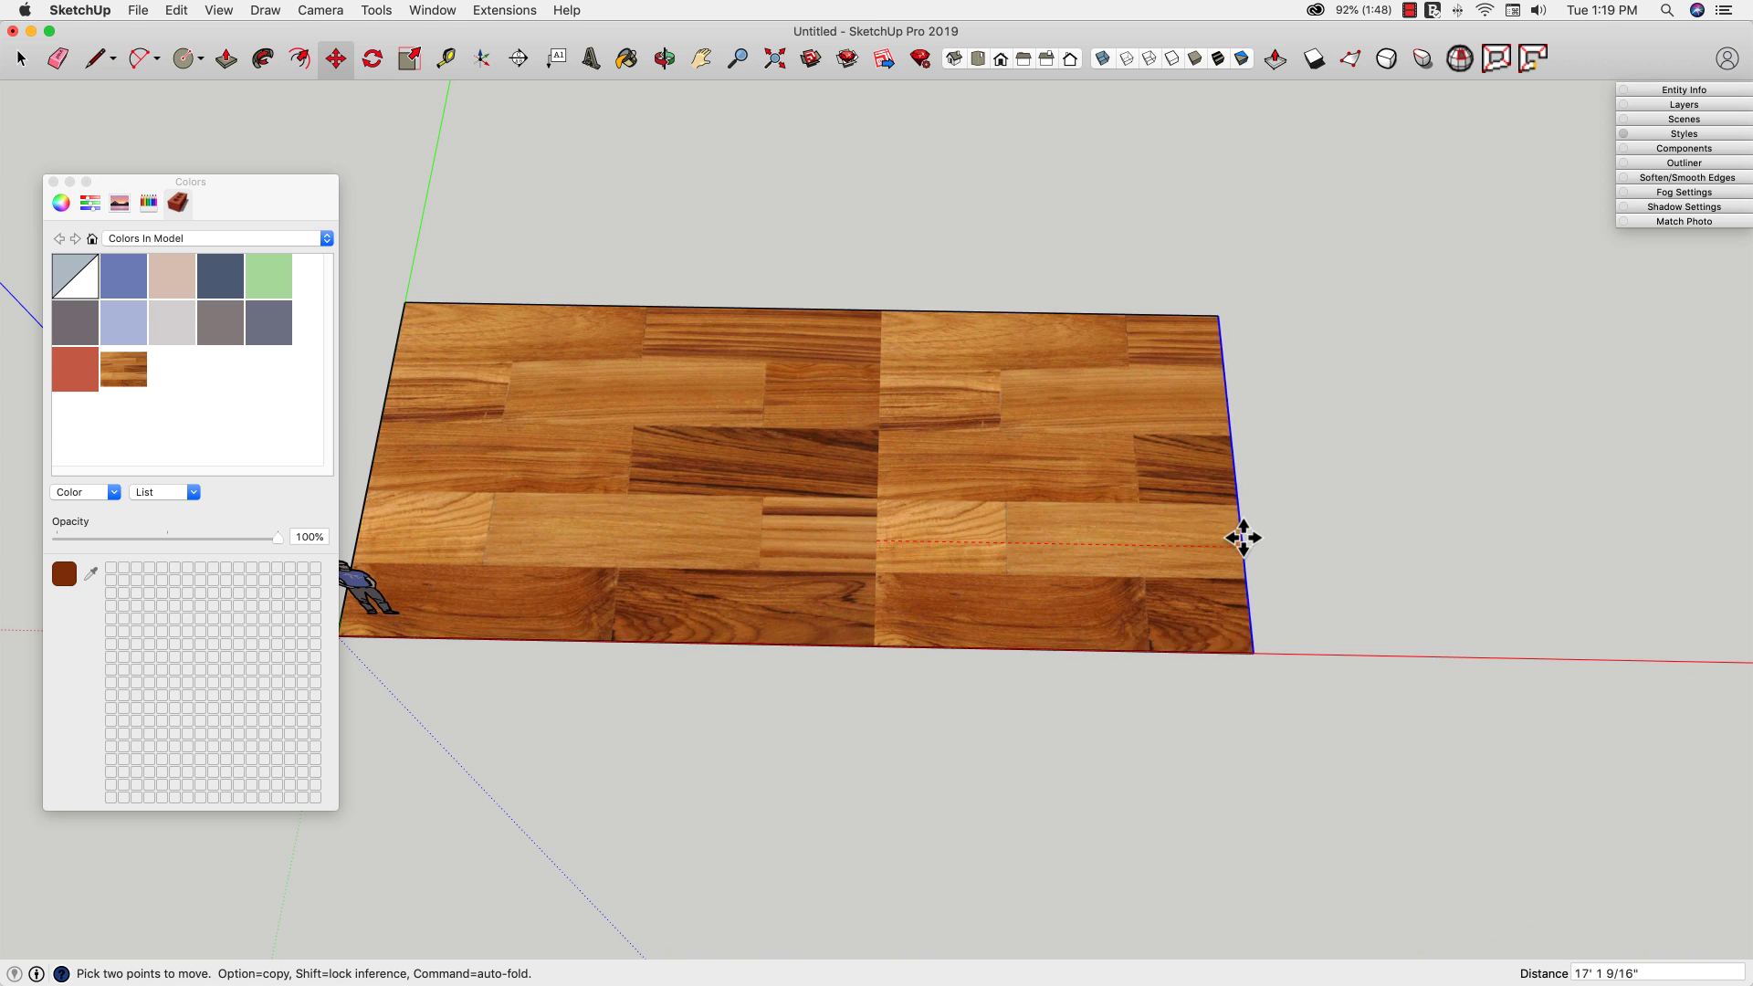
{"action": "left_click", "coordinate": [1550, 551]}
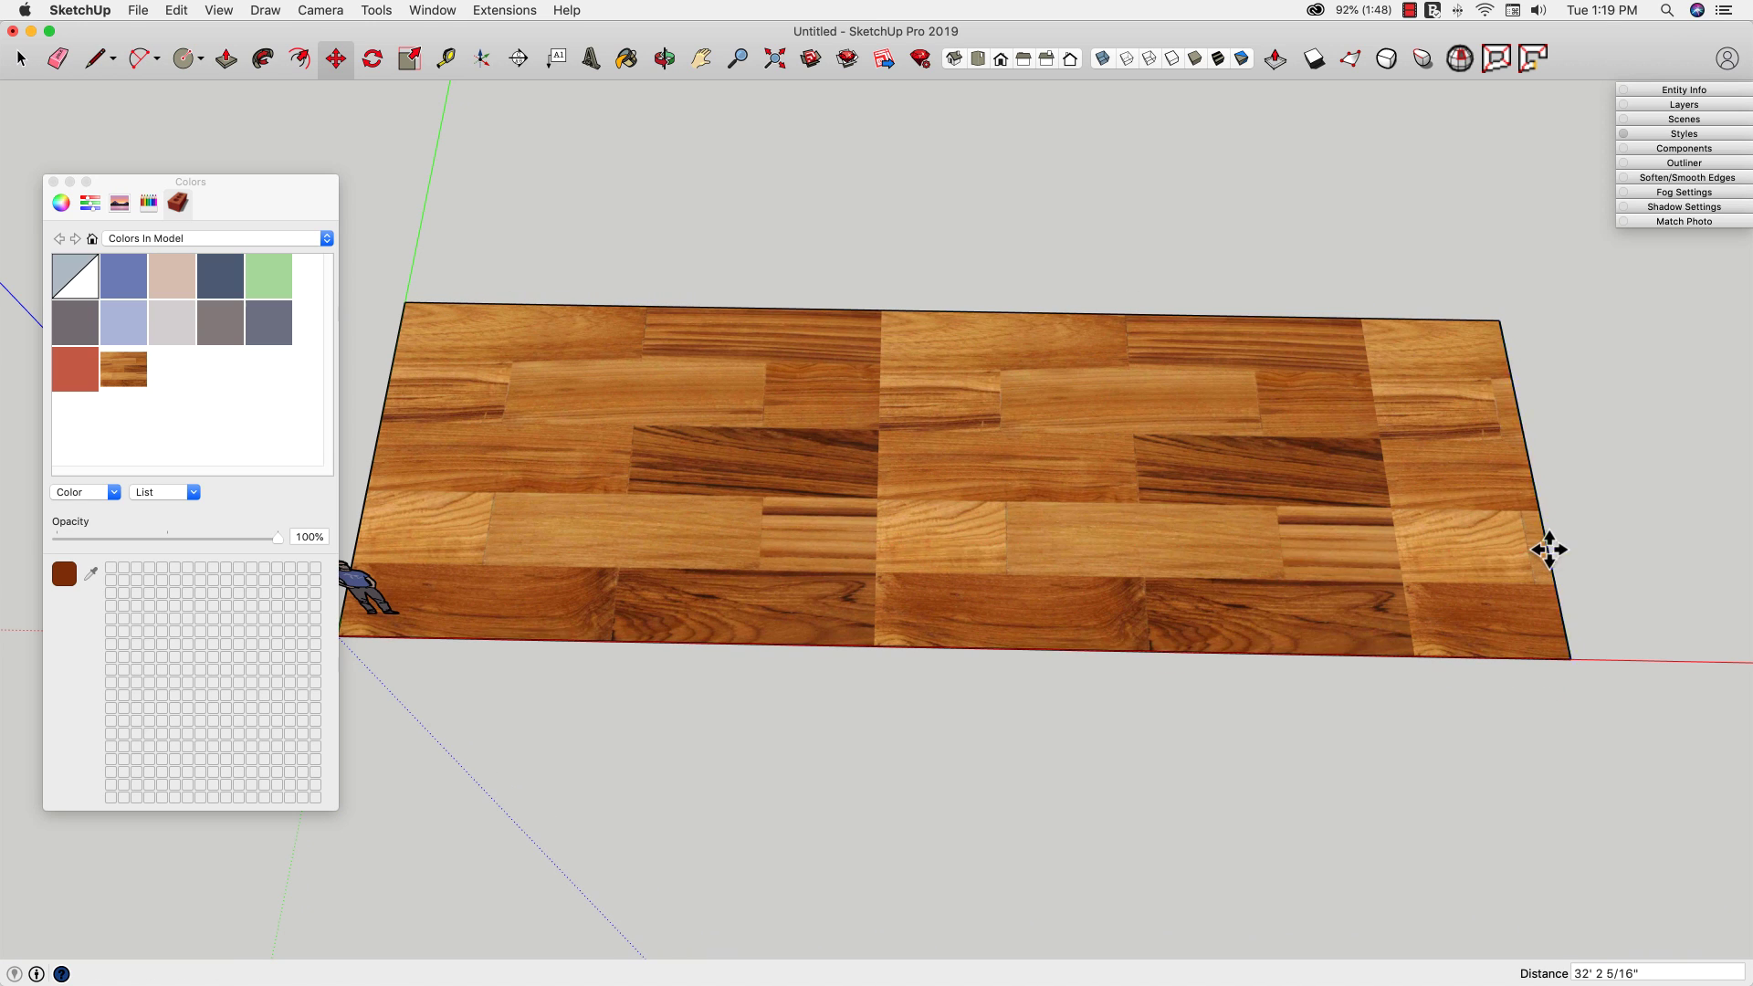
{"action": "key", "text": "space"}
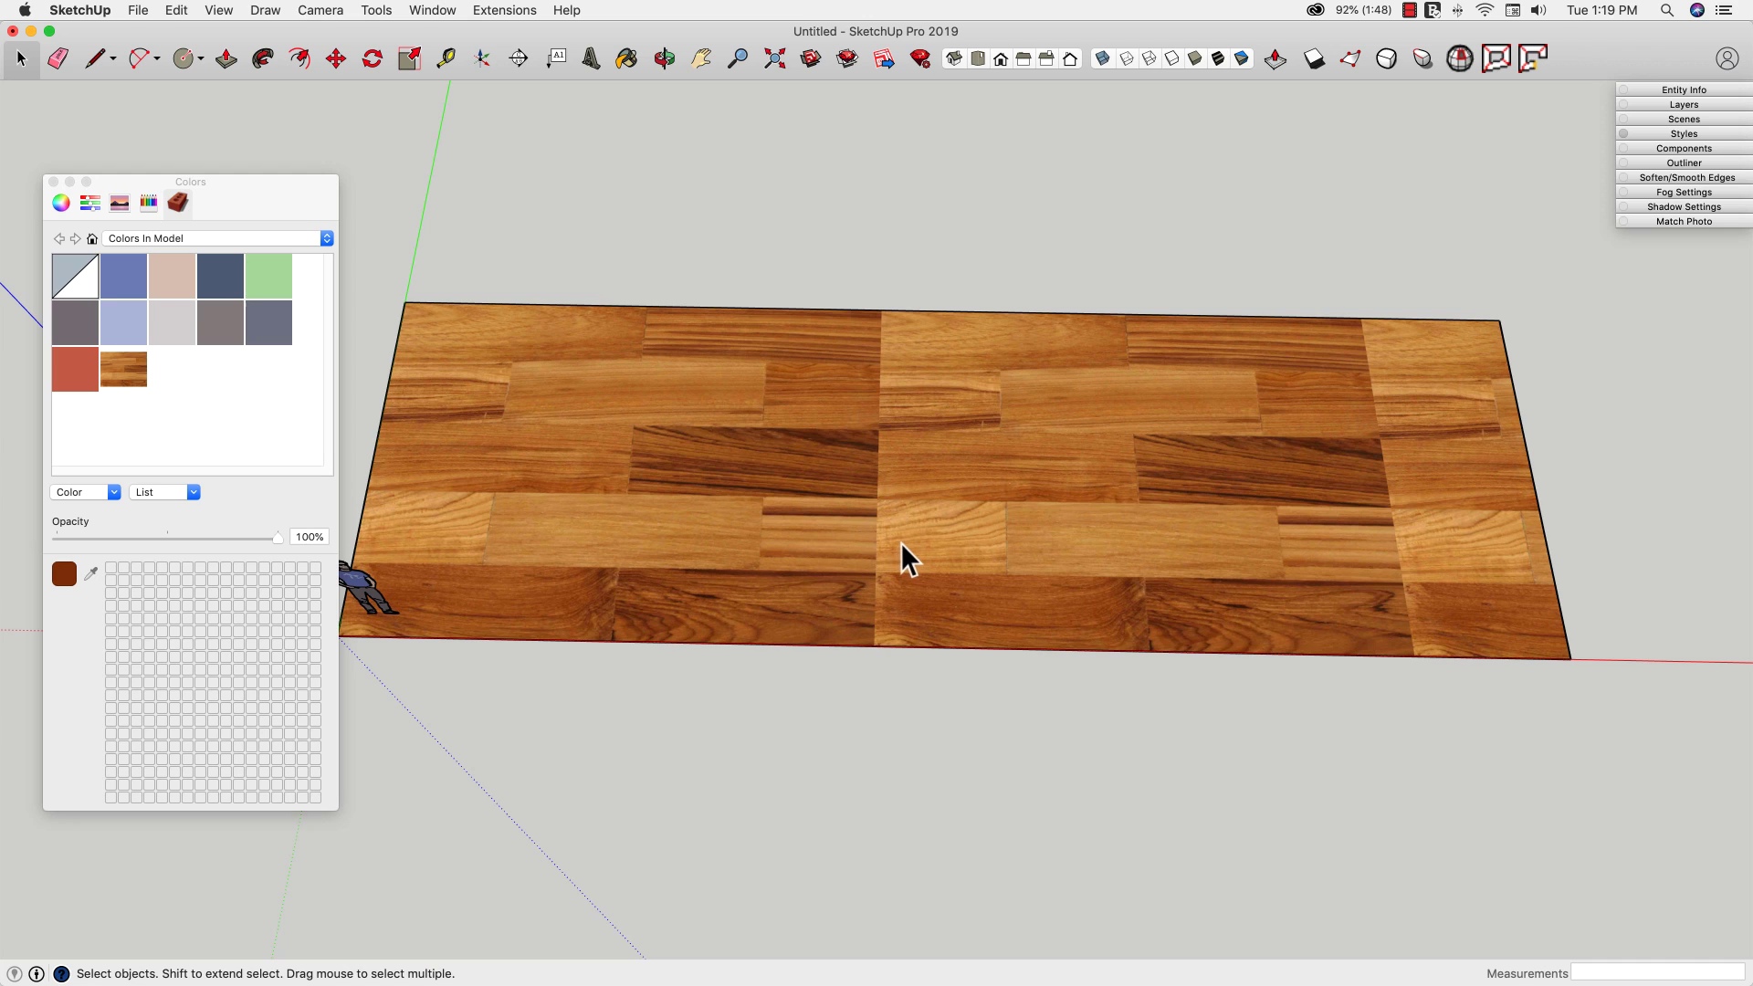
{"action": "key", "text": "super+z"}
{"action": "middle_click_drag", "start_coordinate": [666, 477], "coordinate": [501, 568]}
Step: Draw a rectangle around a light plank and move its left edge onto the plank seam
{"action": "scroll", "coordinate": [505, 551], "scroll_direction": "up", "scroll_amount": 5}
{"action": "scroll", "coordinate": [527, 568], "scroll_direction": "up", "scroll_amount": 2}
{"action": "key", "text": "r"}
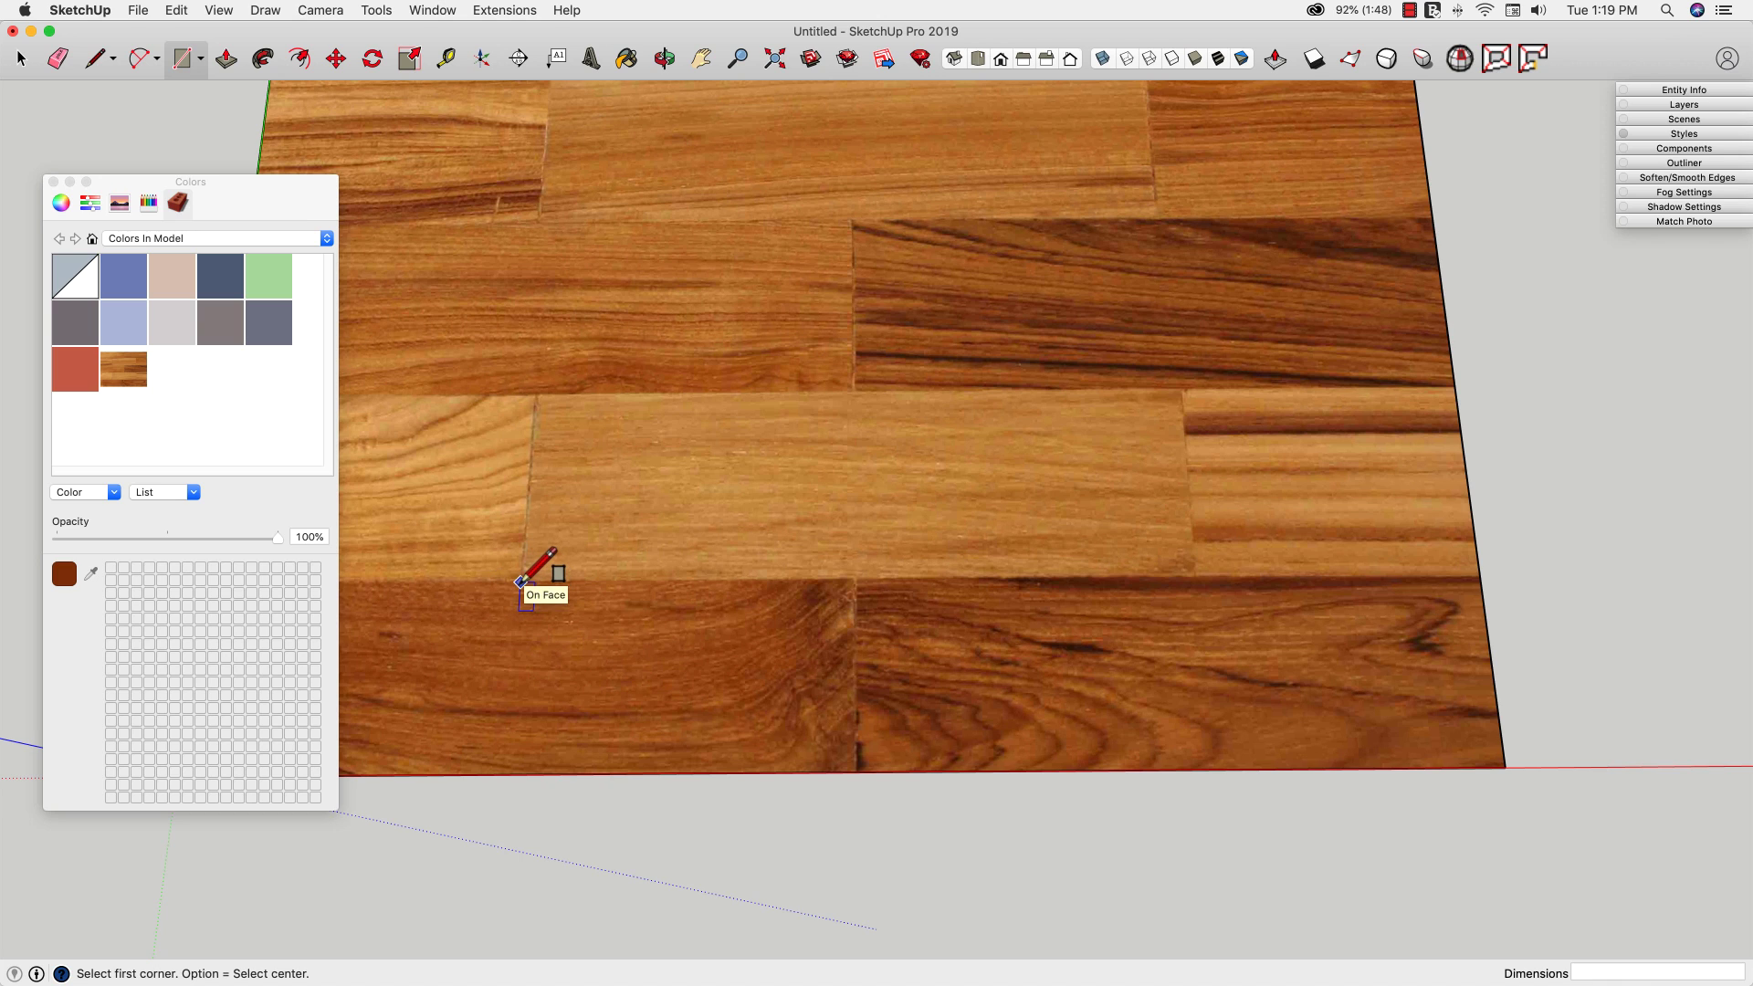
{"action": "left_click", "coordinate": [520, 581]}
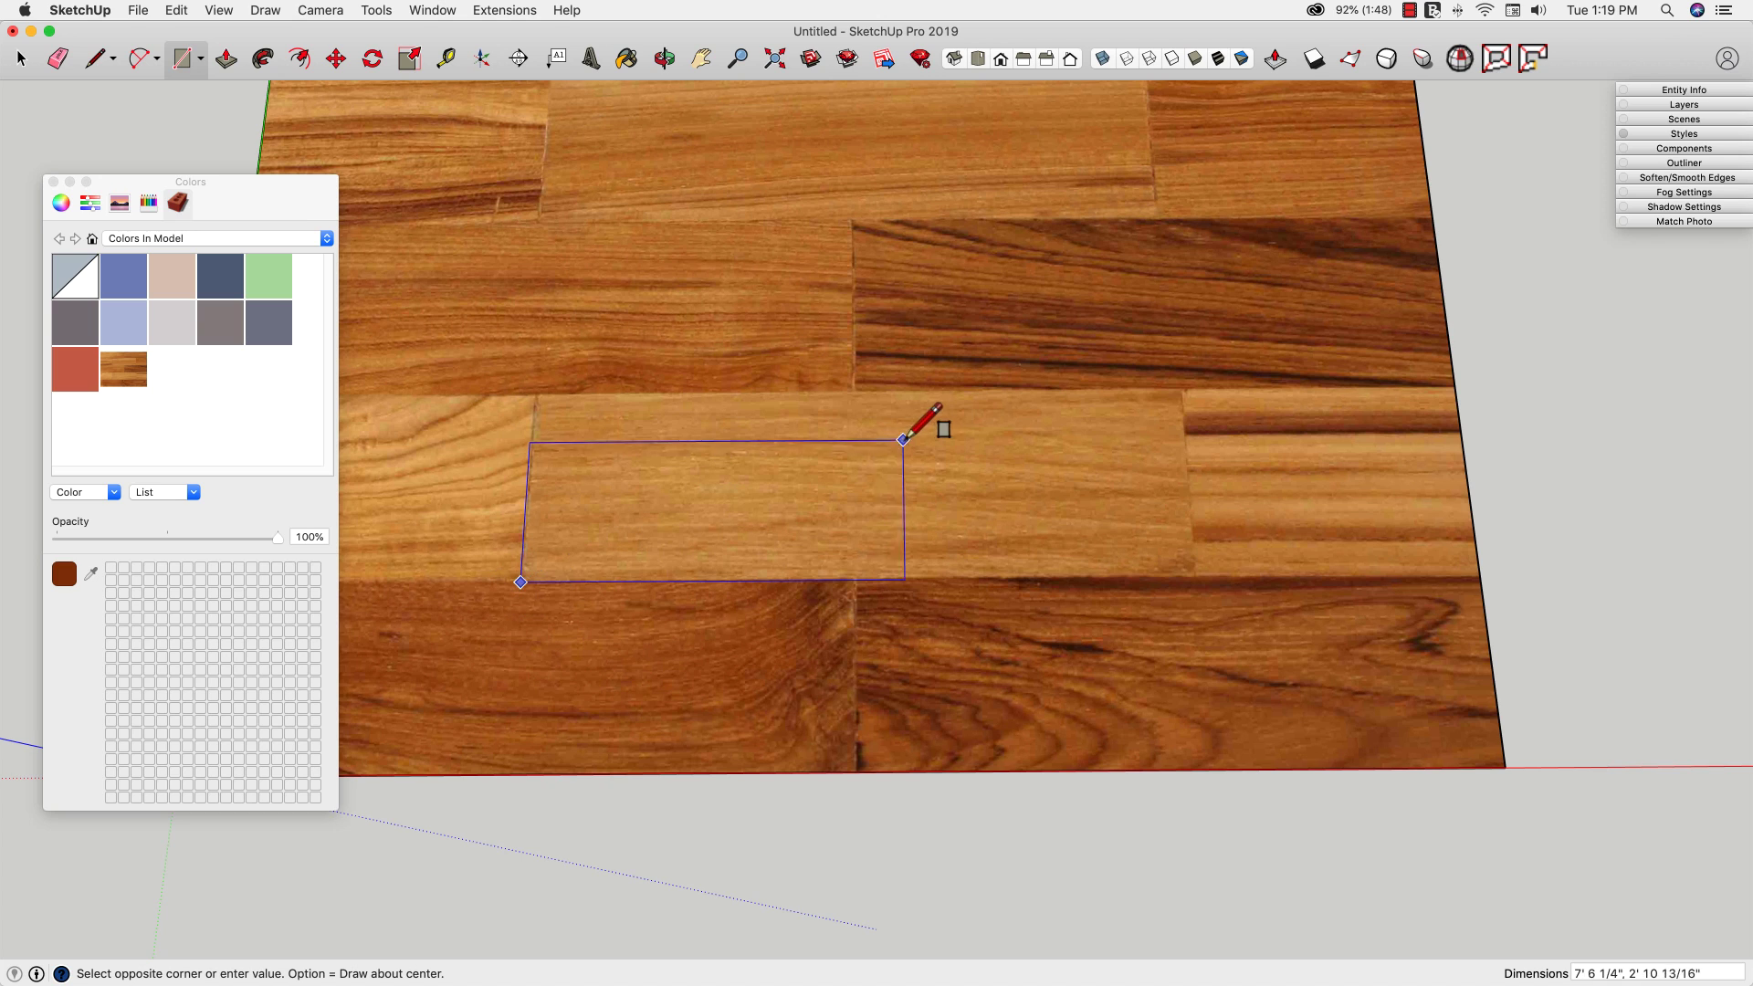
{"action": "left_click", "coordinate": [1178, 389]}
{"action": "key", "text": "m"}
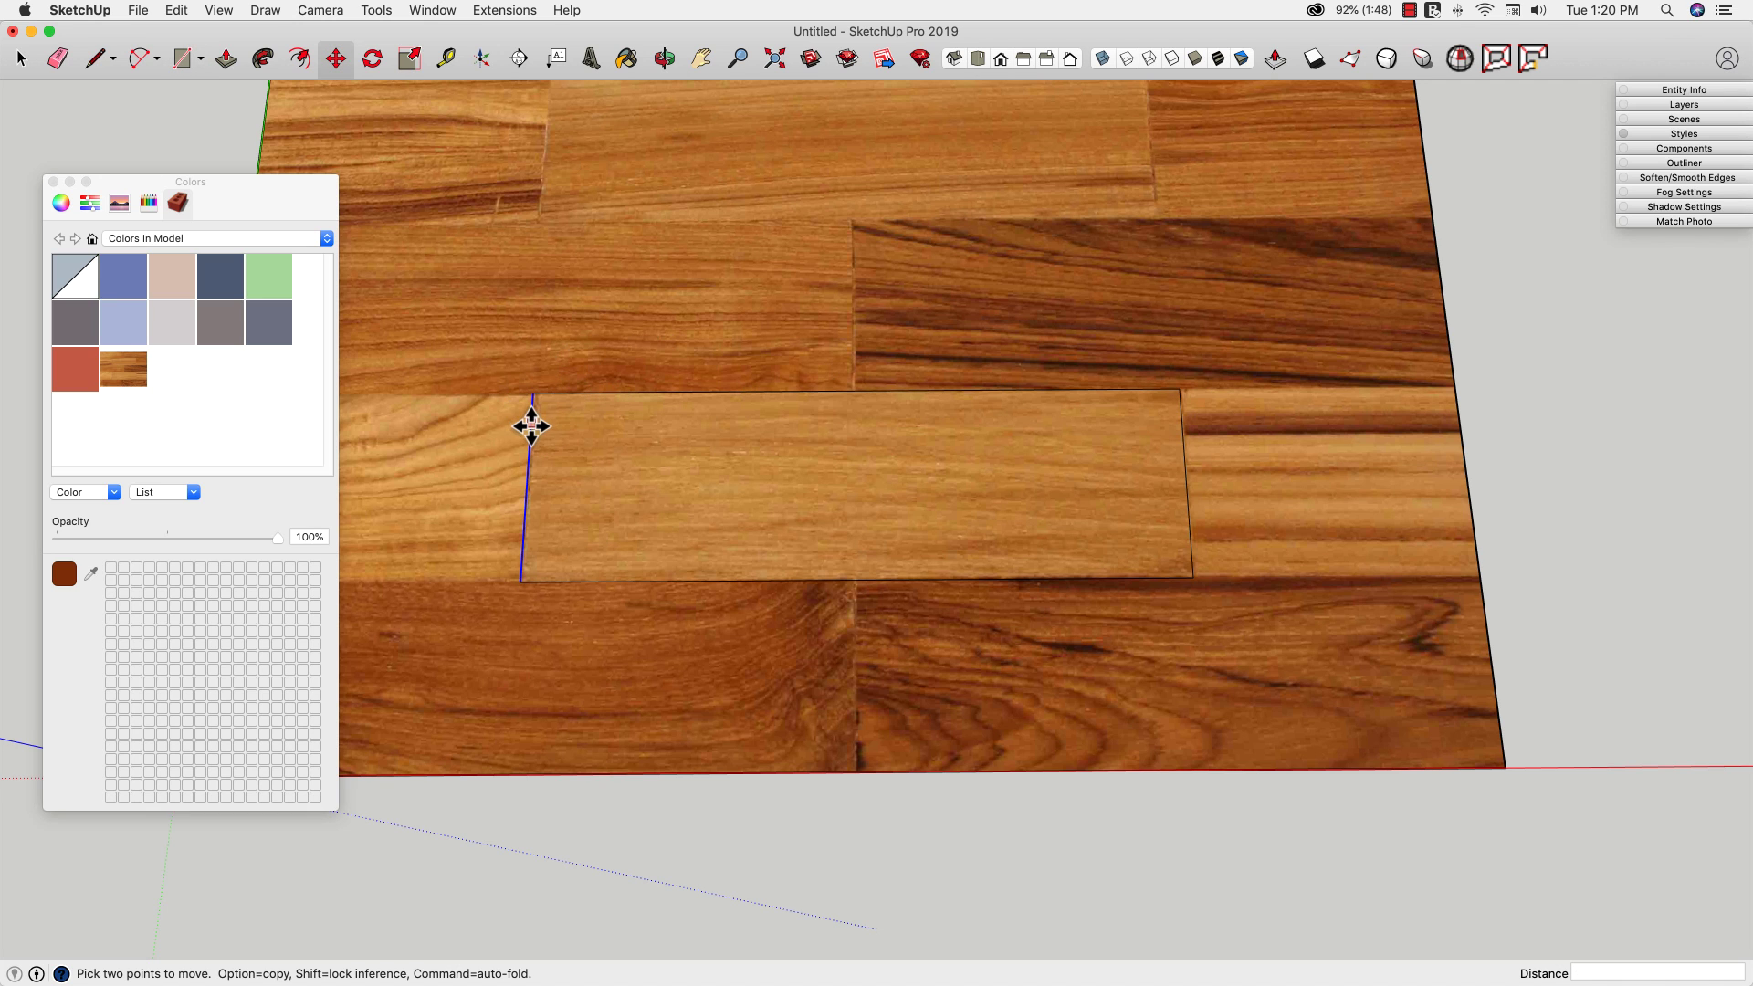
{"action": "left_click", "coordinate": [532, 426]}
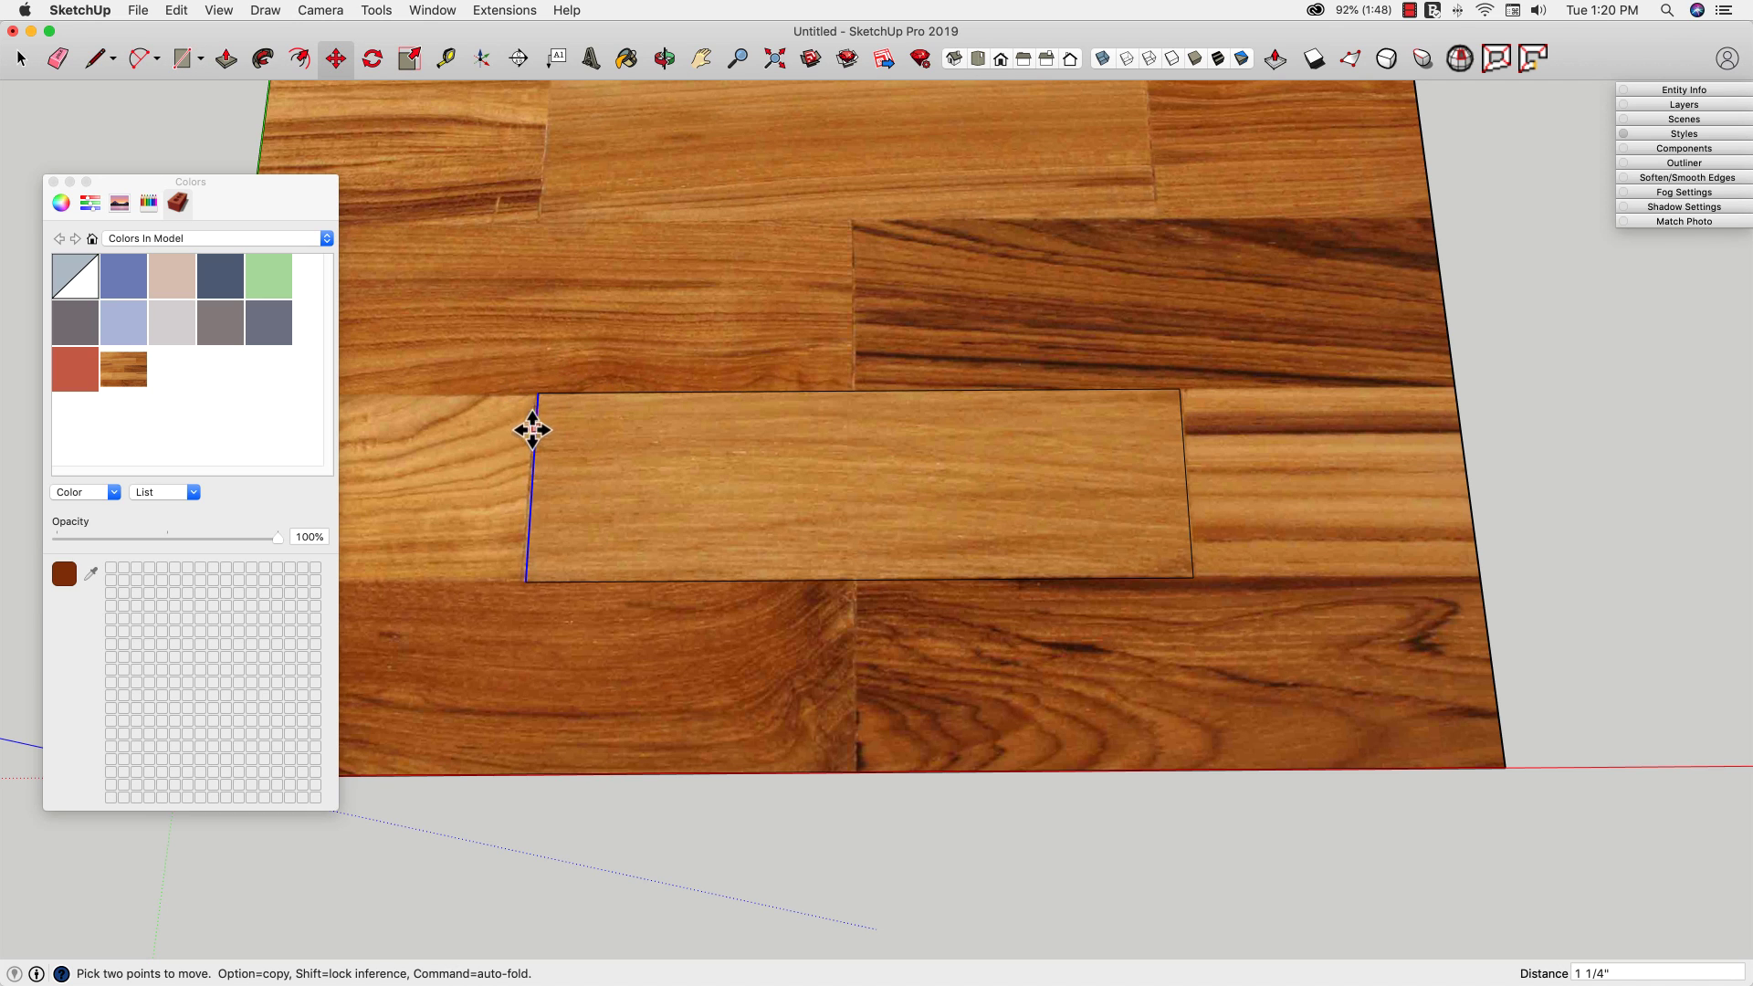
{"action": "left_click", "coordinate": [533, 422]}
Step: Copy the plank rectangle face off to the right of the floor
{"action": "key", "text": "space"}
{"action": "middle_click_drag", "start_coordinate": [611, 485], "coordinate": [840, 522]}
{"action": "left_click", "coordinate": [797, 507]}
{"action": "key", "text": "m"}
{"action": "left_click", "coordinate": [840, 523]}
{"action": "key", "text": "alt"}
{"action": "middle_click_drag", "start_coordinate": [732, 501], "coordinate": [1088, 509]}
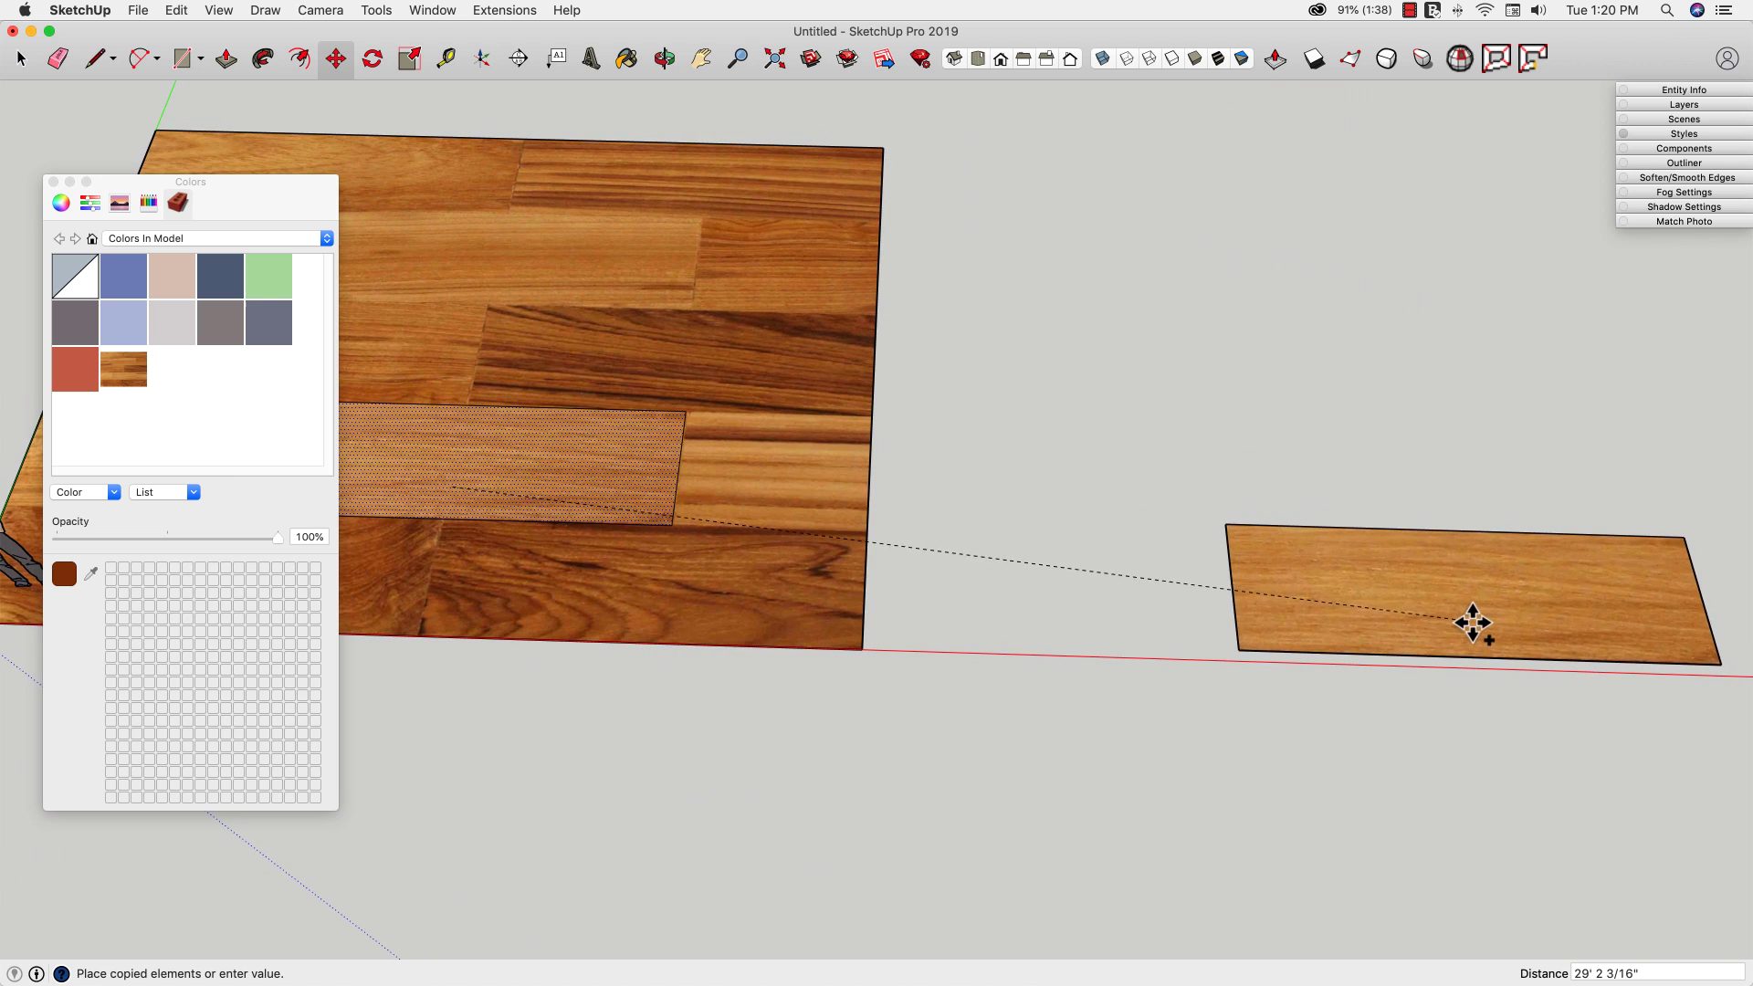
{"action": "left_click", "coordinate": [1471, 622]}
{"action": "middle_click_drag", "start_coordinate": [1178, 619], "coordinate": [783, 566]}
Step: Move the plank outline and its edges onto the dark plank row
{"action": "key", "text": "space"}
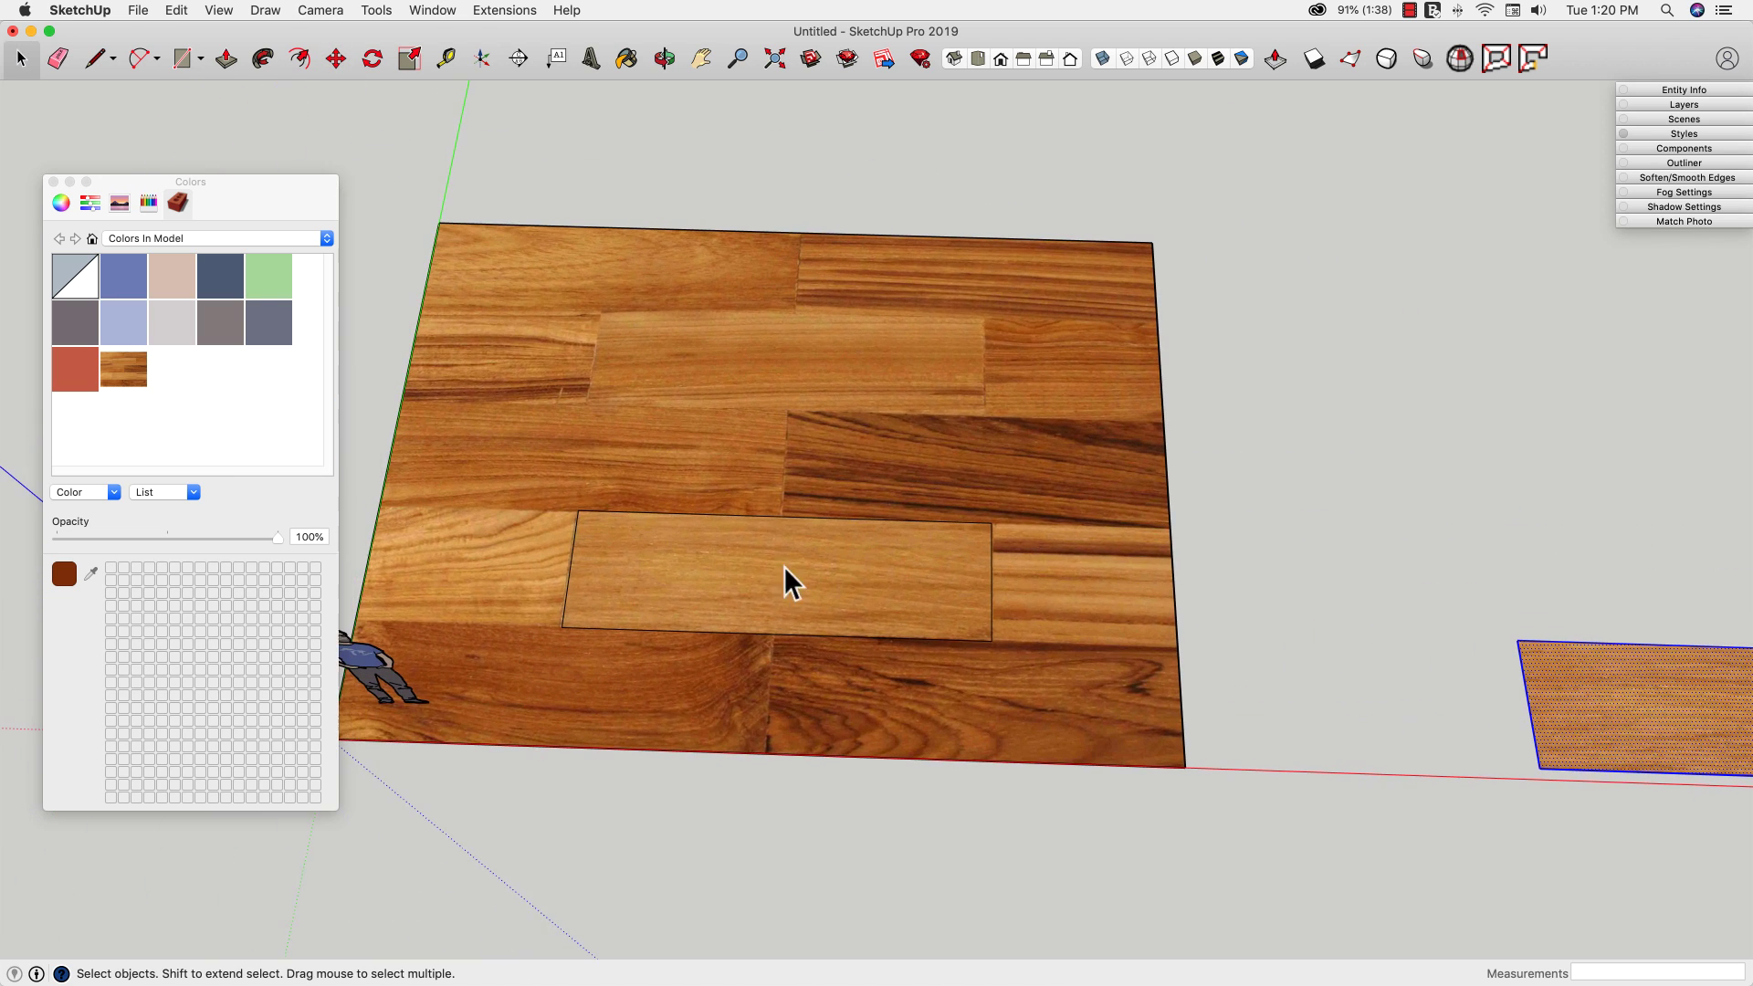
{"action": "left_click", "coordinate": [575, 563]}
{"action": "left_click", "coordinate": [572, 559]}
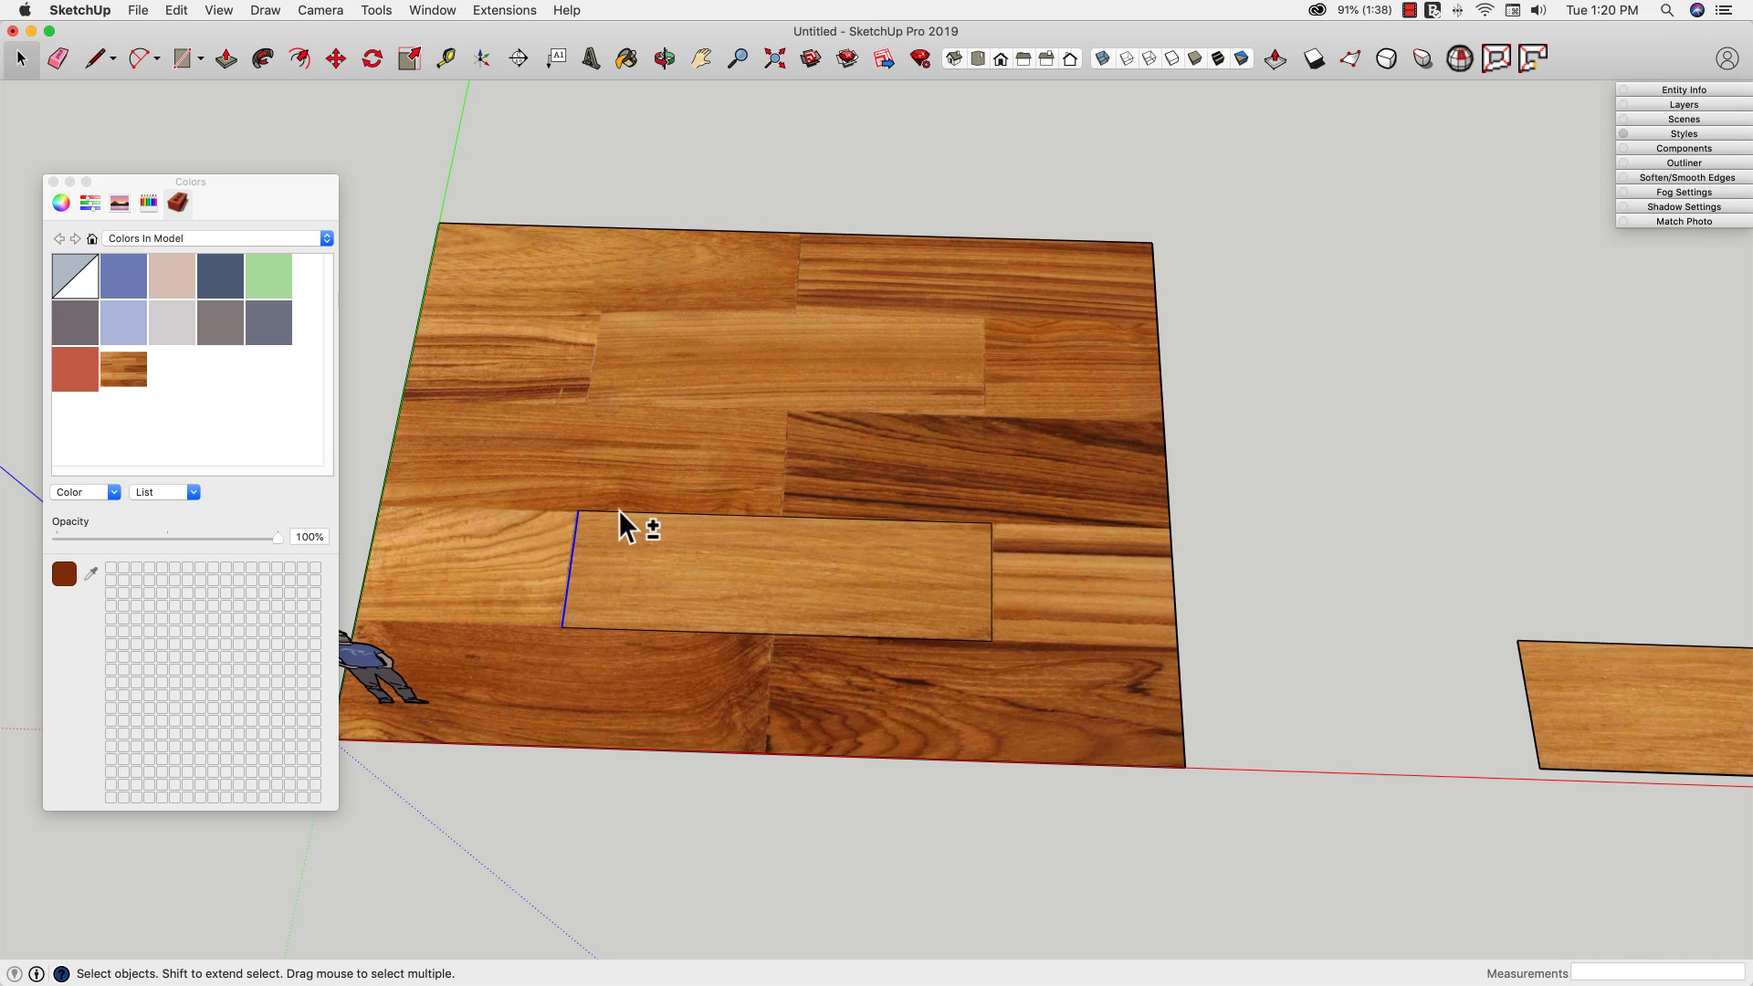
{"action": "left_click", "coordinate": [992, 589], "text": "shift"}
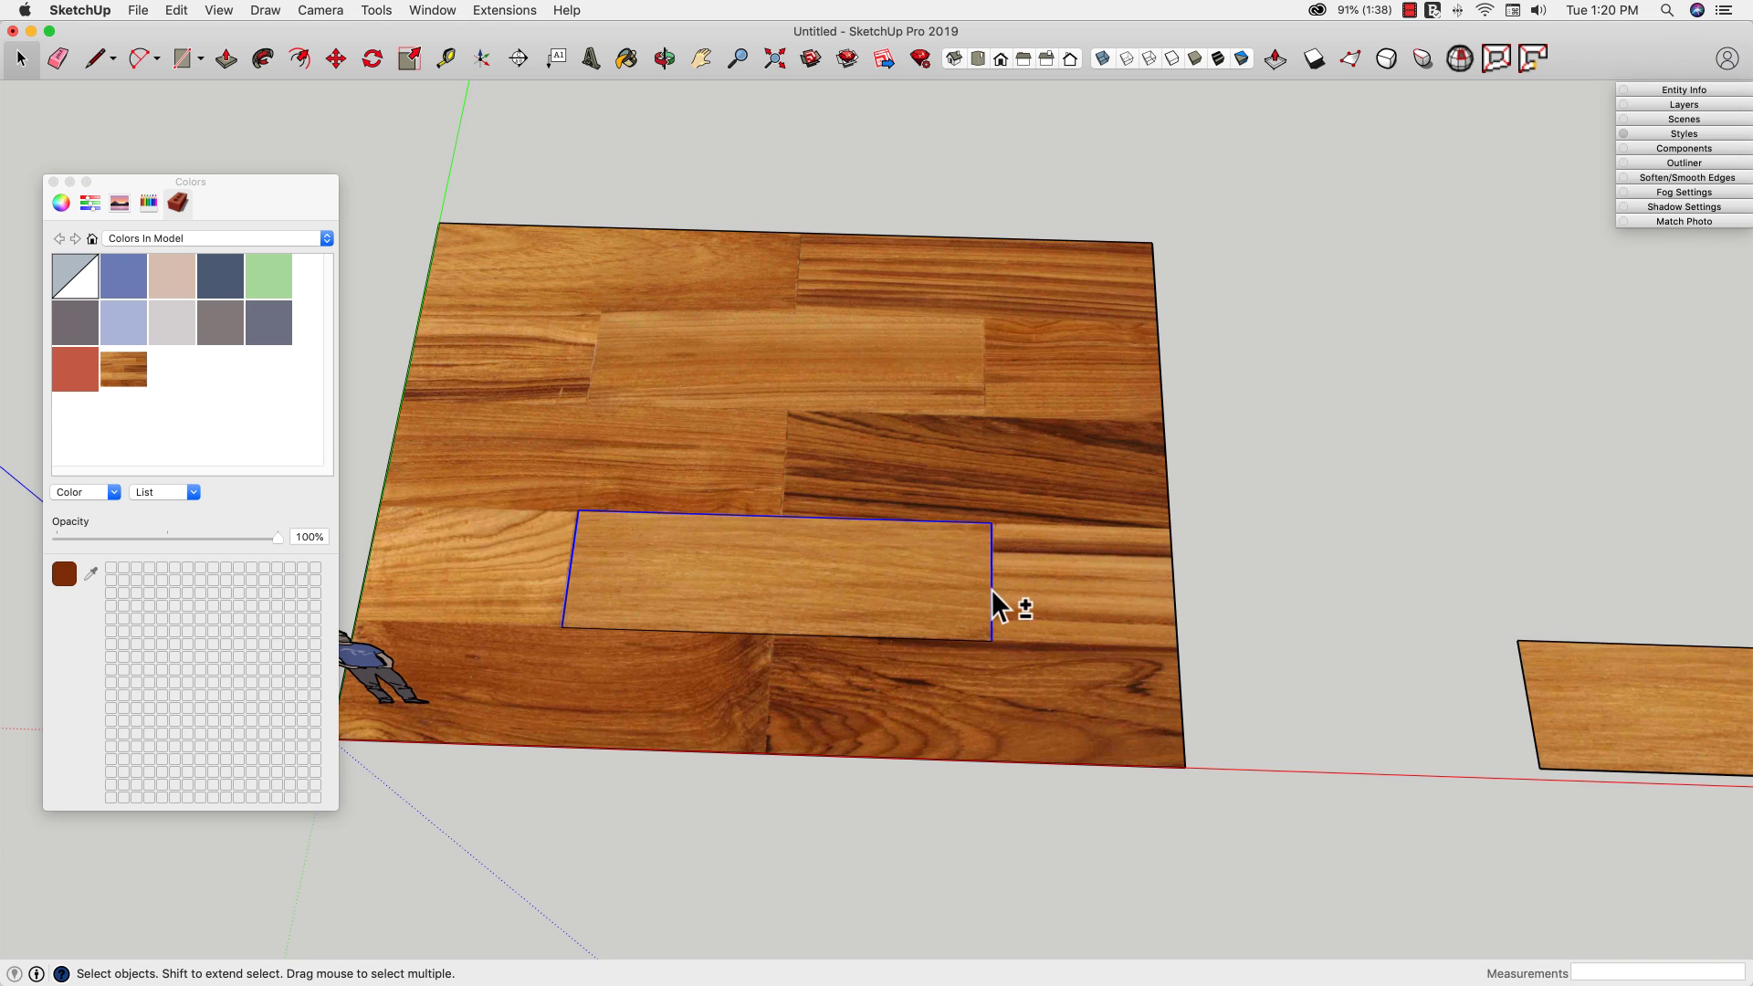
{"action": "key", "text": "m"}
{"action": "left_click", "coordinate": [562, 628]}
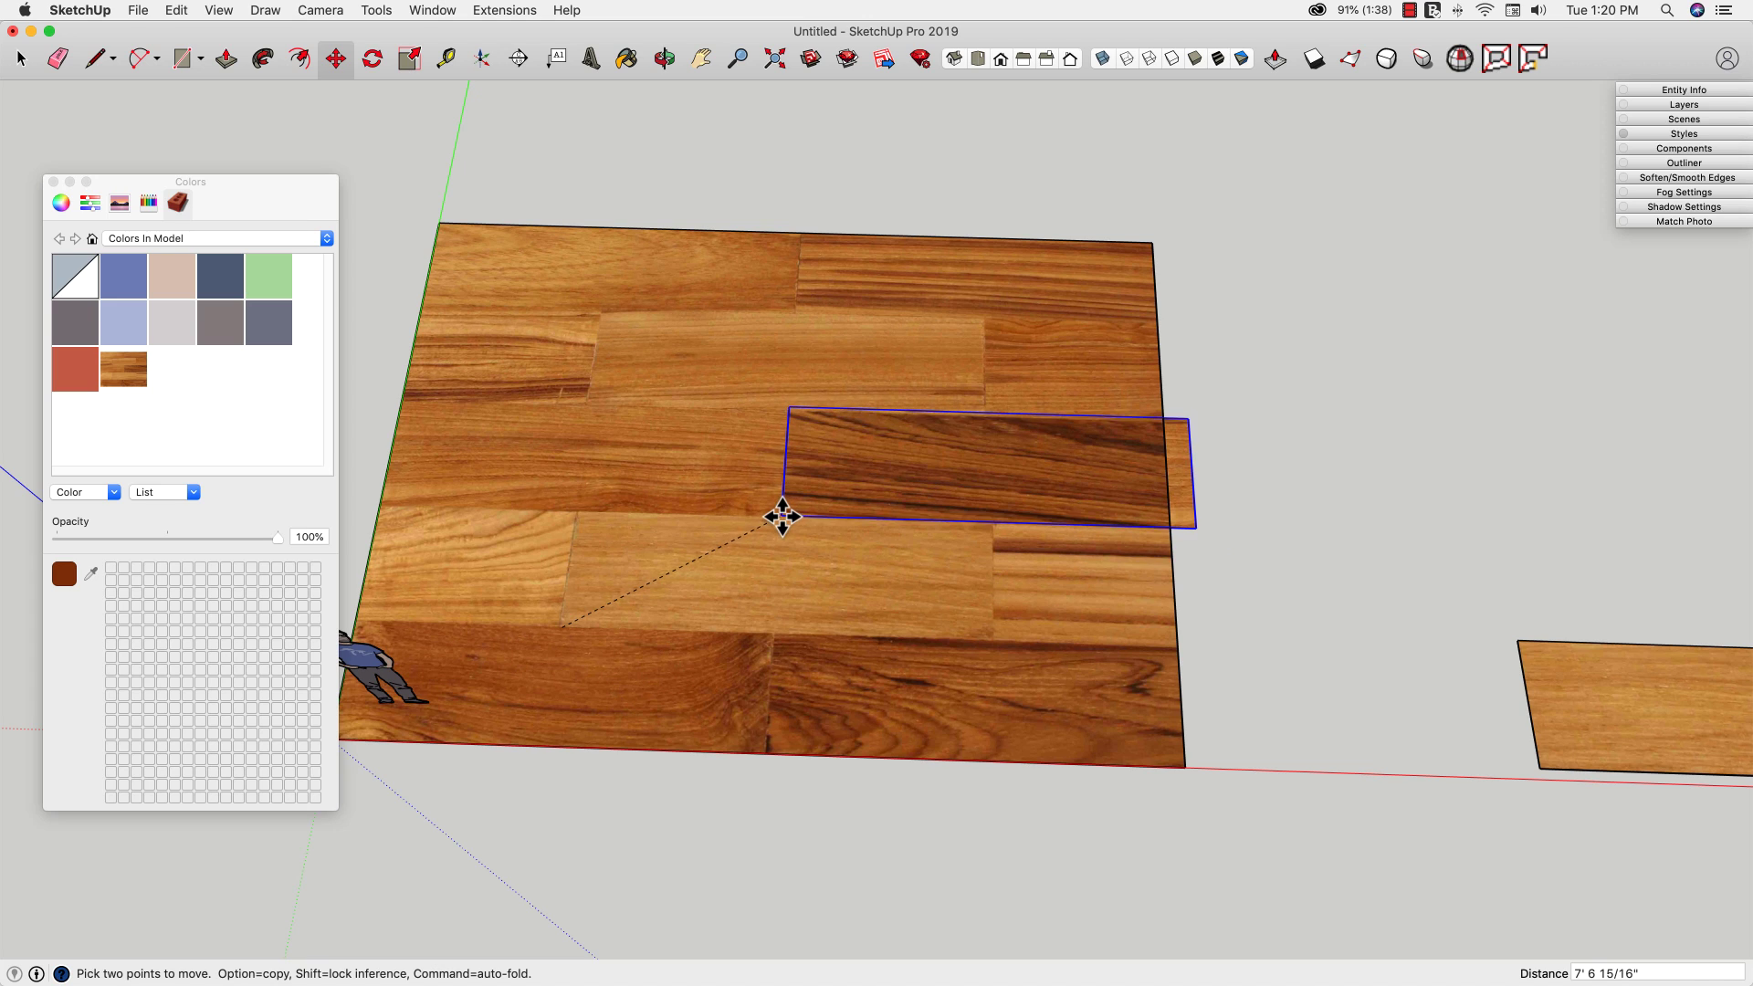
{"action": "left_click", "coordinate": [781, 516]}
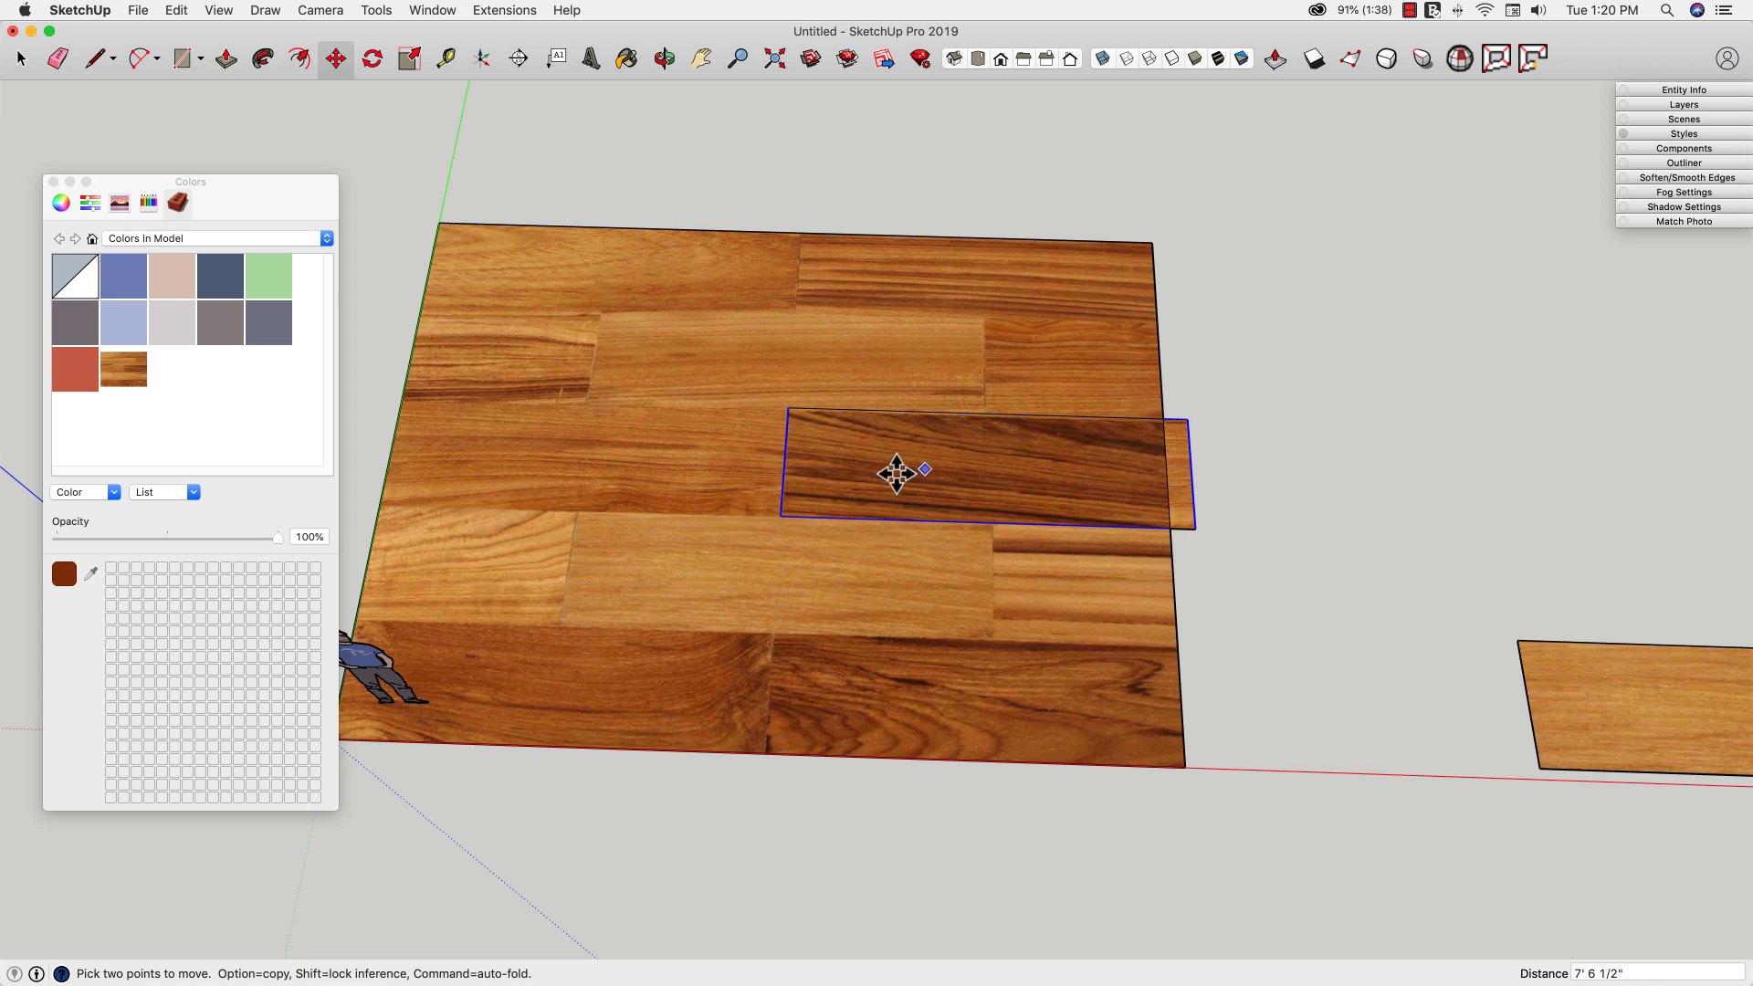
Step: Select the floor face and the strip overhanging its right edge, then switch to the Eraser
{"action": "key", "text": "space"}
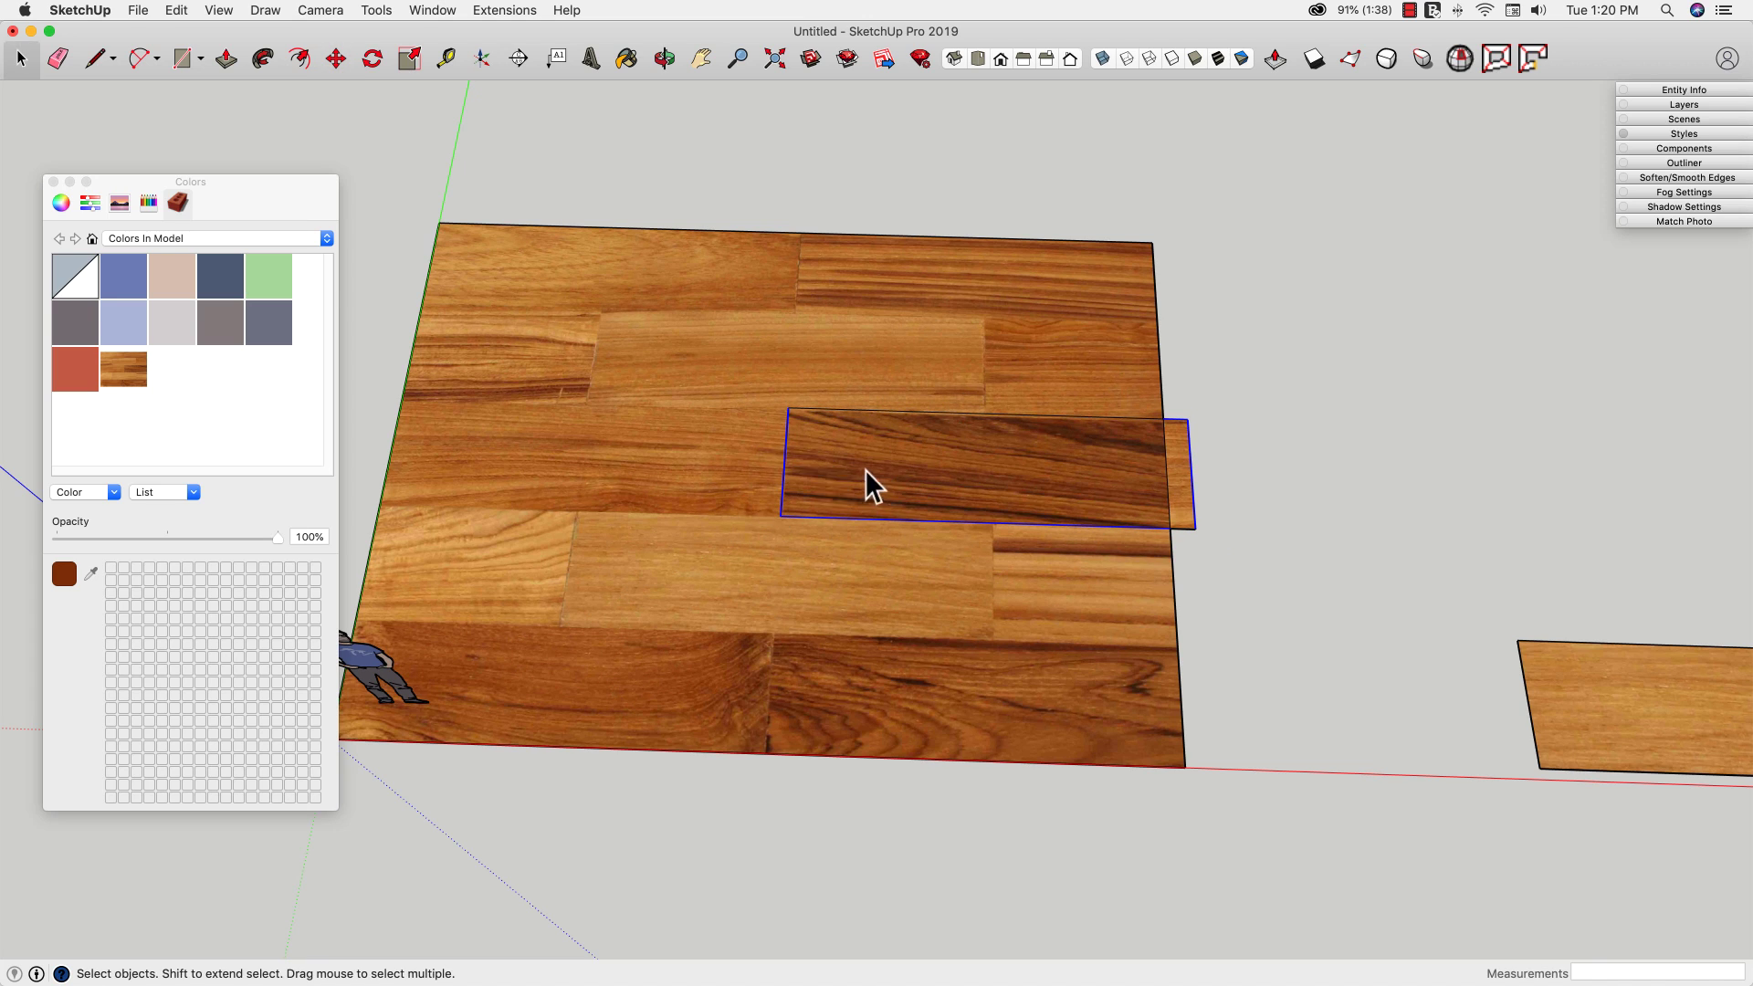
{"action": "scroll", "coordinate": [822, 484], "scroll_direction": "up", "scroll_amount": 10}
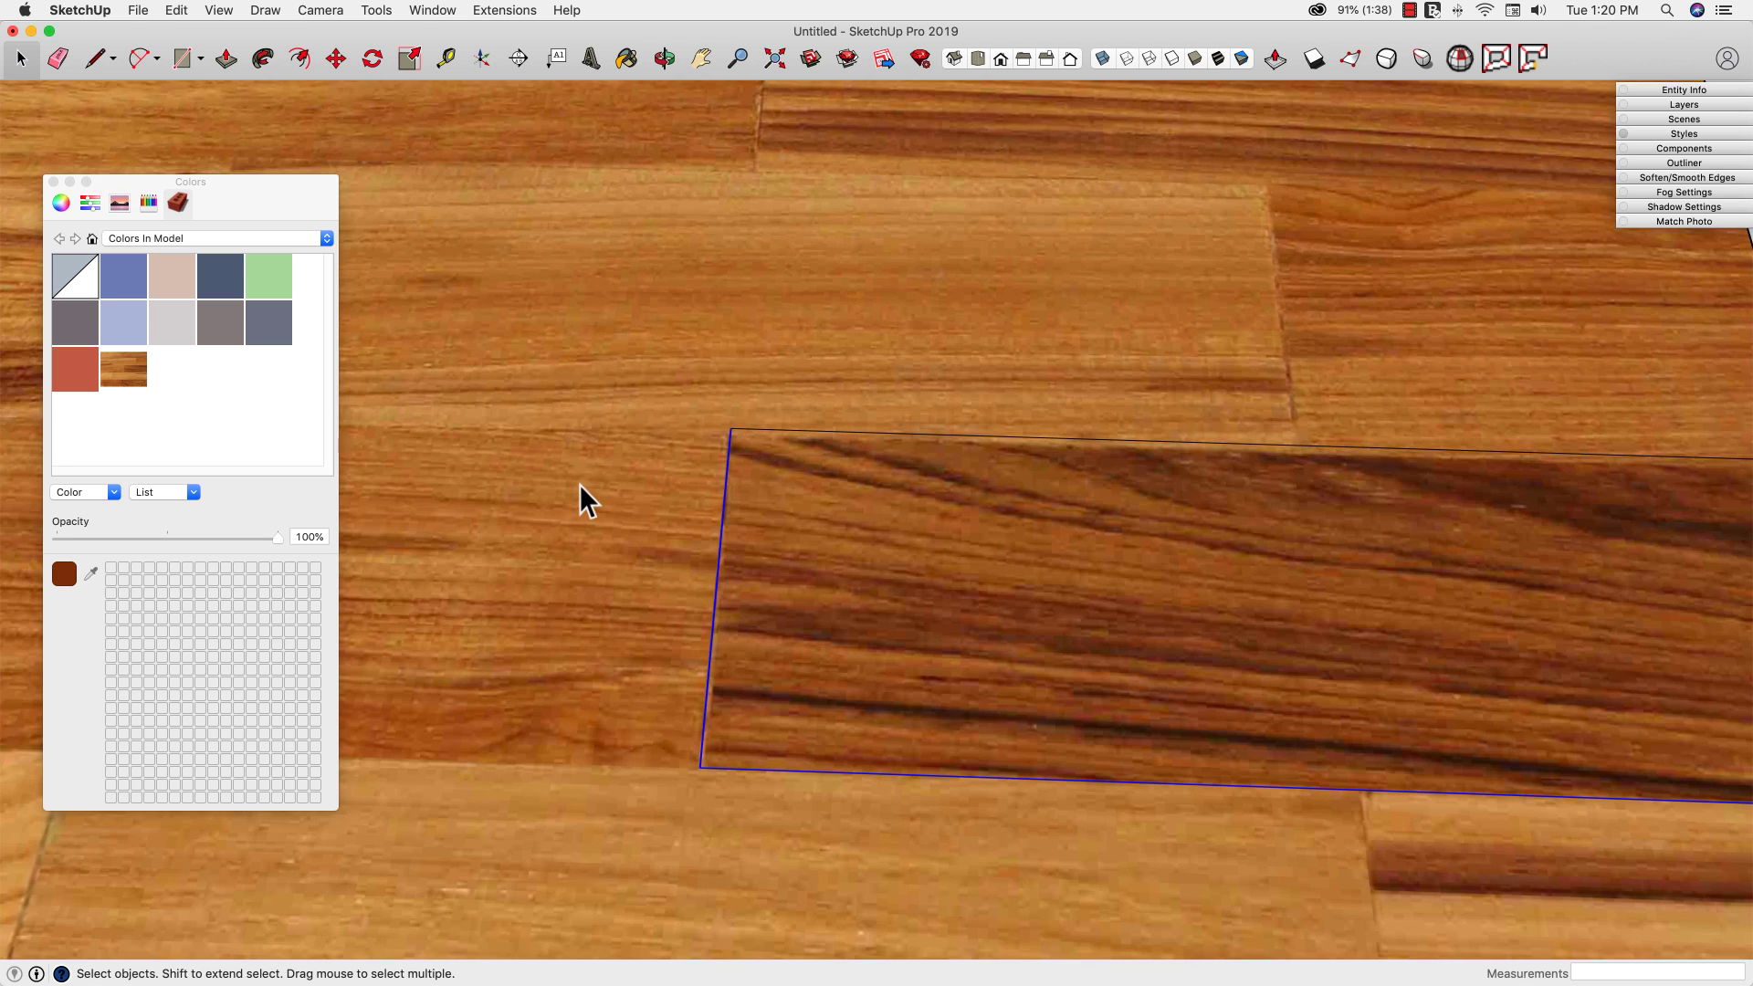
{"action": "scroll", "coordinate": [576, 484], "scroll_direction": "down", "scroll_amount": 4}
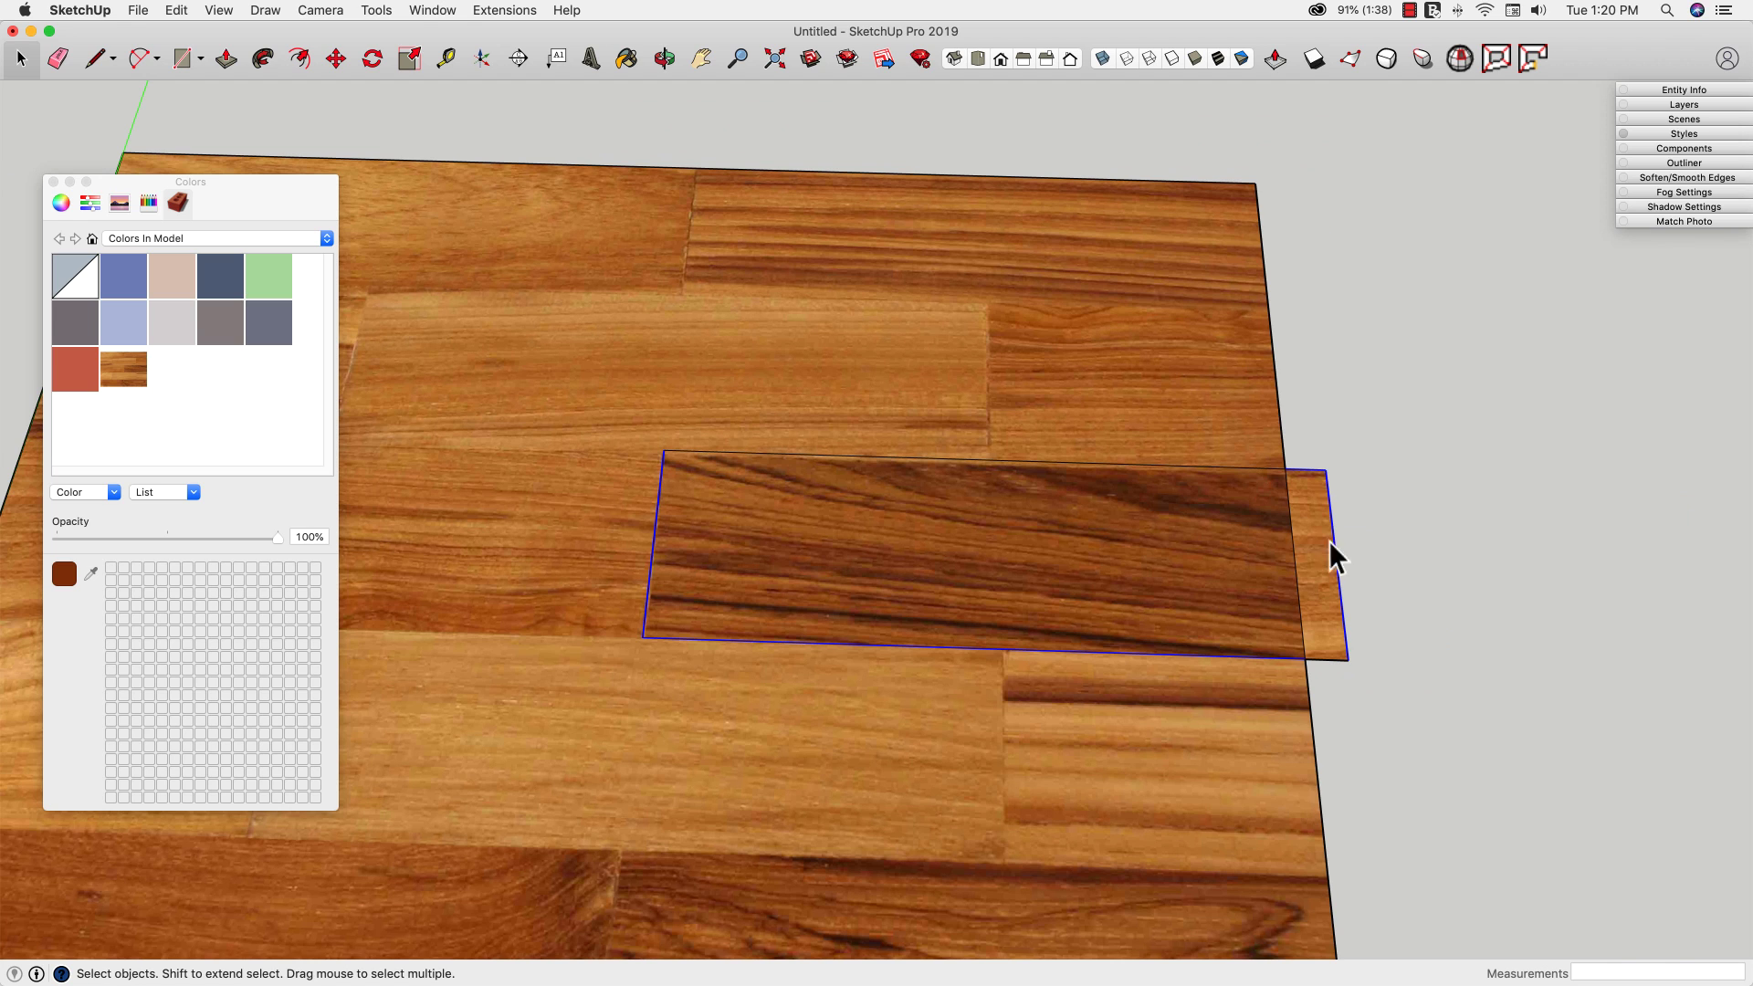
{"action": "left_click", "coordinate": [1246, 426]}
{"action": "left_click", "coordinate": [1295, 496]}
{"action": "scroll", "coordinate": [1295, 497], "scroll_direction": "down", "scroll_amount": 3}
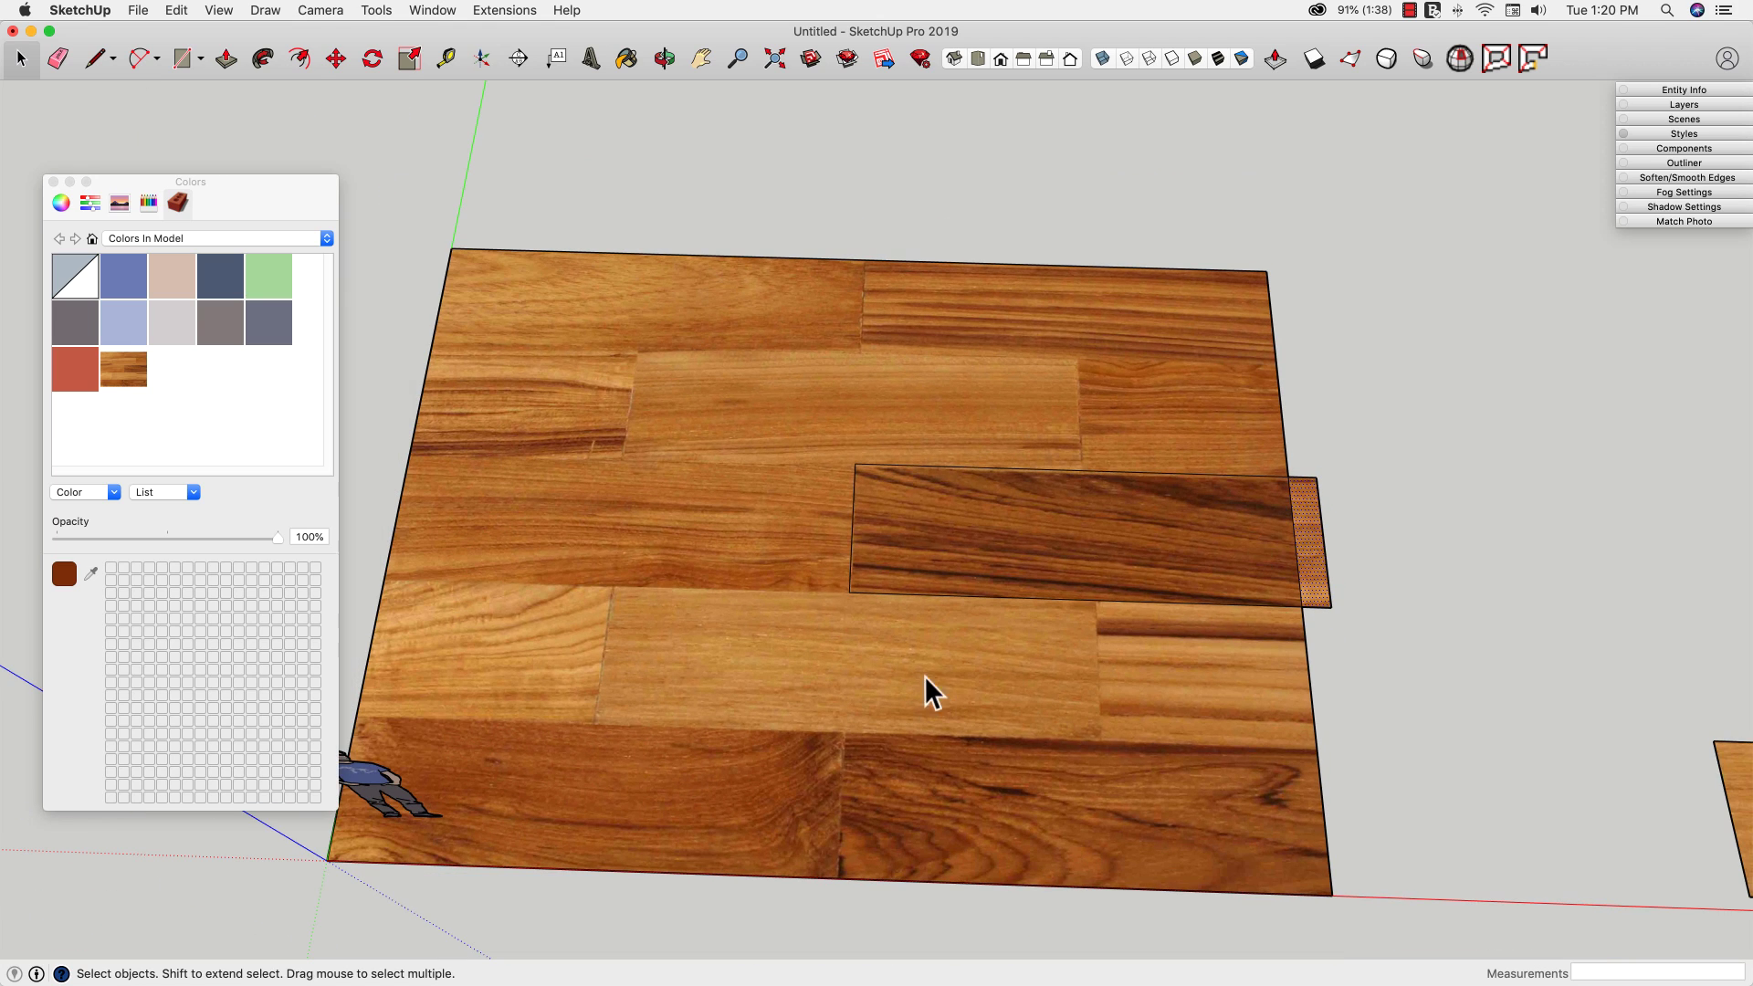
{"action": "left_click", "coordinate": [1323, 527]}
{"action": "key", "text": "e"}
{"action": "scroll", "coordinate": [869, 534], "scroll_direction": "down", "scroll_amount": 2}
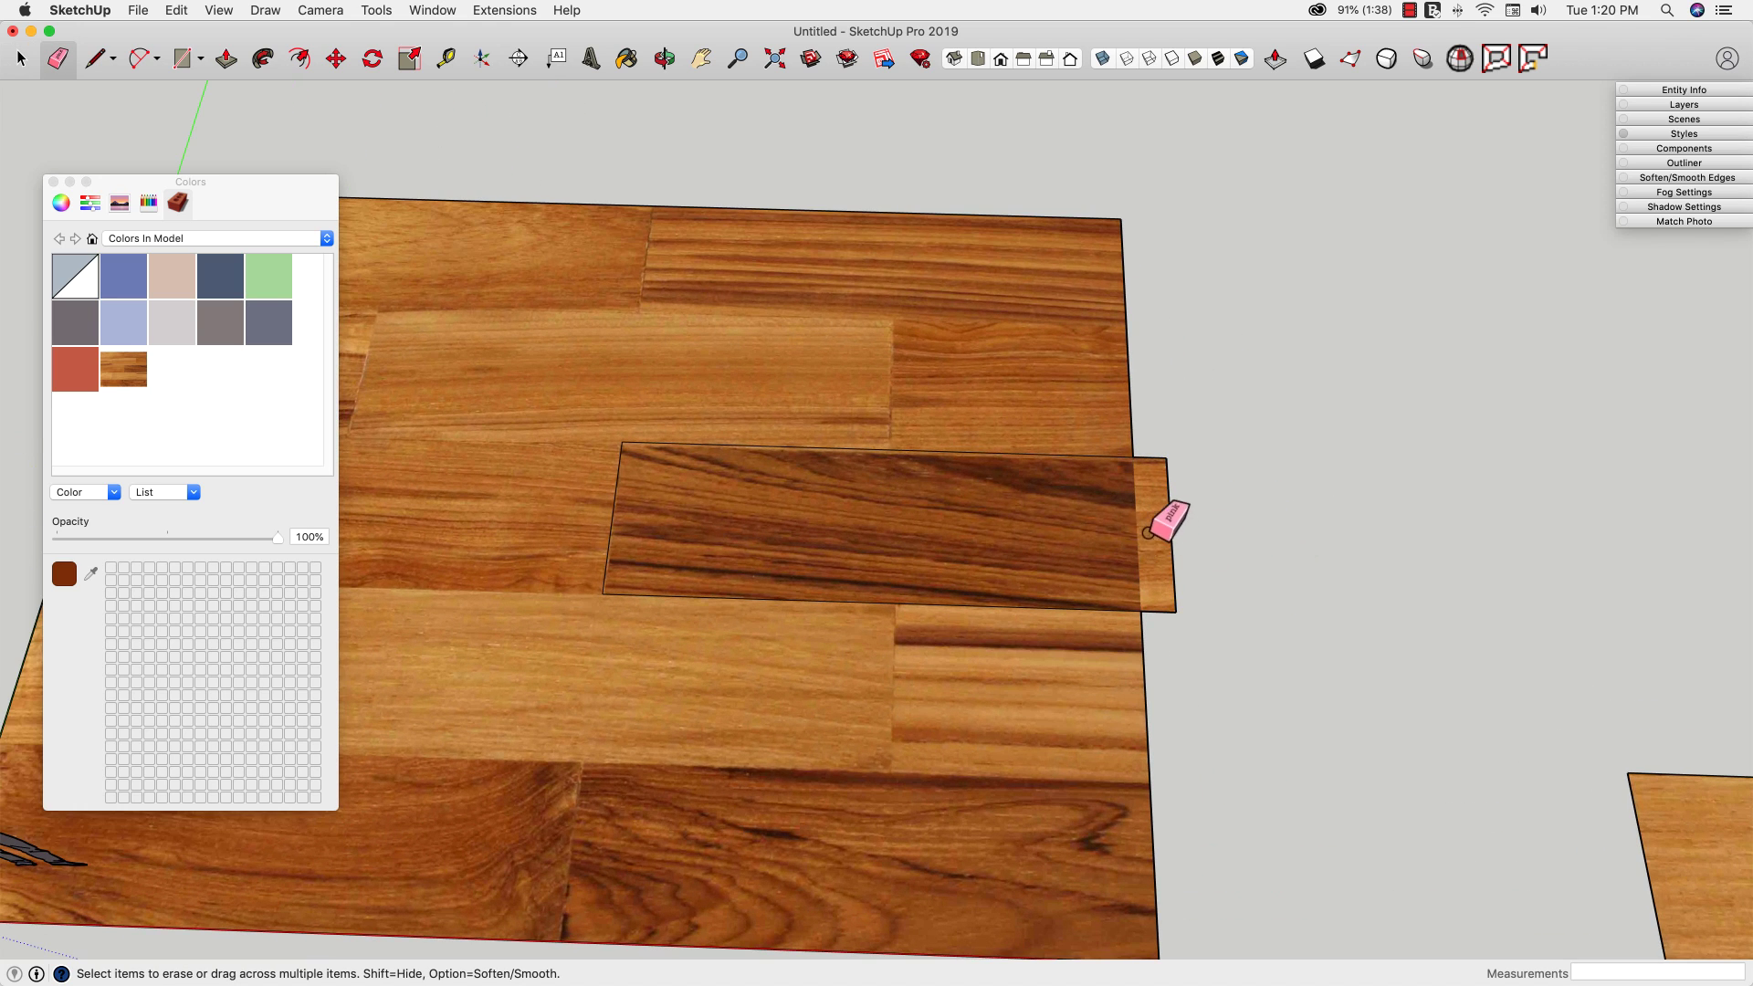
{"action": "scroll", "coordinate": [1139, 529], "scroll_direction": "down", "scroll_amount": 5}
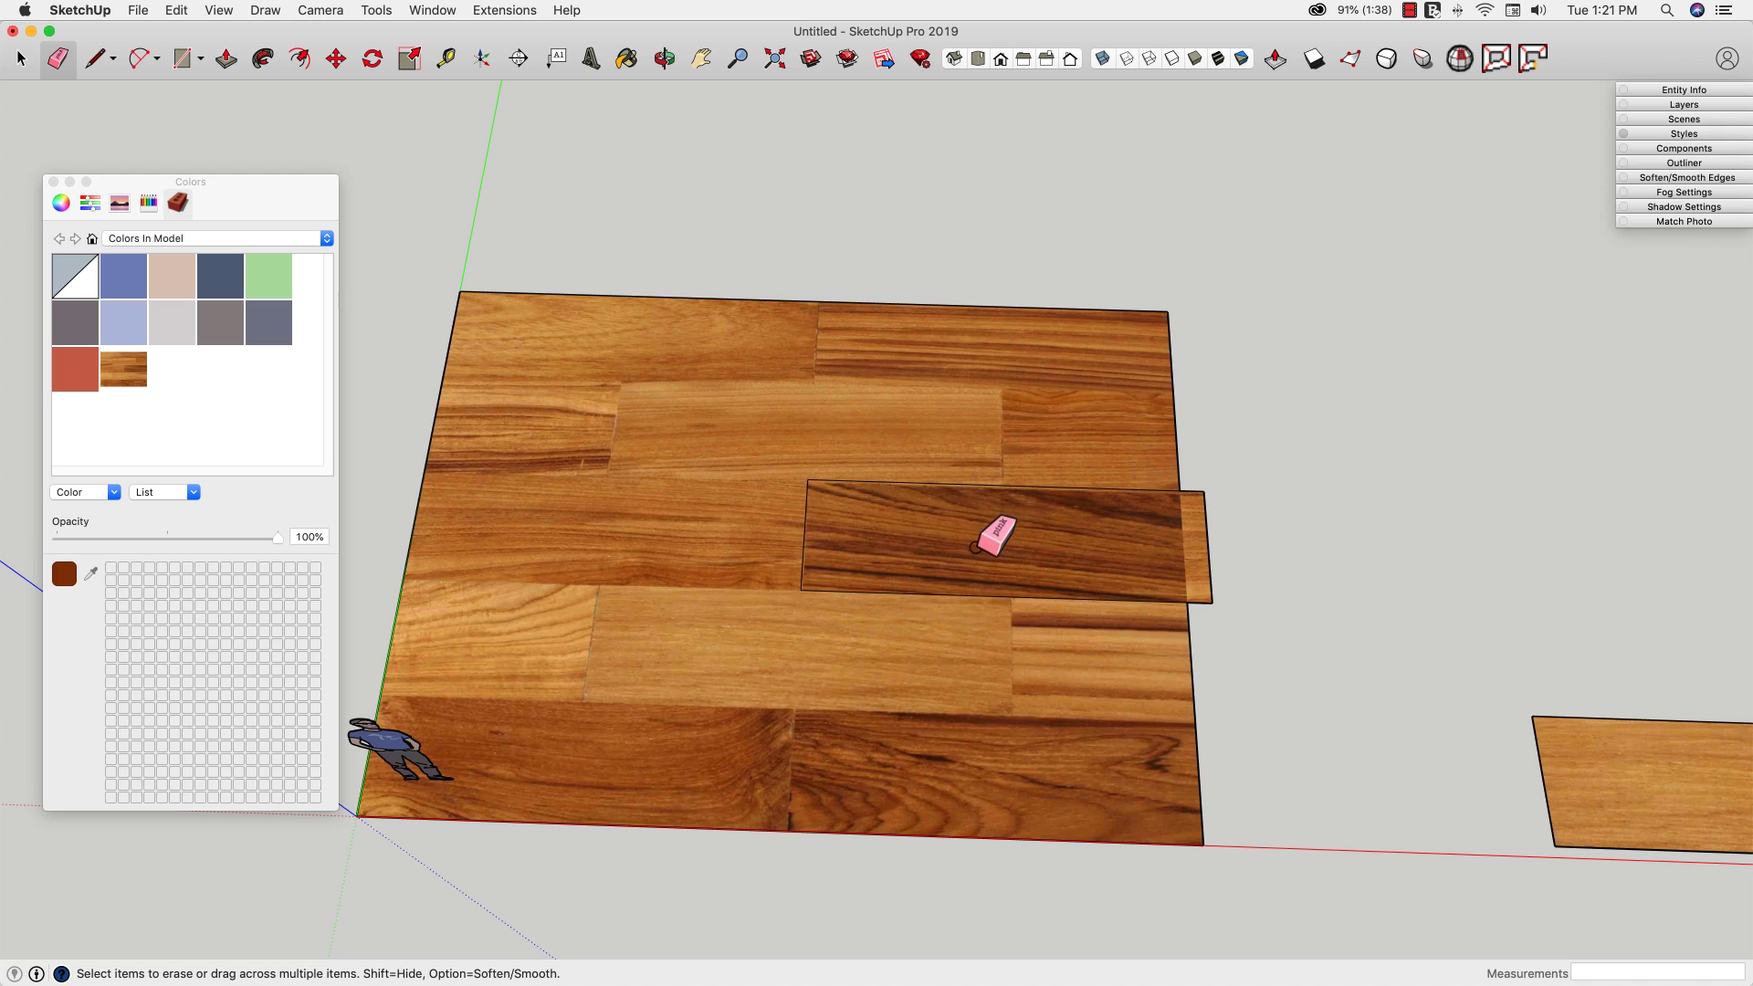
Step: Enter Texture > Position on the dark plank face and pin the lower-right texture corner
{"action": "right_click", "coordinate": [909, 531]}
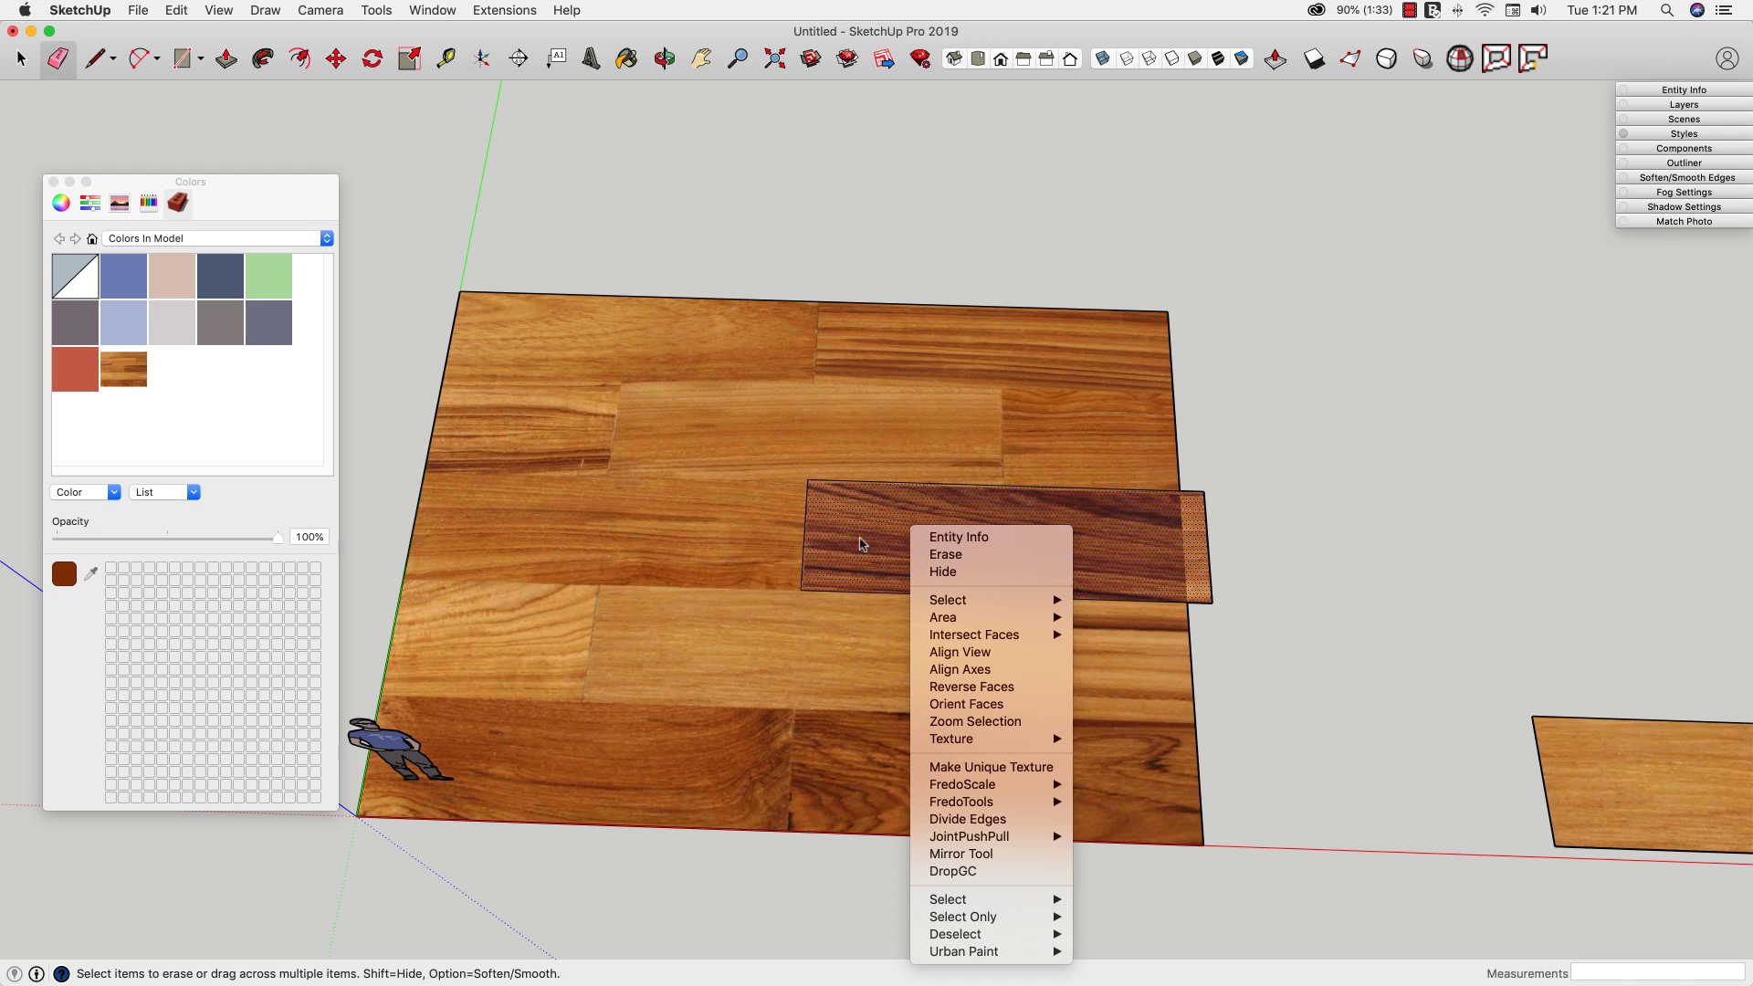
{"action": "mouse_move", "coordinate": [988, 743]}
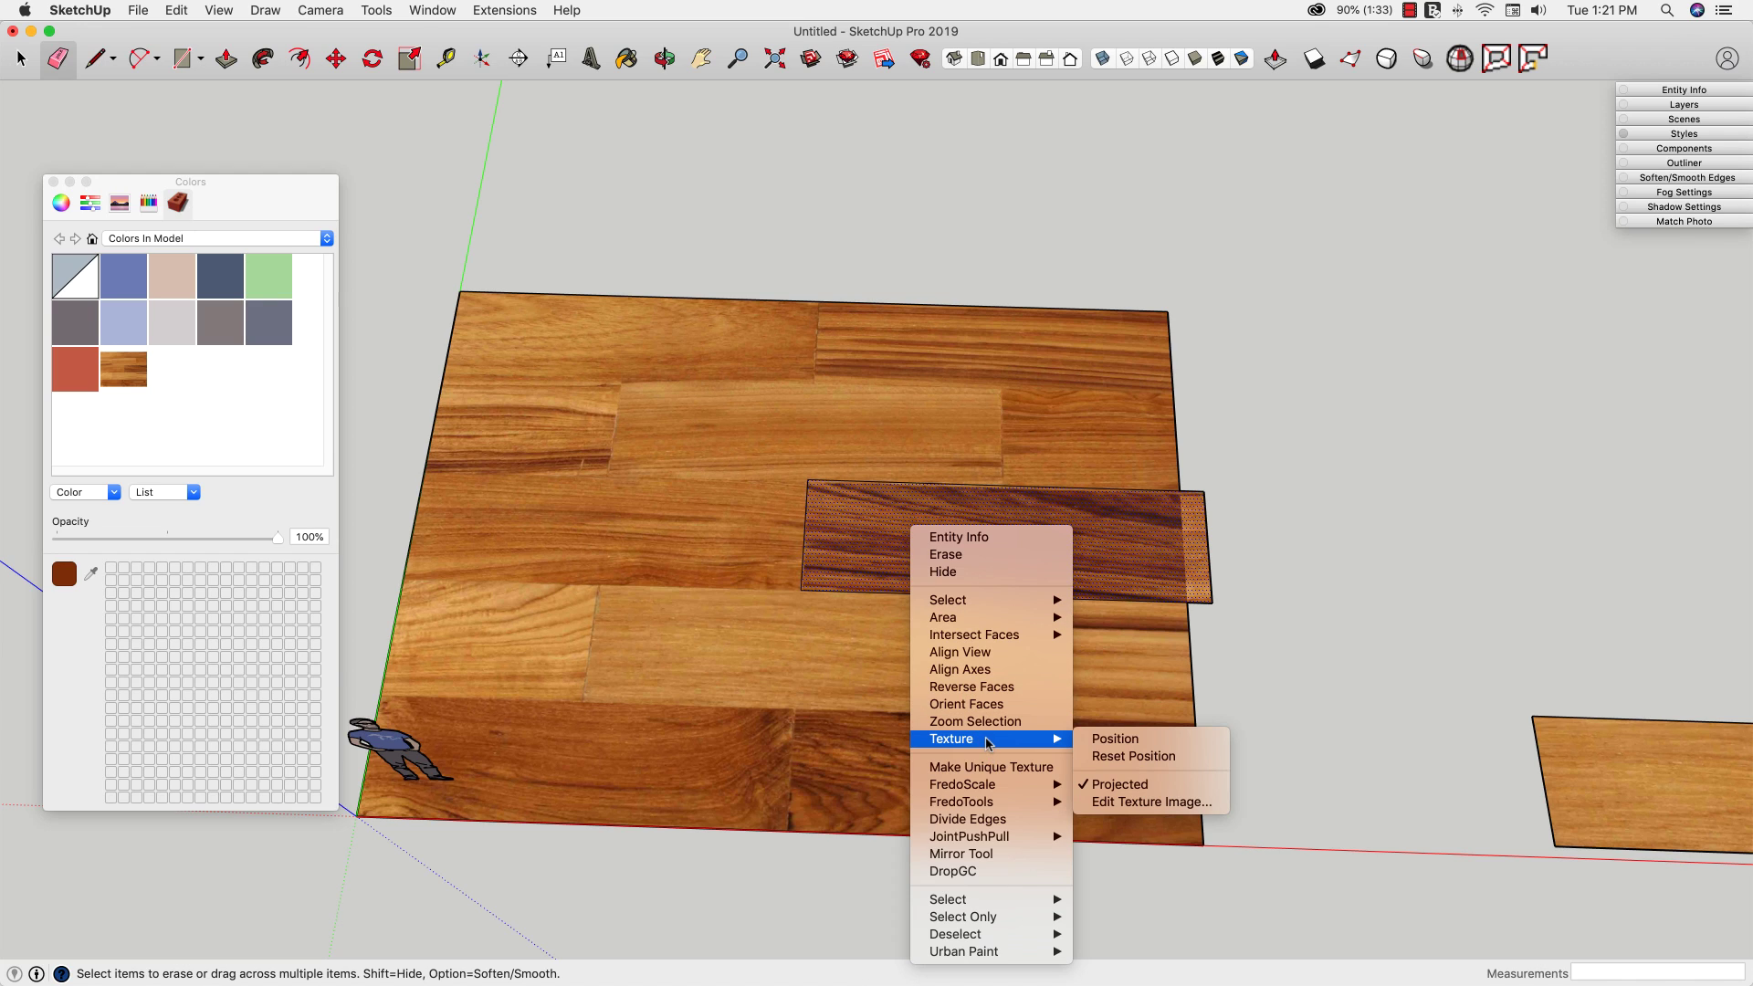
{"action": "left_click", "coordinate": [1130, 743]}
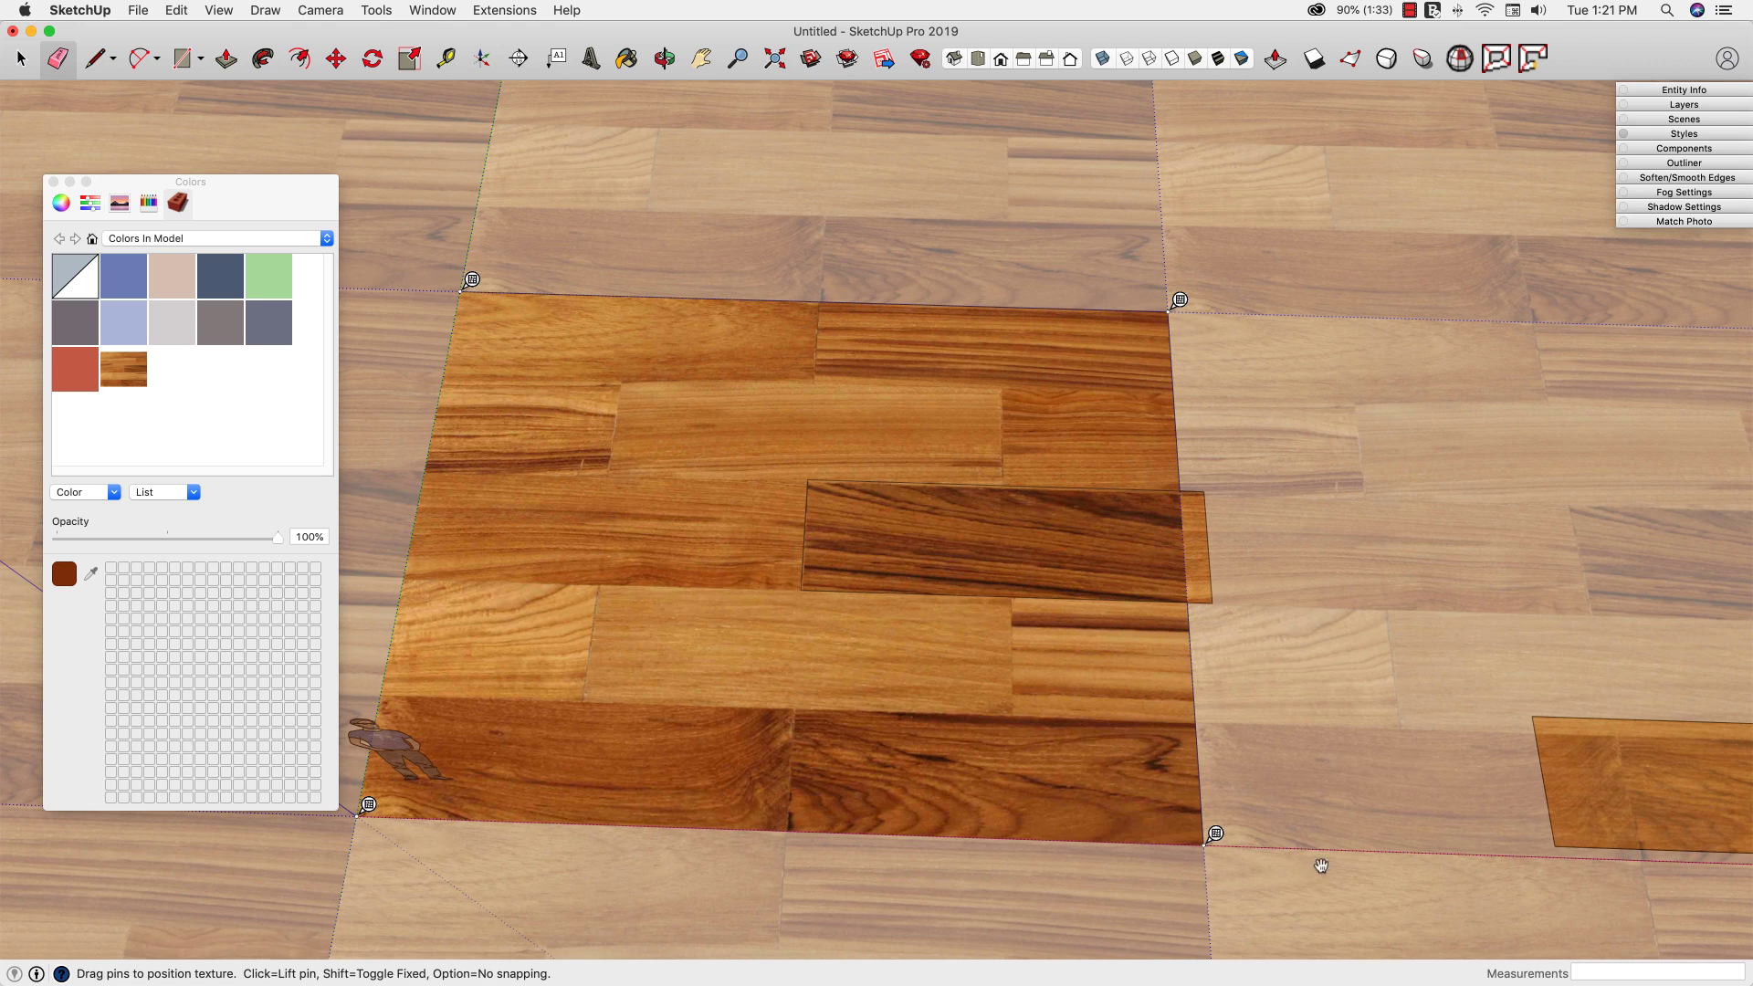
{"action": "left_click", "coordinate": [1215, 833]}
{"action": "scroll", "coordinate": [1187, 589], "scroll_direction": "up", "scroll_amount": 3}
{"action": "scroll", "coordinate": [1196, 589], "scroll_direction": "up", "scroll_amount": 4}
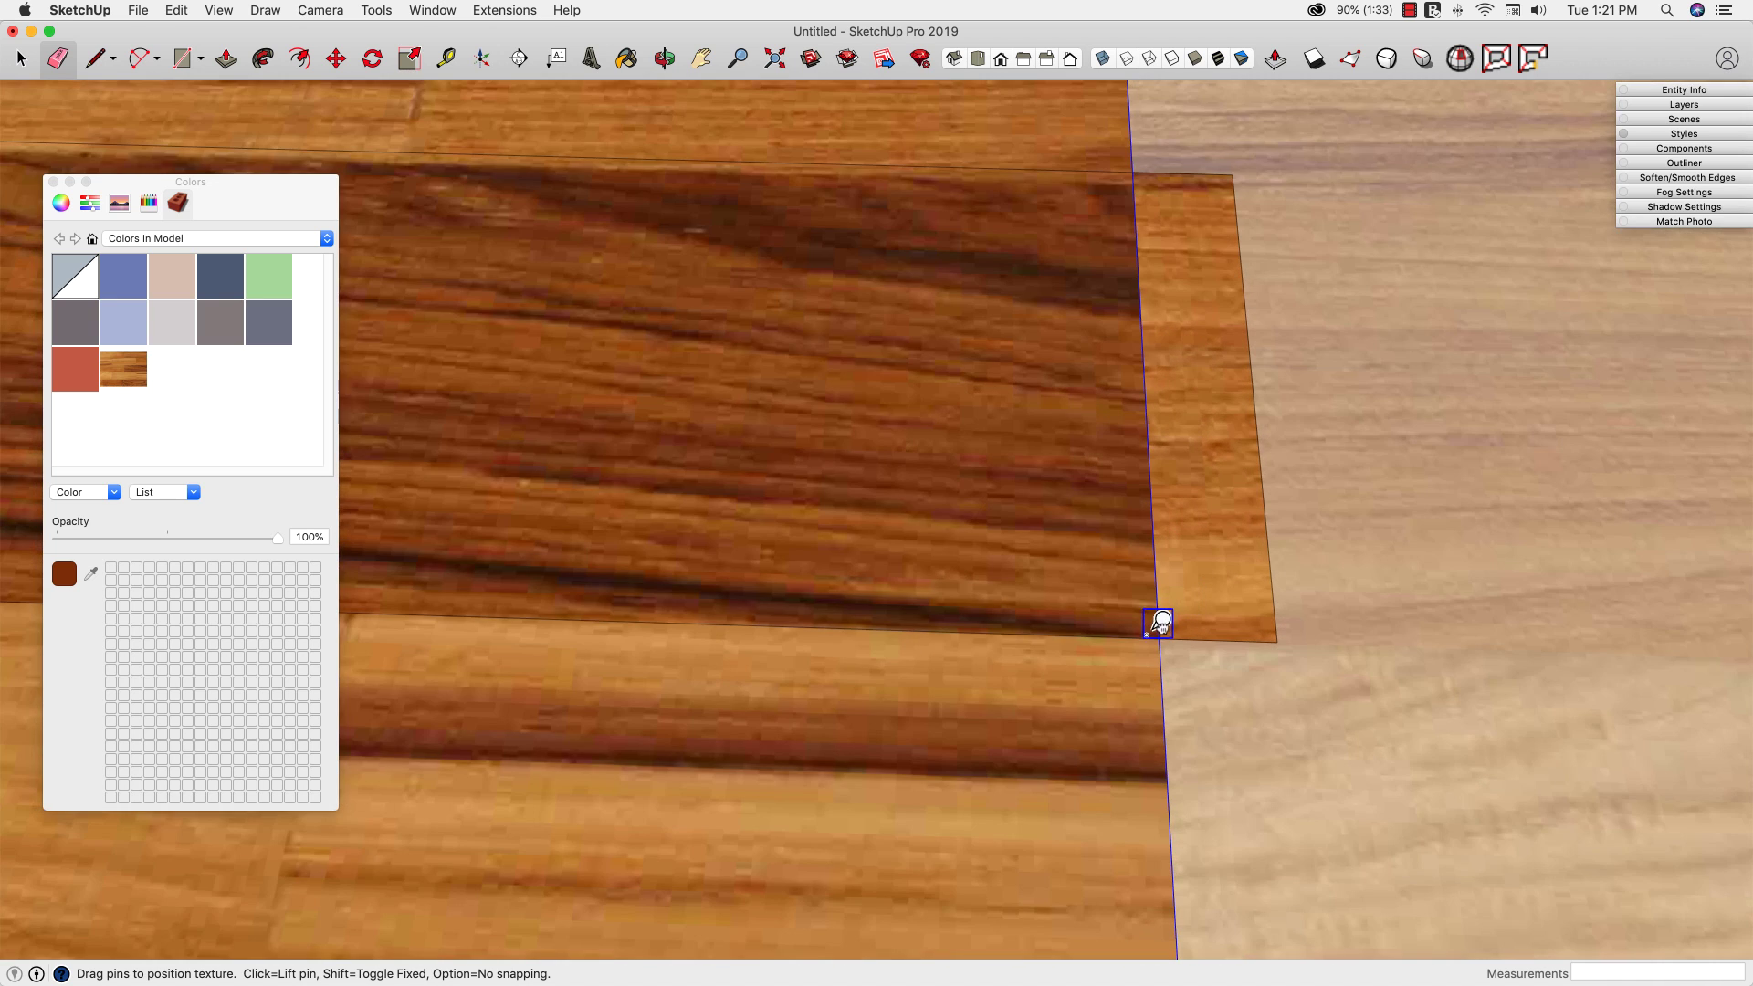
{"action": "left_click", "coordinate": [1169, 624]}
{"action": "scroll", "coordinate": [1152, 646], "scroll_direction": "down", "scroll_amount": 5}
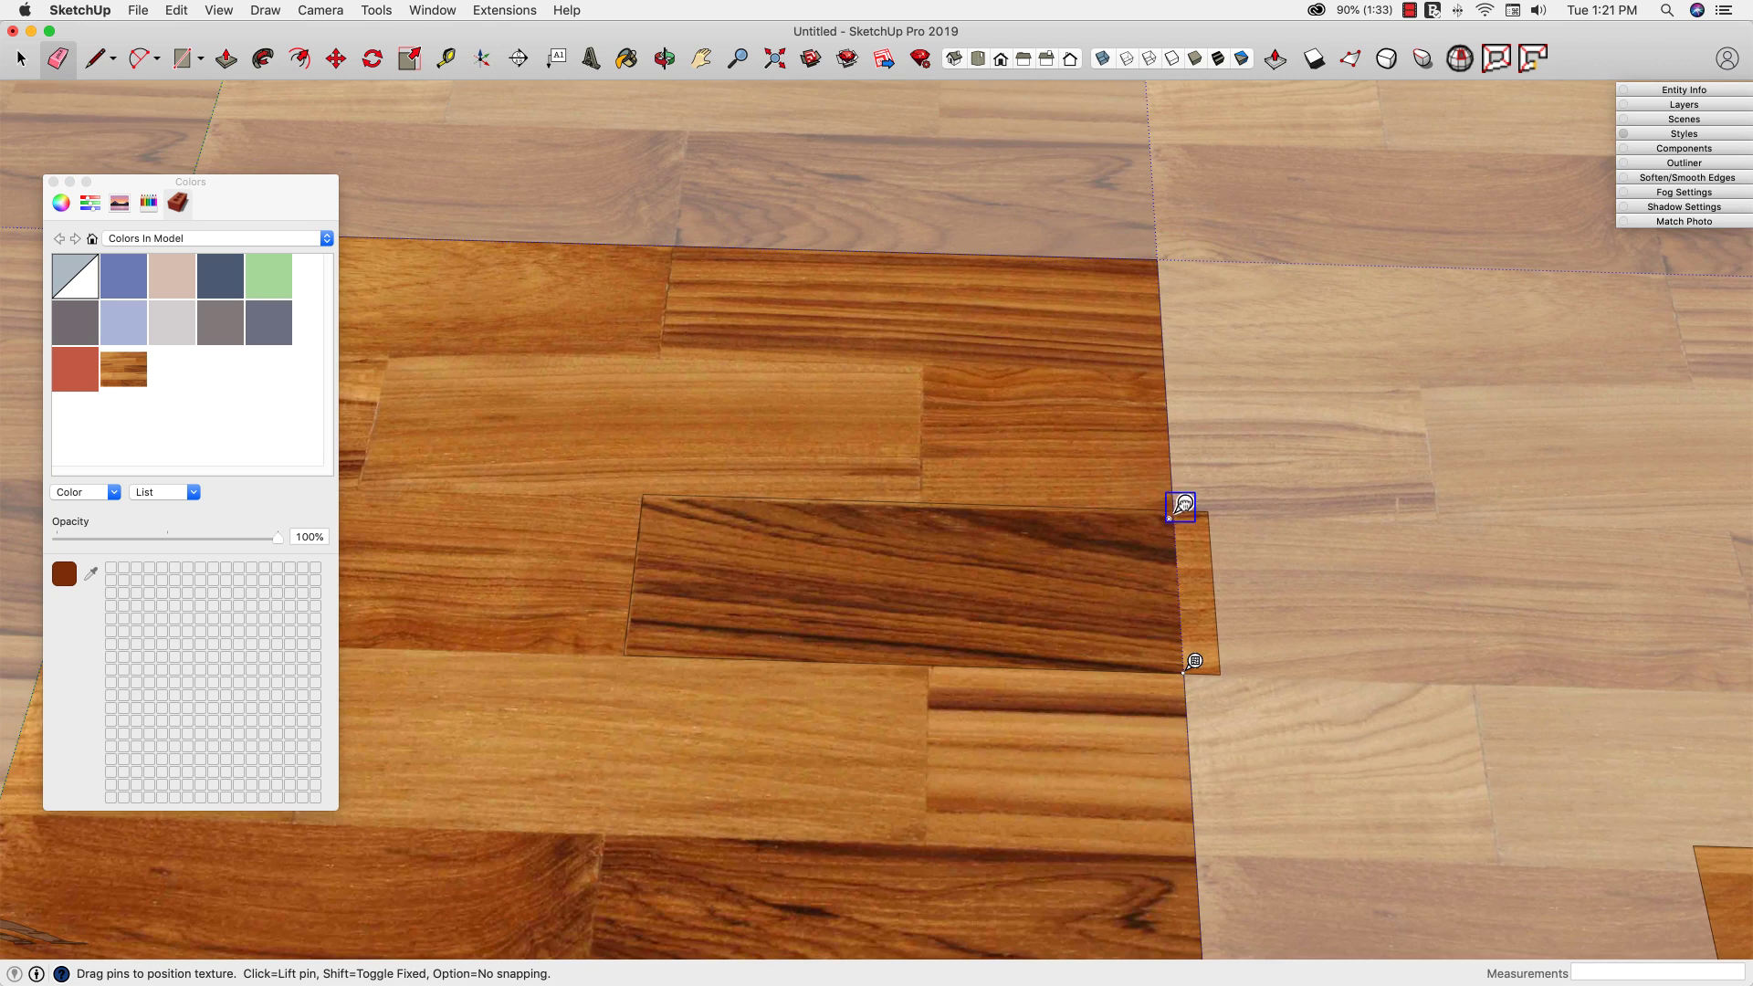
{"action": "scroll", "coordinate": [1178, 501], "scroll_direction": "up", "scroll_amount": 4}
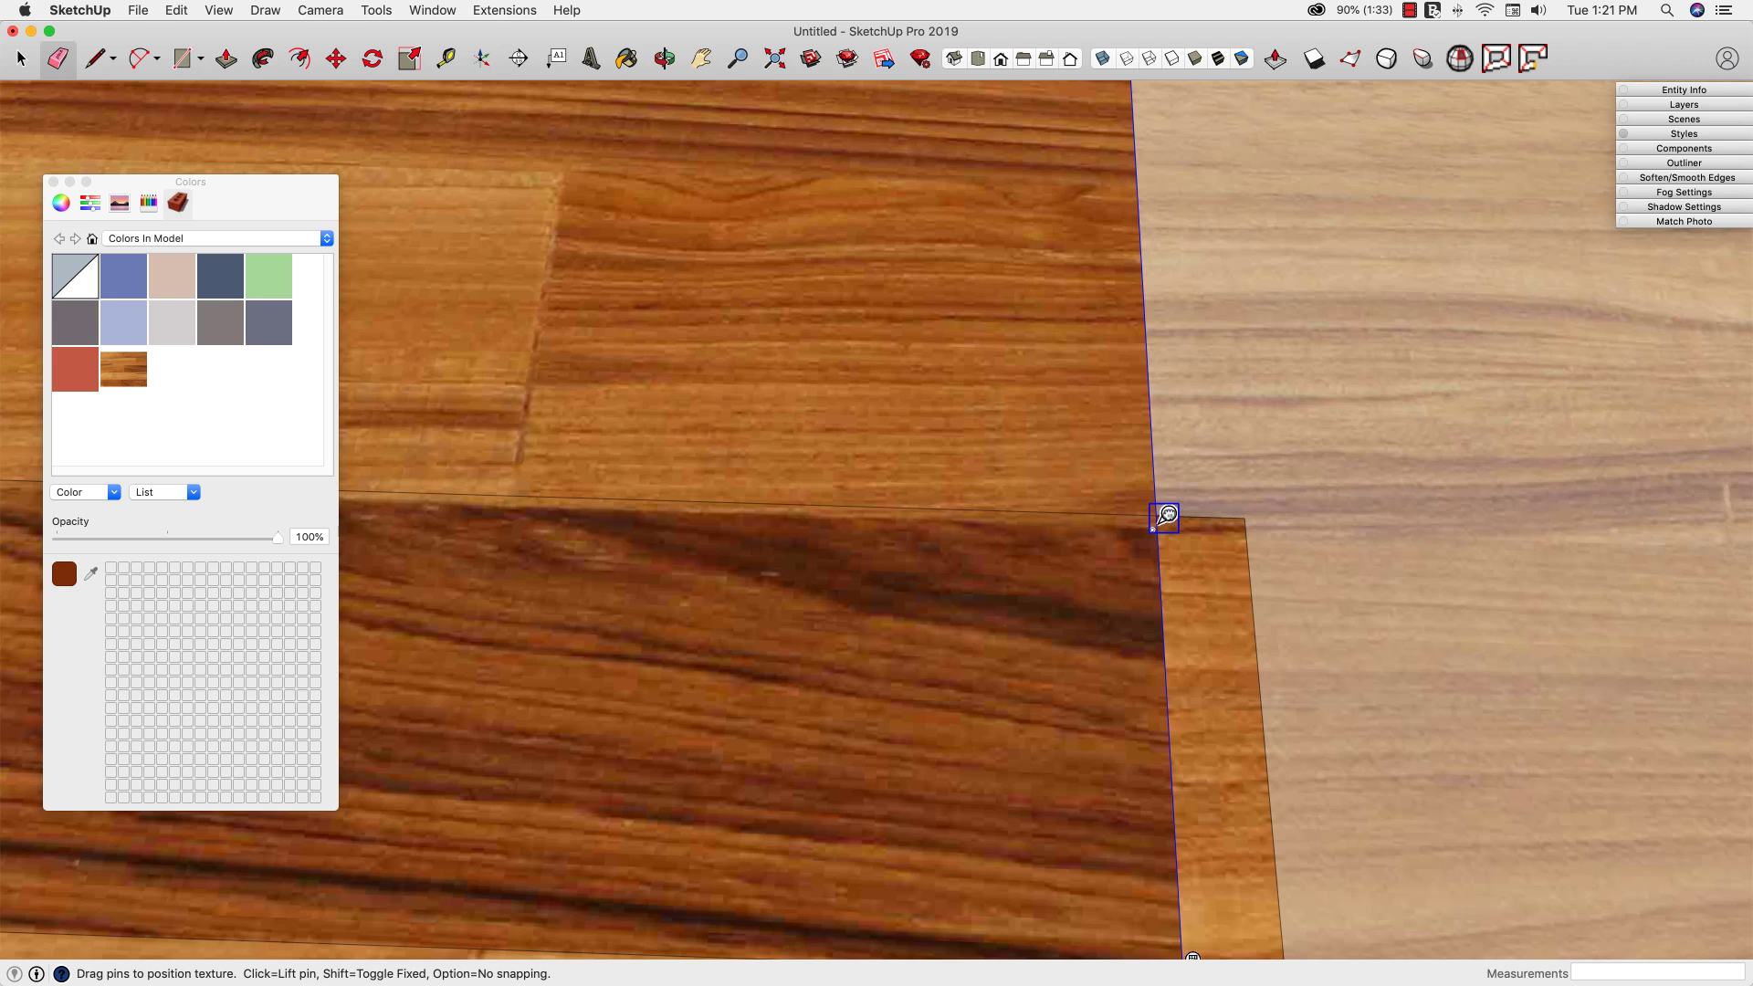
{"action": "left_click", "coordinate": [1165, 516]}
{"action": "scroll", "coordinate": [1276, 462], "scroll_direction": "down", "scroll_amount": 3}
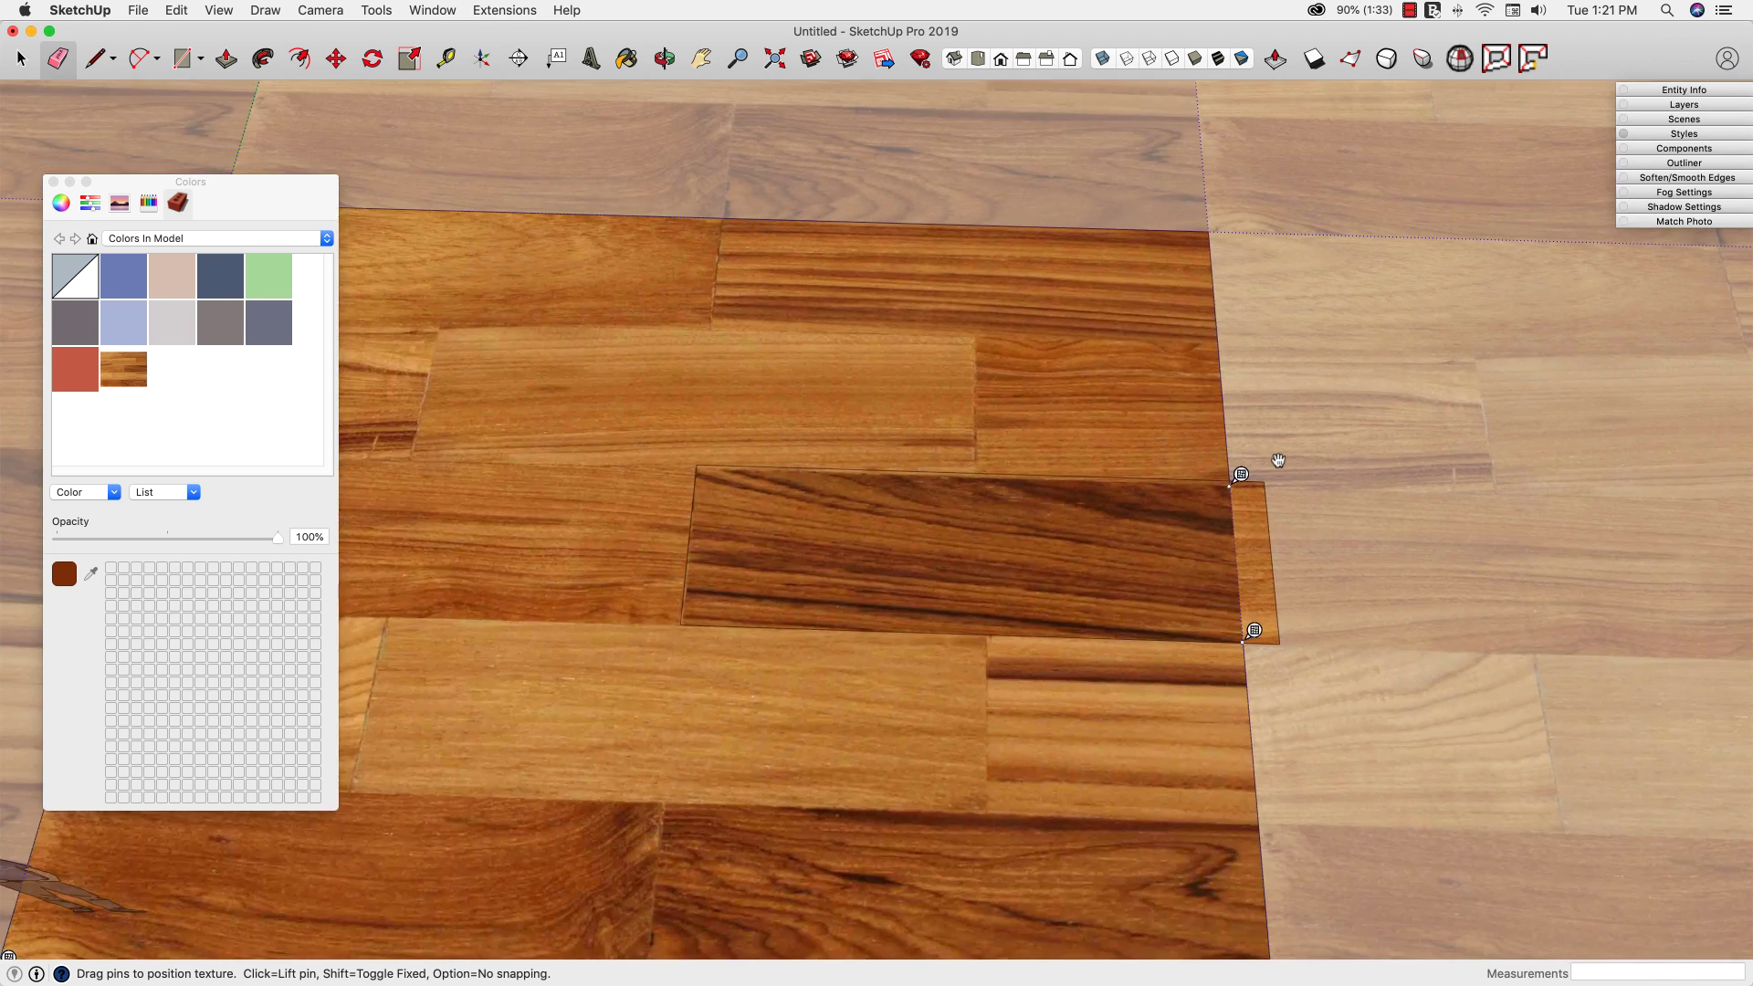
{"action": "scroll", "coordinate": [1278, 460], "scroll_direction": "down", "scroll_amount": 3}
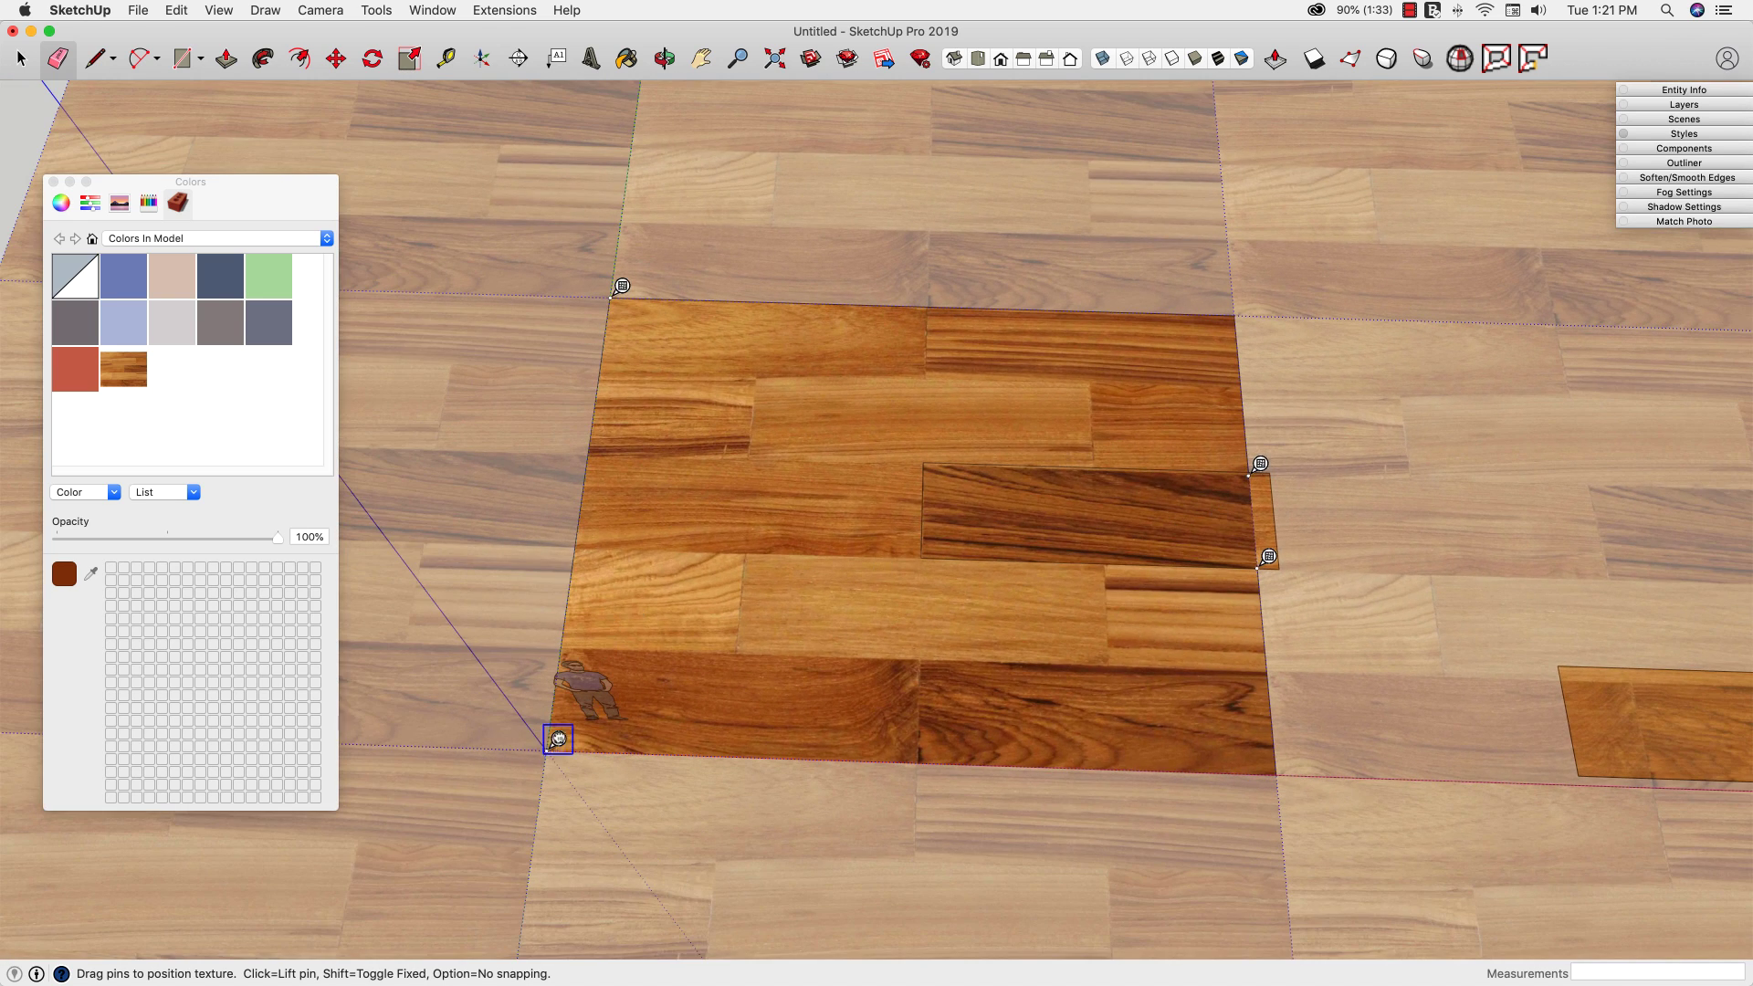
Step: Pin the texture's lower-left and top-left corners to the face's left corners
{"action": "left_click", "coordinate": [558, 739]}
{"action": "scroll", "coordinate": [1004, 525], "scroll_direction": "up", "scroll_amount": 6}
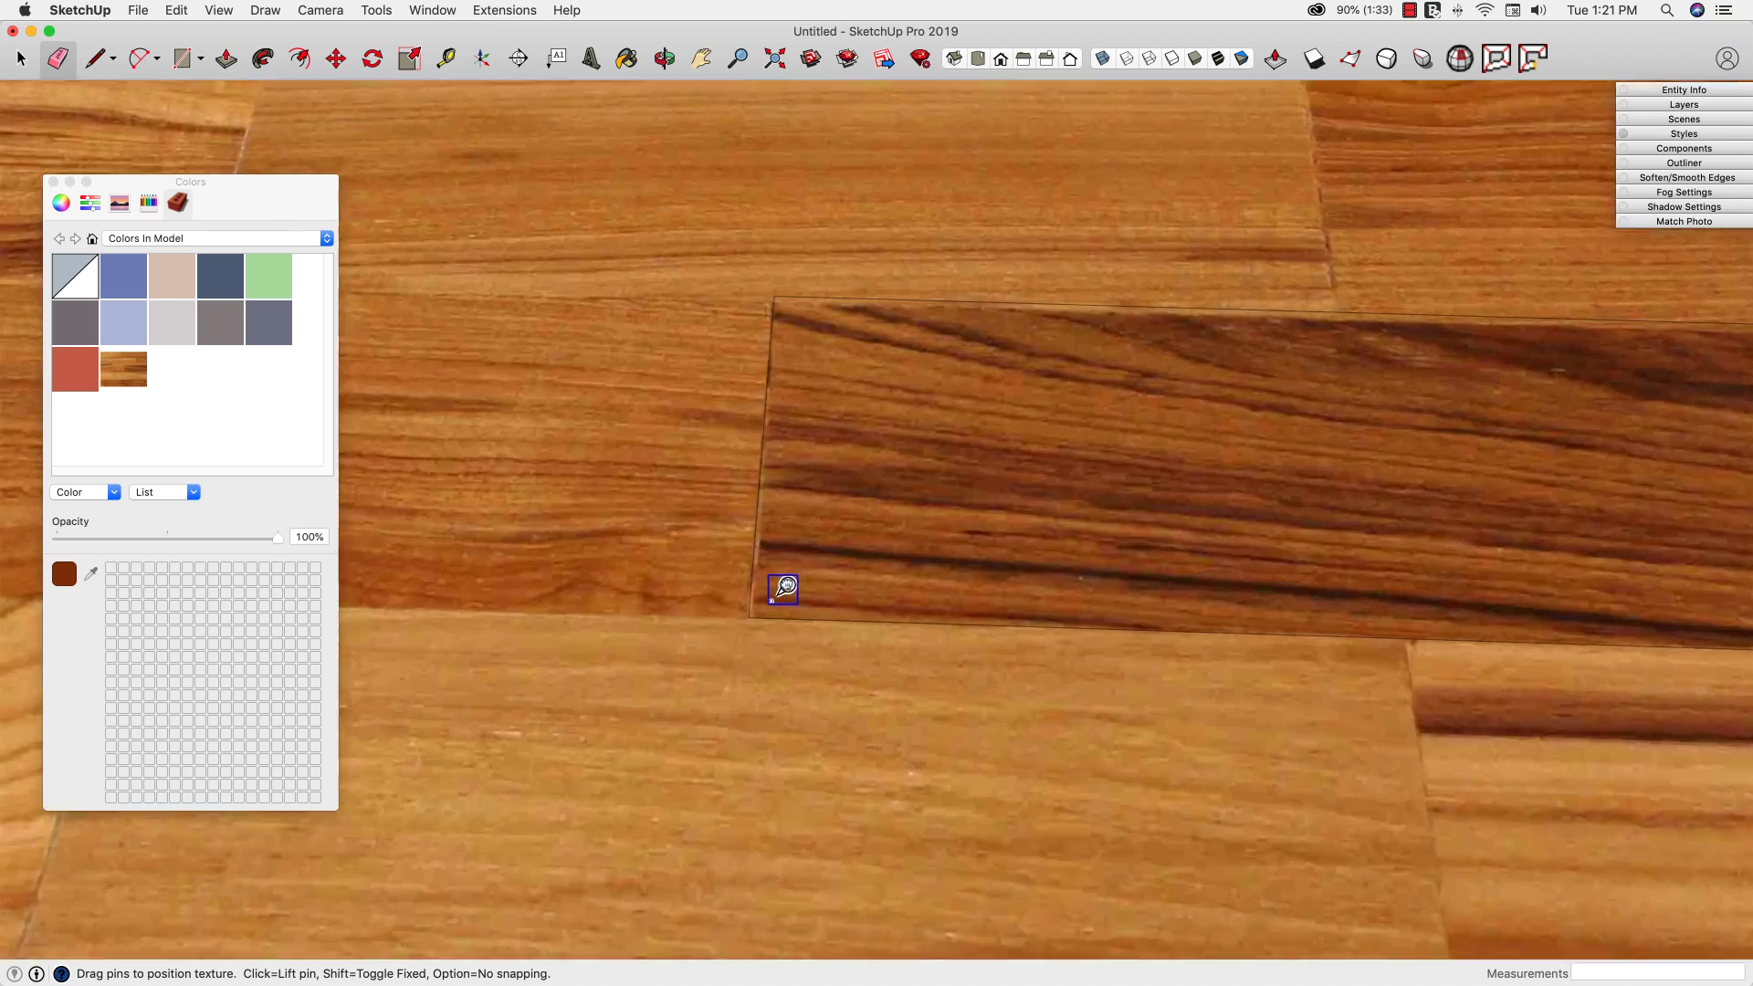
{"action": "scroll", "coordinate": [782, 592], "scroll_direction": "up", "scroll_amount": 2}
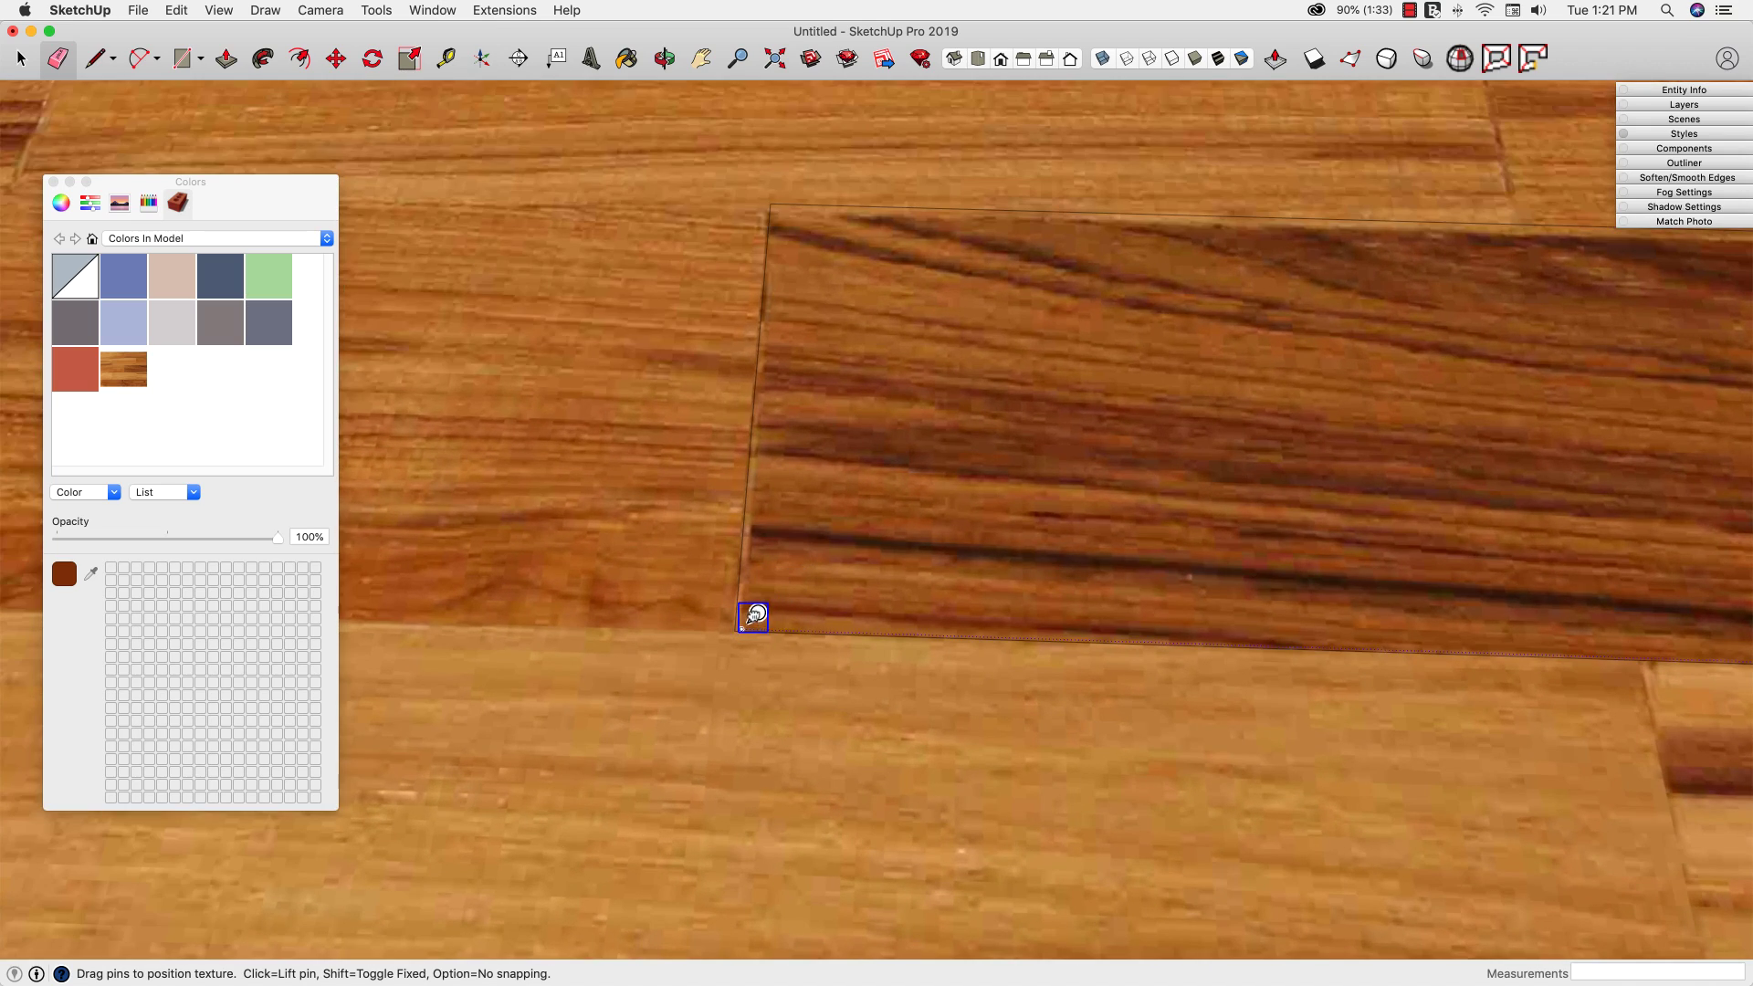
{"action": "left_click", "coordinate": [753, 617]}
{"action": "scroll", "coordinate": [873, 743], "scroll_direction": "down", "scroll_amount": 5}
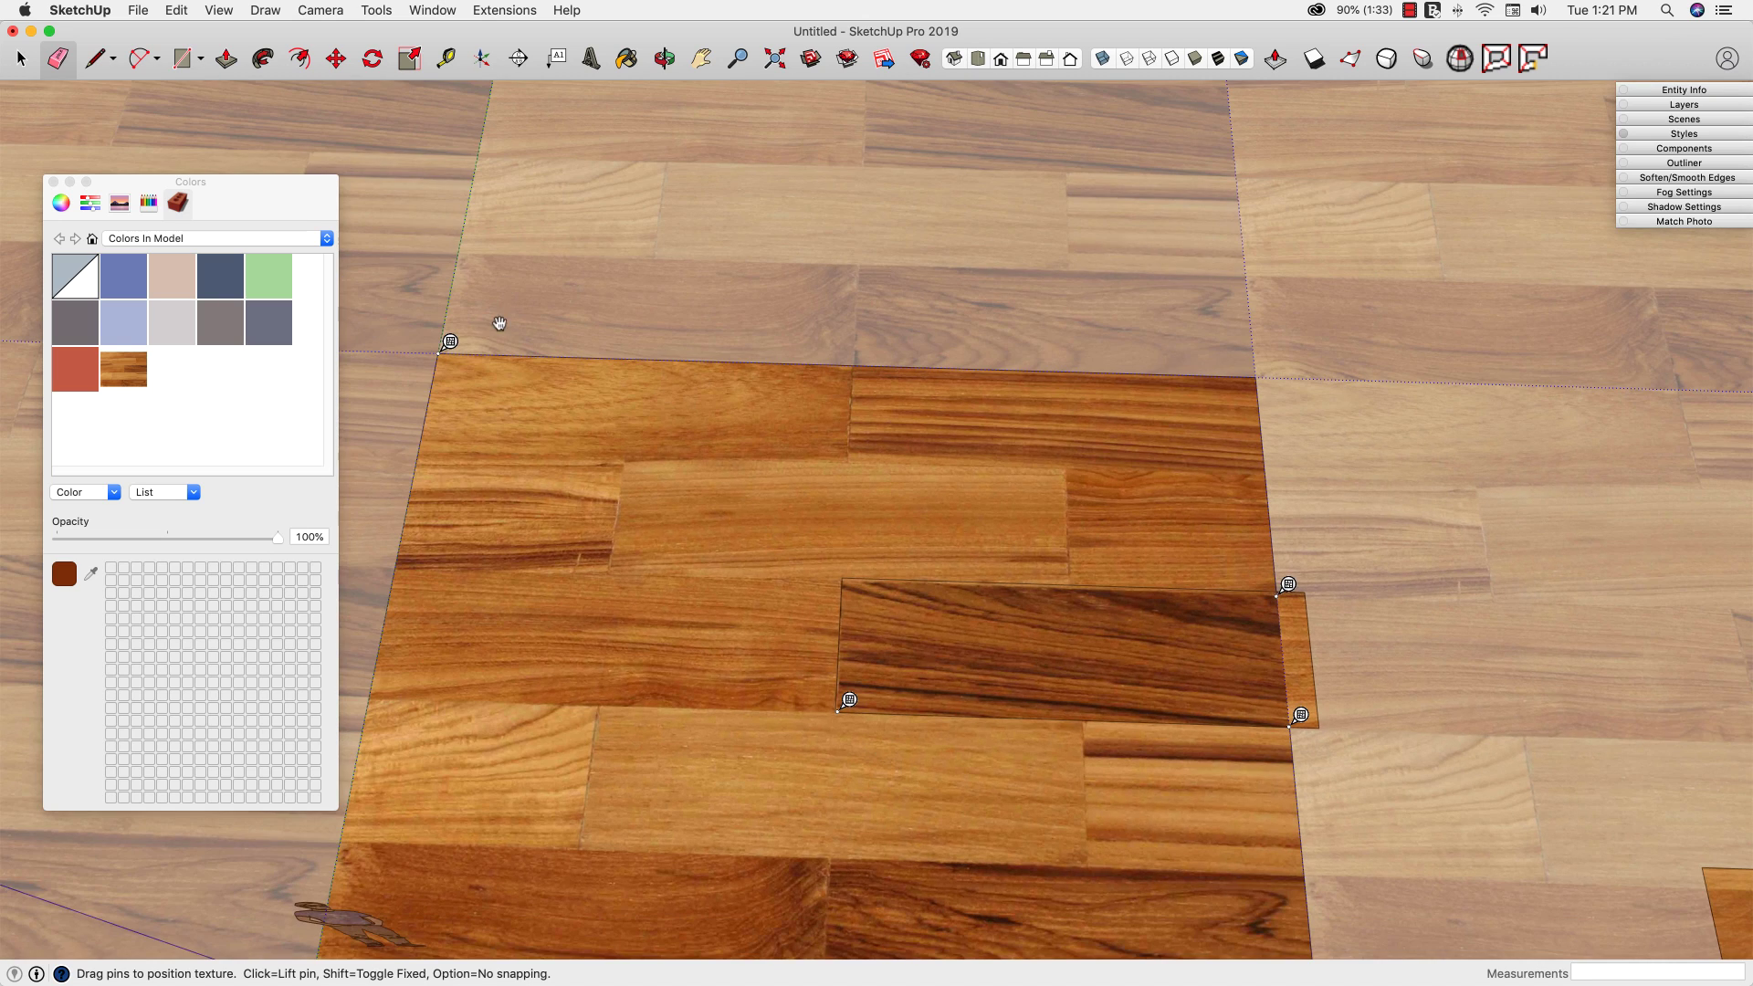
{"action": "scroll", "coordinate": [845, 579], "scroll_direction": "up", "scroll_amount": 8}
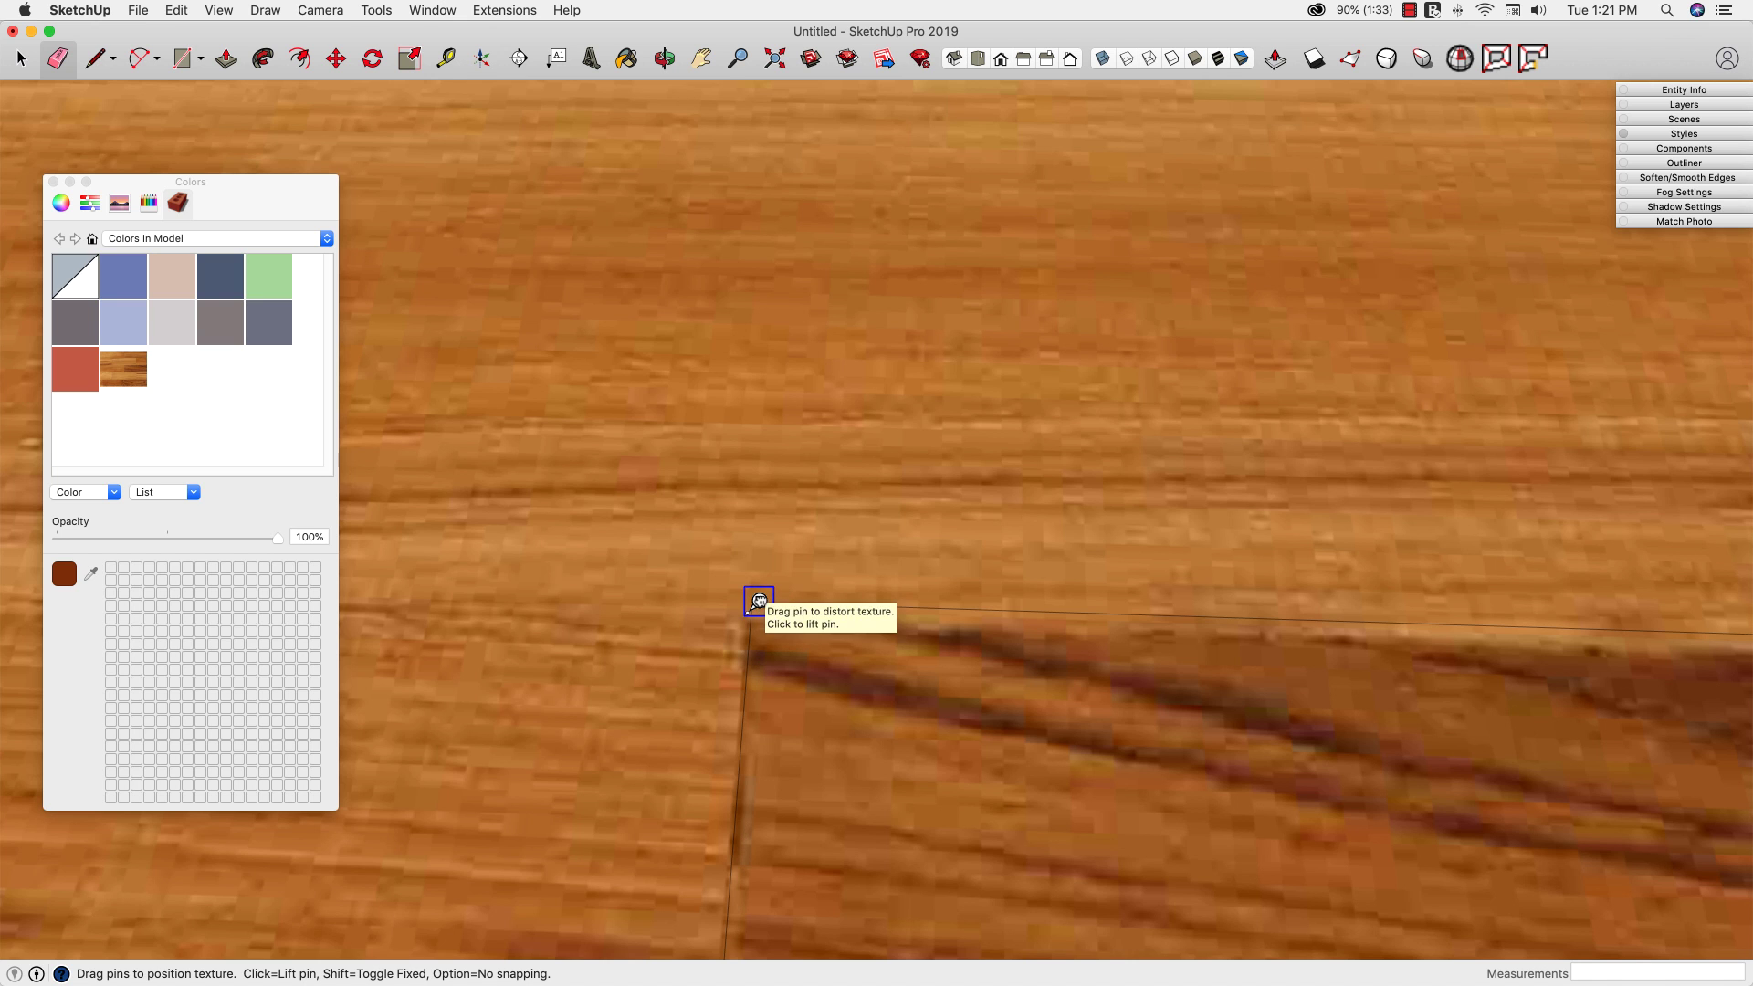
{"action": "left_click", "coordinate": [759, 601]}
{"action": "scroll", "coordinate": [829, 475], "scroll_direction": "down", "scroll_amount": 5}
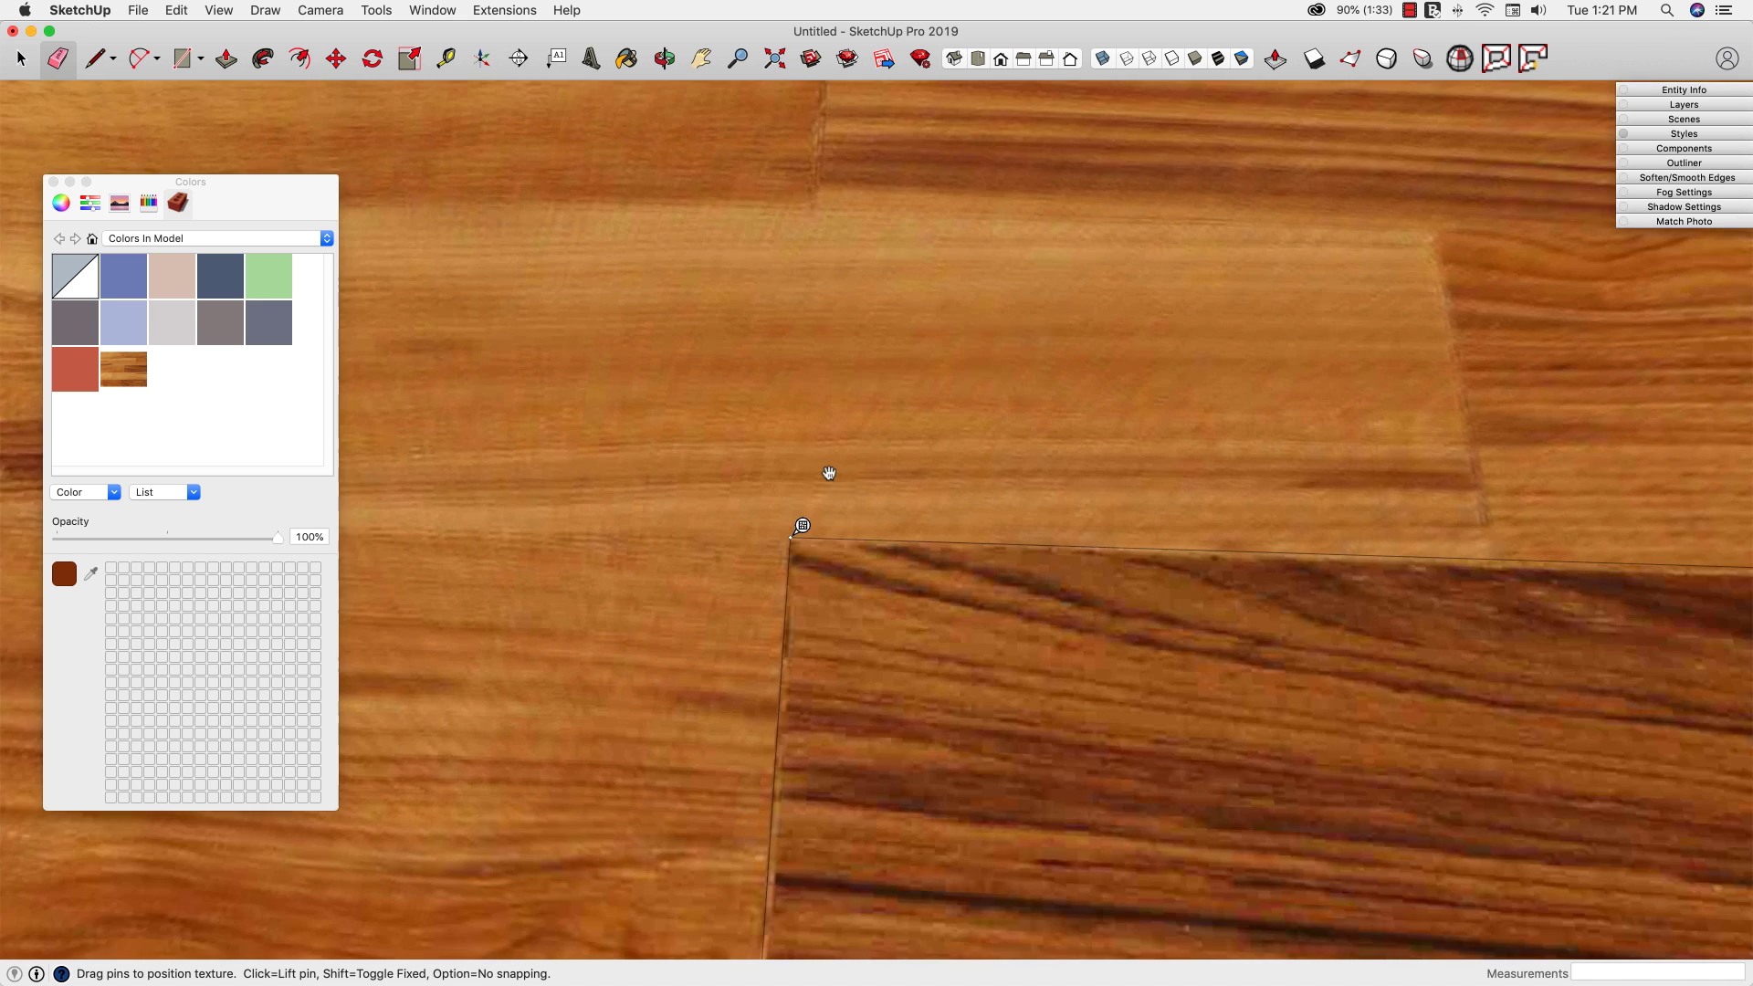
{"action": "scroll", "coordinate": [819, 552], "scroll_direction": "down", "scroll_amount": 3}
Step: Stretch the dark board to the face's right corners and realign its left corners
{"action": "left_click_drag", "start_coordinate": [808, 758], "coordinate": [802, 759]}
{"action": "left_click_drag", "start_coordinate": [1572, 554], "coordinate": [1618, 549]}
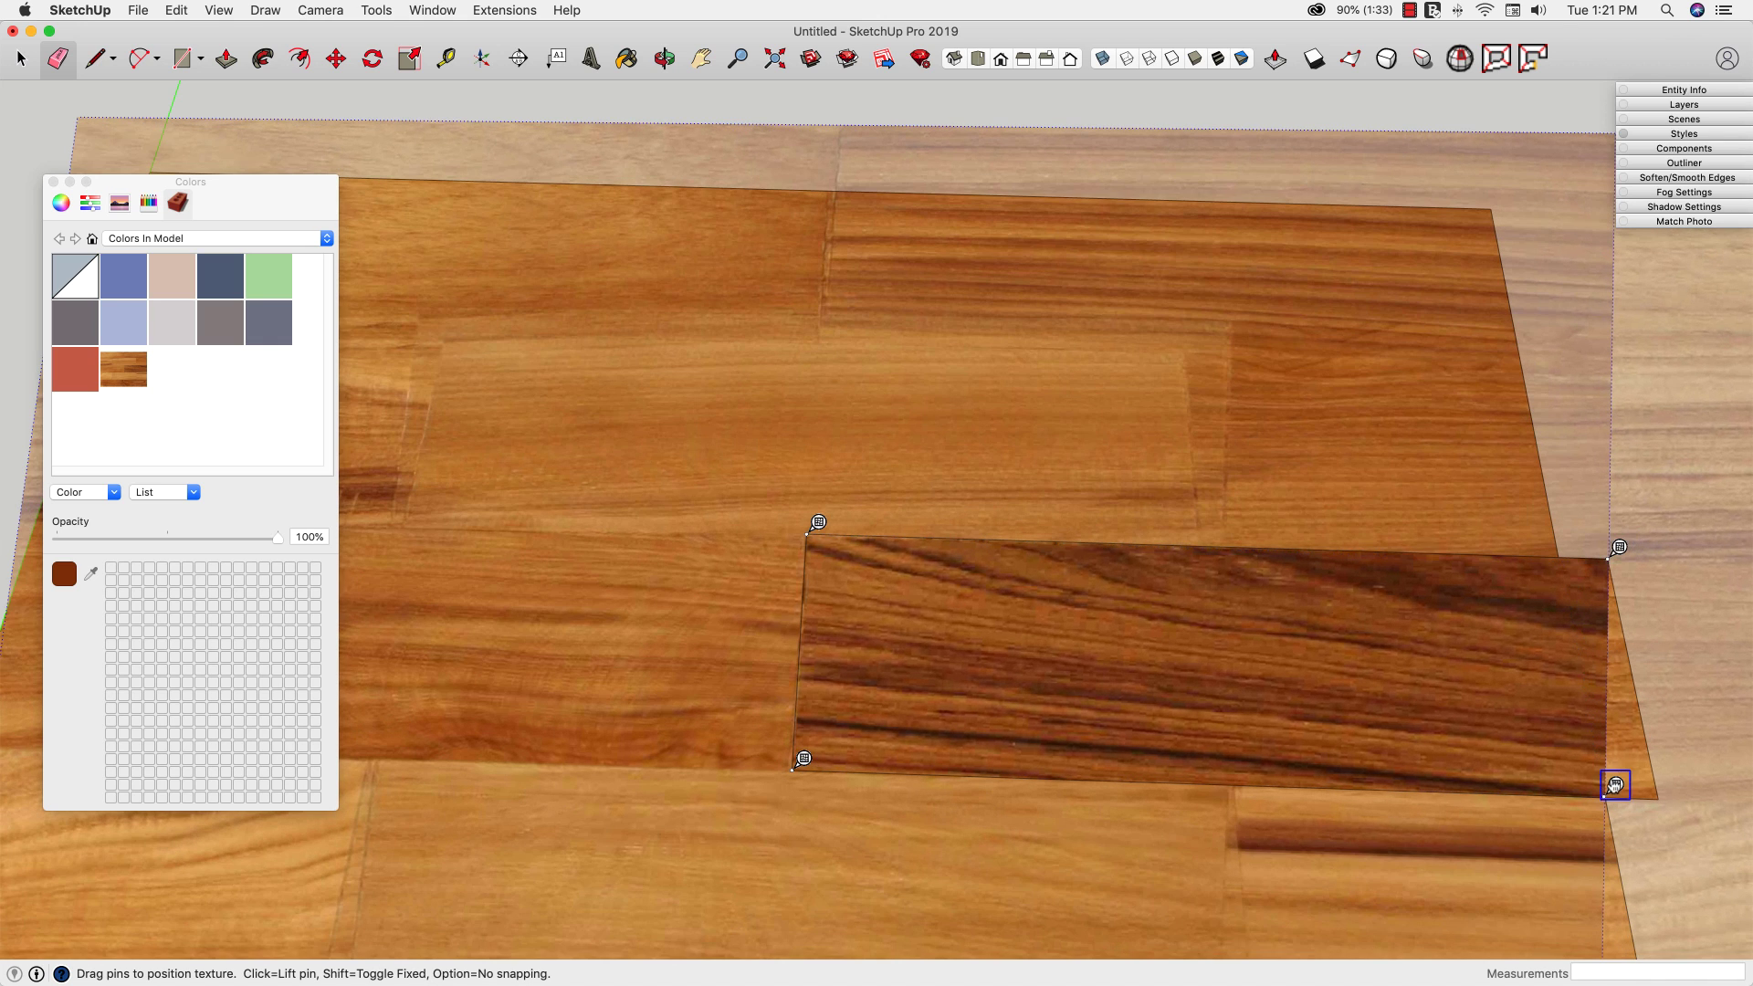
{"action": "left_click_drag", "start_coordinate": [1615, 786], "coordinate": [1667, 788]}
{"action": "scroll", "coordinate": [1183, 476], "scroll_direction": "down", "scroll_amount": 5}
{"action": "scroll", "coordinate": [808, 576], "scroll_direction": "up", "scroll_amount": 6}
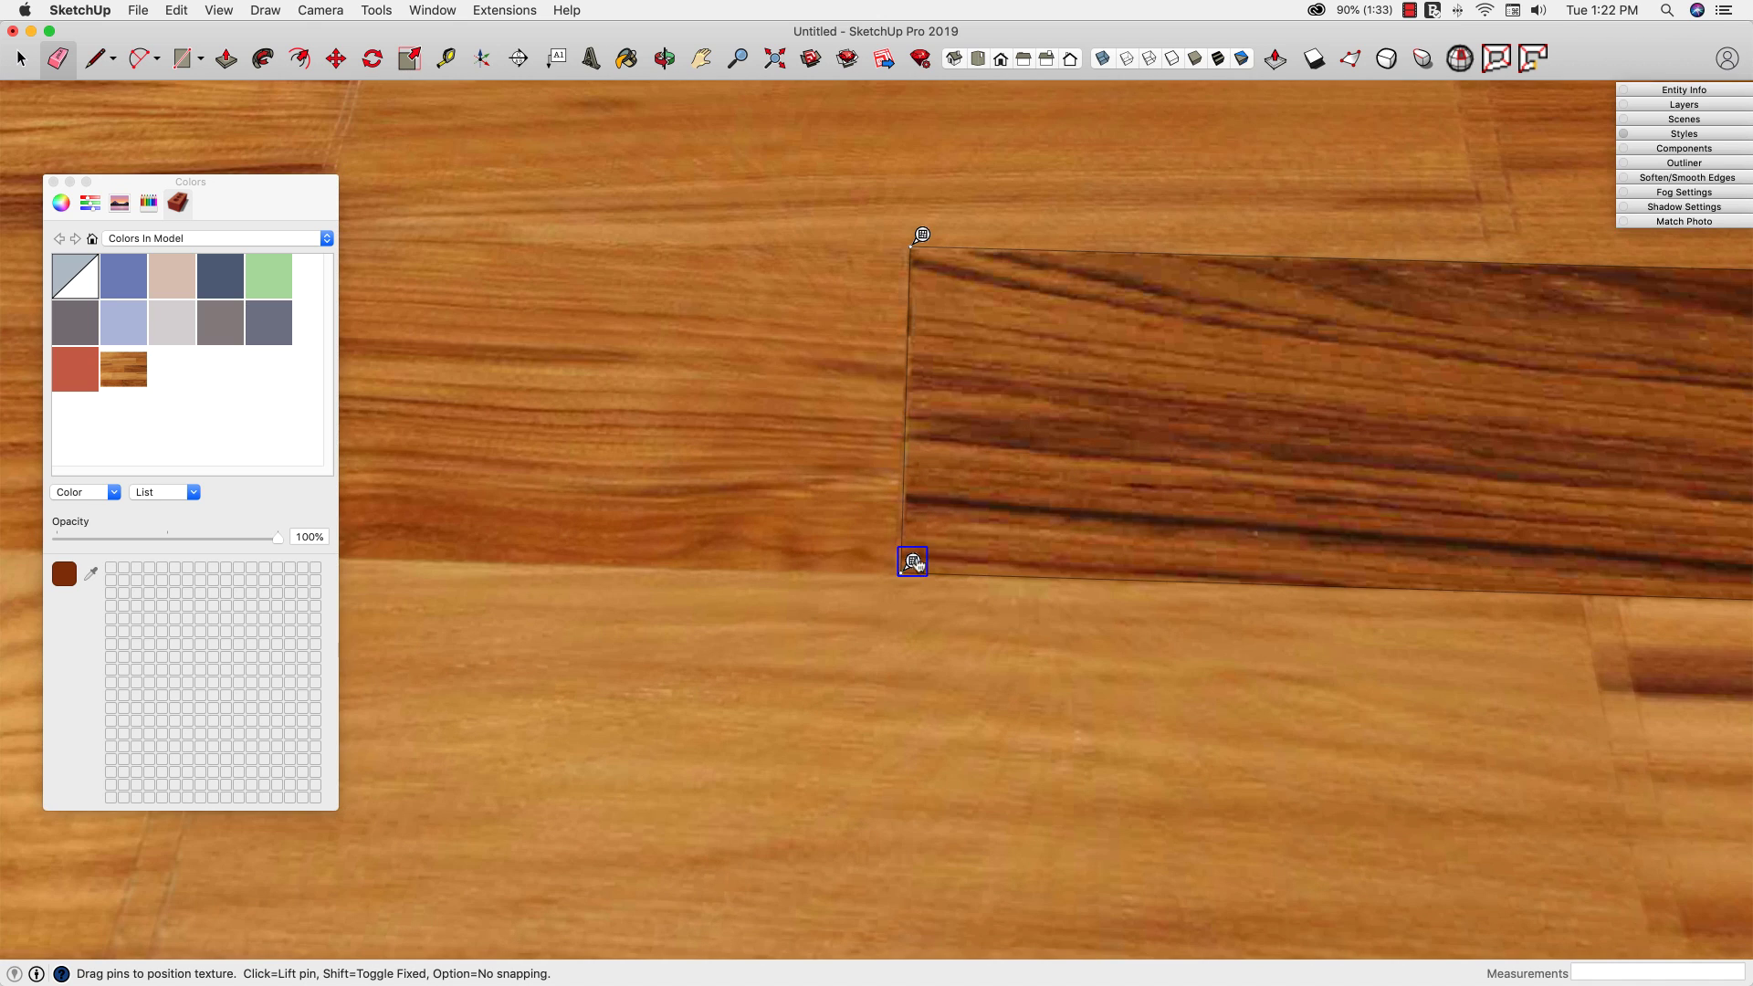
{"action": "left_click_drag", "start_coordinate": [913, 562], "coordinate": [879, 568]}
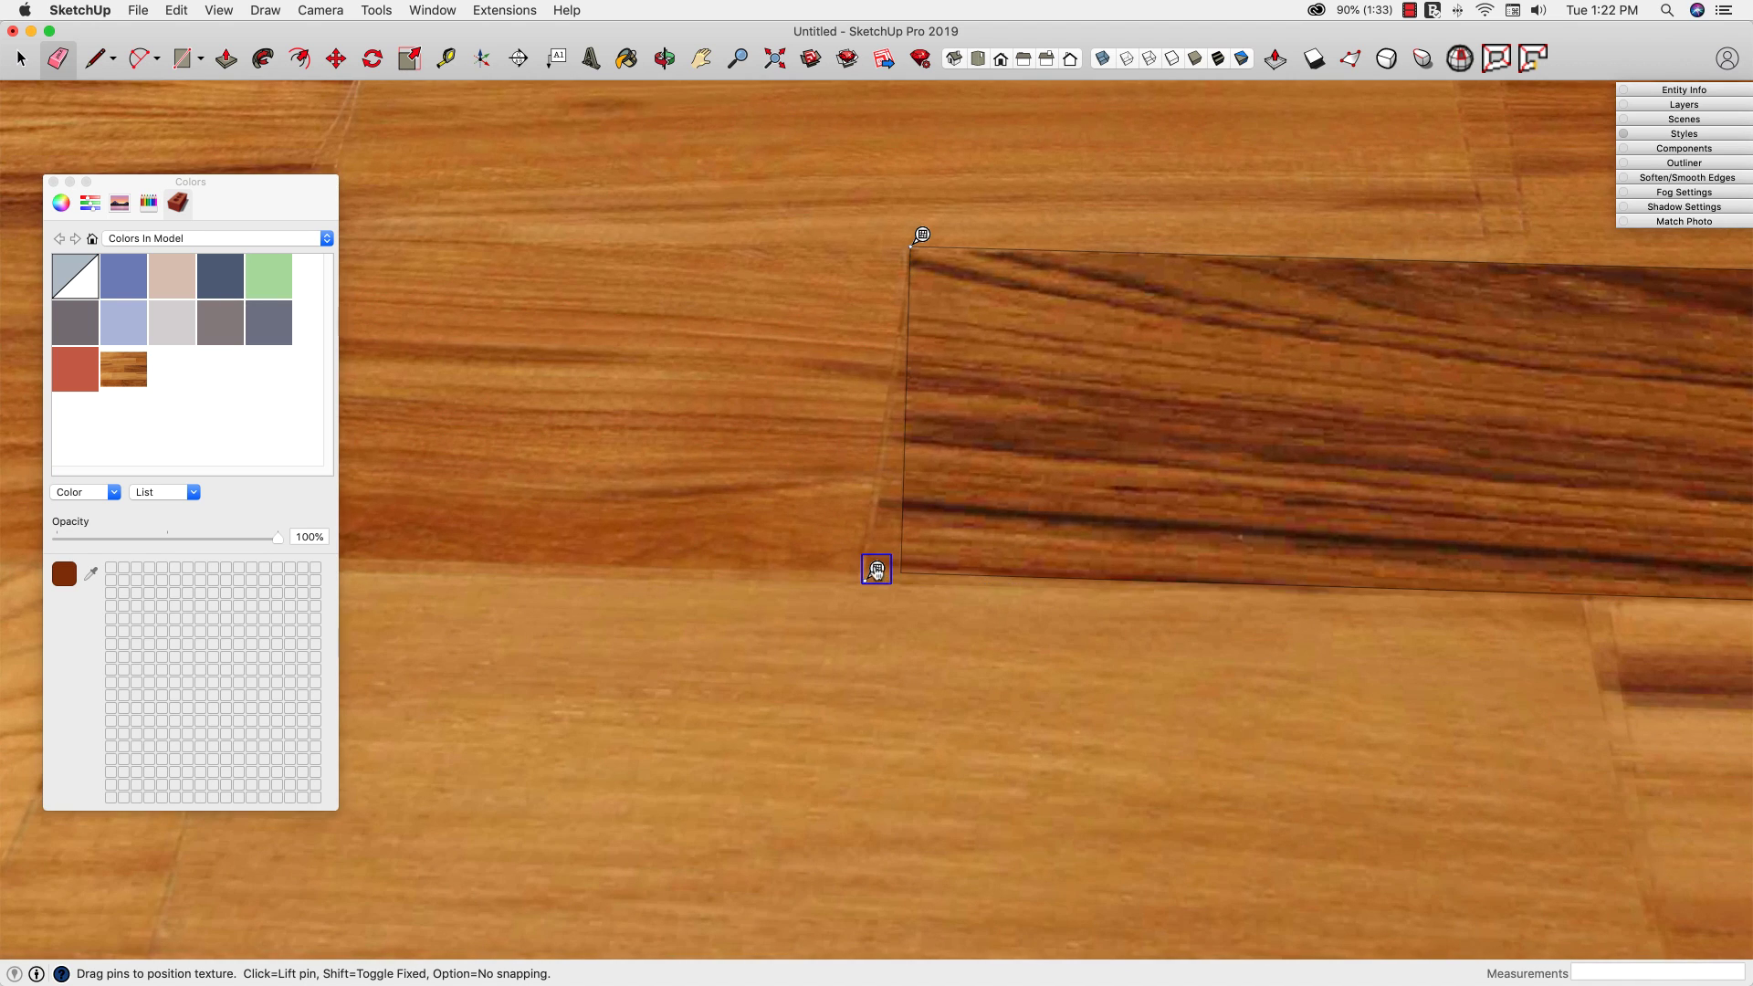
{"action": "scroll", "coordinate": [876, 571], "scroll_direction": "up", "scroll_amount": 5}
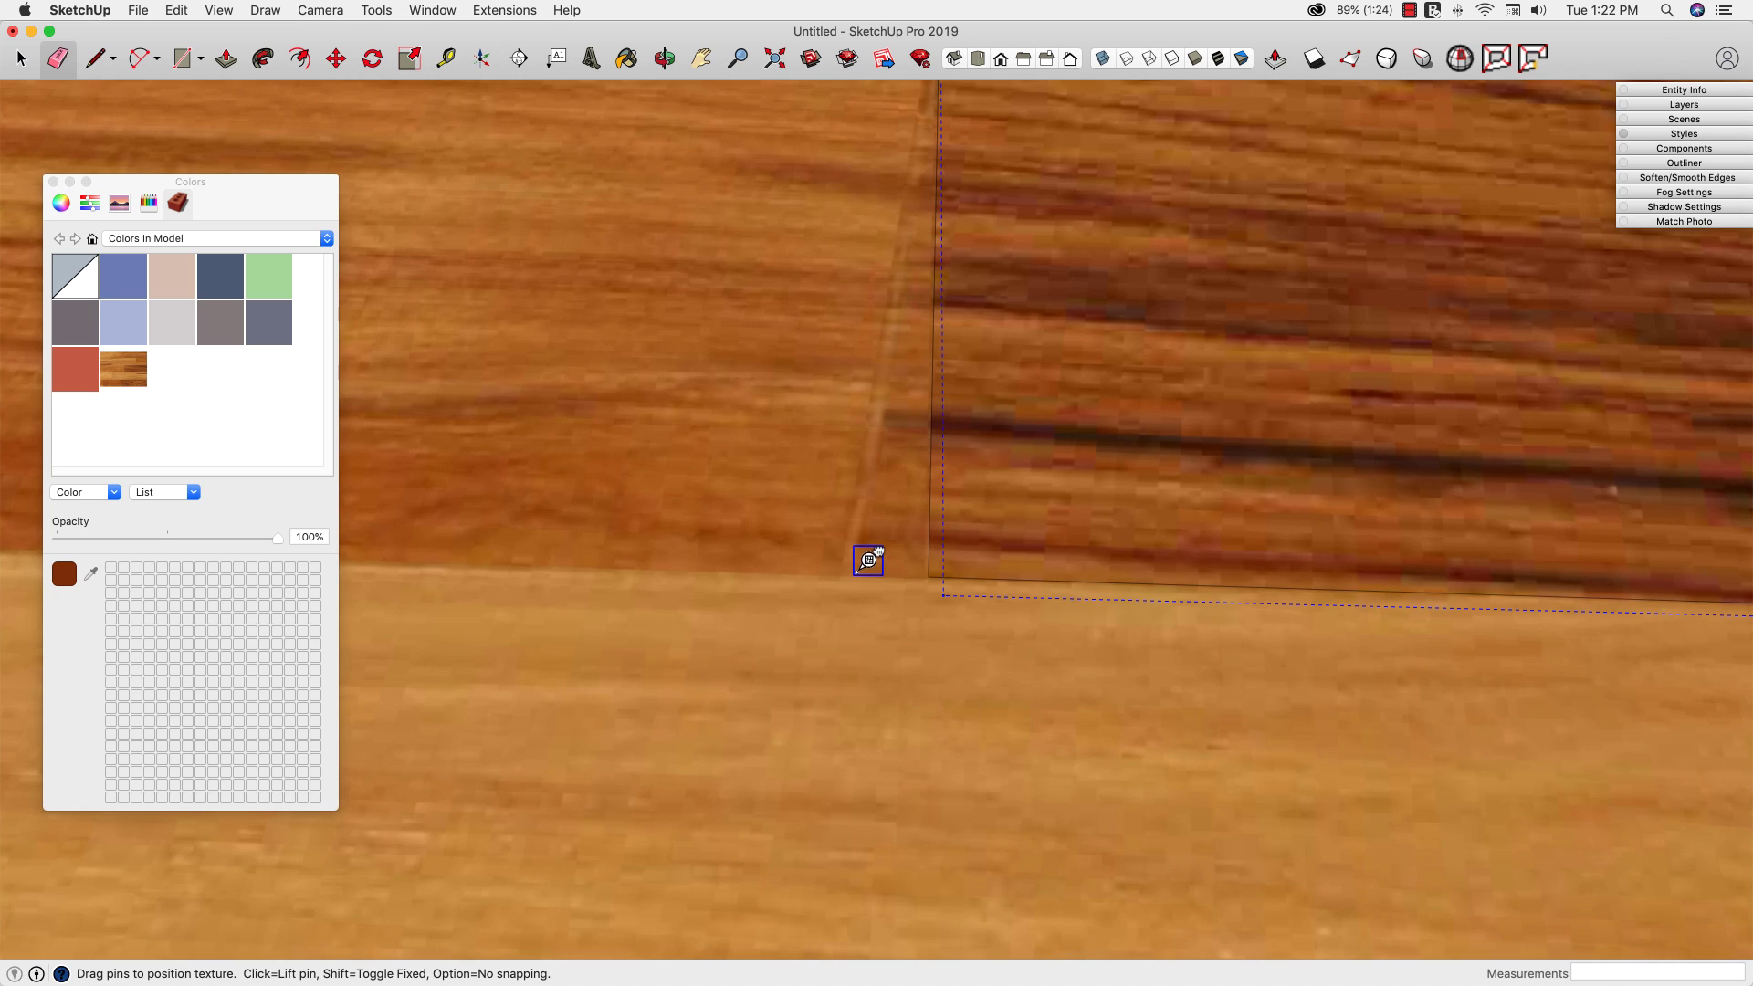
{"action": "scroll", "coordinate": [887, 696], "scroll_direction": "down", "scroll_amount": 3}
{"action": "scroll", "coordinate": [924, 292], "scroll_direction": "up", "scroll_amount": 5}
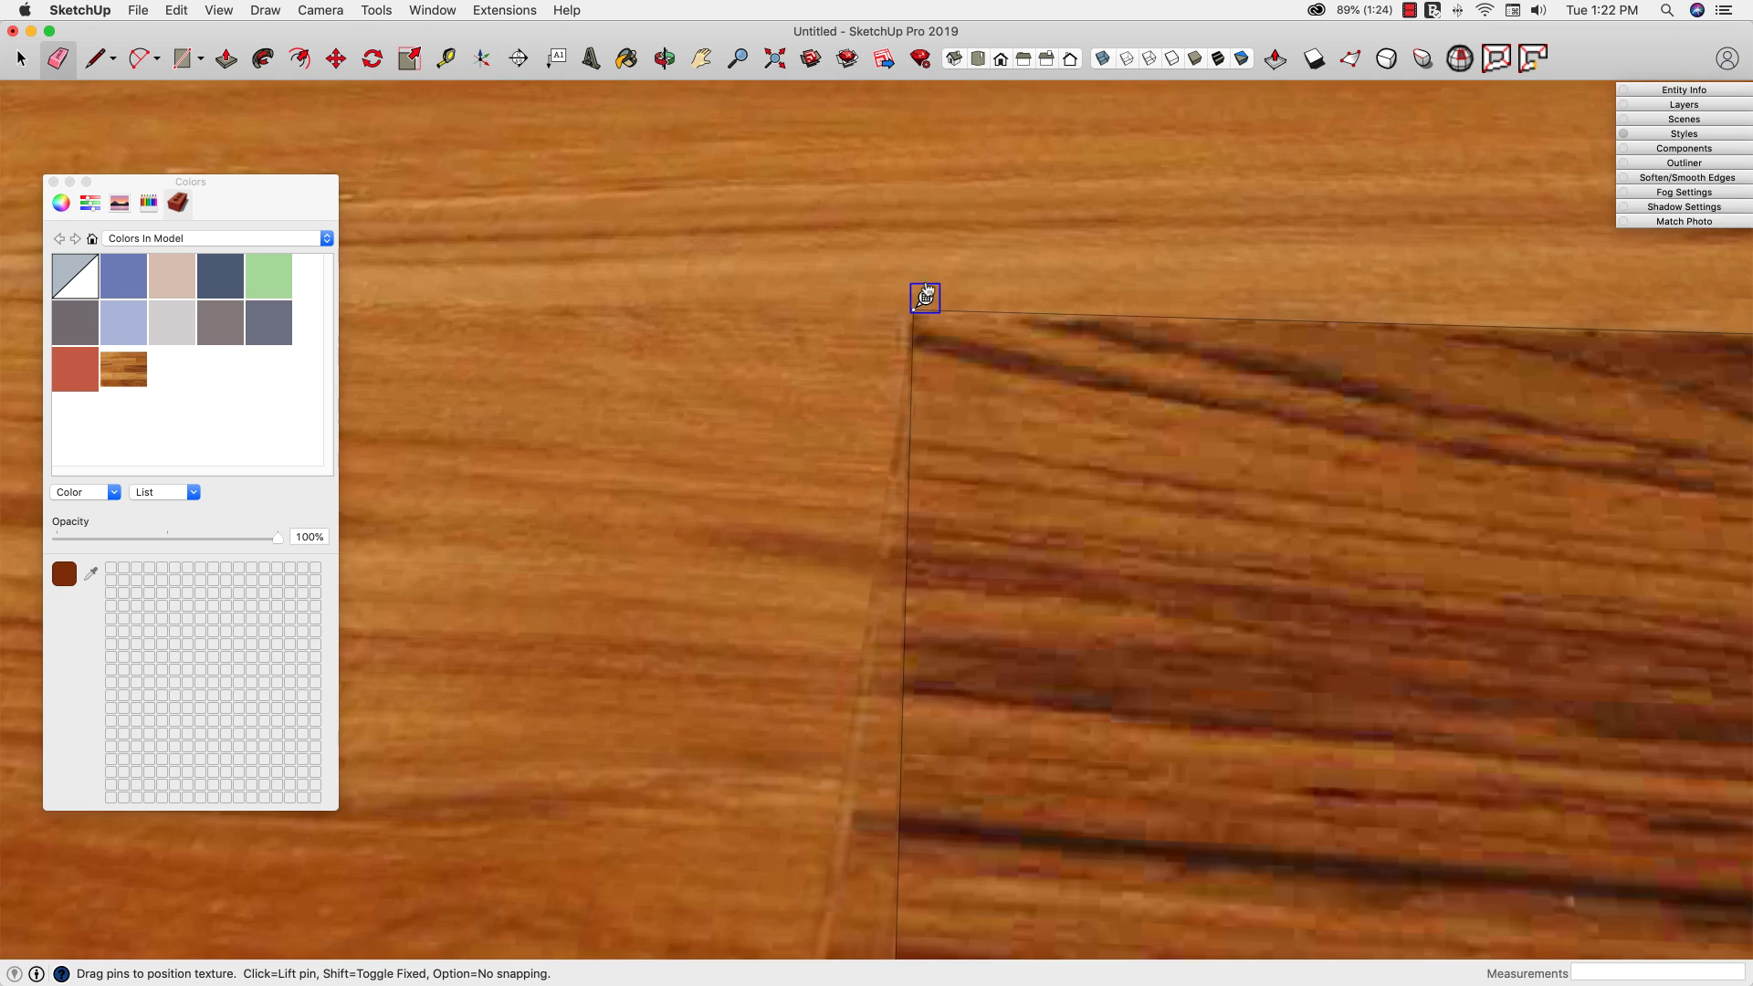
{"action": "left_click_drag", "start_coordinate": [920, 284], "coordinate": [880, 302]}
{"action": "scroll", "coordinate": [696, 266], "scroll_direction": "down", "scroll_amount": 8}
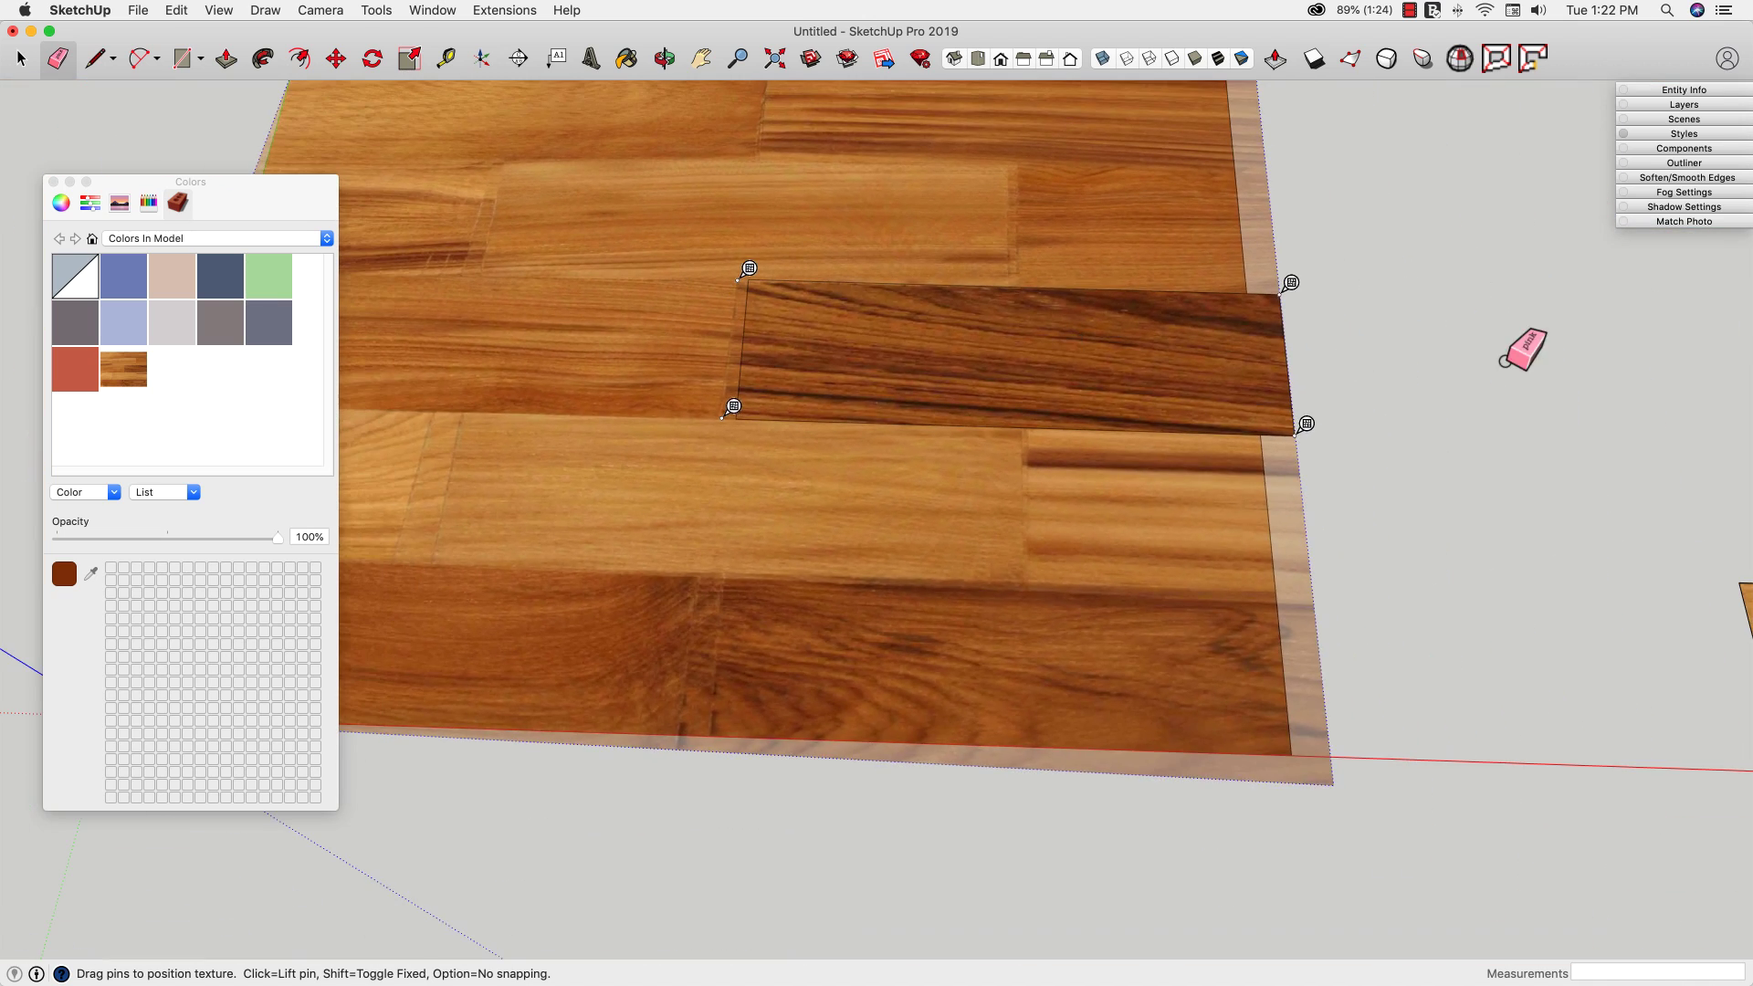
Step: Finish texture positioning and copy the dark plank above the lower loose plank beside the floor
{"action": "left_click", "coordinate": [1505, 361]}
{"action": "mouse_move", "coordinate": [1487, 340]}
{"action": "middle_mouse_down"}
{"action": "mouse_move", "coordinate": [1489, 439]}
{"action": "mouse_move", "coordinate": [1163, 484]}
{"action": "middle_mouse_up"}
{"action": "key", "text": "space"}
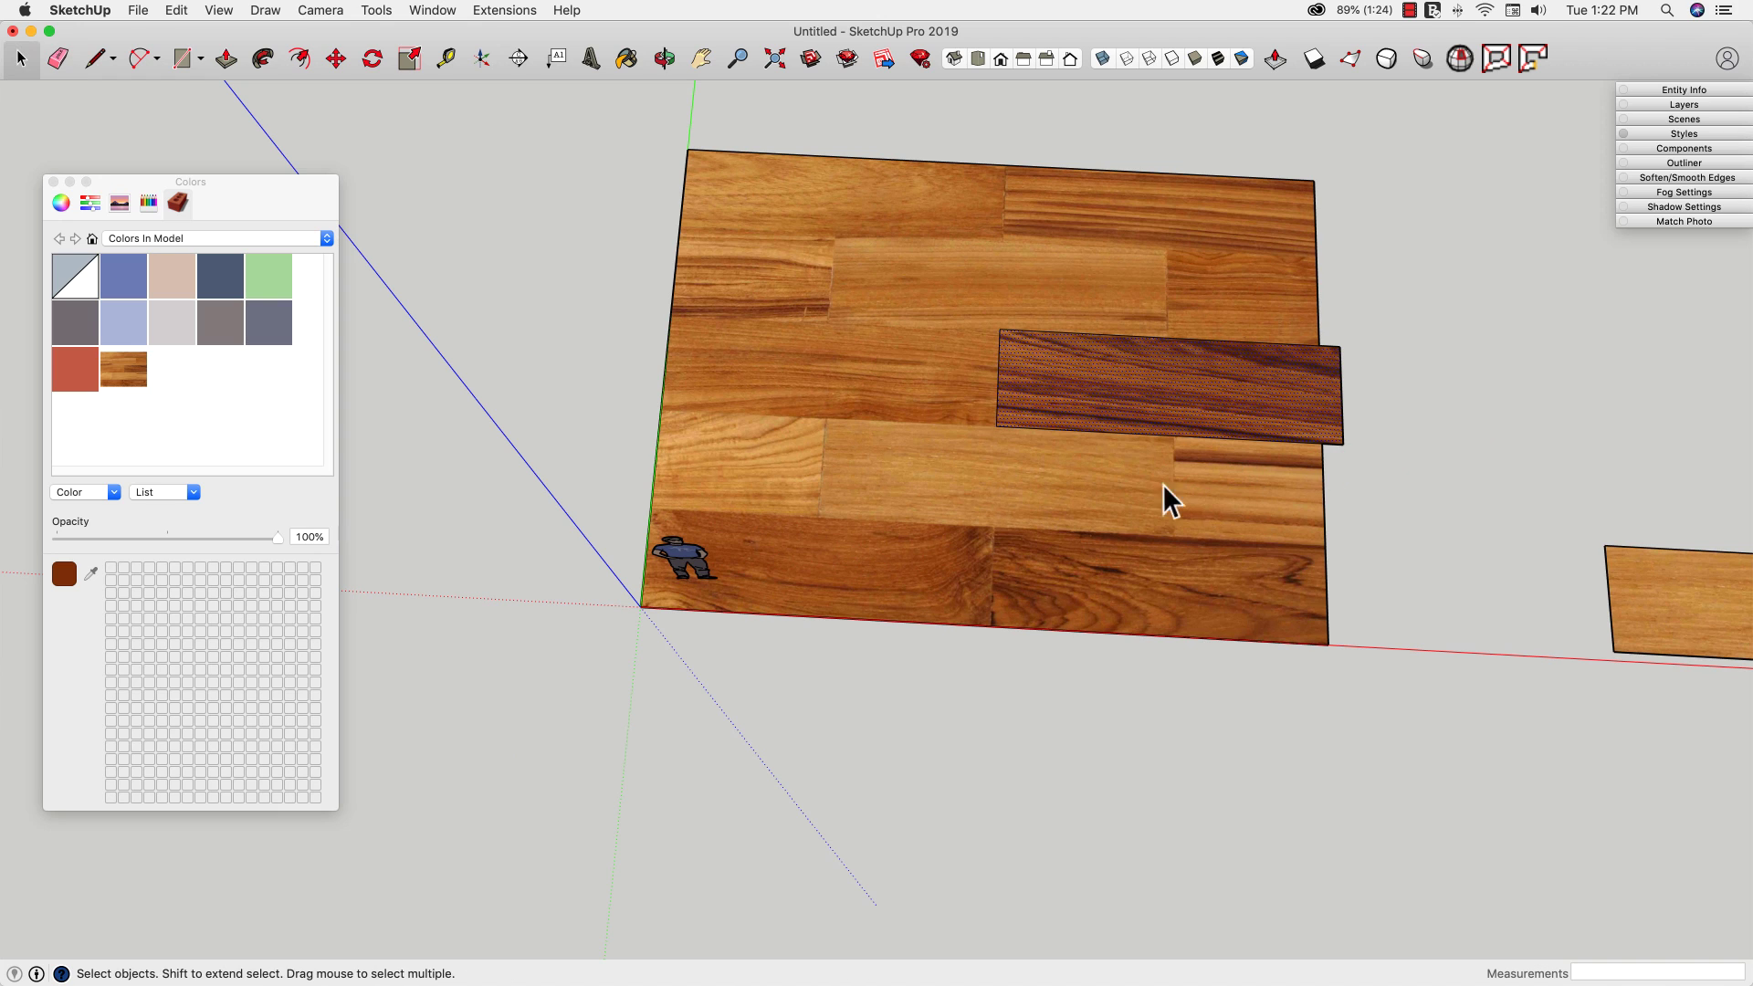
{"action": "key", "text": "m"}
{"action": "key", "text": "alt"}
{"action": "left_click", "coordinate": [1036, 399]}
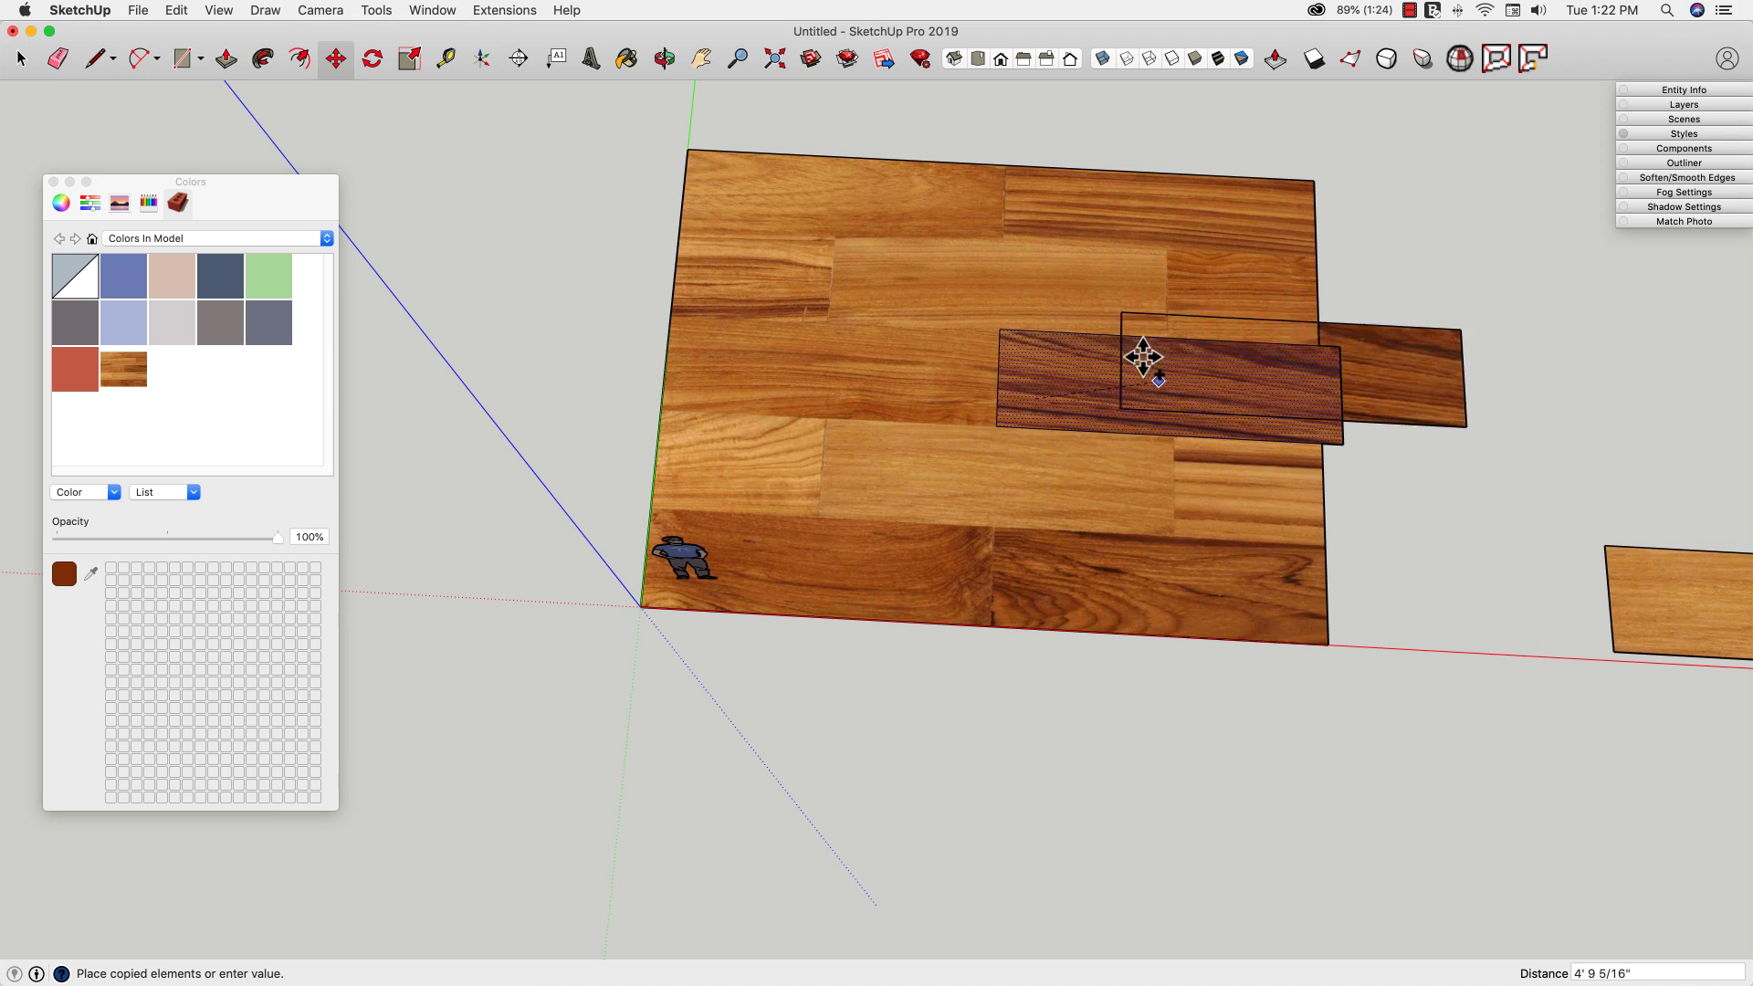
{"action": "scroll", "coordinate": [368, 356], "scroll_direction": "down", "scroll_amount": 3}
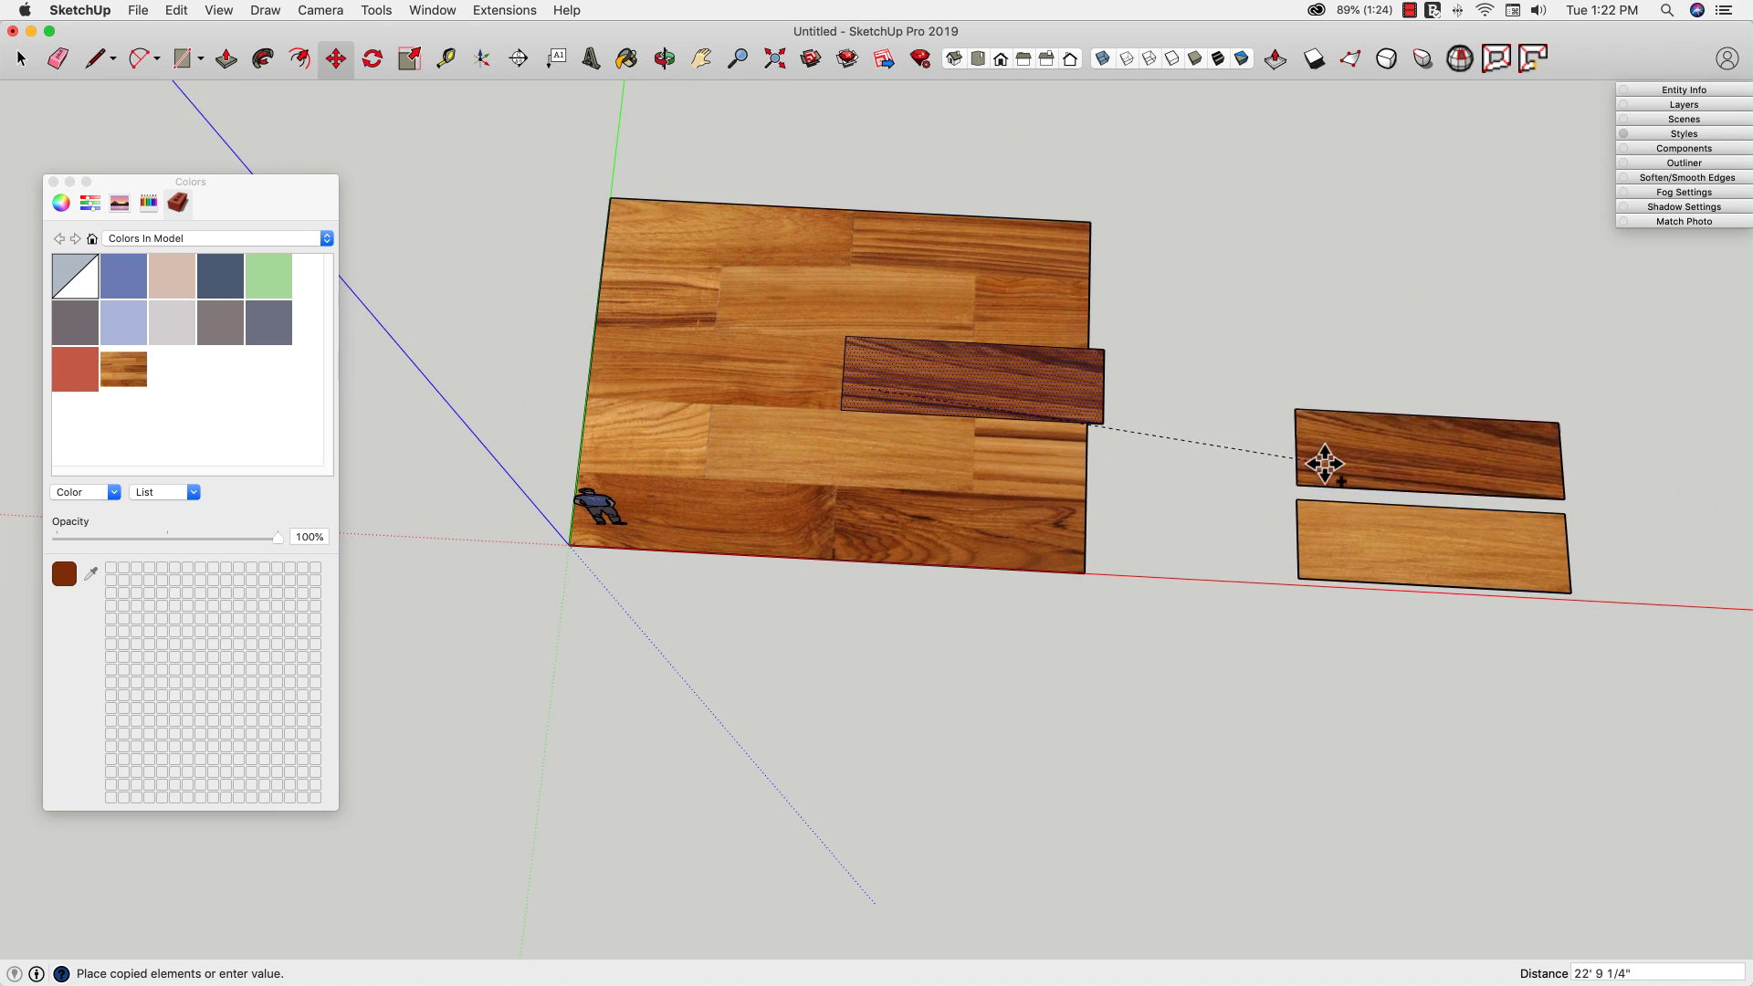
{"action": "left_click", "coordinate": [1329, 464]}
{"action": "key", "text": "space"}
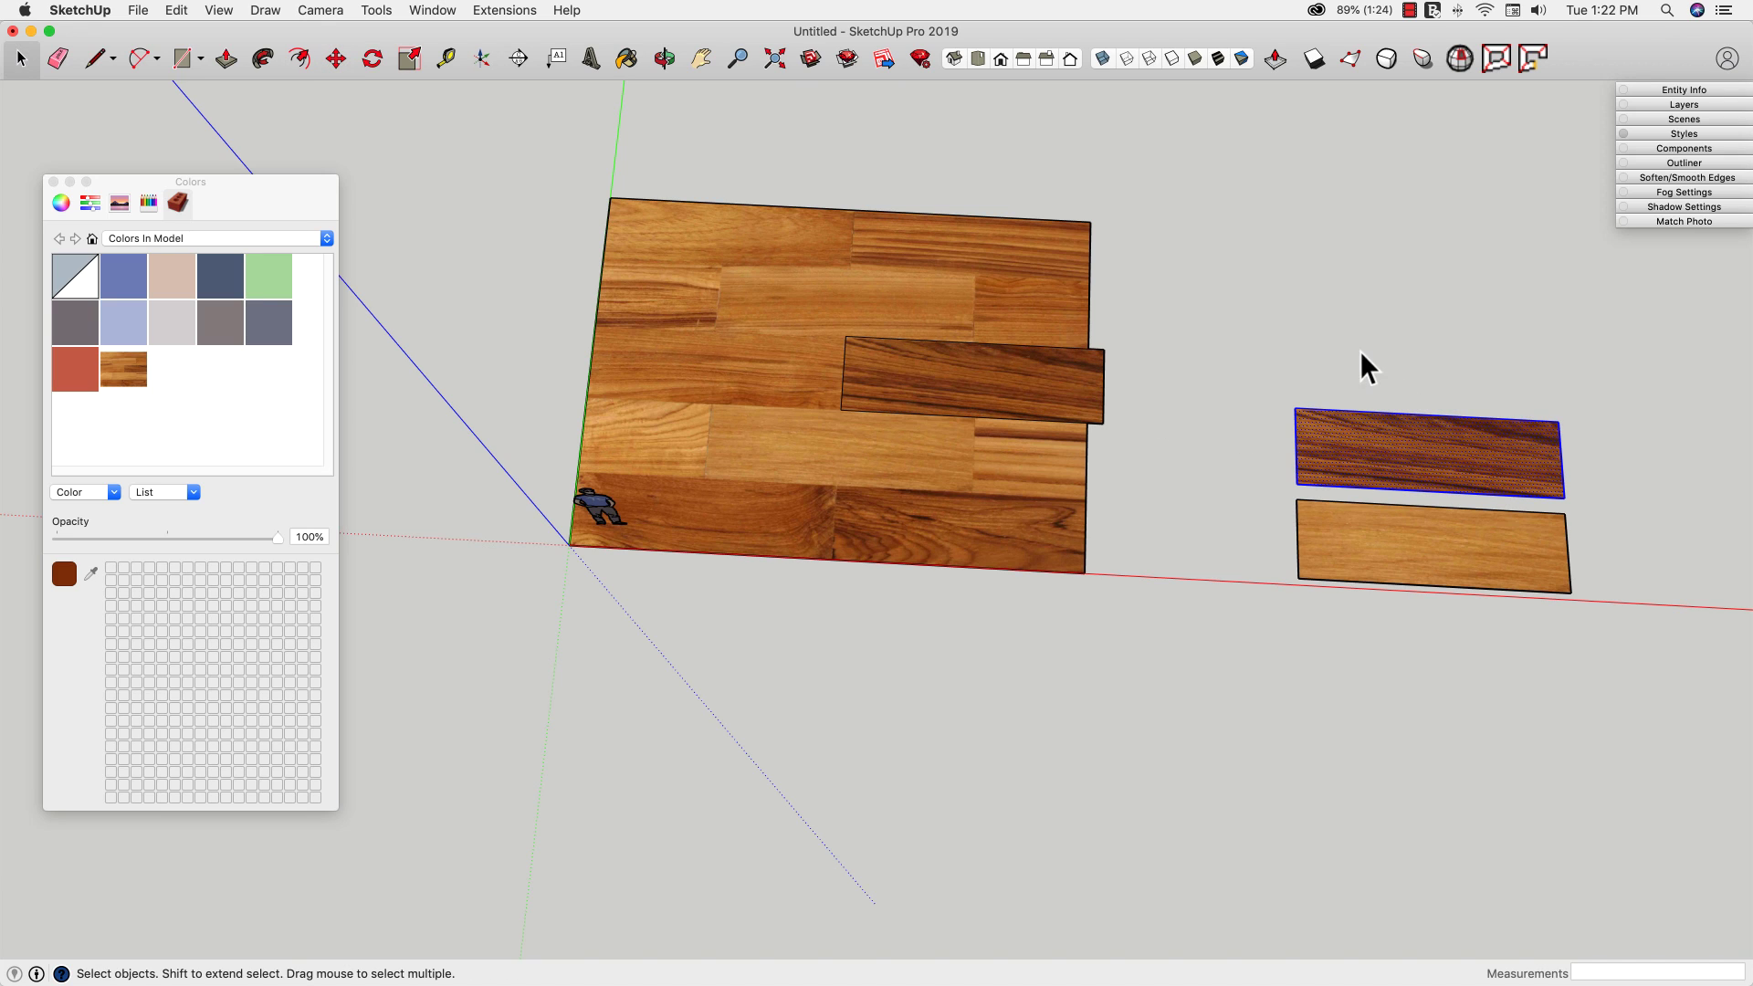
{"action": "left_click", "coordinate": [1363, 364]}
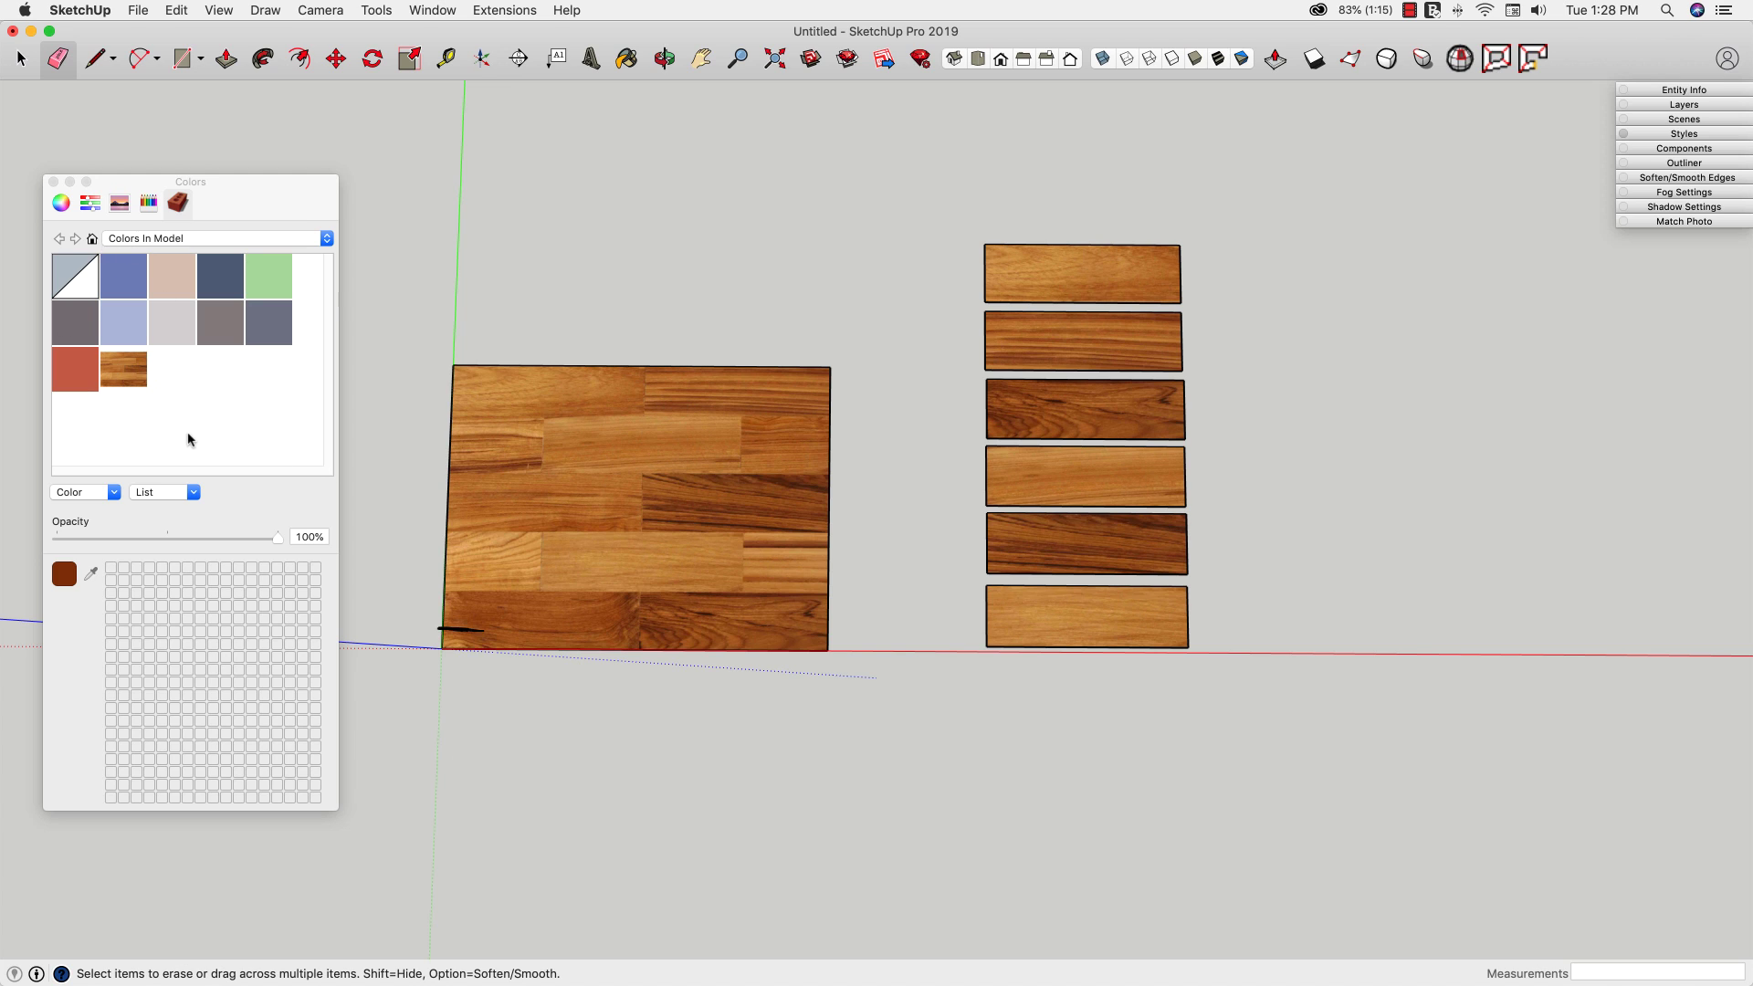
Step: Make Unique Texture for the bottom, fifth and fourth planks
{"action": "scroll", "coordinate": [383, 613], "scroll_direction": "down", "scroll_amount": 3}
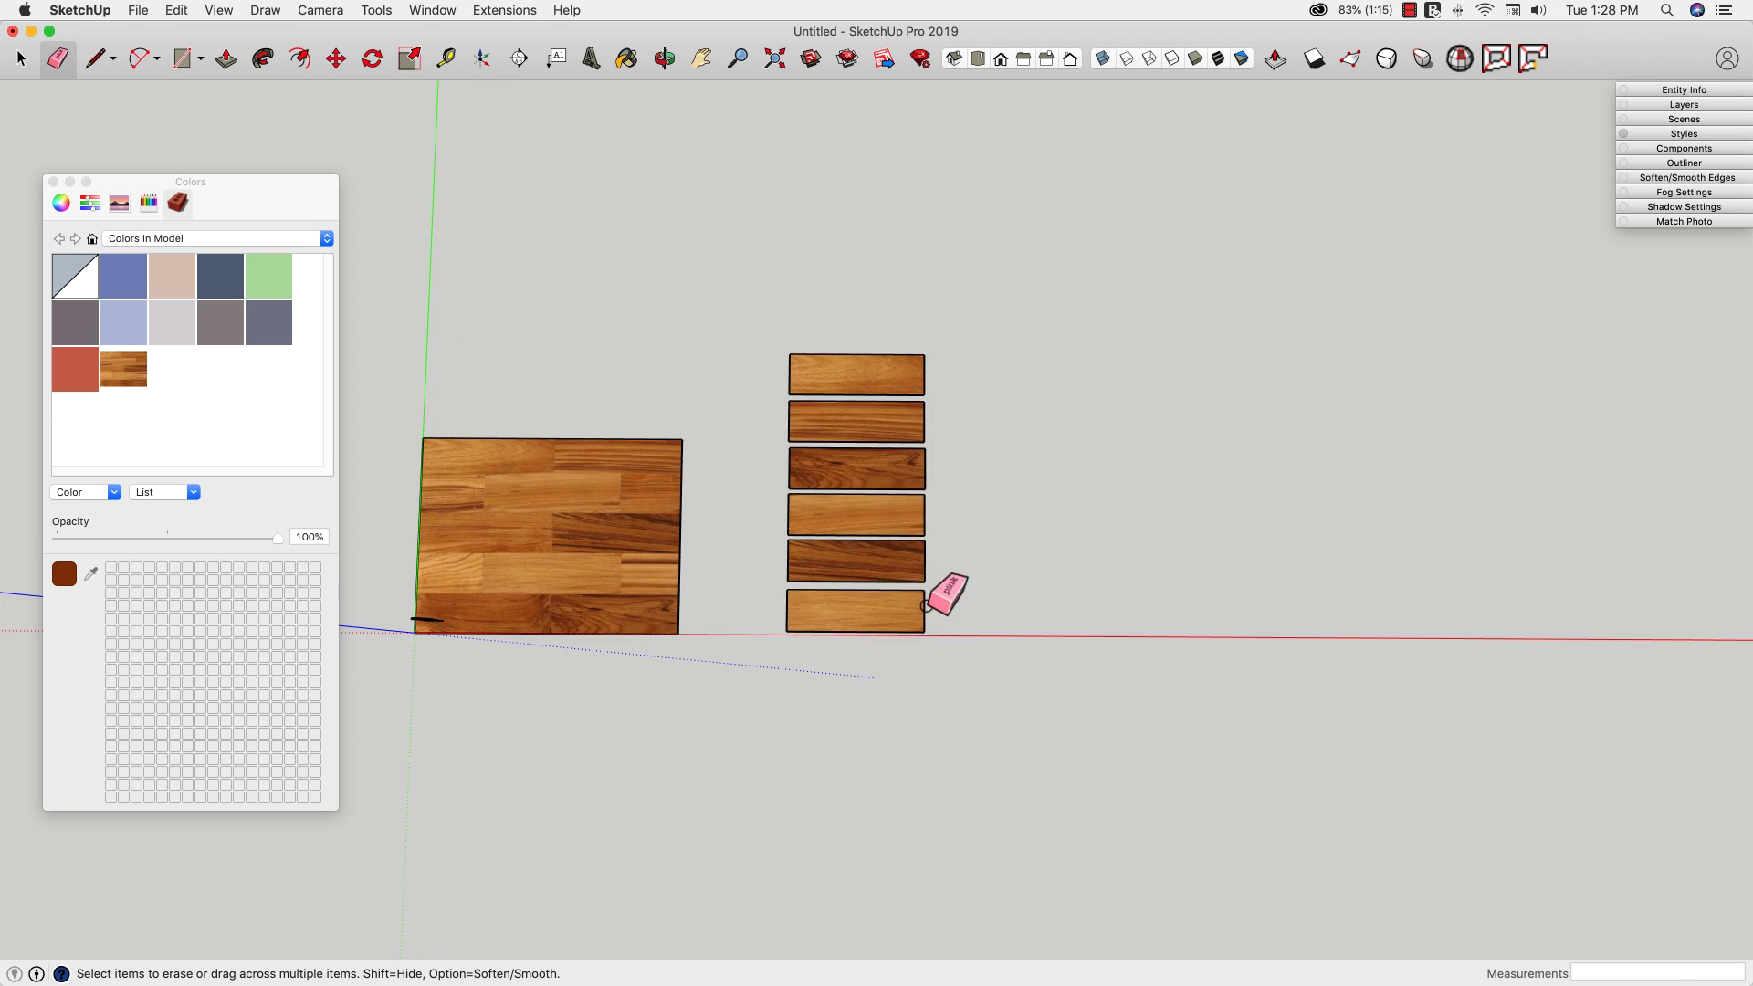
{"action": "scroll", "coordinate": [927, 621], "scroll_direction": "up", "scroll_amount": 3}
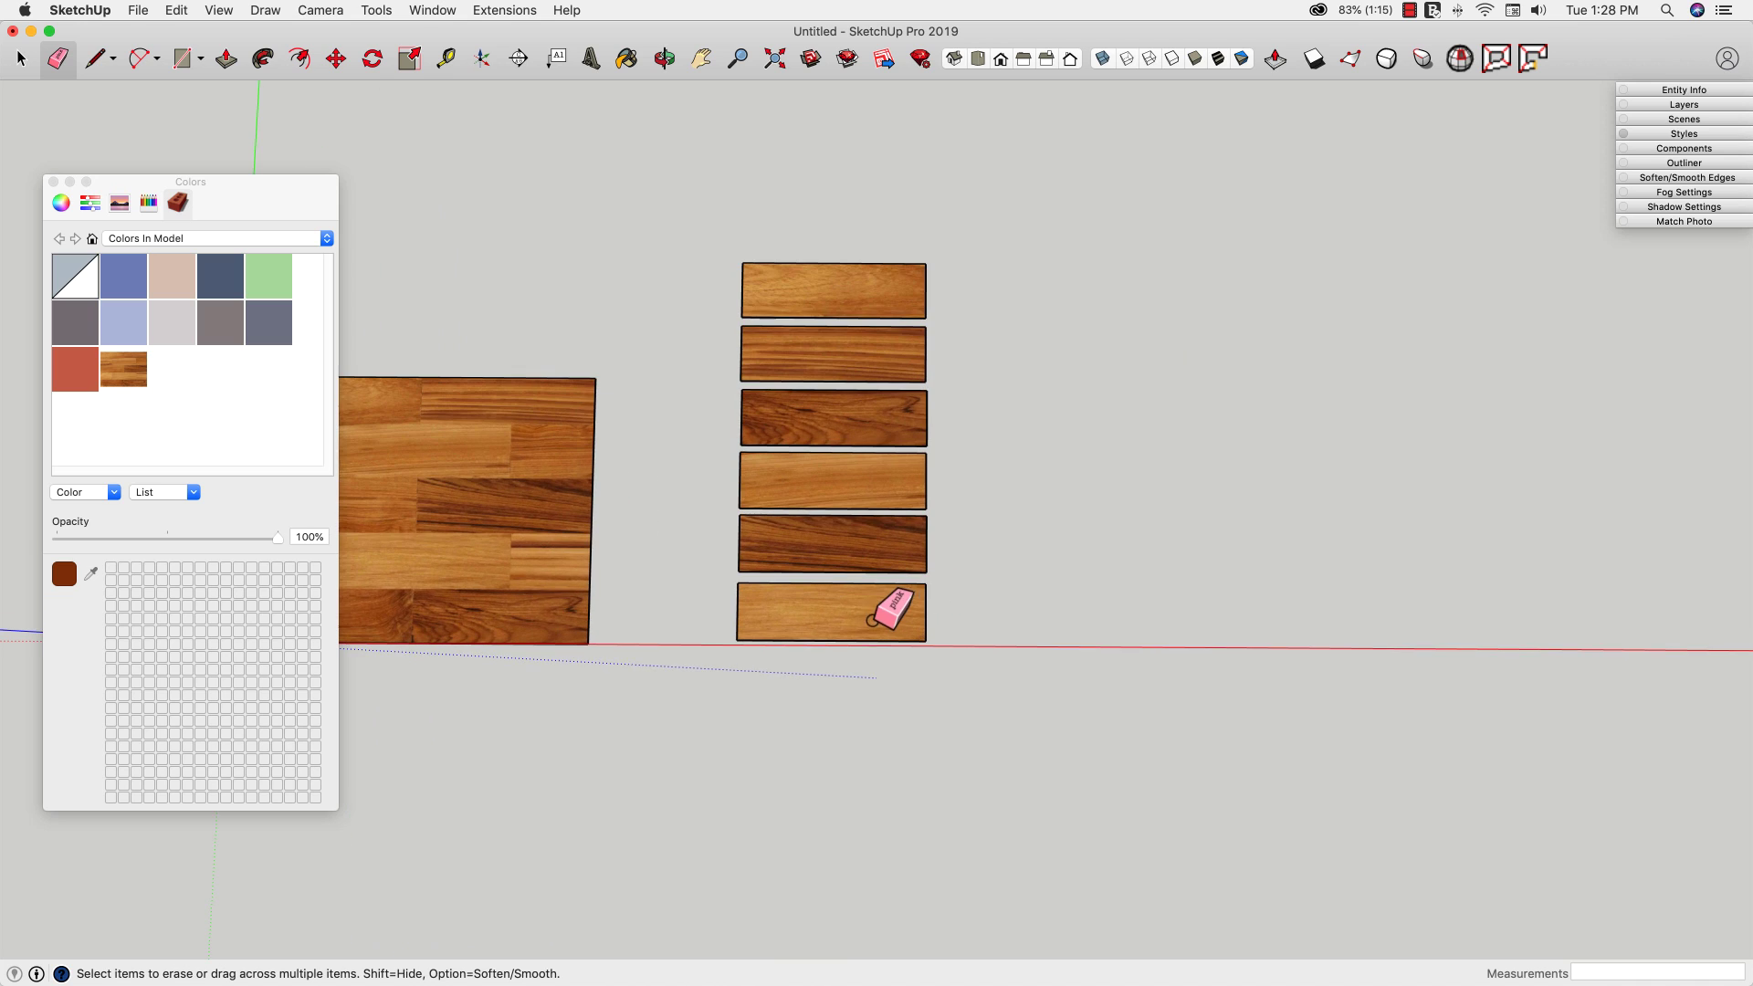
{"action": "right_click", "coordinate": [815, 610]}
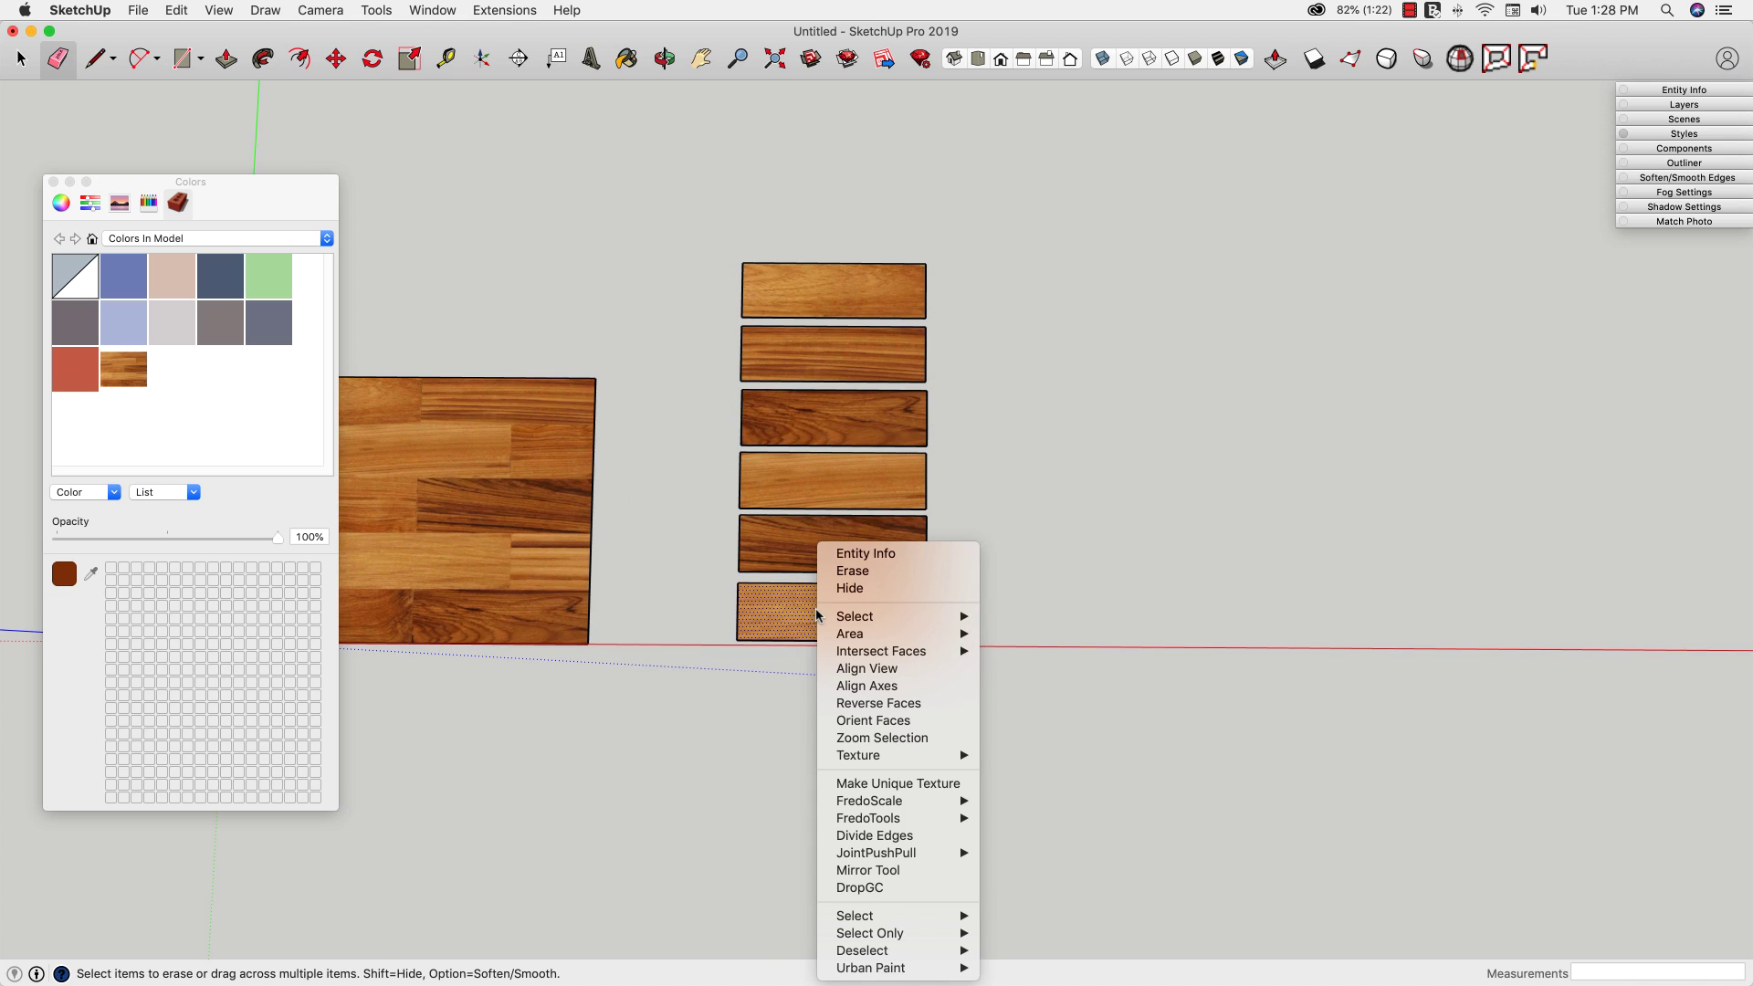
{"action": "left_click", "coordinate": [906, 787]}
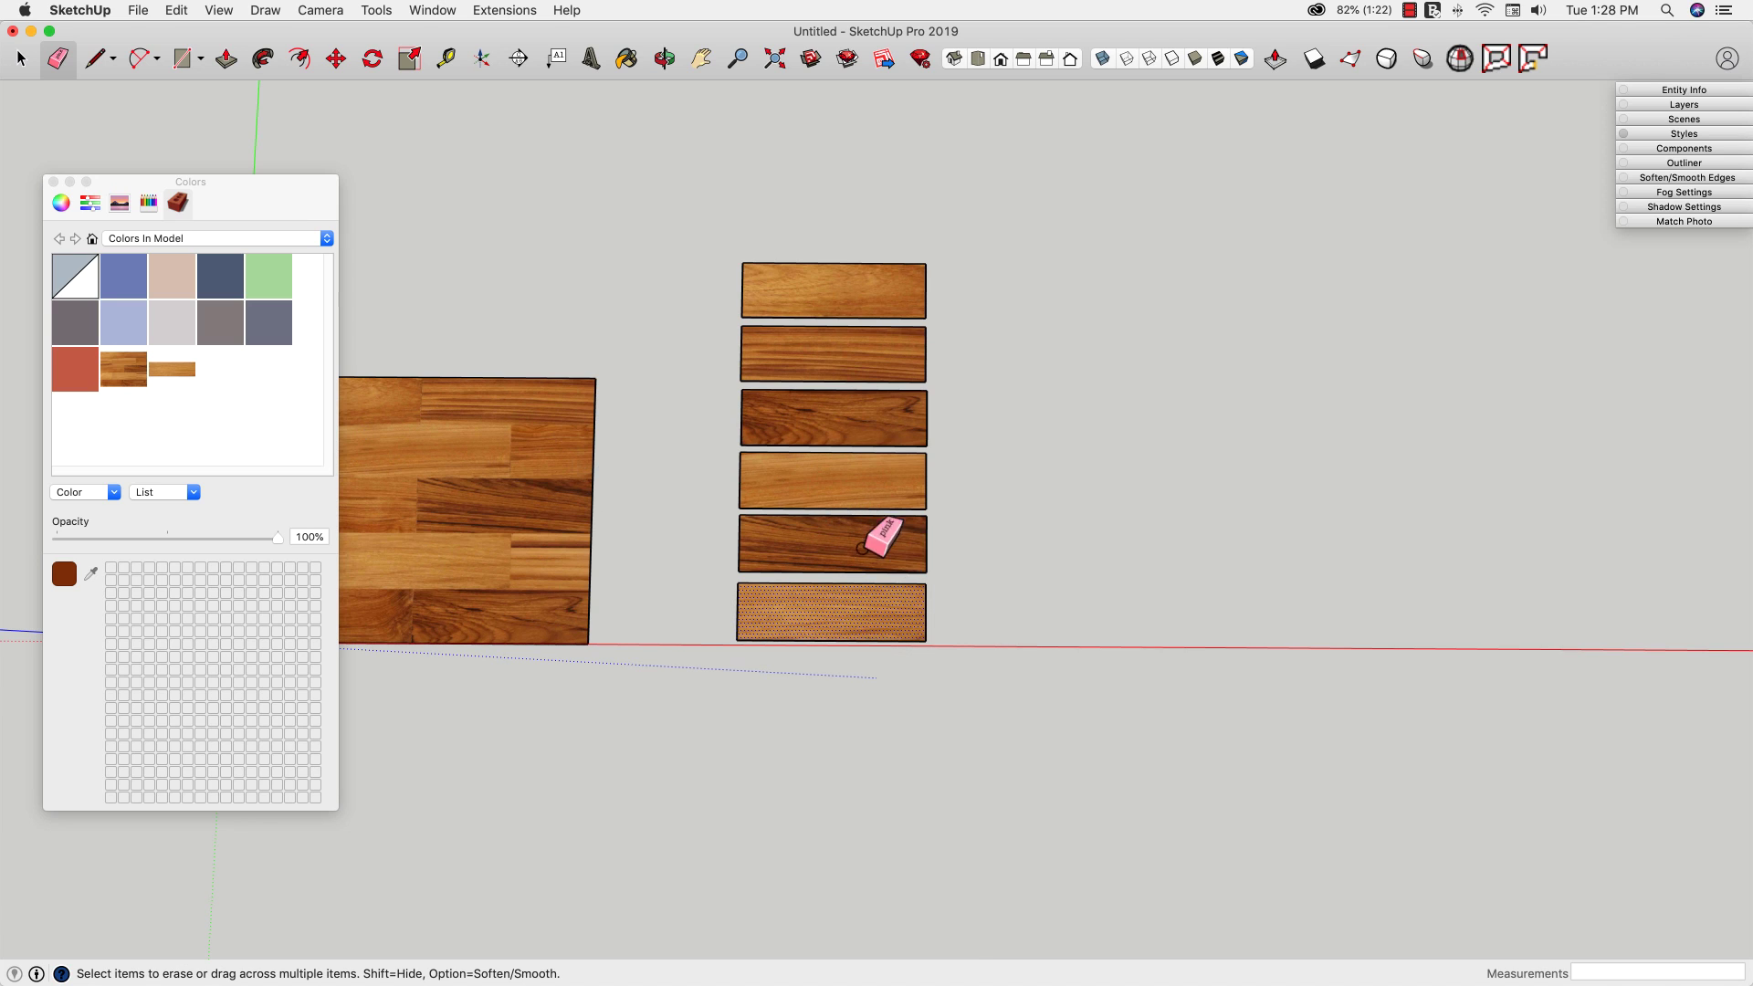
{"action": "right_click", "coordinate": [835, 539]}
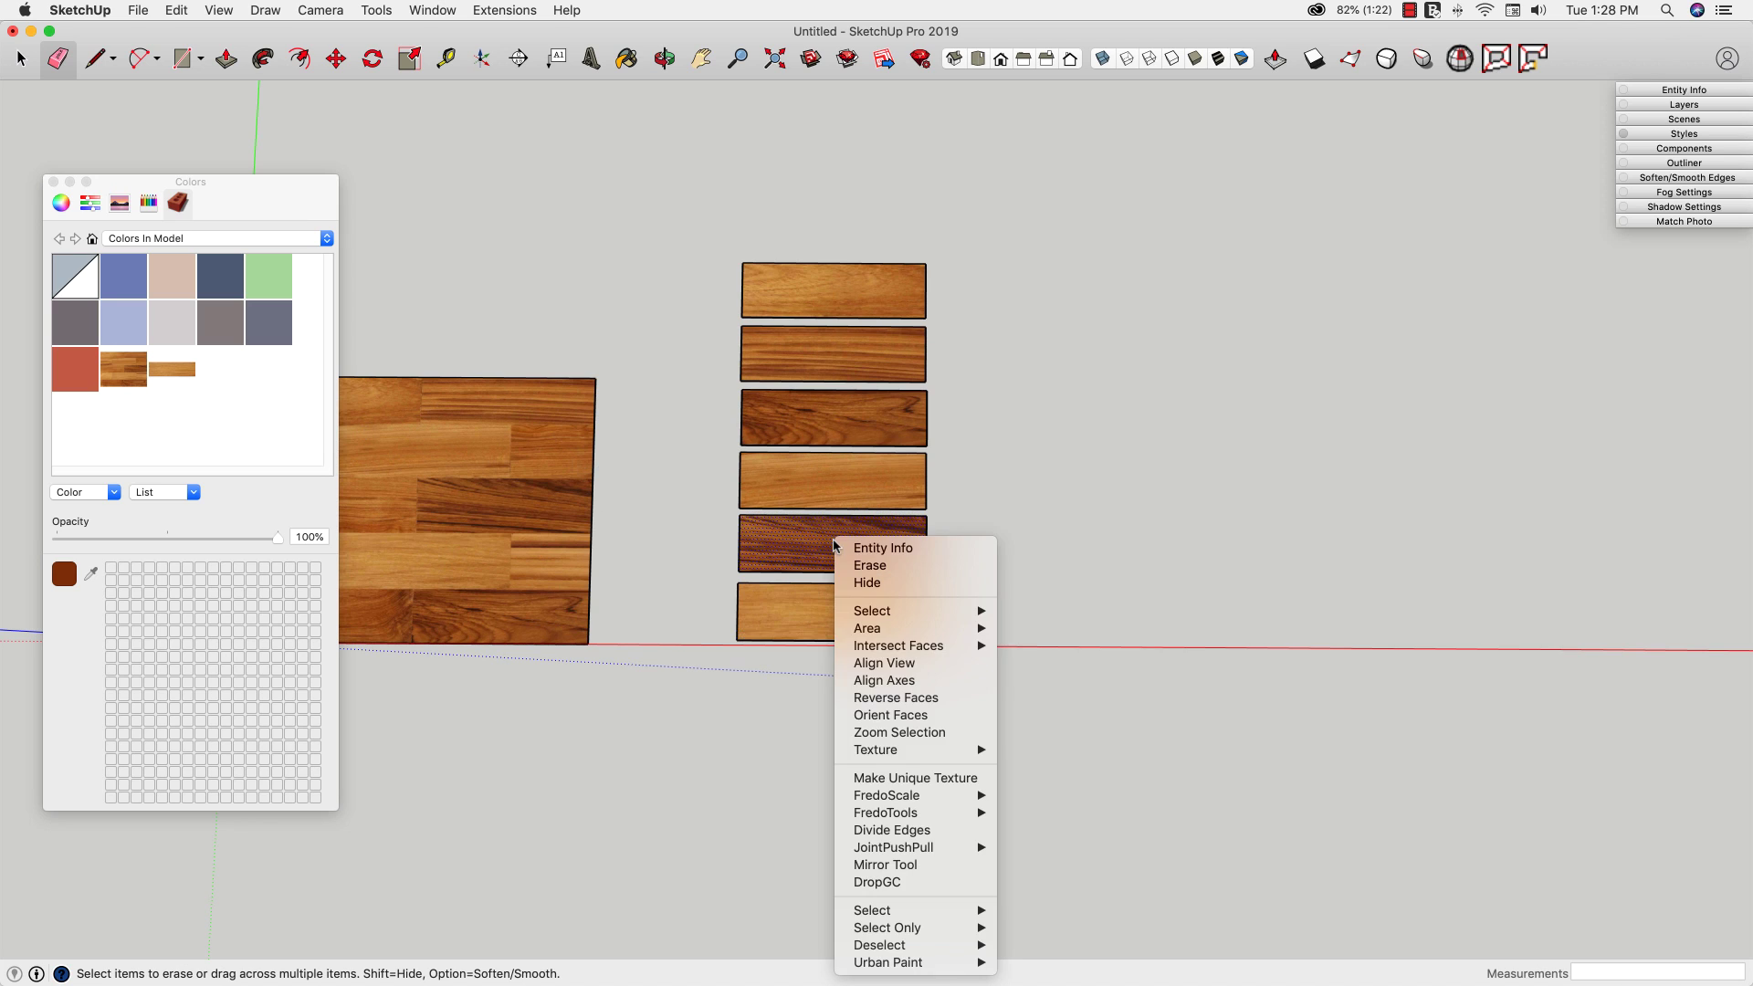
{"action": "left_click", "coordinate": [916, 779]}
{"action": "right_click", "coordinate": [793, 469]}
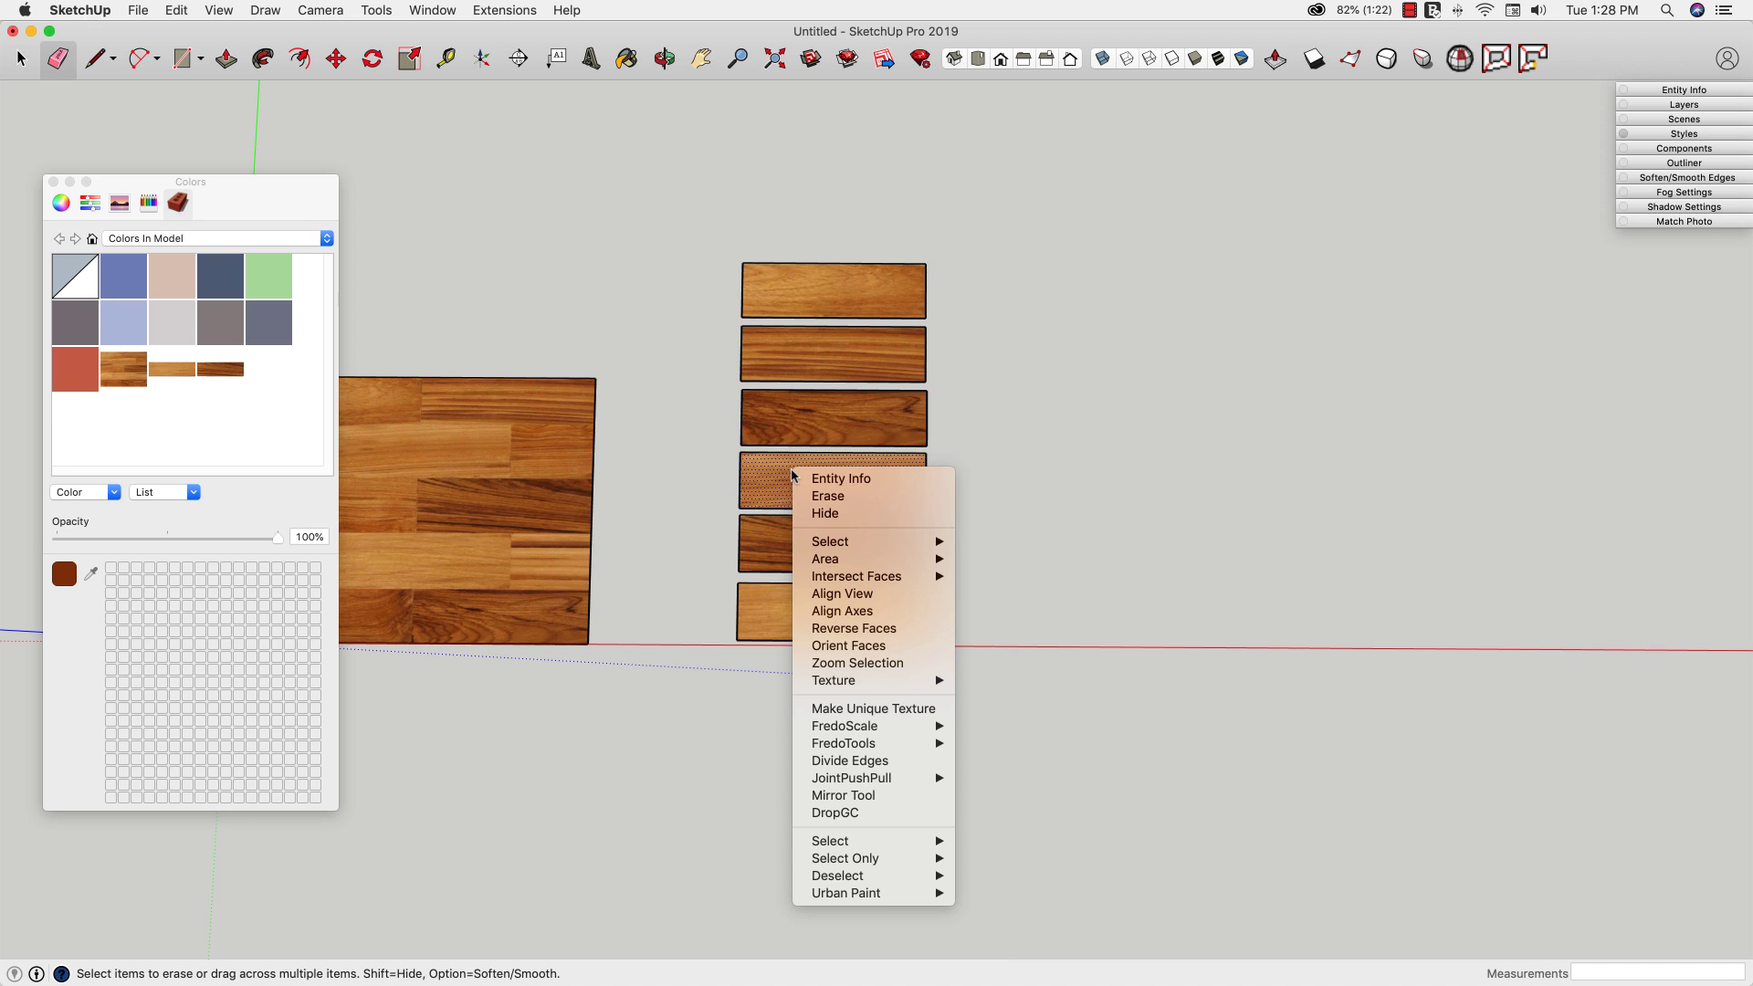
{"action": "left_click", "coordinate": [895, 709]}
Step: Make Unique Texture for the third, second and top planks
{"action": "right_click", "coordinate": [819, 413]}
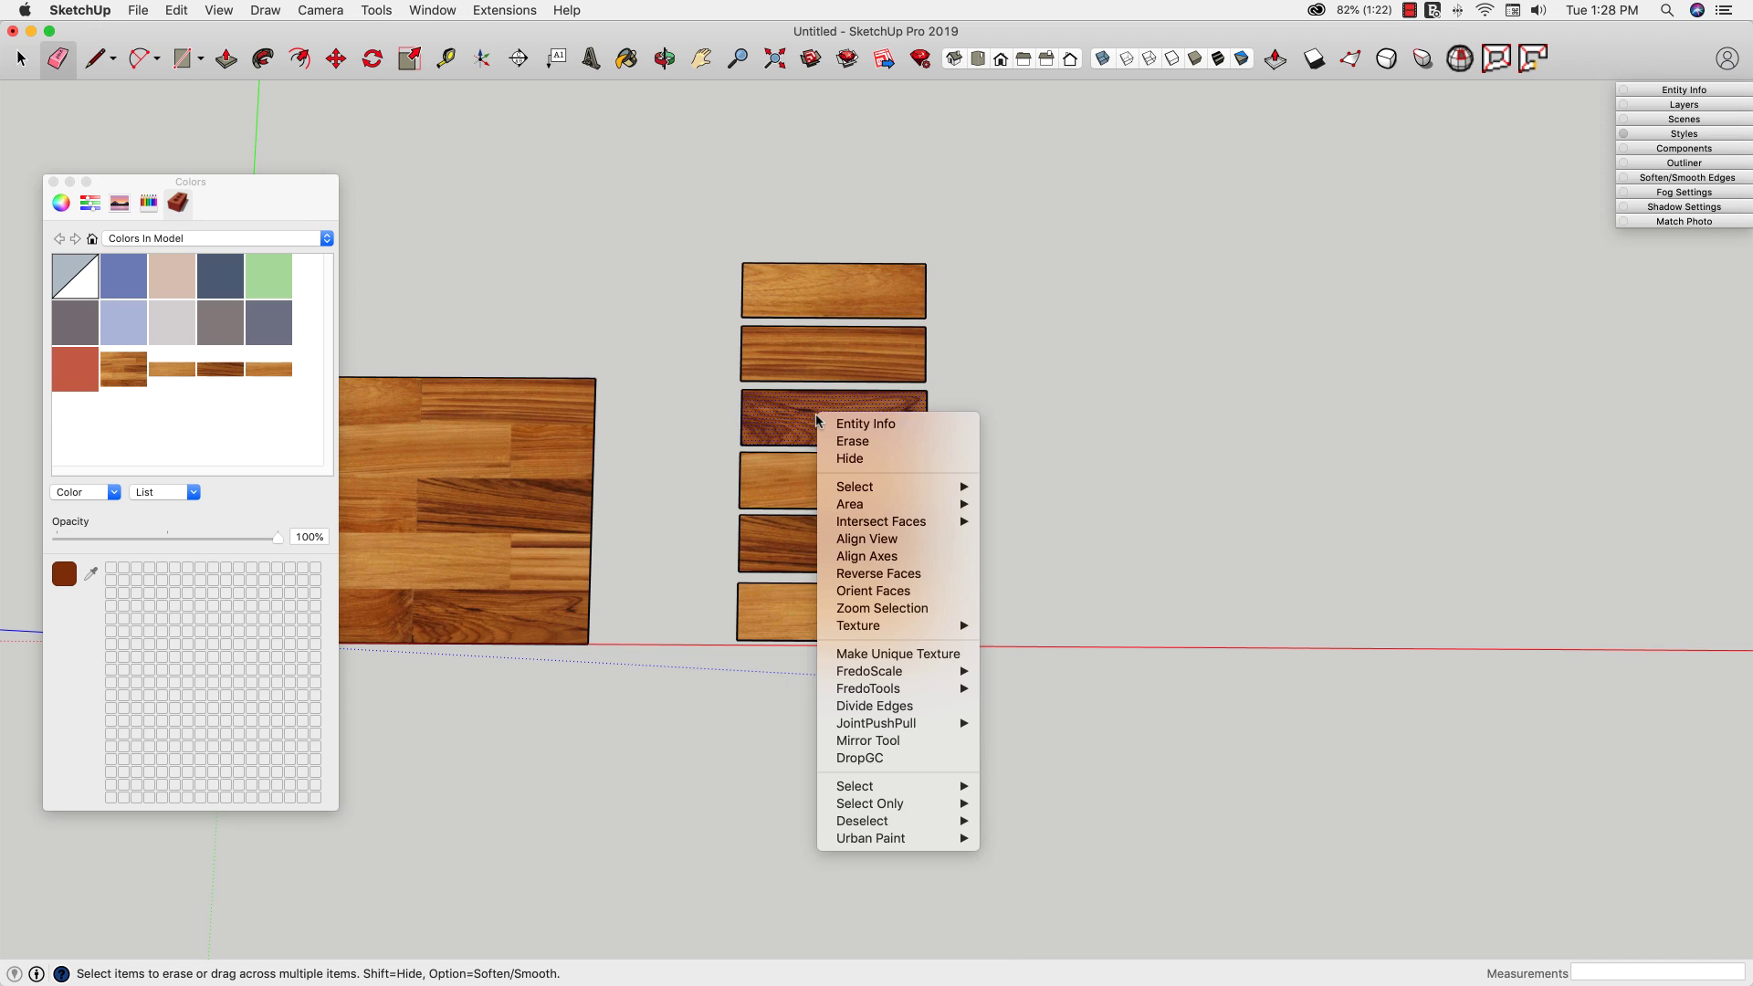
{"action": "left_click", "coordinate": [868, 654]}
{"action": "right_click", "coordinate": [811, 359]}
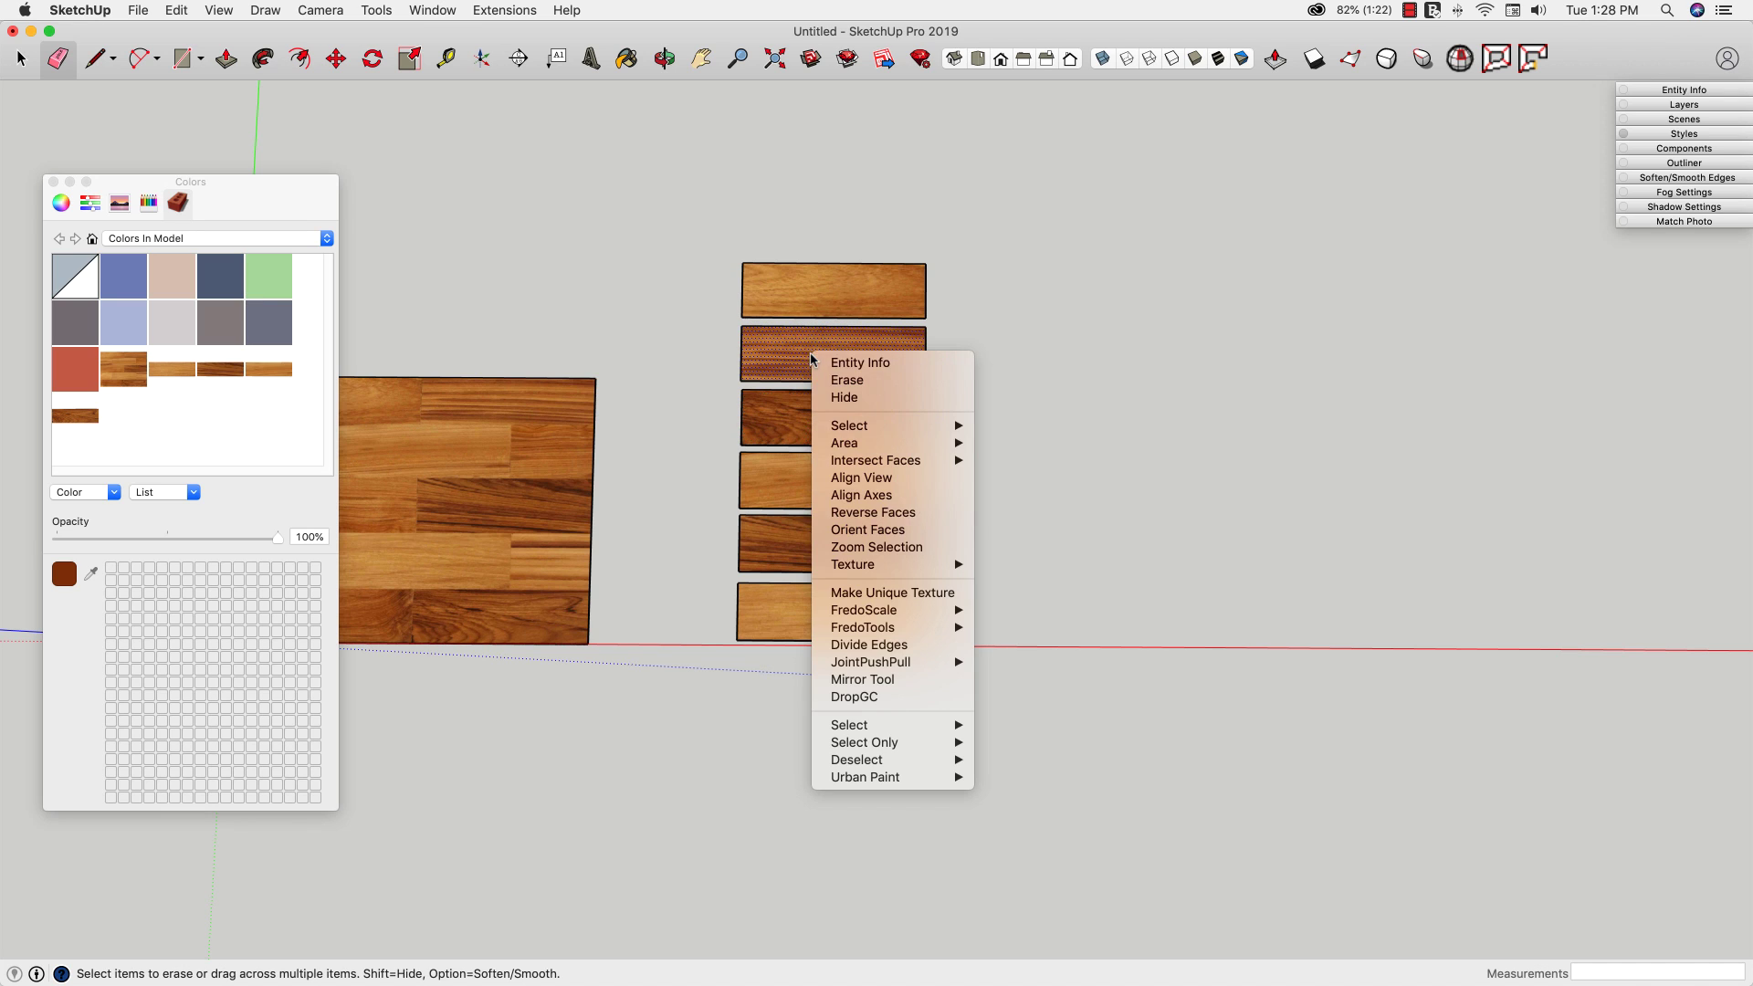
{"action": "left_click", "coordinate": [890, 593]}
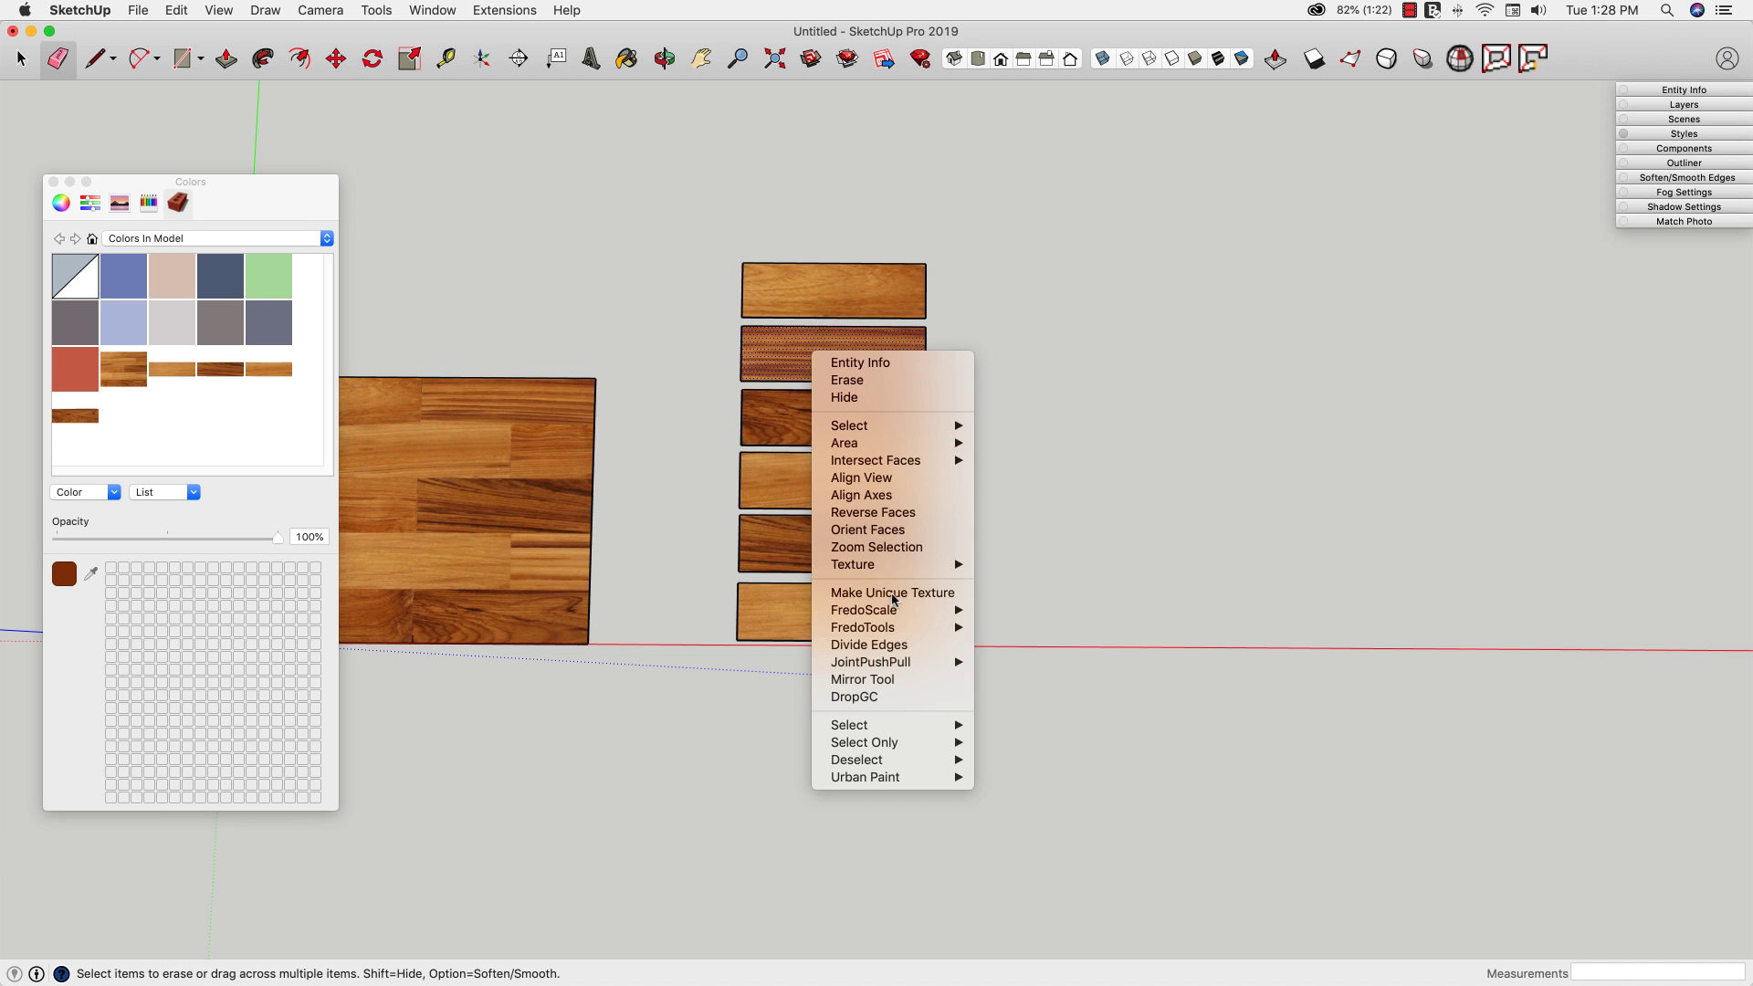
{"action": "right_click", "coordinate": [831, 295]}
{"action": "left_click", "coordinate": [881, 535]}
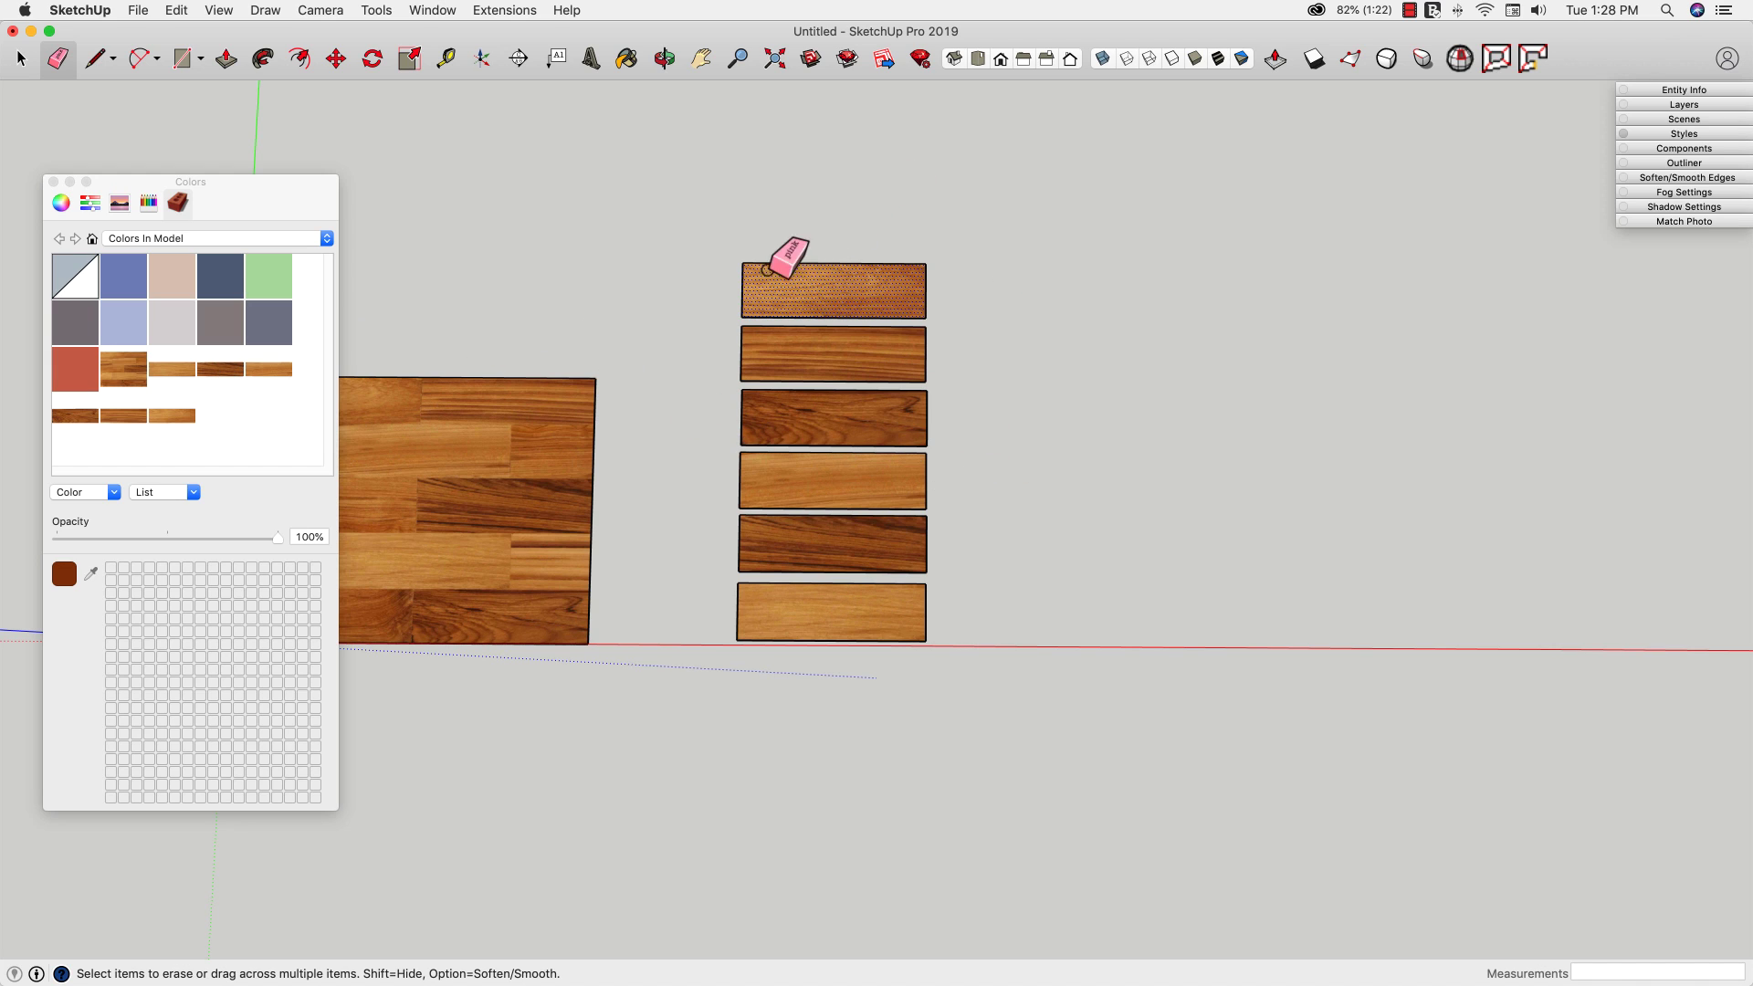
Step: In Top view, copy the bottom plank to the right along the red axis
{"action": "middle_click_drag", "start_coordinate": [739, 333], "coordinate": [701, 374]}
{"action": "key", "text": "super+2"}
{"action": "key", "text": "space"}
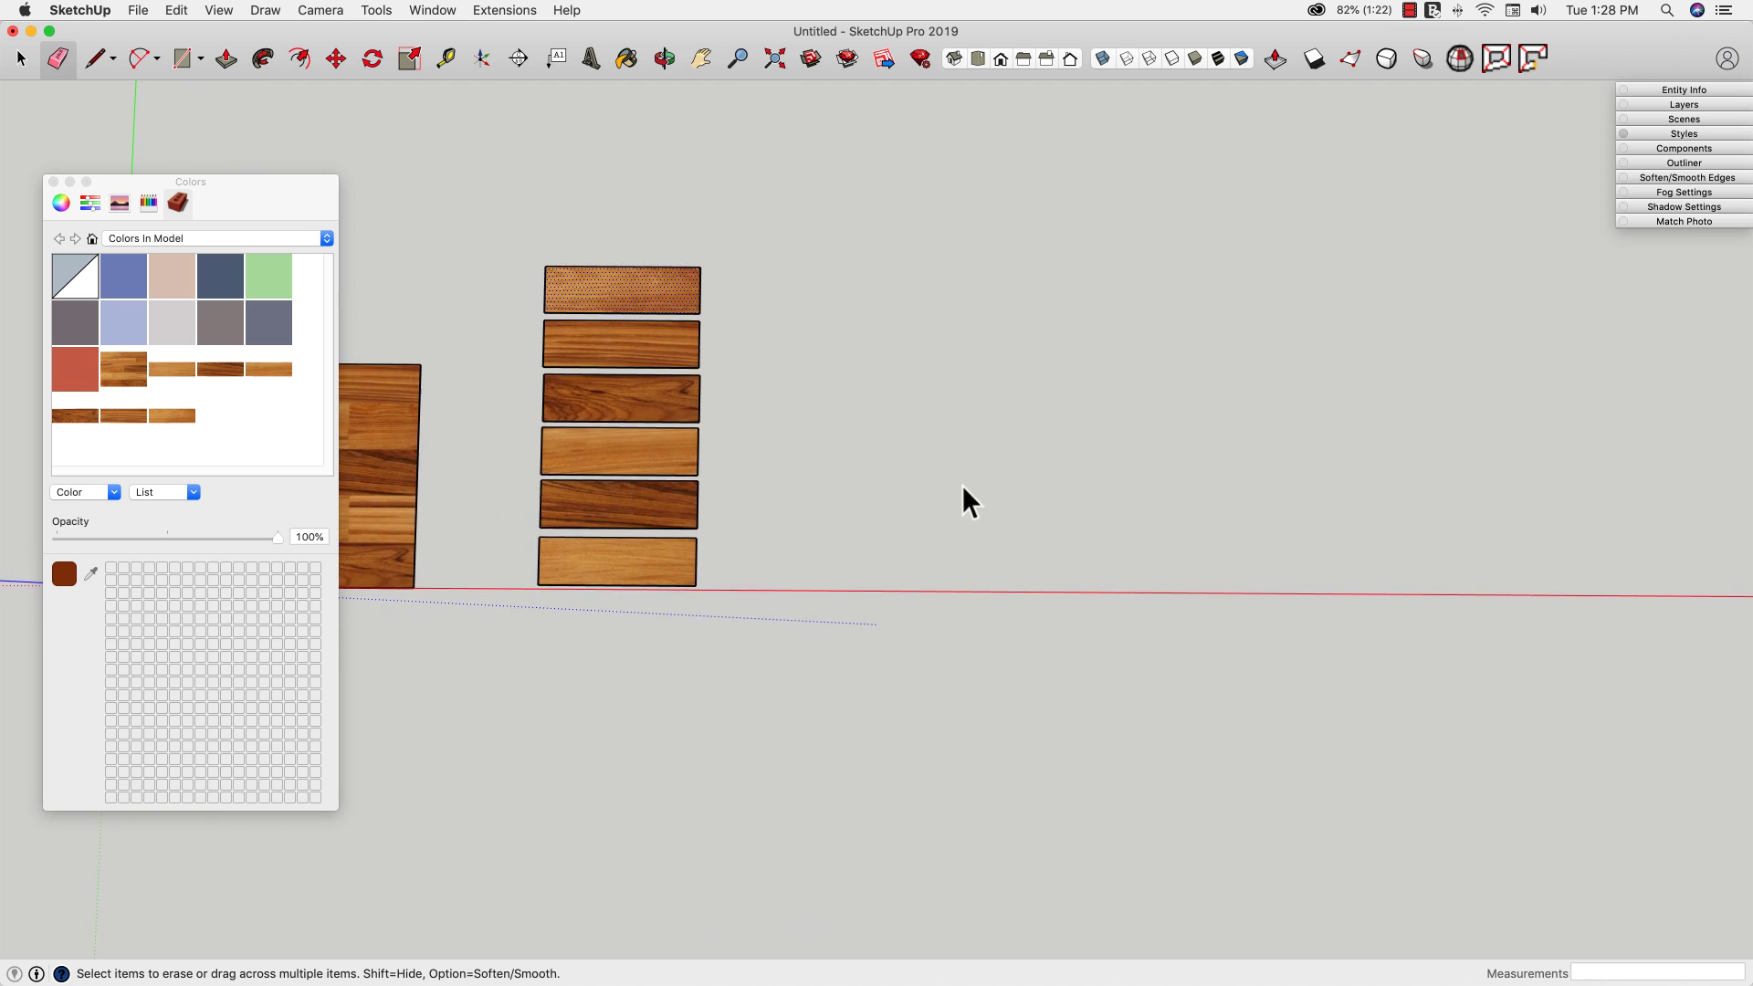
{"action": "left_click", "coordinate": [600, 564]}
{"action": "key", "text": "m"}
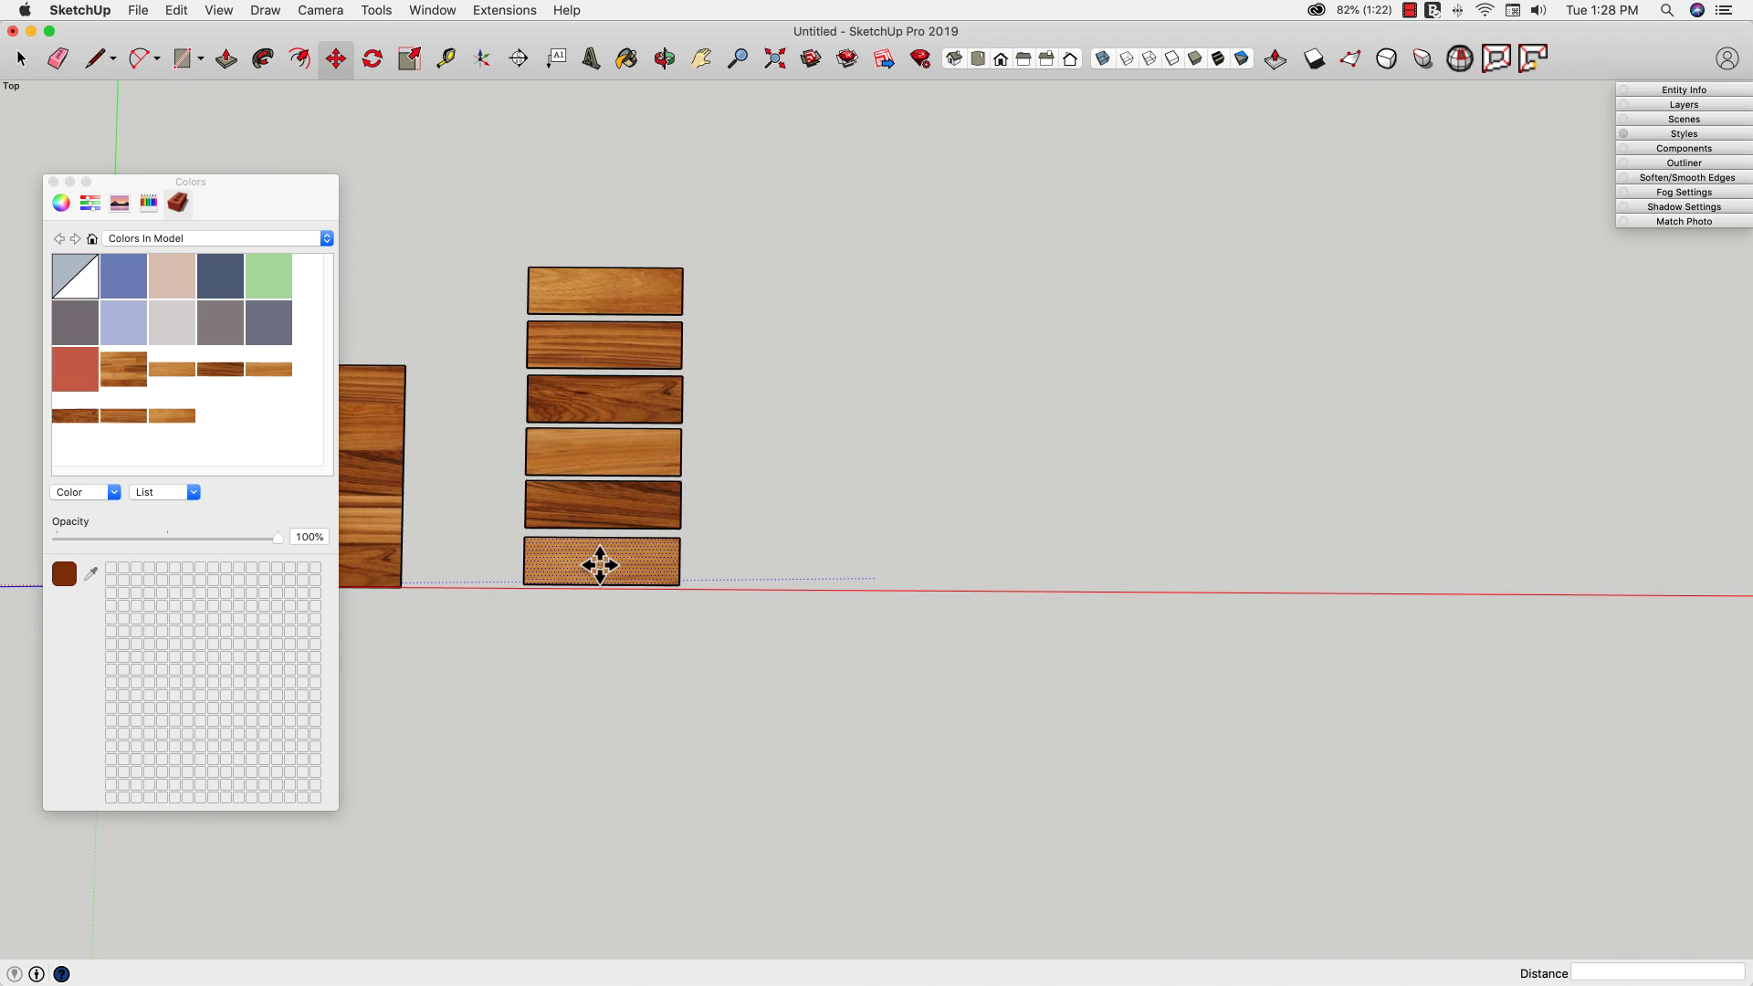
{"action": "left_click", "coordinate": [600, 564]}
{"action": "key", "text": "alt"}
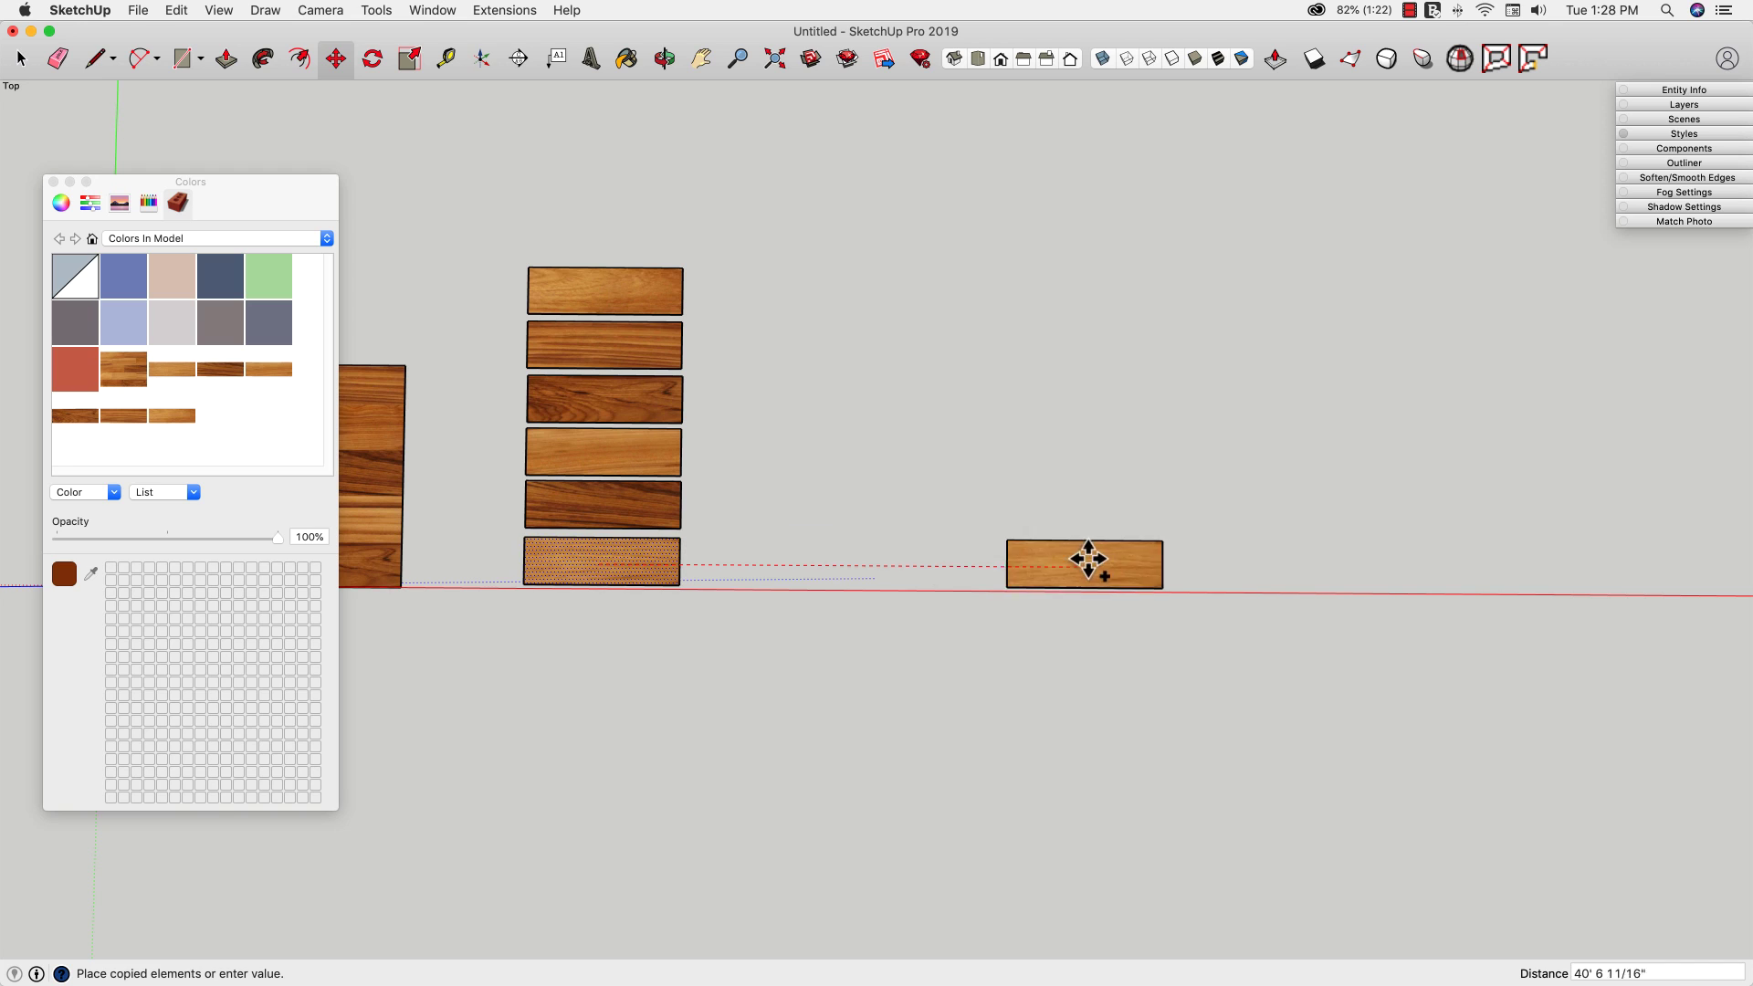
{"action": "left_click", "coordinate": [1315, 559]}
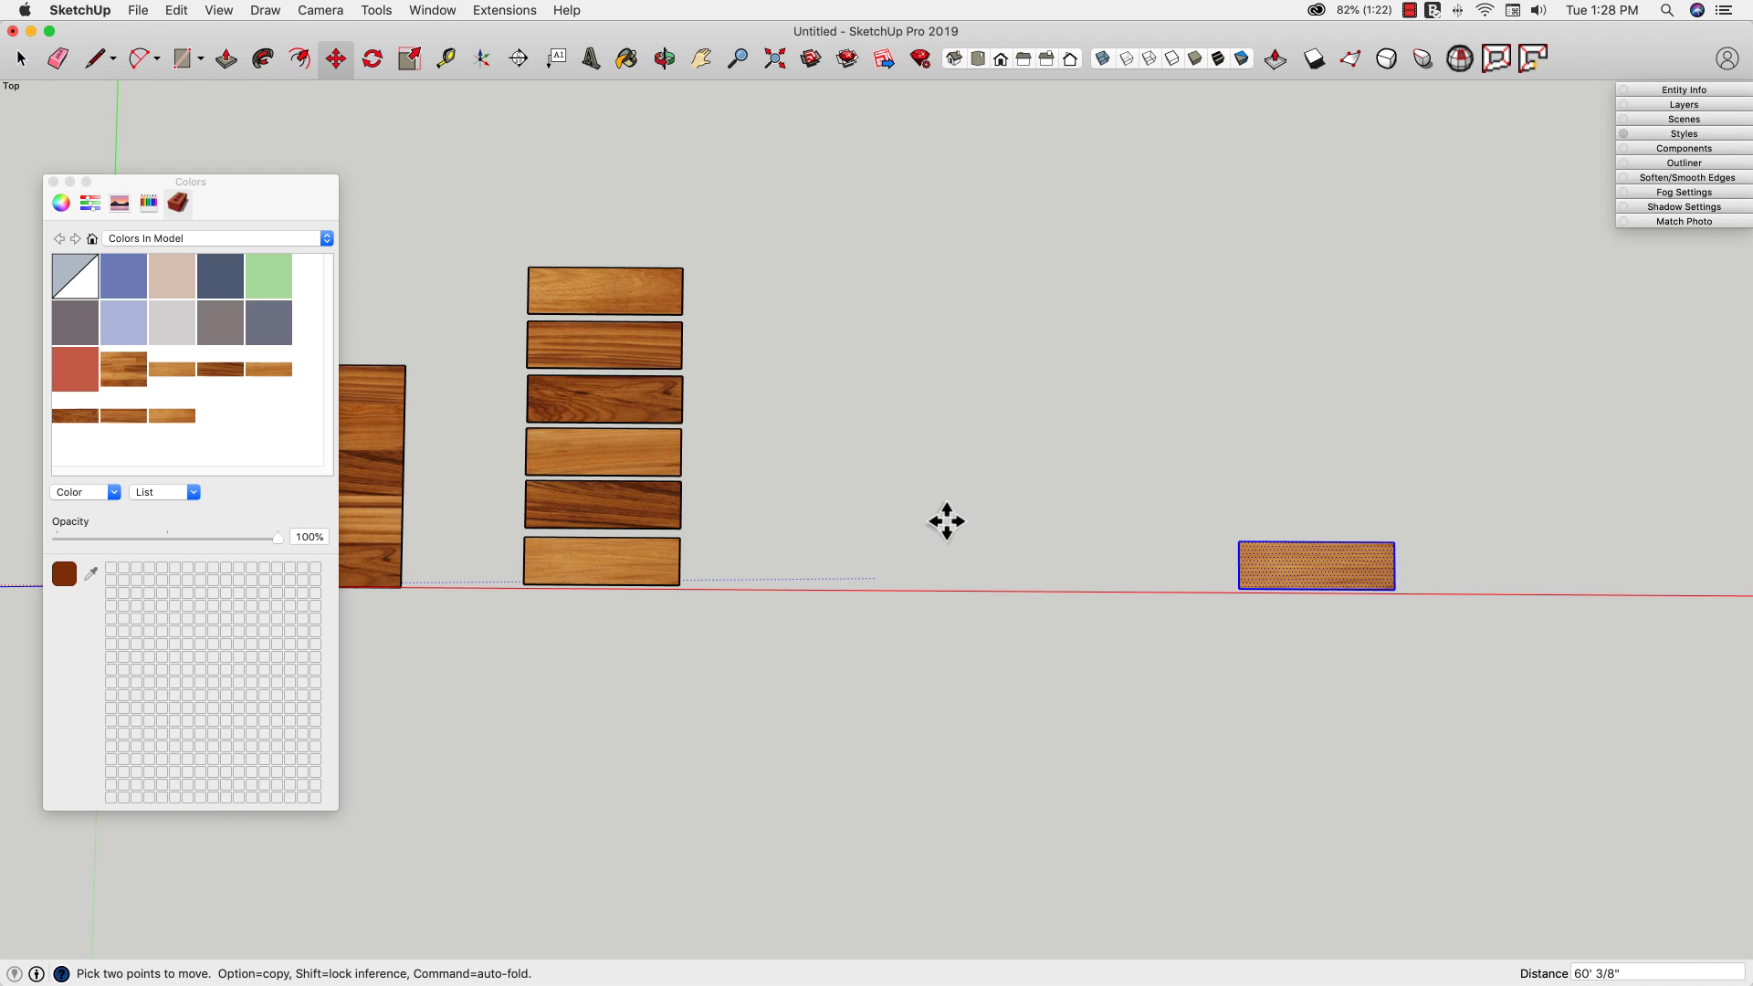
Step: Copy the fifth plank against the first copy's left end
{"action": "key", "text": "space"}
{"action": "left_click", "coordinate": [584, 502]}
{"action": "key", "text": "m"}
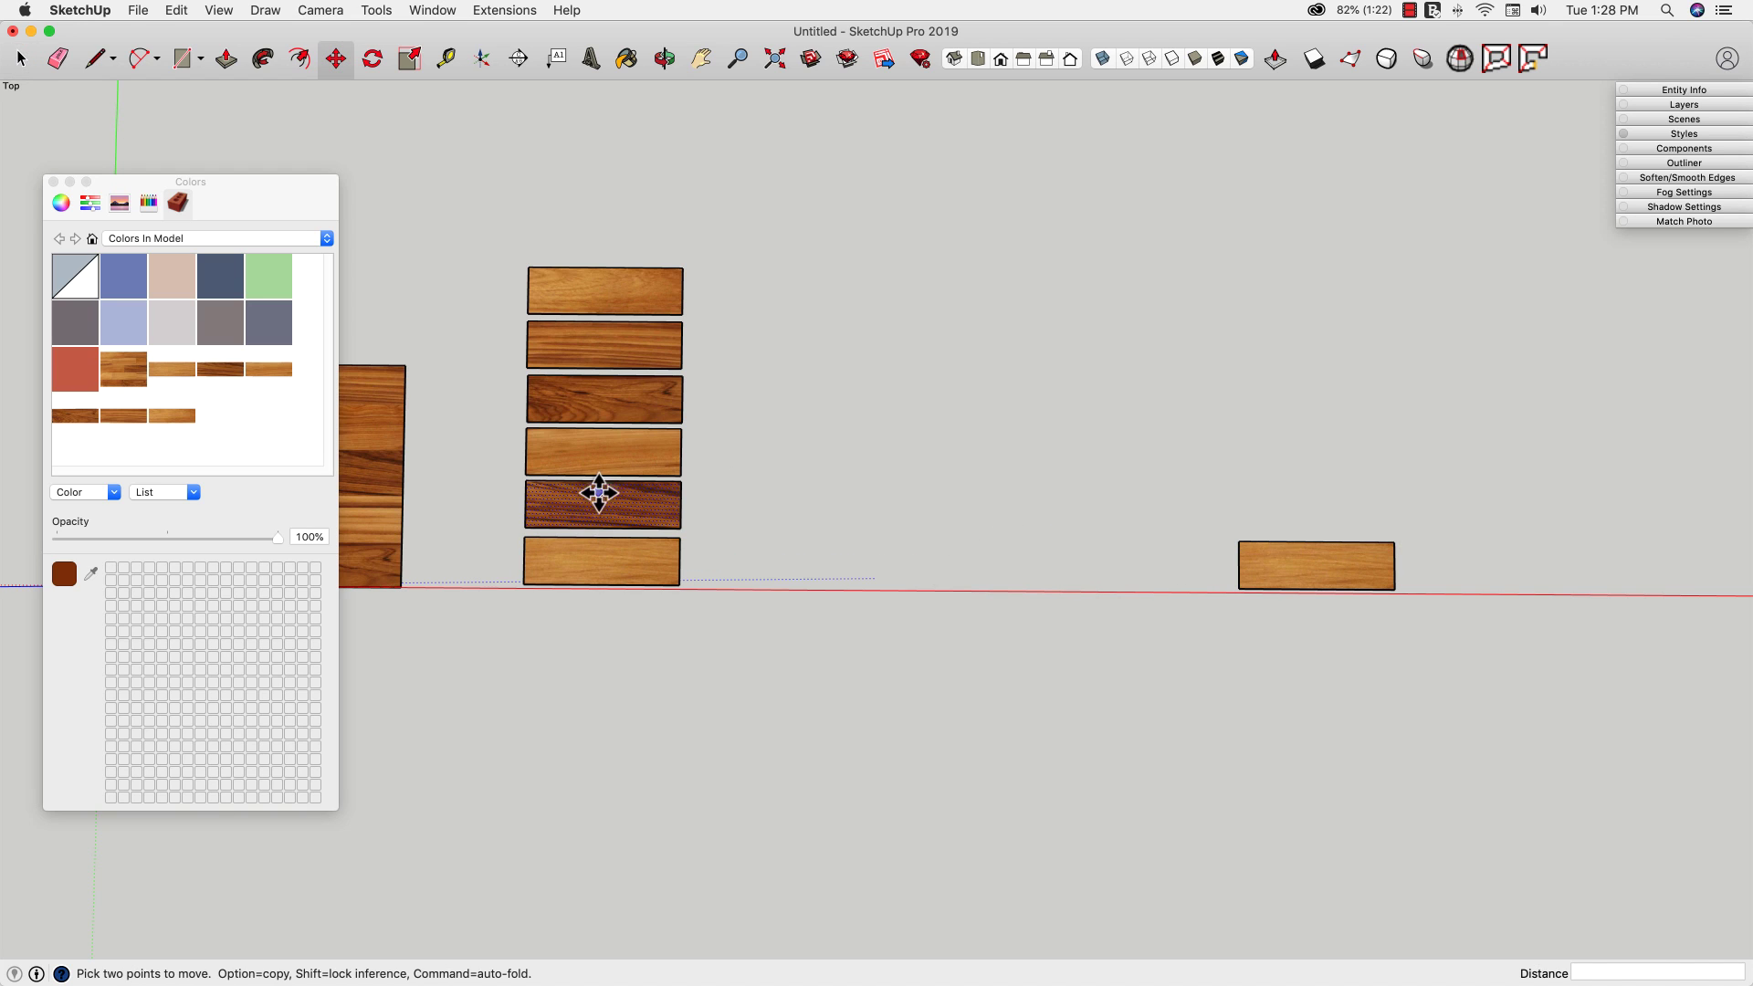
{"action": "left_click", "coordinate": [680, 529]}
{"action": "key", "text": "alt"}
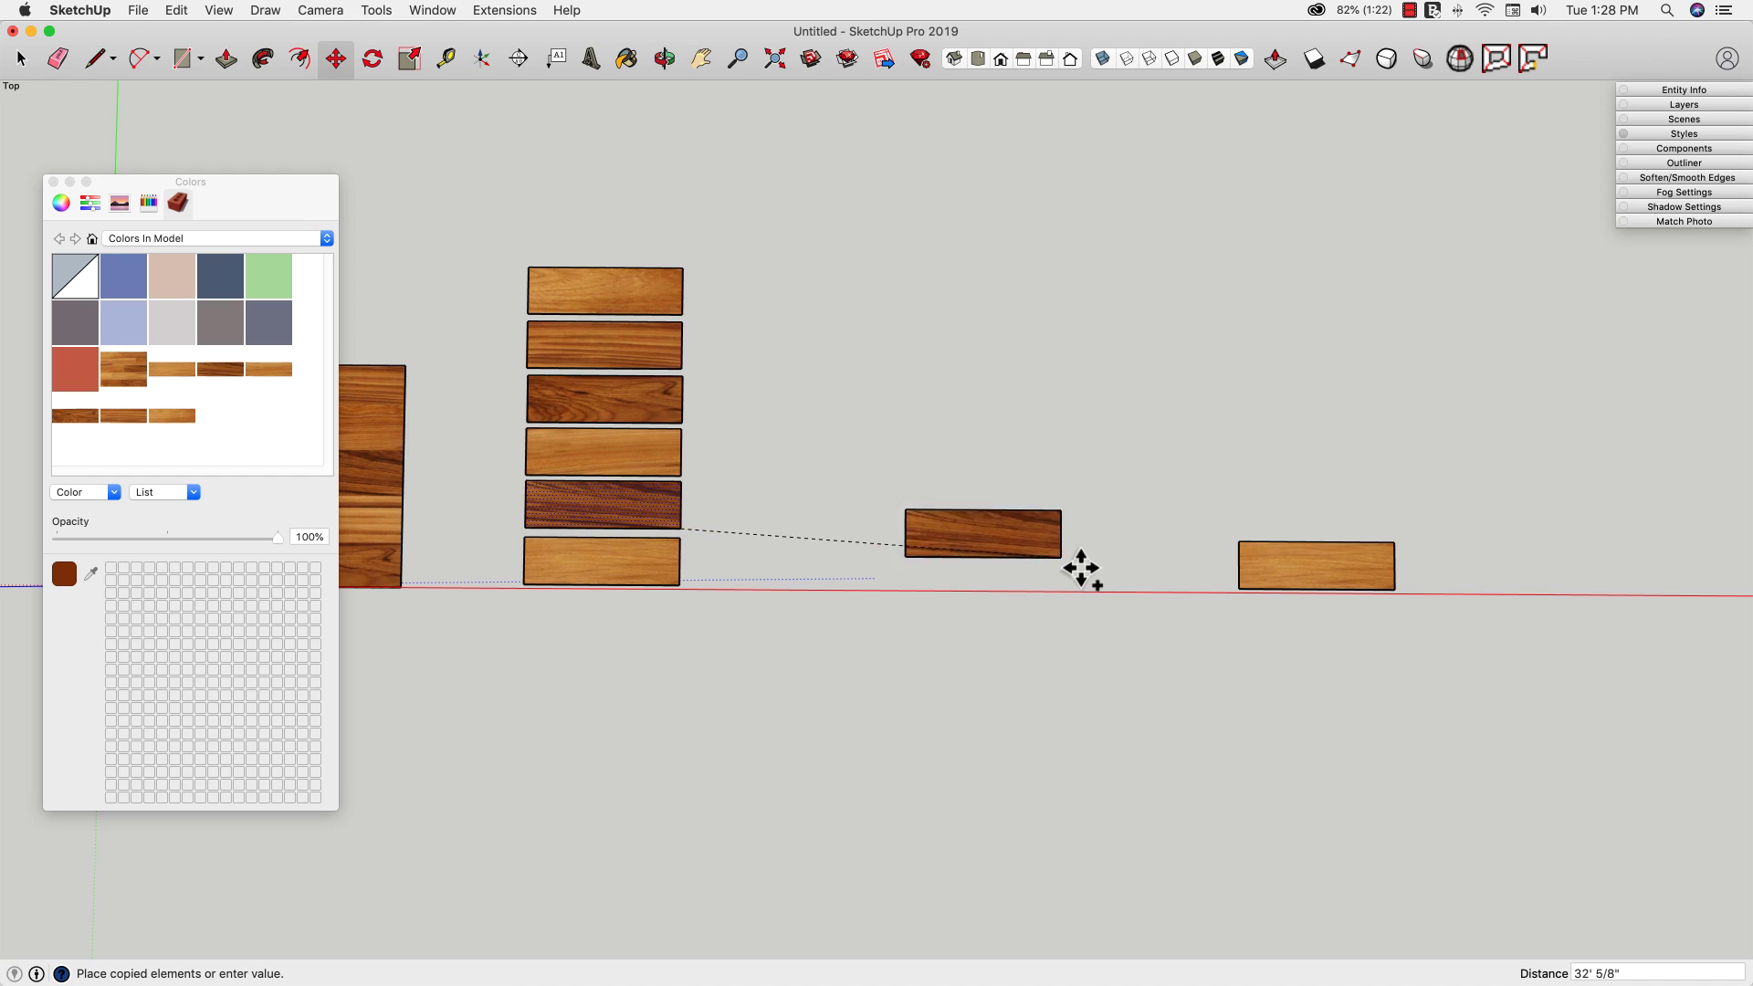
{"action": "left_click", "coordinate": [1240, 584]}
Step: Copy the second plank to the row's right end
{"action": "key", "text": "space"}
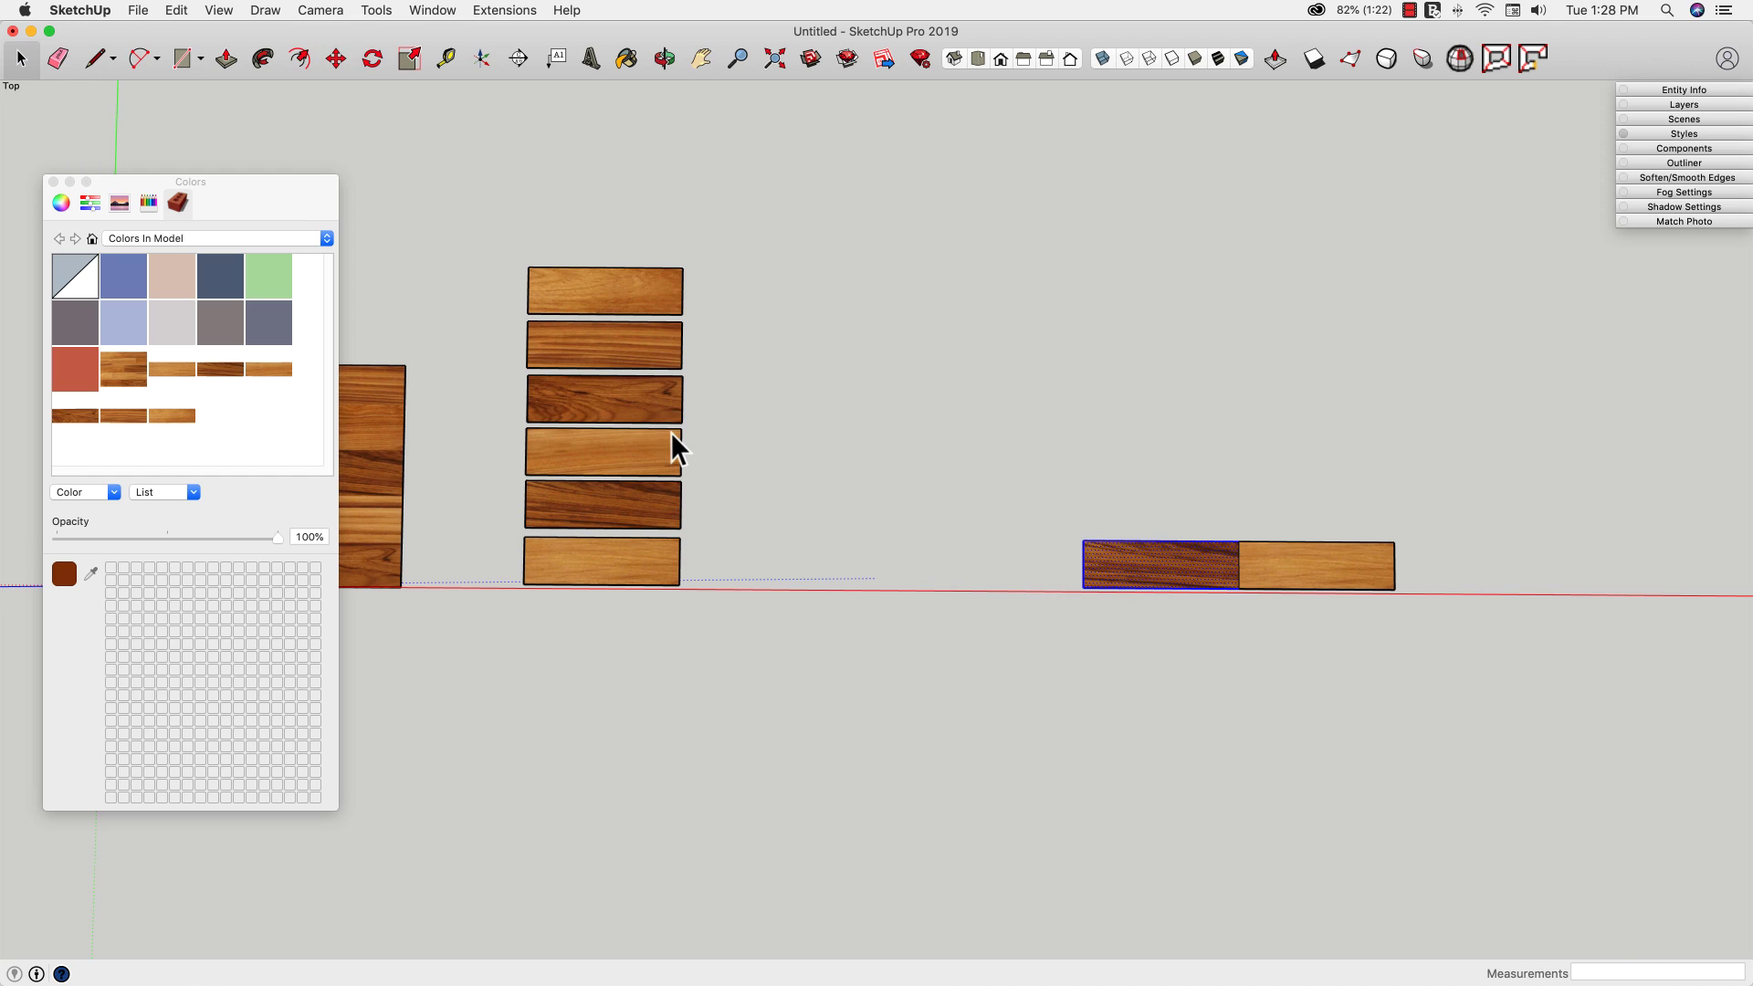
{"action": "left_click", "coordinate": [588, 342]}
{"action": "key", "text": "m"}
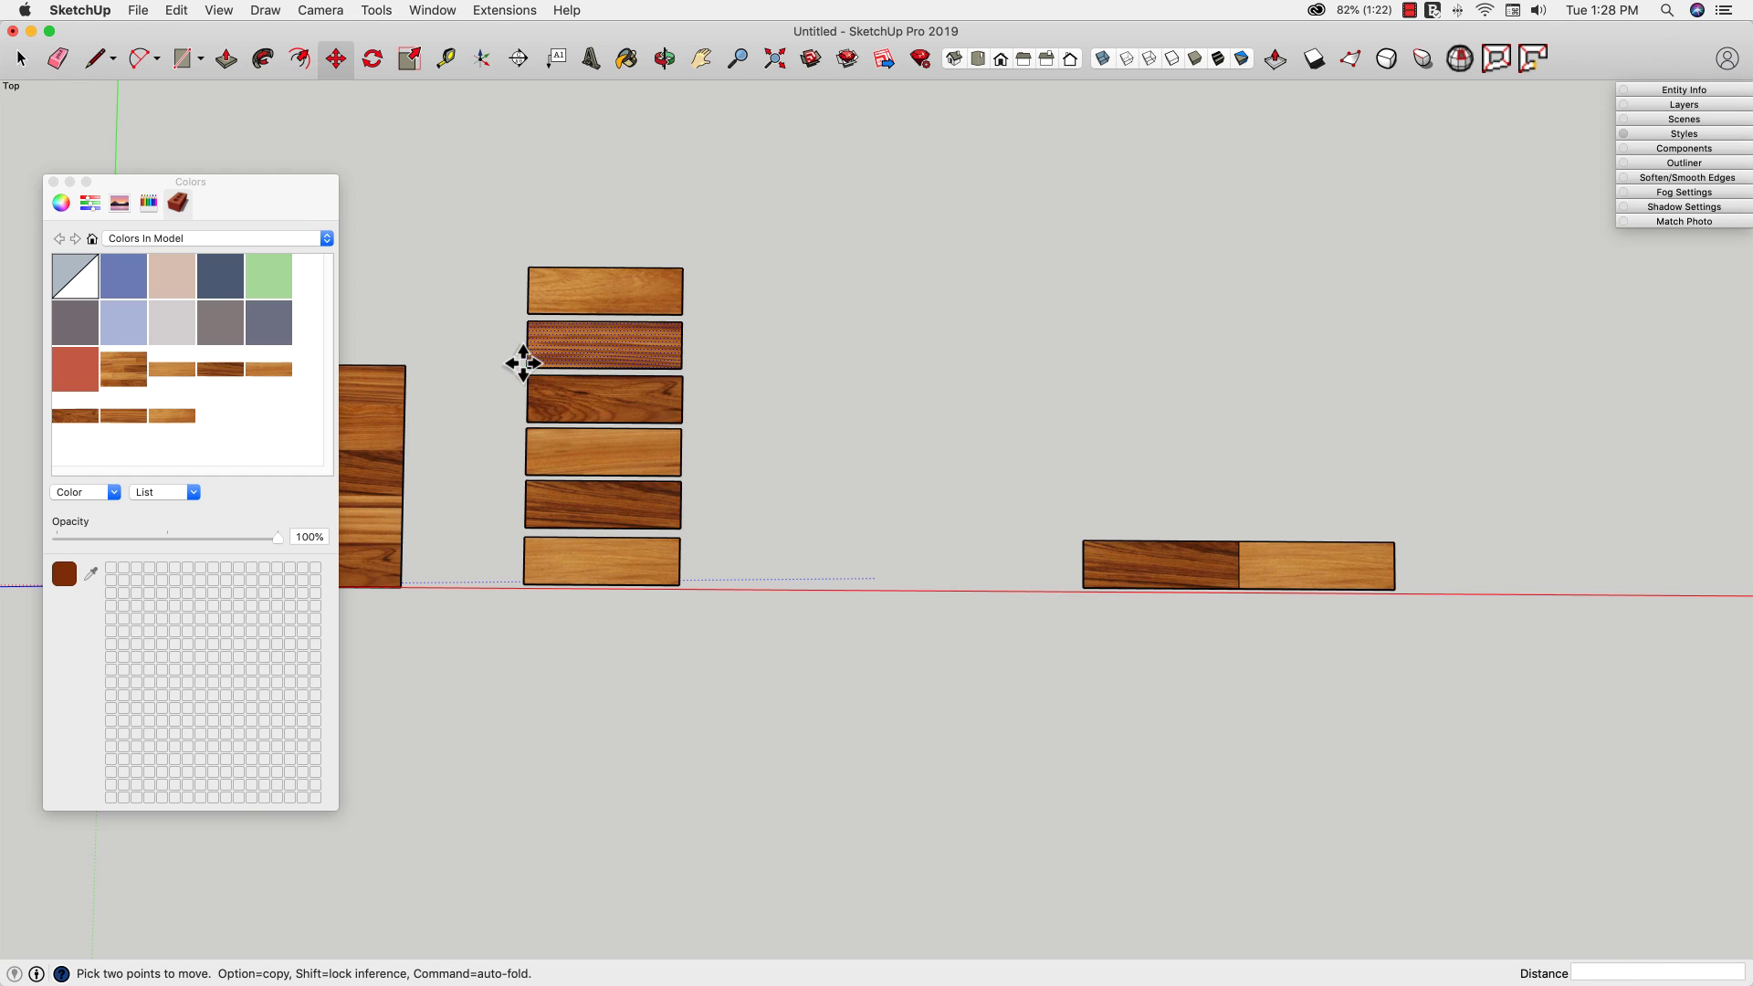
{"action": "left_click", "coordinate": [527, 363]}
{"action": "key", "text": "alt"}
{"action": "left_click", "coordinate": [1395, 587]}
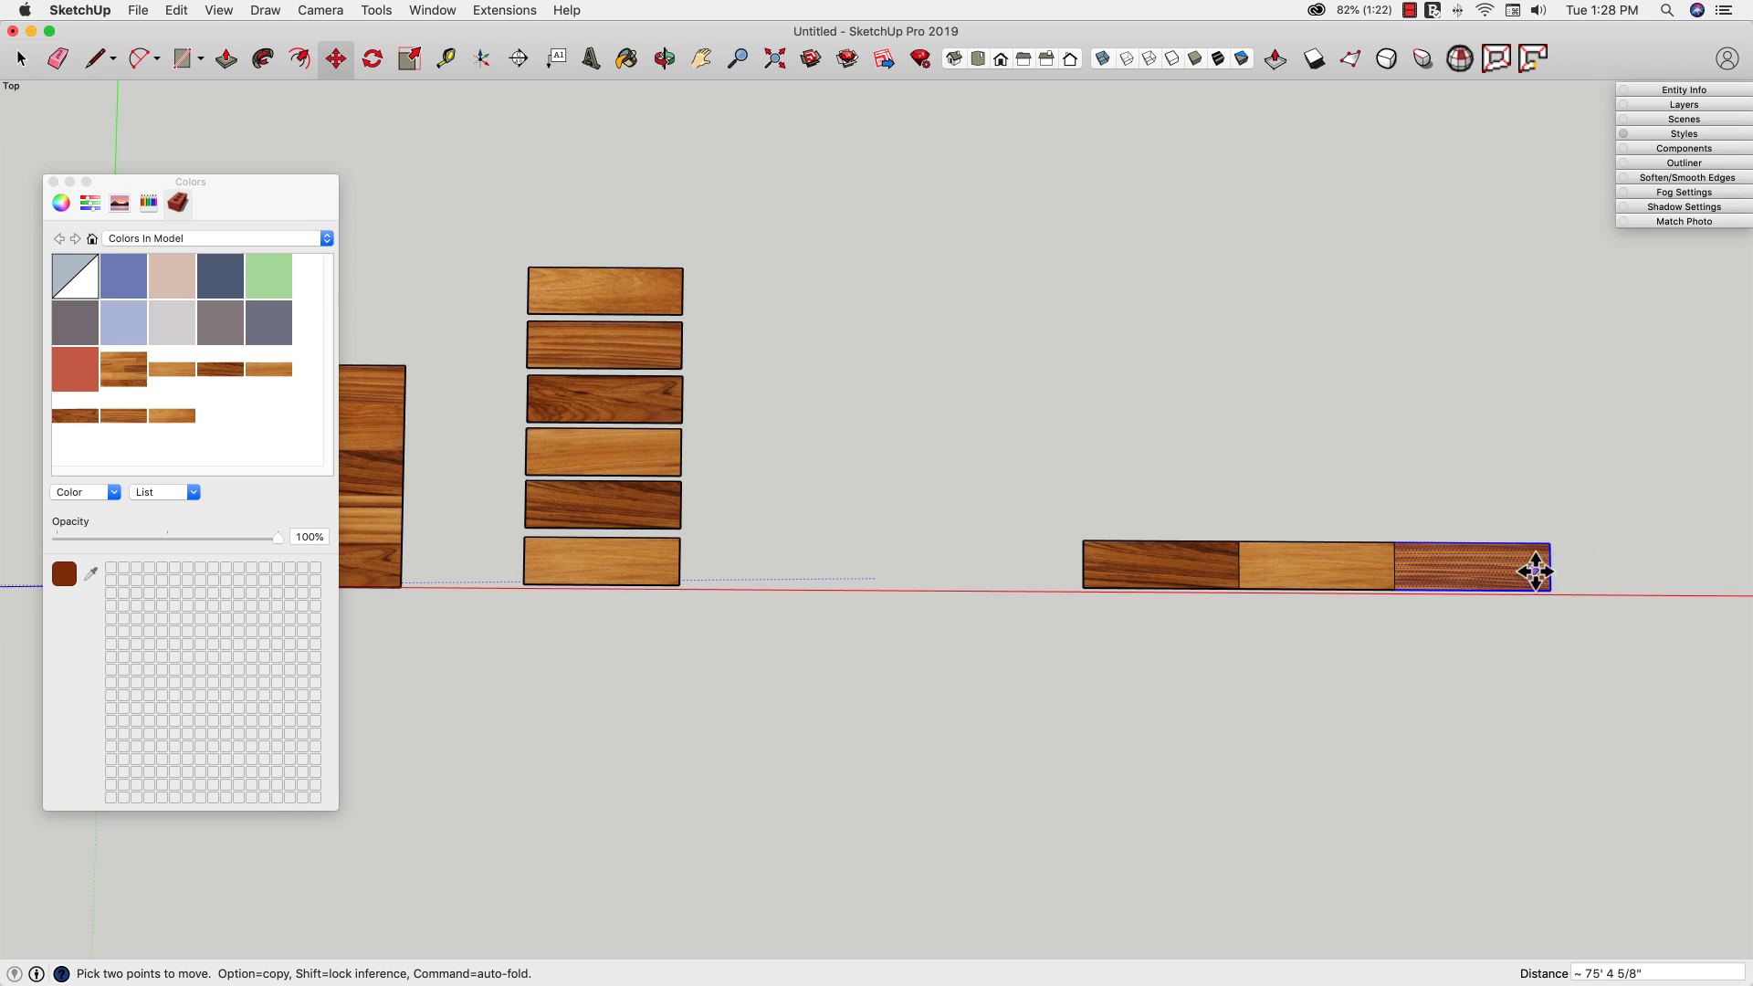
{"action": "middle_click_drag", "start_coordinate": [1259, 562], "coordinate": [1221, 559], "text": "shift"}
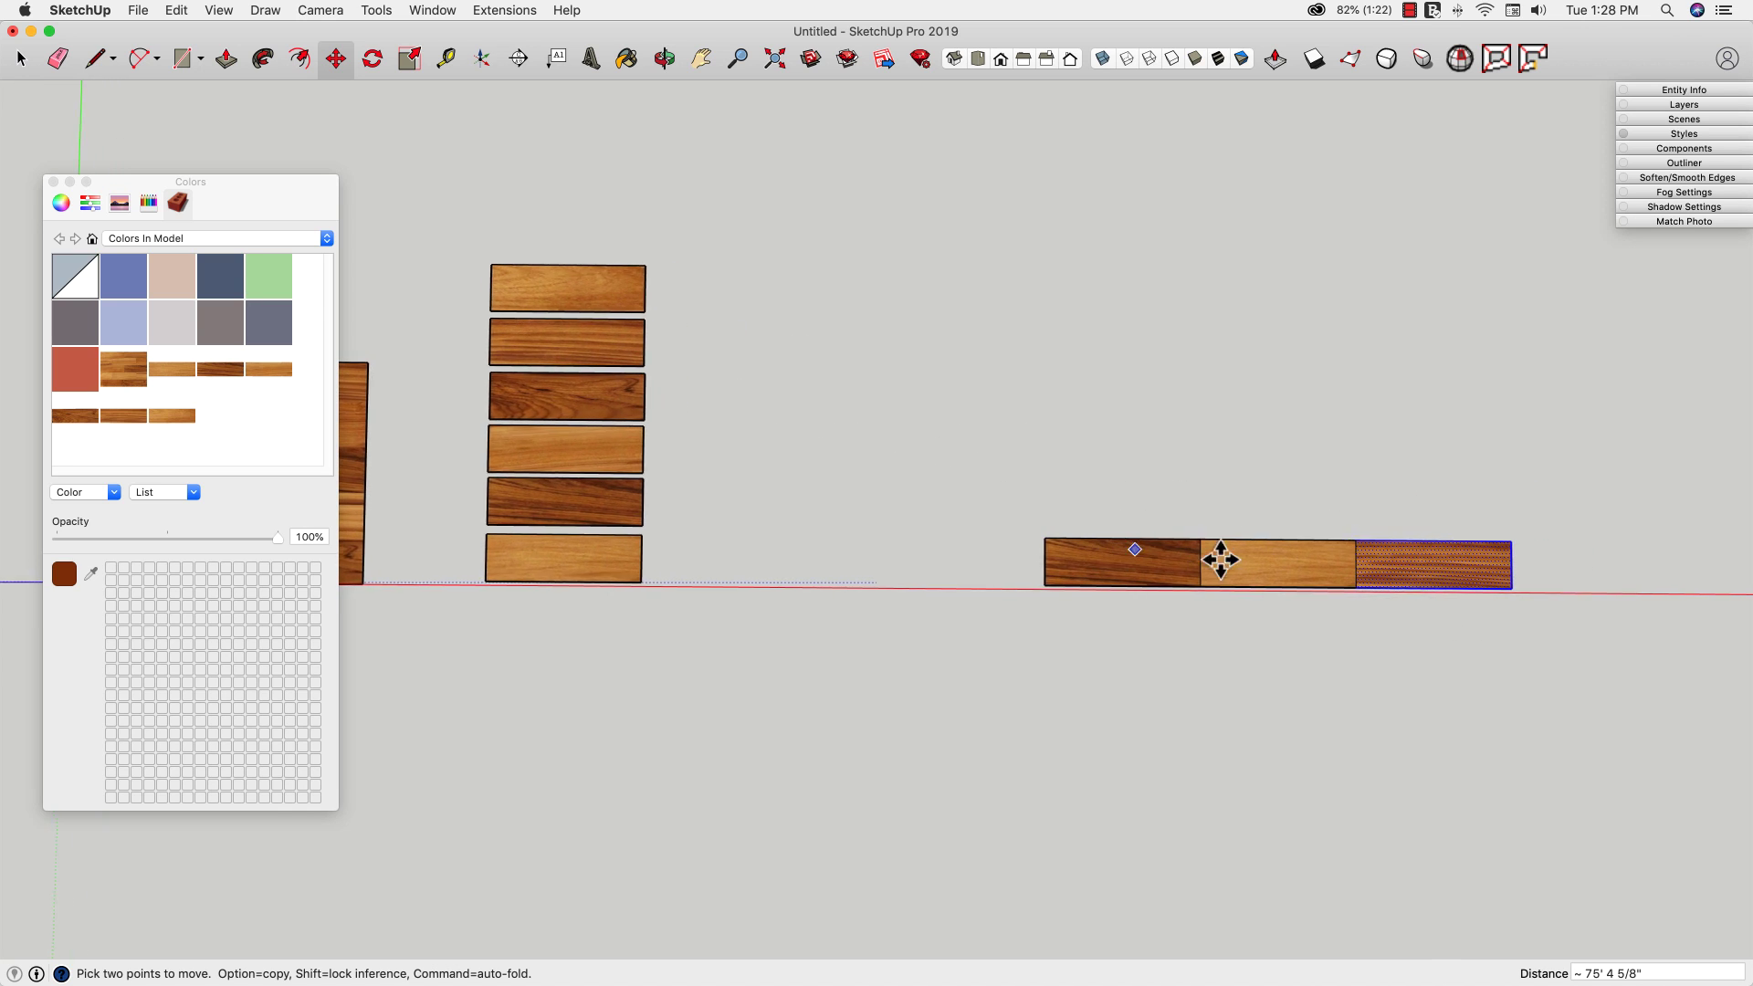
{"action": "key", "text": "super+2"}
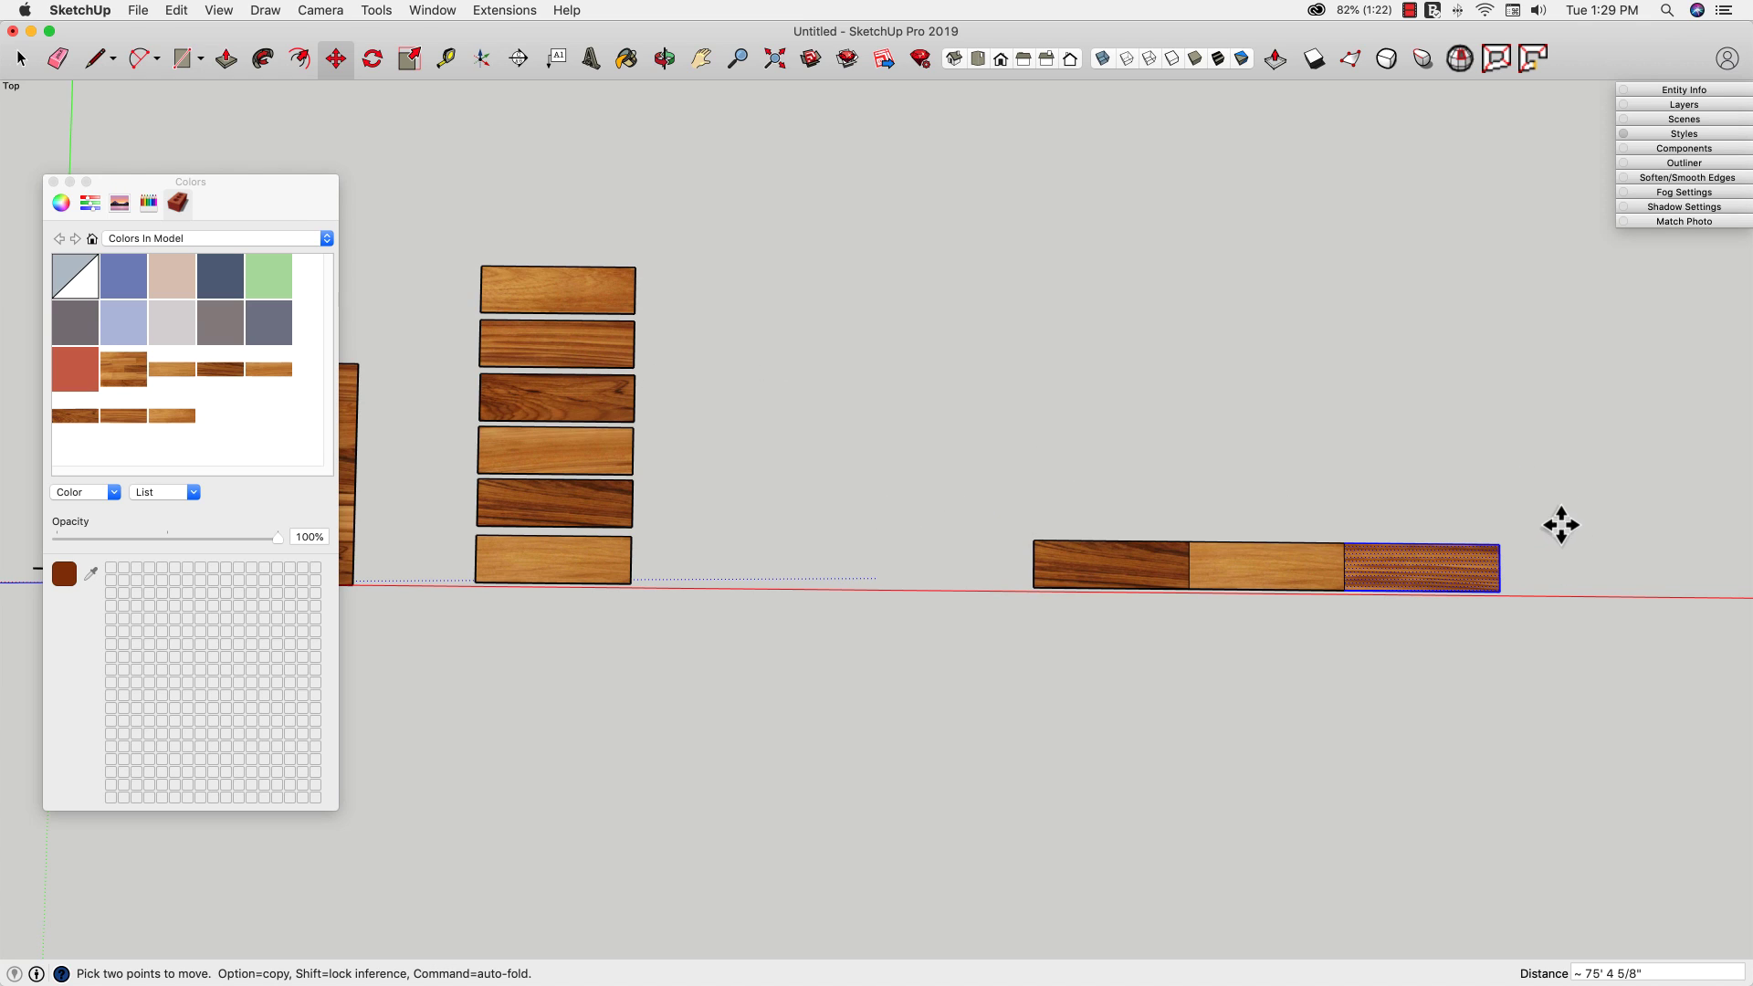
Step: Copy the third stacked plank to sit above the right end of the first row
{"action": "key", "text": "space"}
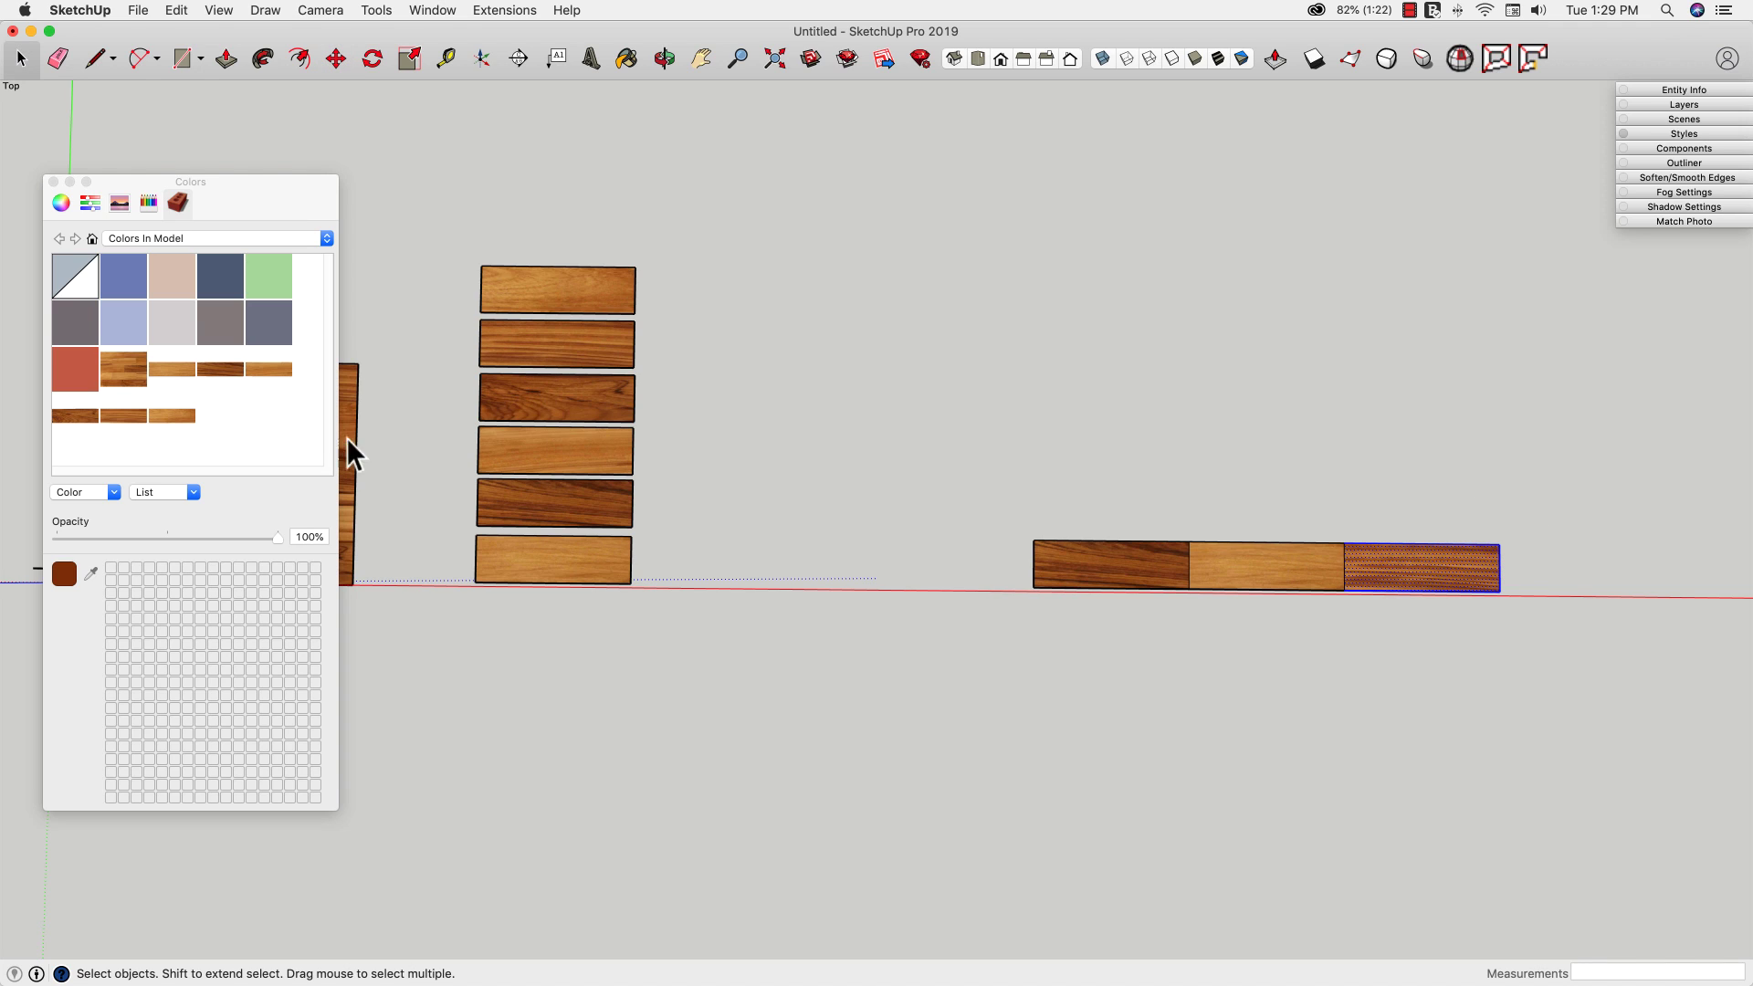
{"action": "left_click", "coordinate": [561, 407]}
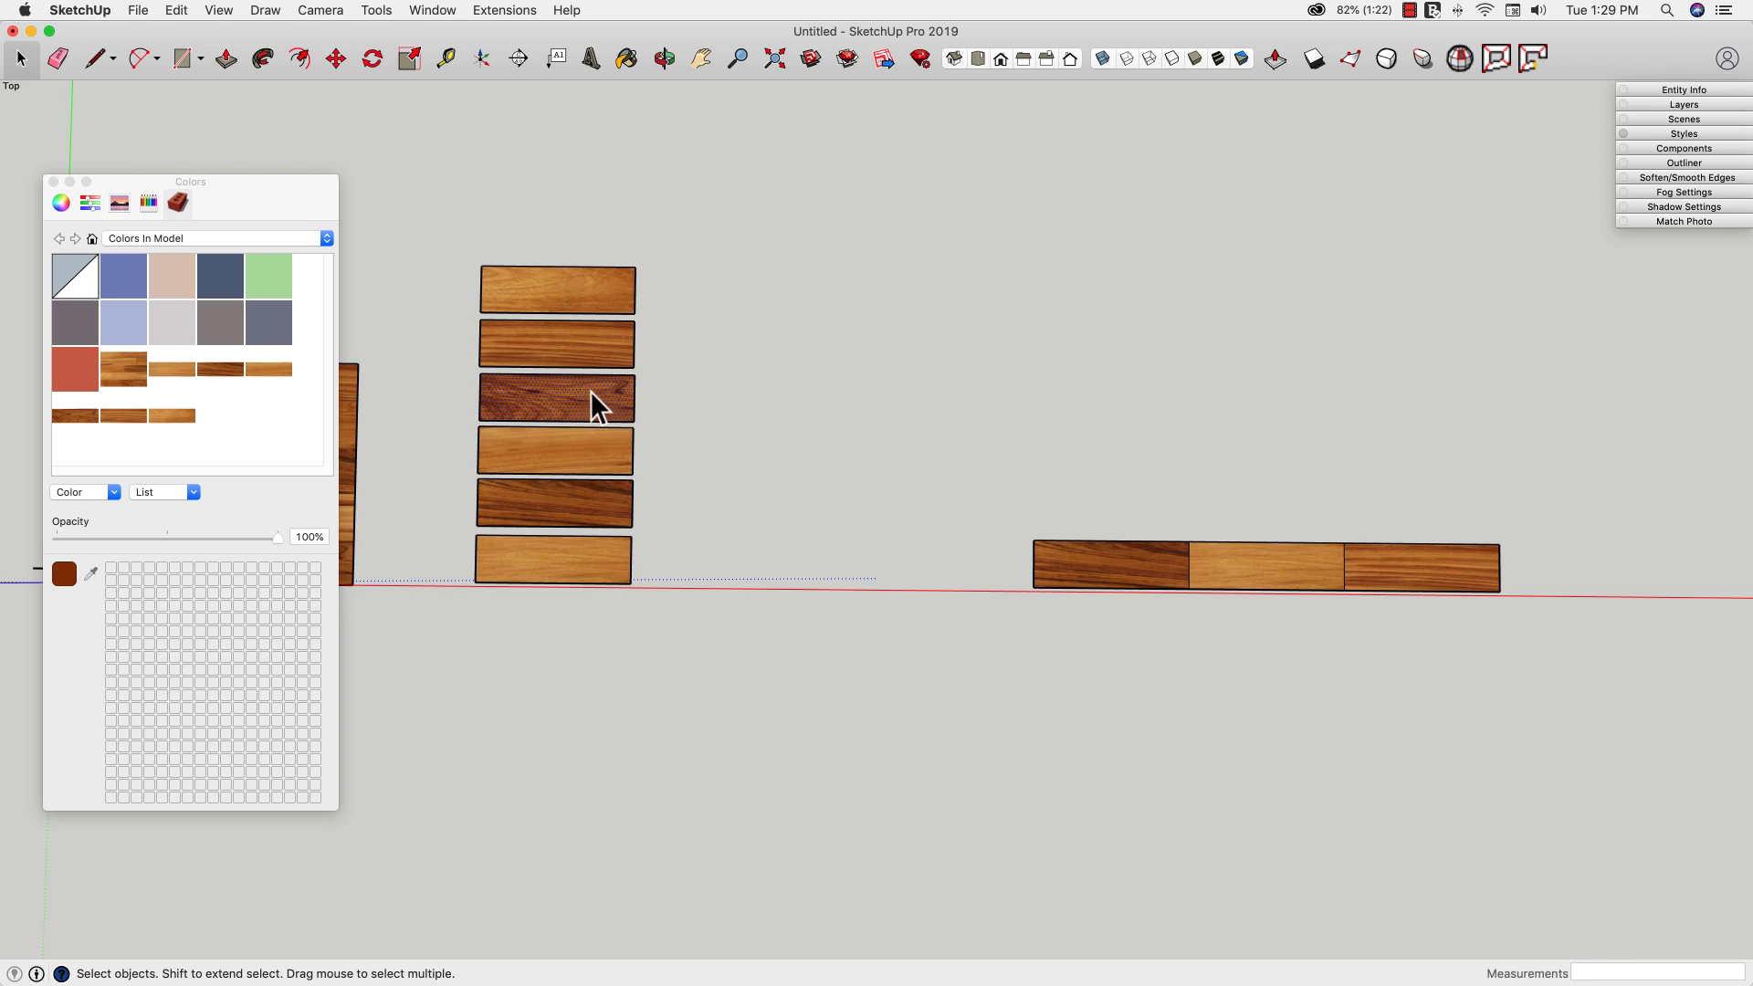
{"action": "key", "text": "m"}
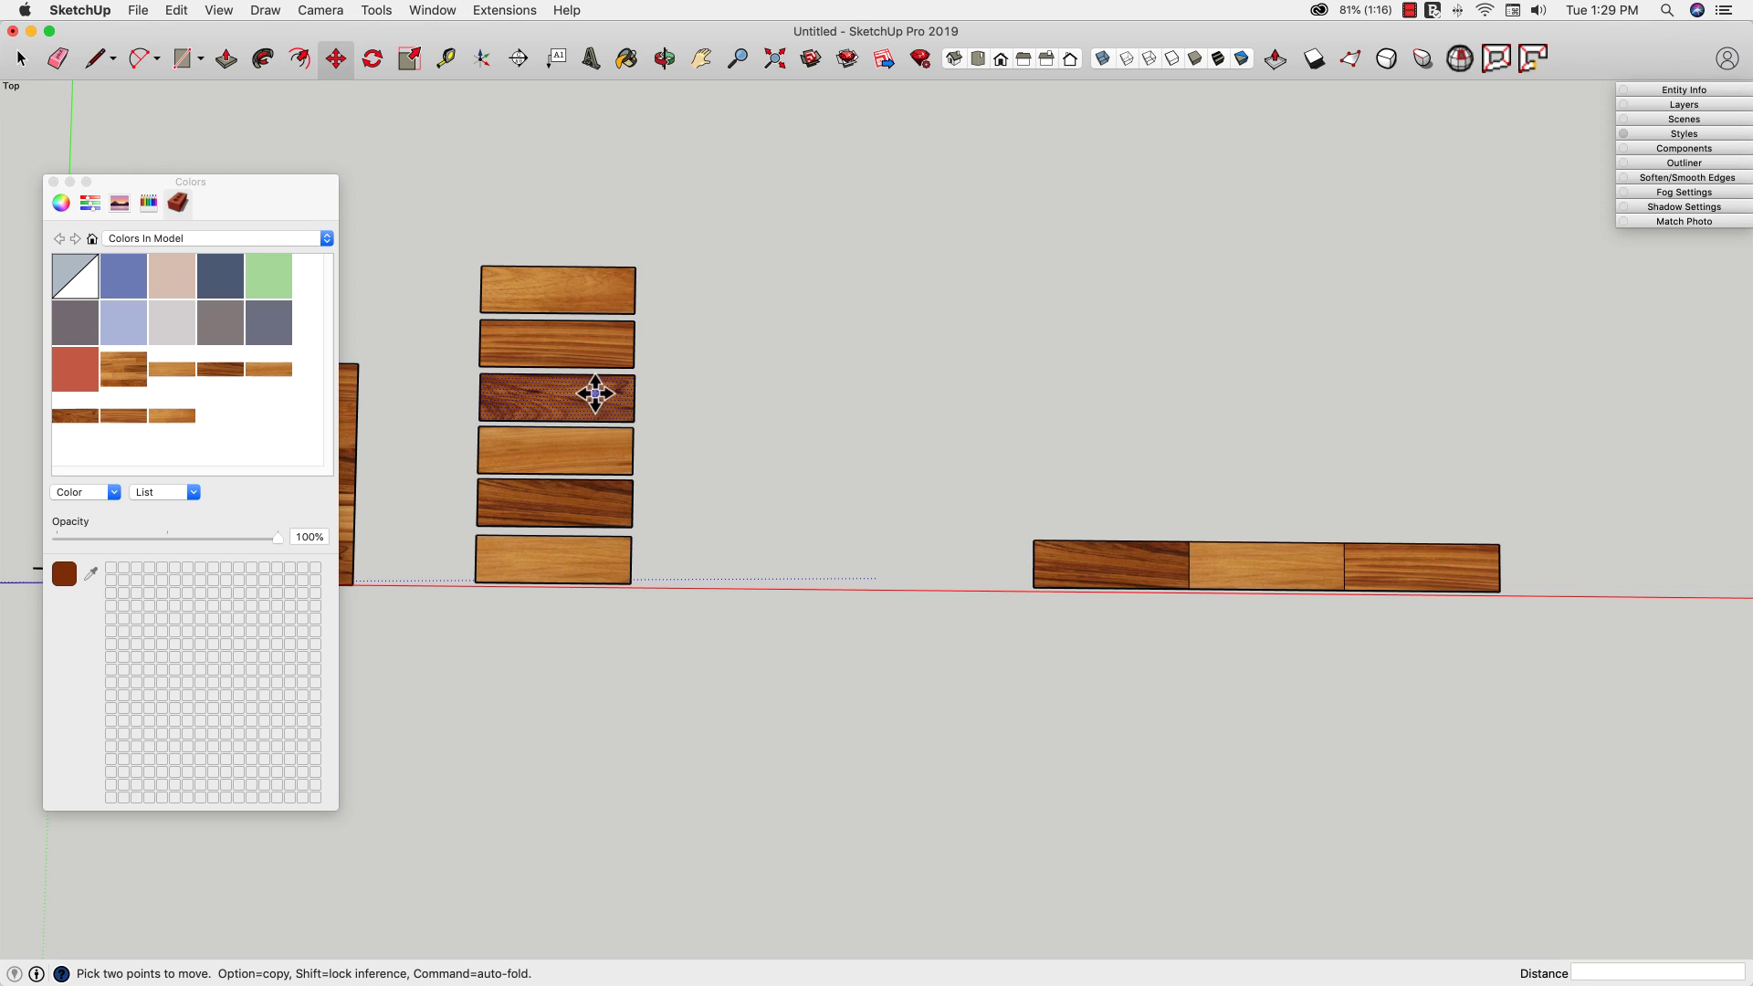
{"action": "key", "text": "alt"}
{"action": "left_click", "coordinate": [557, 421]}
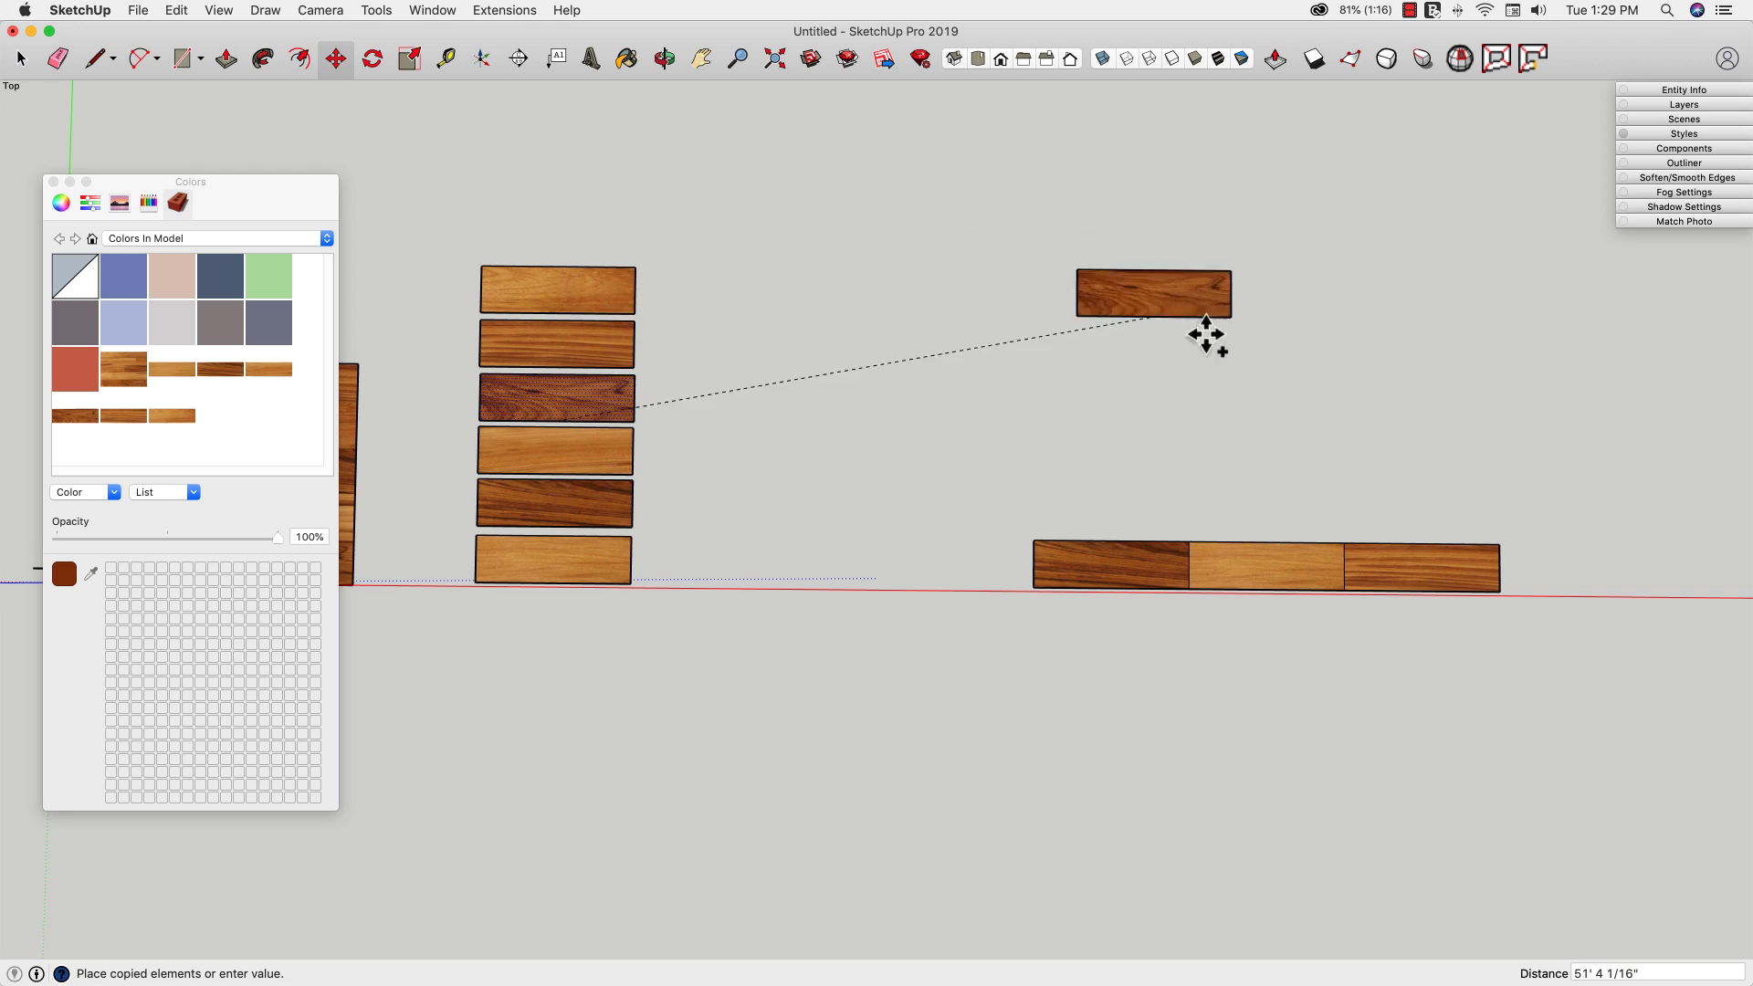
{"action": "left_click", "coordinate": [1498, 542]}
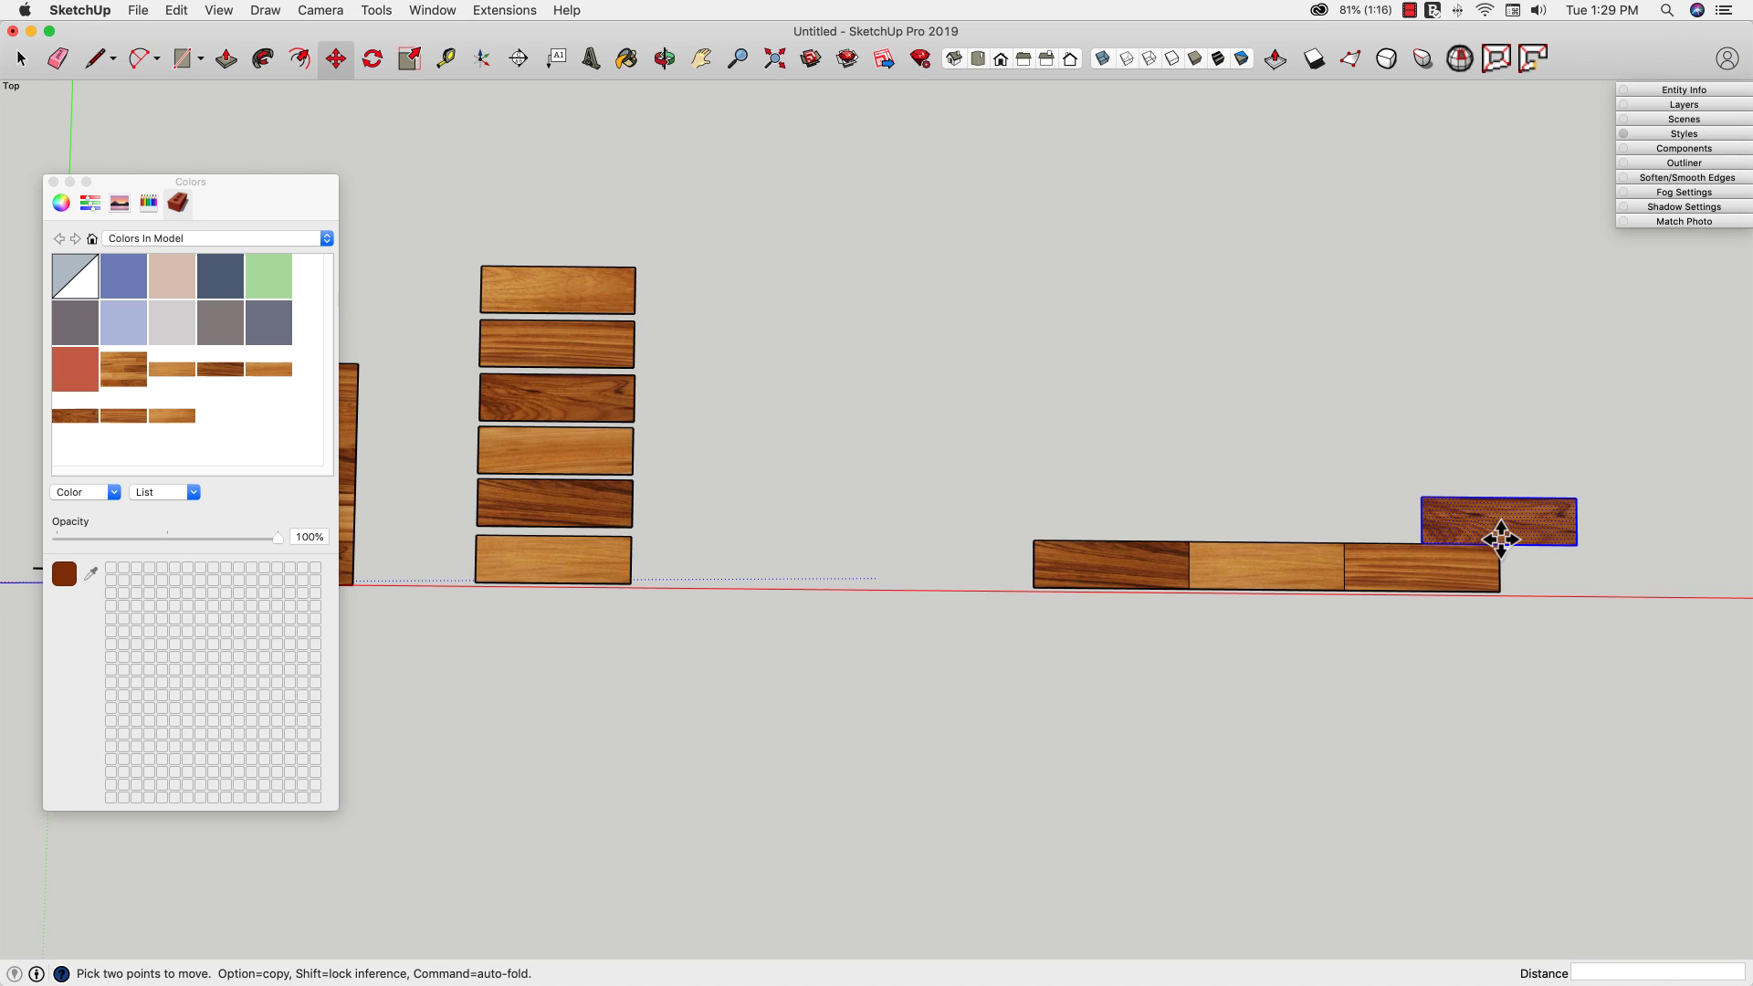
{"action": "key", "text": "alt"}
{"action": "left_click", "coordinate": [1499, 538]}
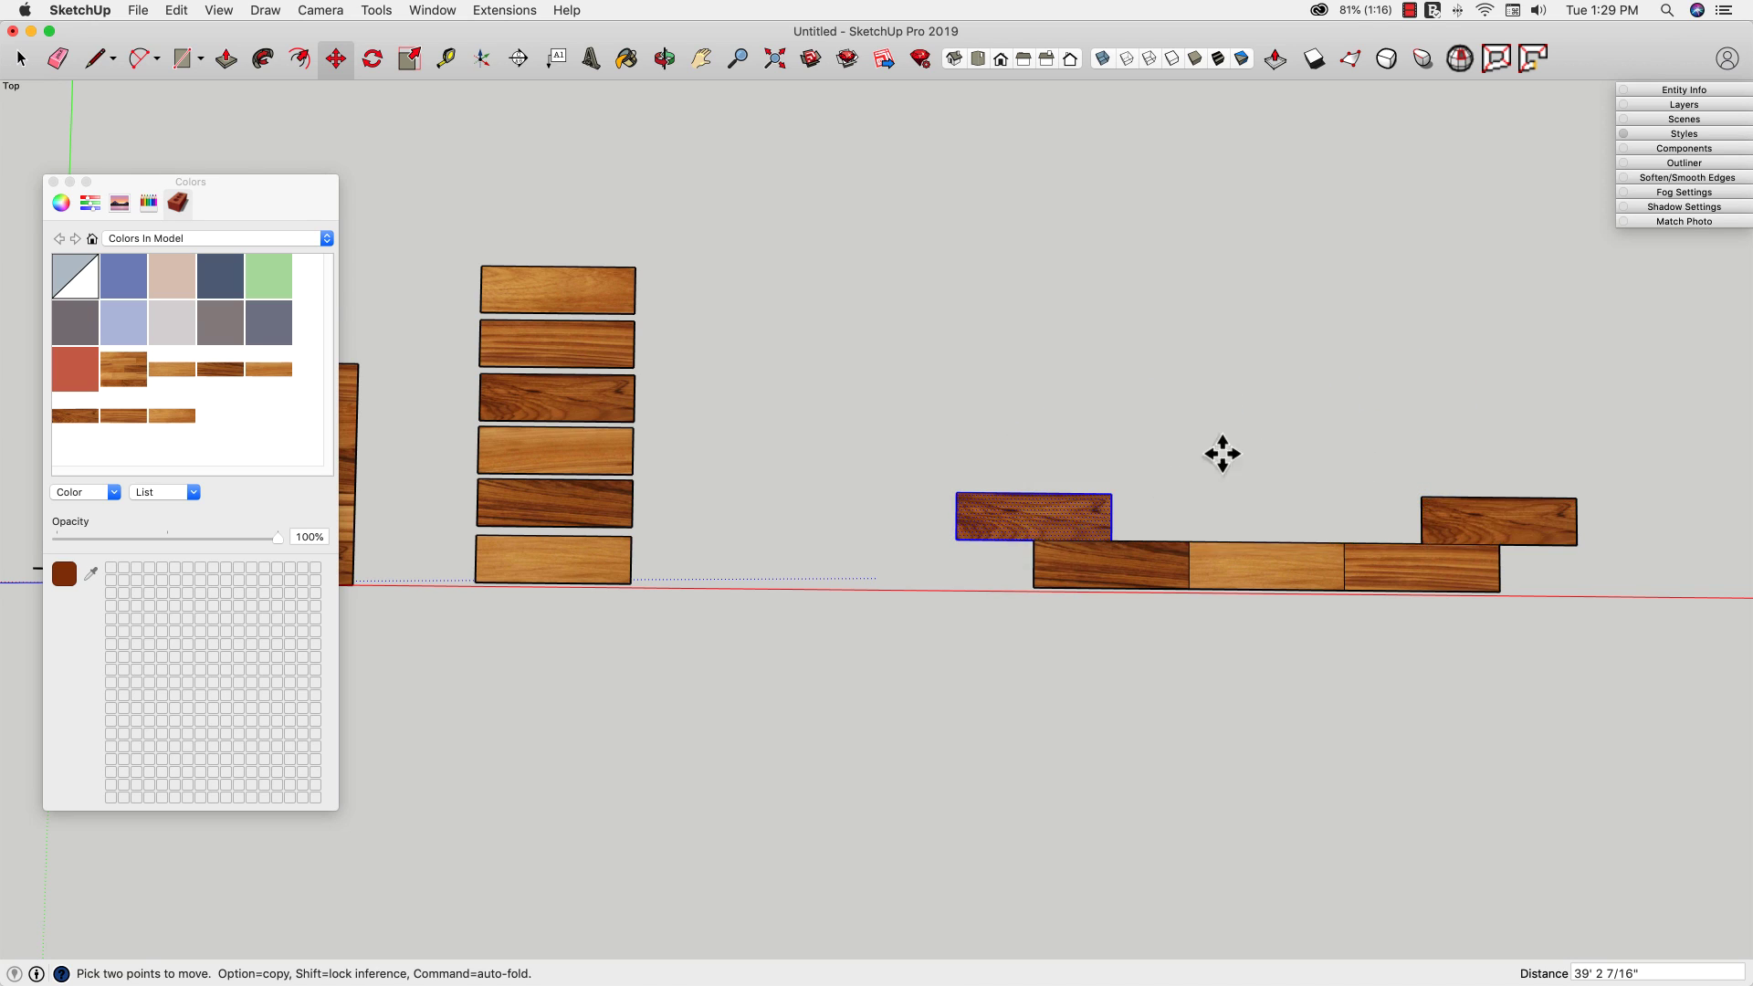
Step: Copy the fourth stacked plank into the upper row's gap
{"action": "key", "text": "space"}
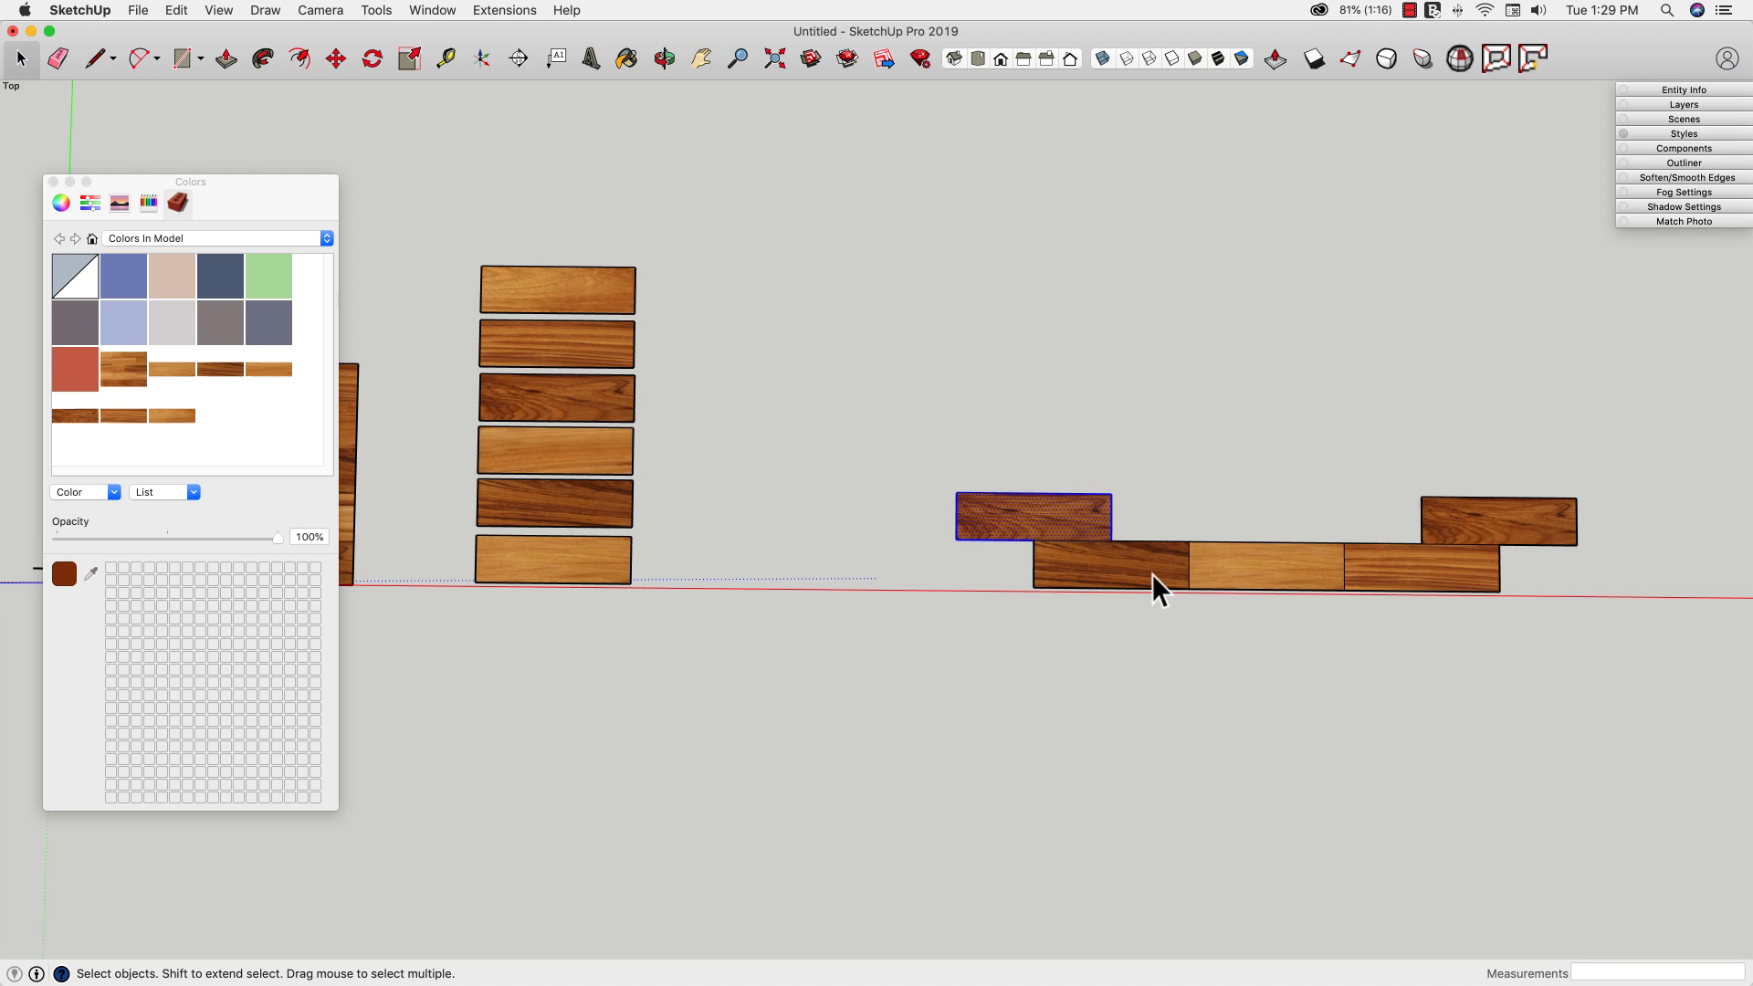
{"action": "left_click", "coordinate": [540, 447]}
{"action": "key", "text": "m"}
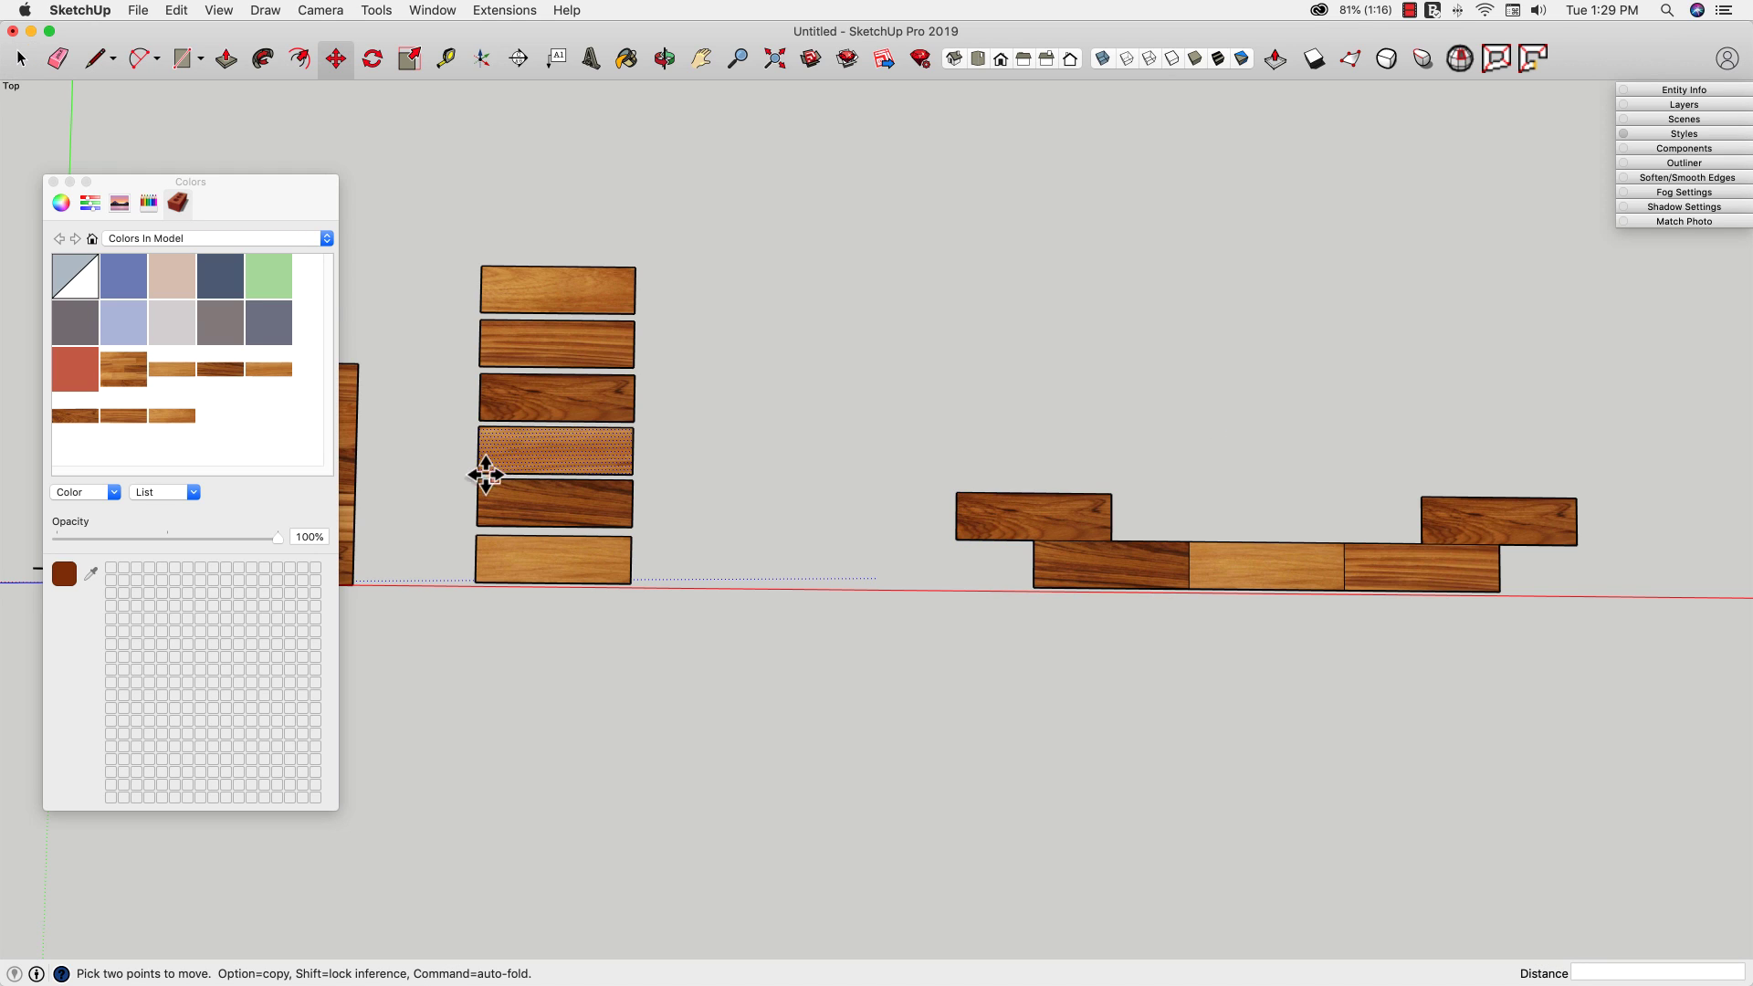
{"action": "left_click", "coordinate": [475, 474]}
{"action": "key", "text": "alt"}
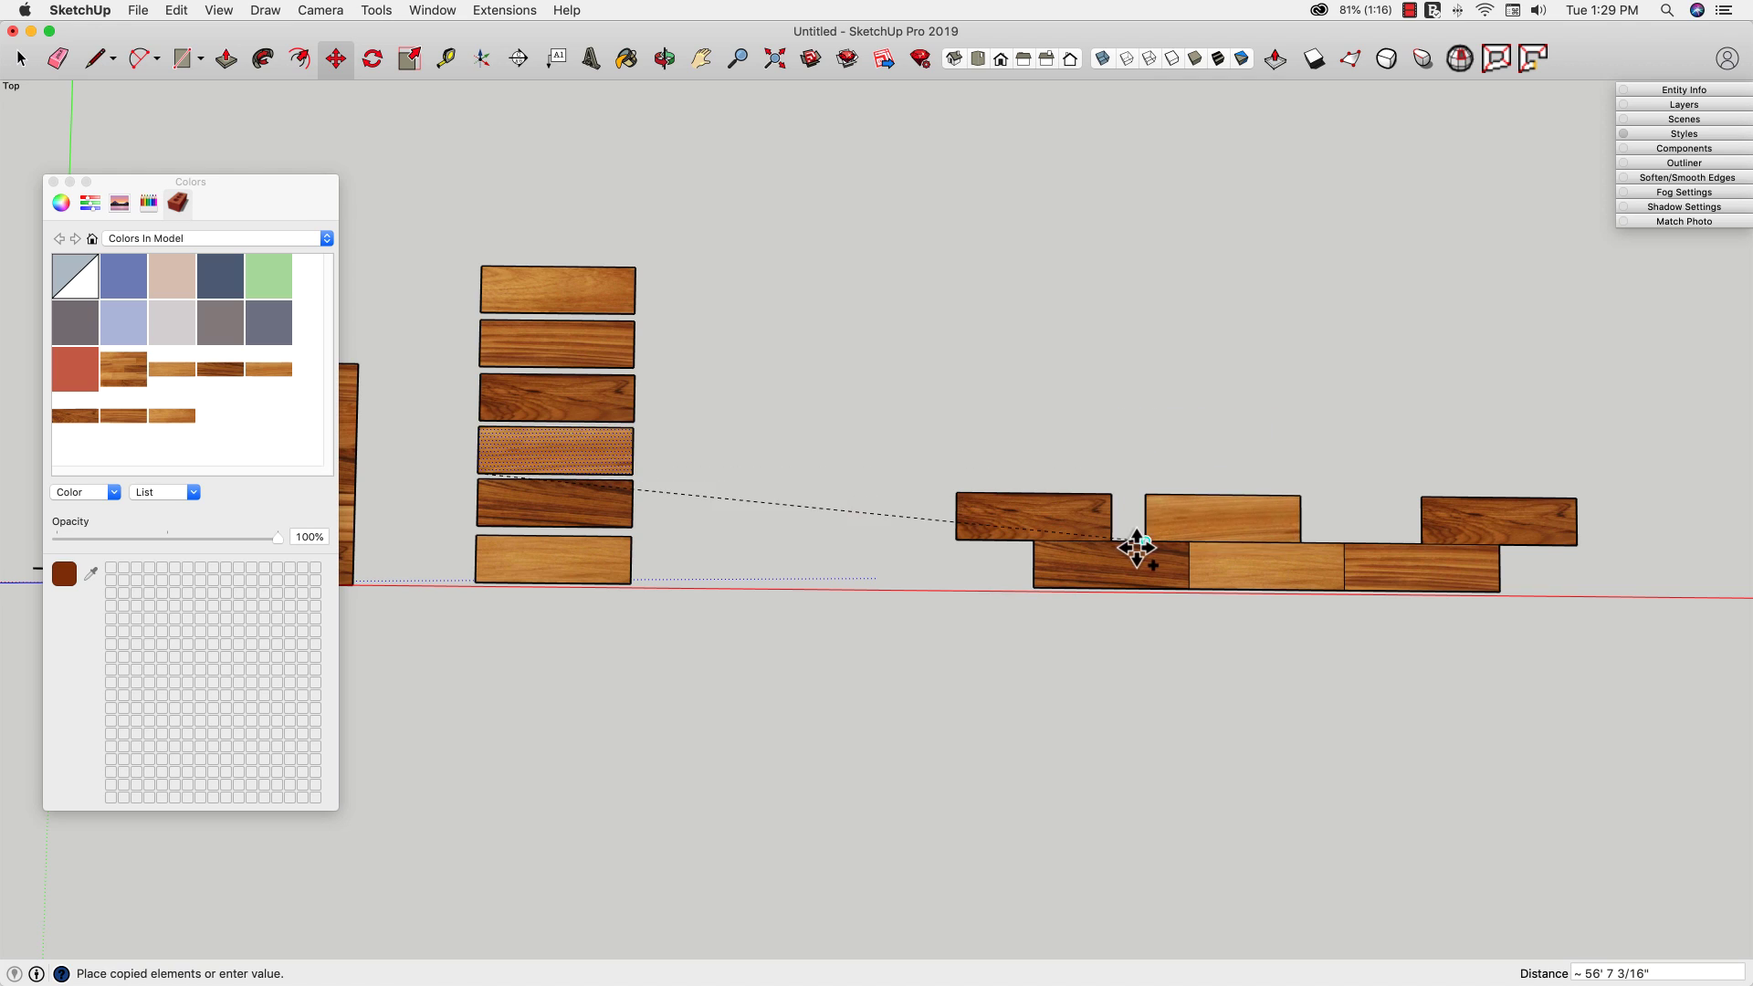
{"action": "left_click", "coordinate": [1117, 545]}
Step: Copy the top stacked board into the remaining second-row slot
{"action": "key", "text": "space"}
{"action": "left_click", "coordinate": [507, 296]}
{"action": "key", "text": "m"}
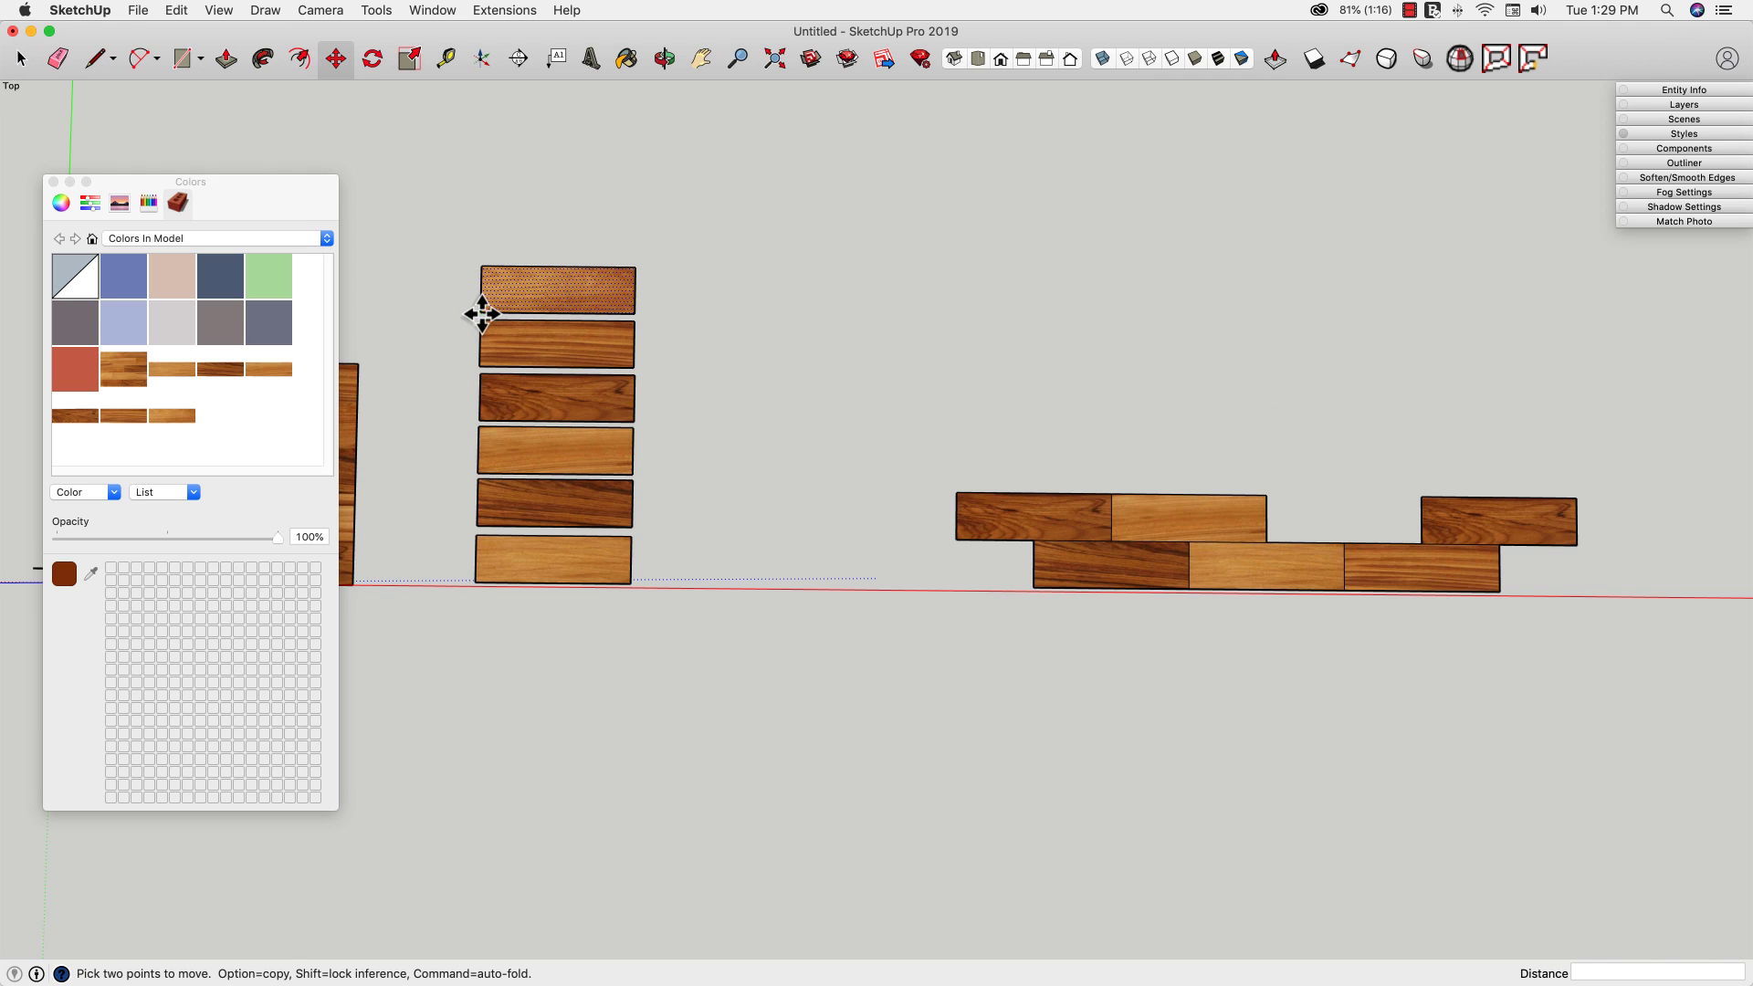
{"action": "left_click", "coordinate": [482, 314]}
{"action": "key", "text": "alt"}
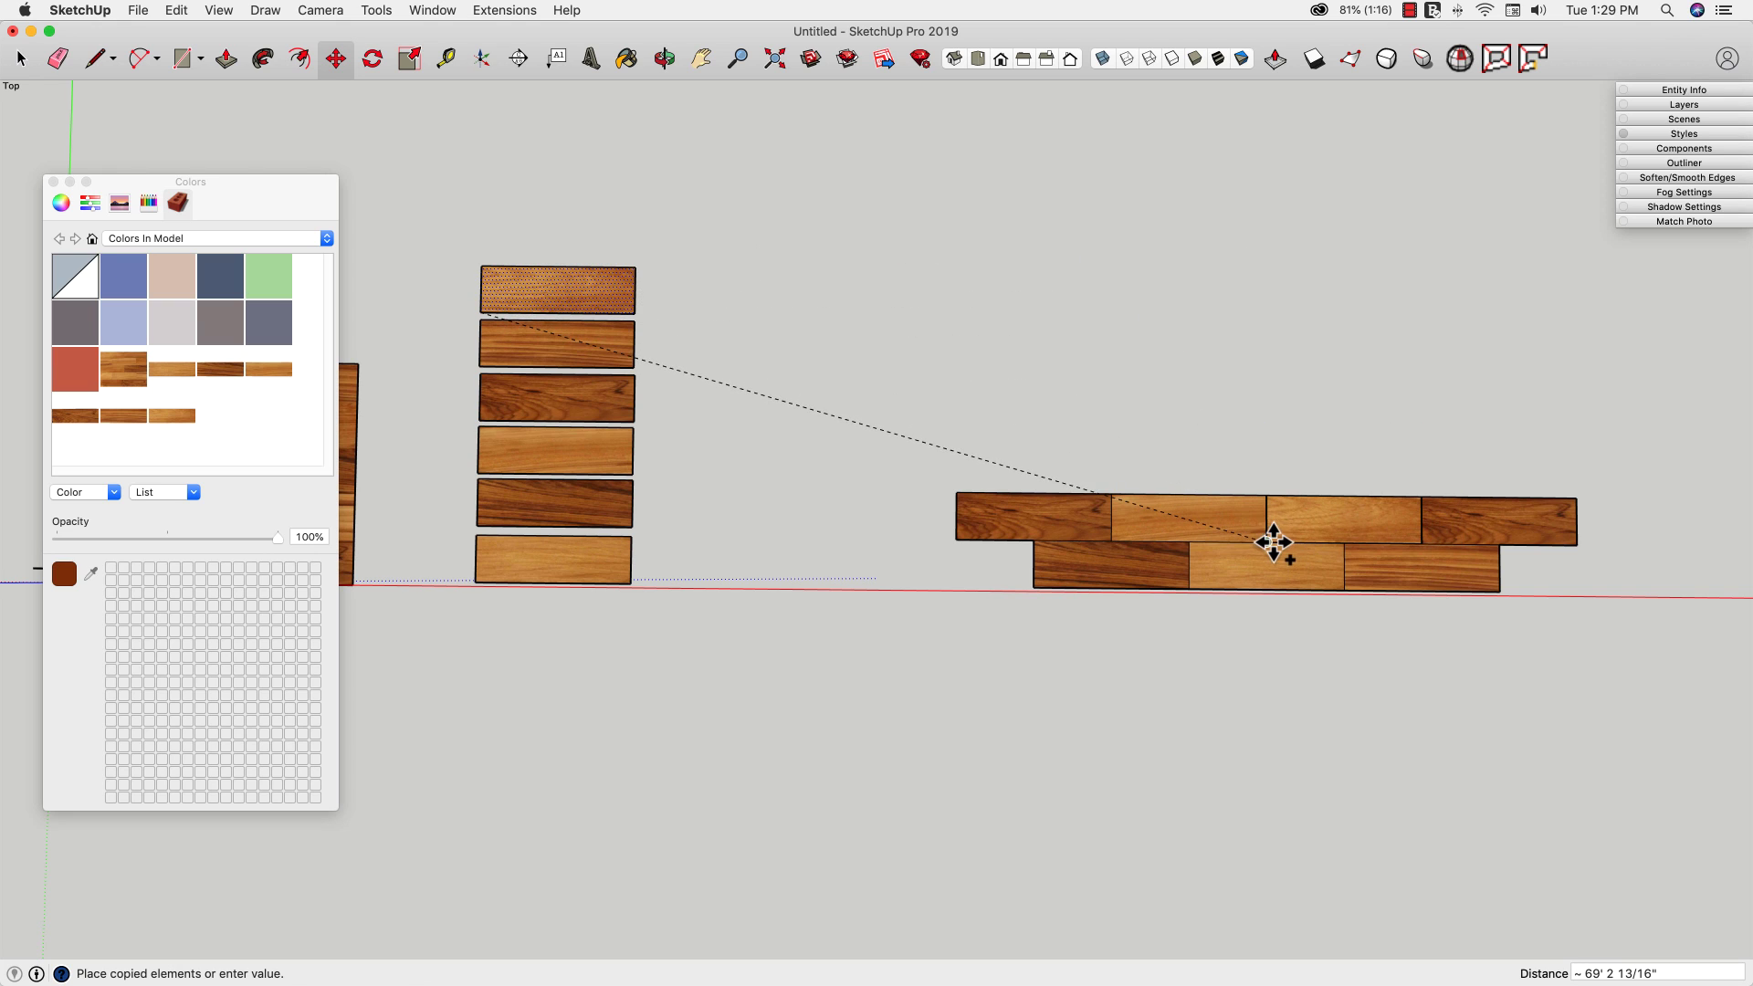
{"action": "left_click", "coordinate": [1270, 544]}
Step: Copy the bottom stack board to start a new third row above the pattern
{"action": "key", "text": "space"}
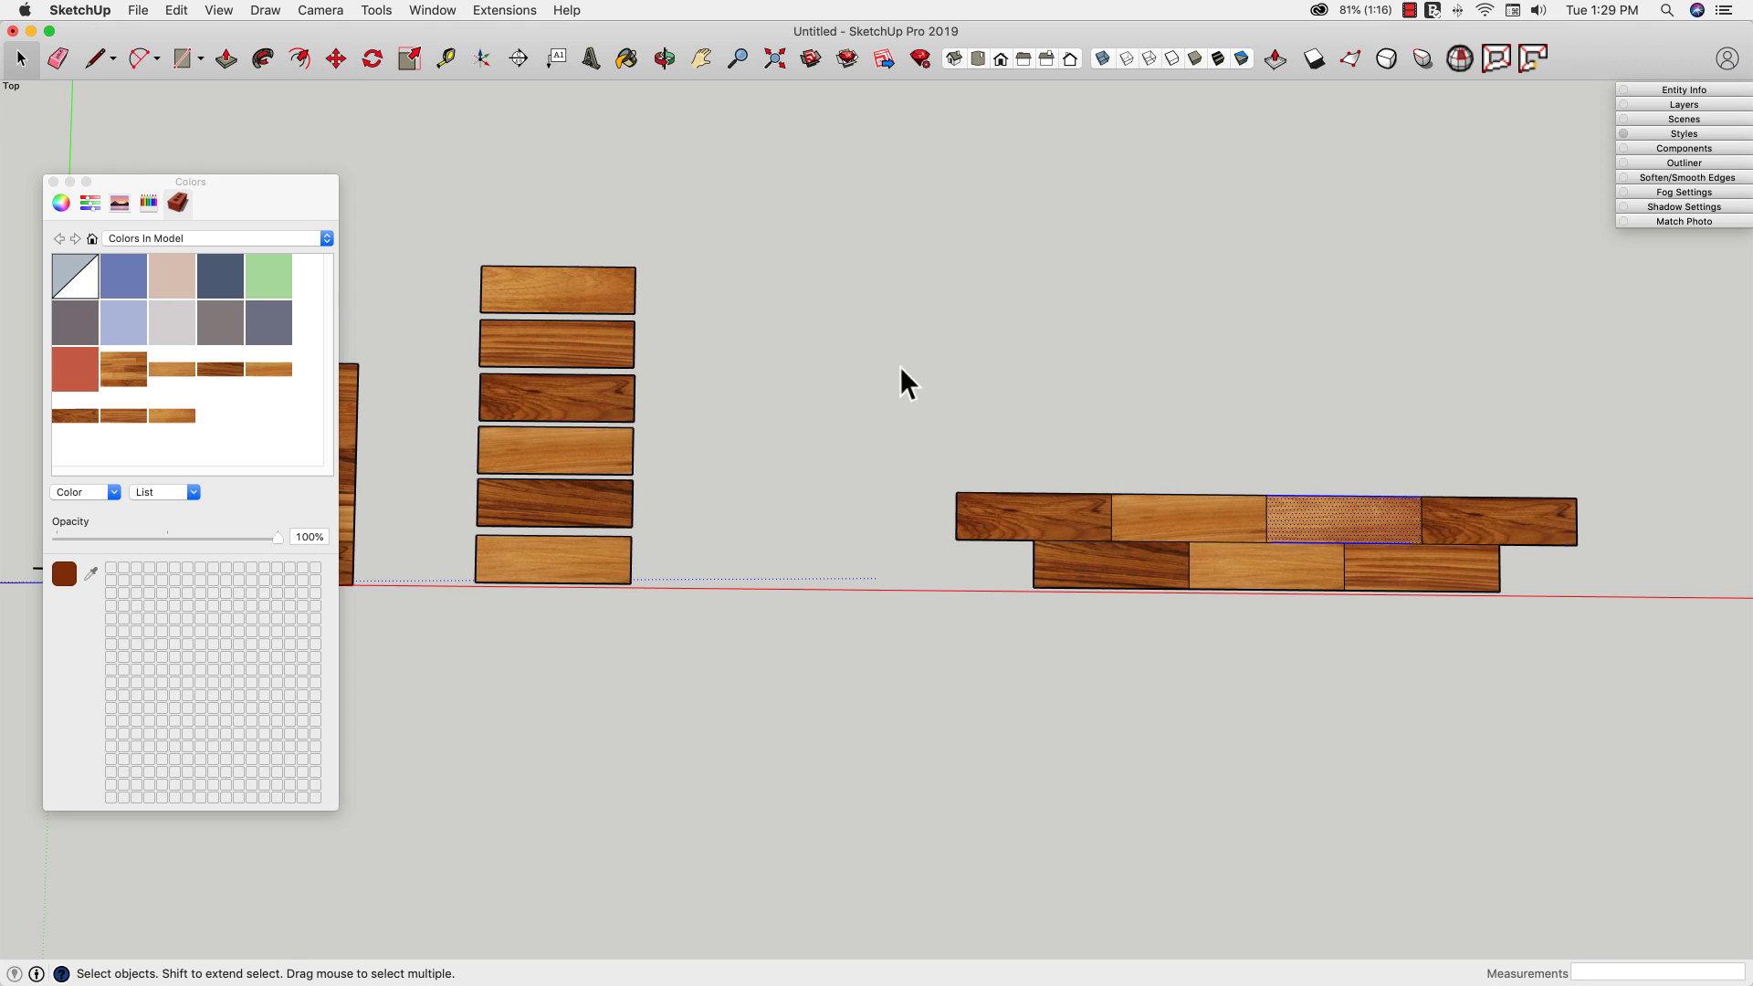
{"action": "left_click", "coordinate": [524, 562]}
{"action": "key", "text": "m"}
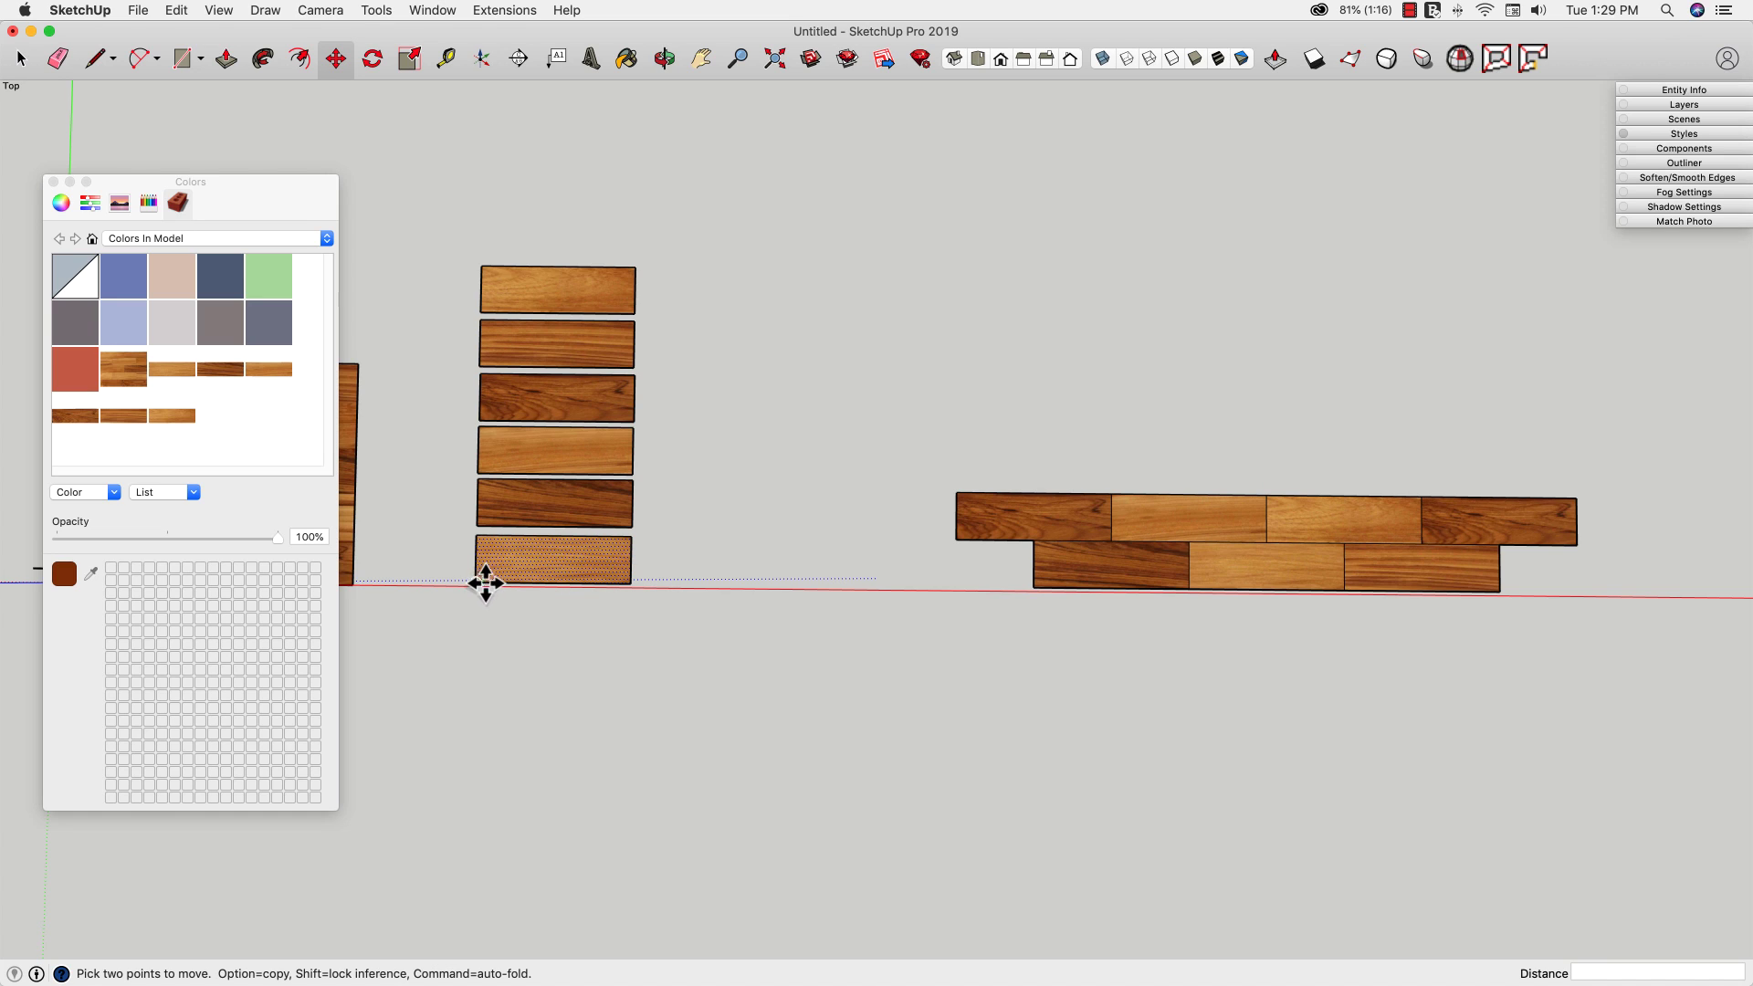
{"action": "left_click", "coordinate": [561, 583]}
{"action": "key", "text": "alt"}
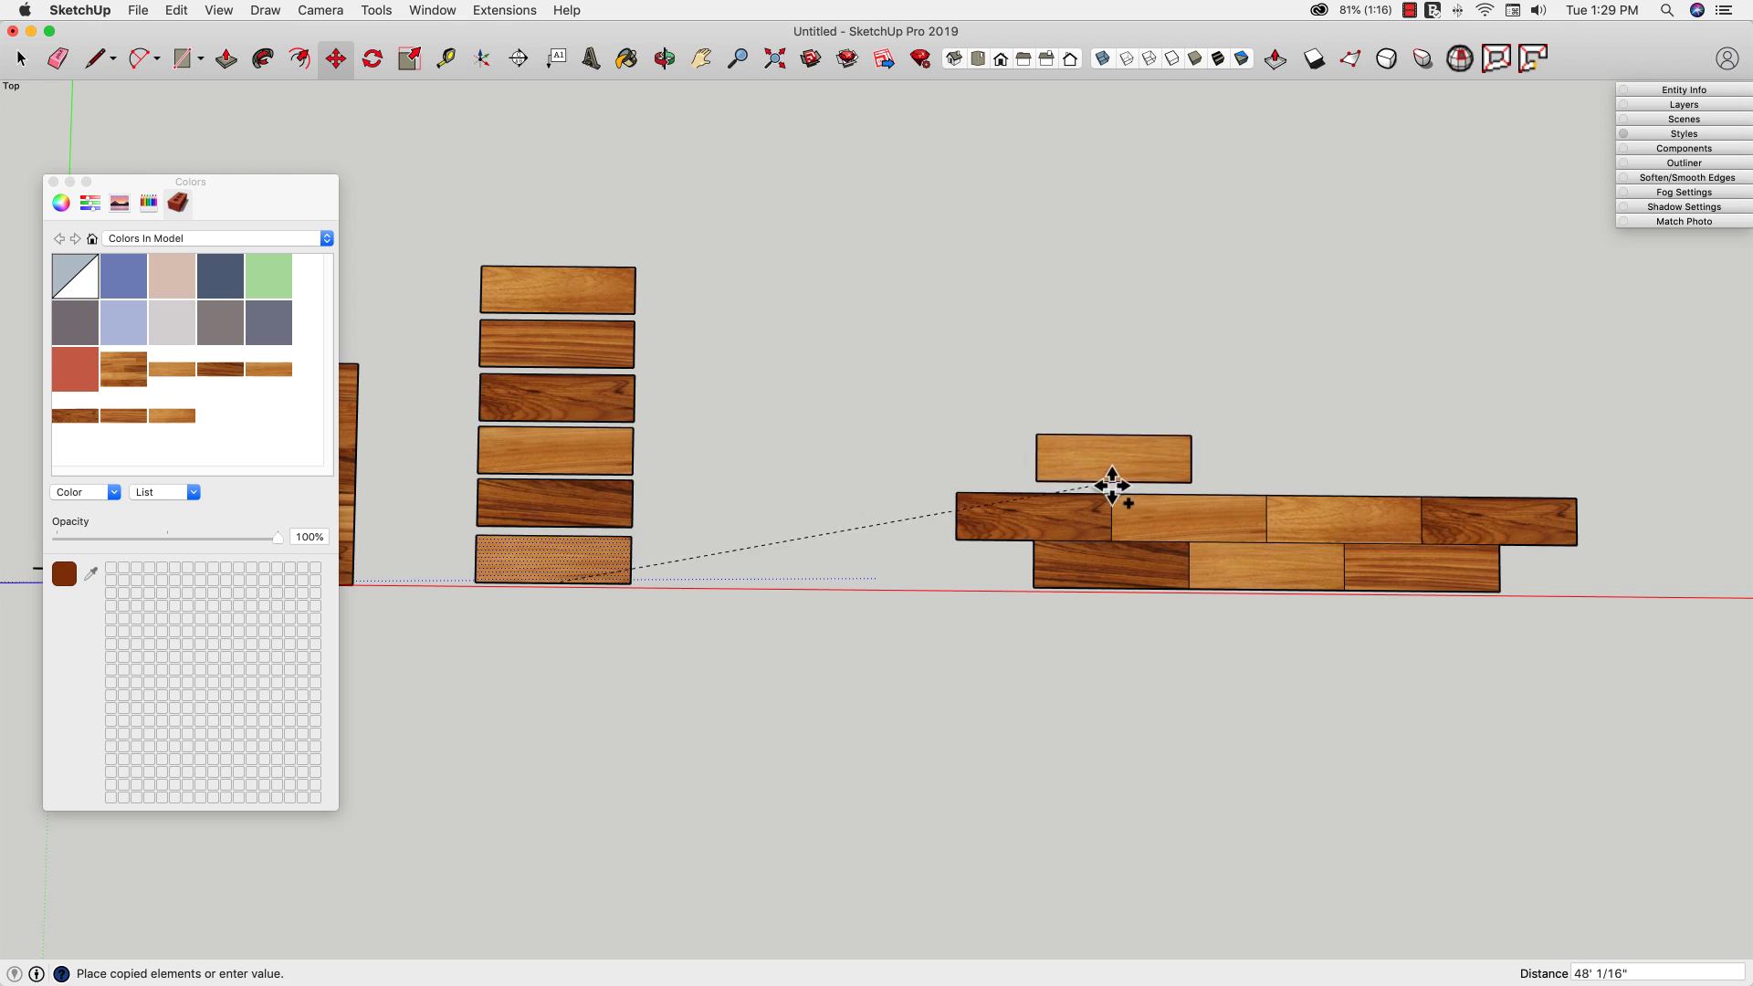
{"action": "left_click", "coordinate": [1112, 493]}
Step: Copy the third stack board beside it in the third row
{"action": "key", "text": "space"}
{"action": "left_click", "coordinate": [568, 397]}
{"action": "key", "text": "m"}
{"action": "left_click", "coordinate": [556, 422]}
{"action": "key", "text": "alt"}
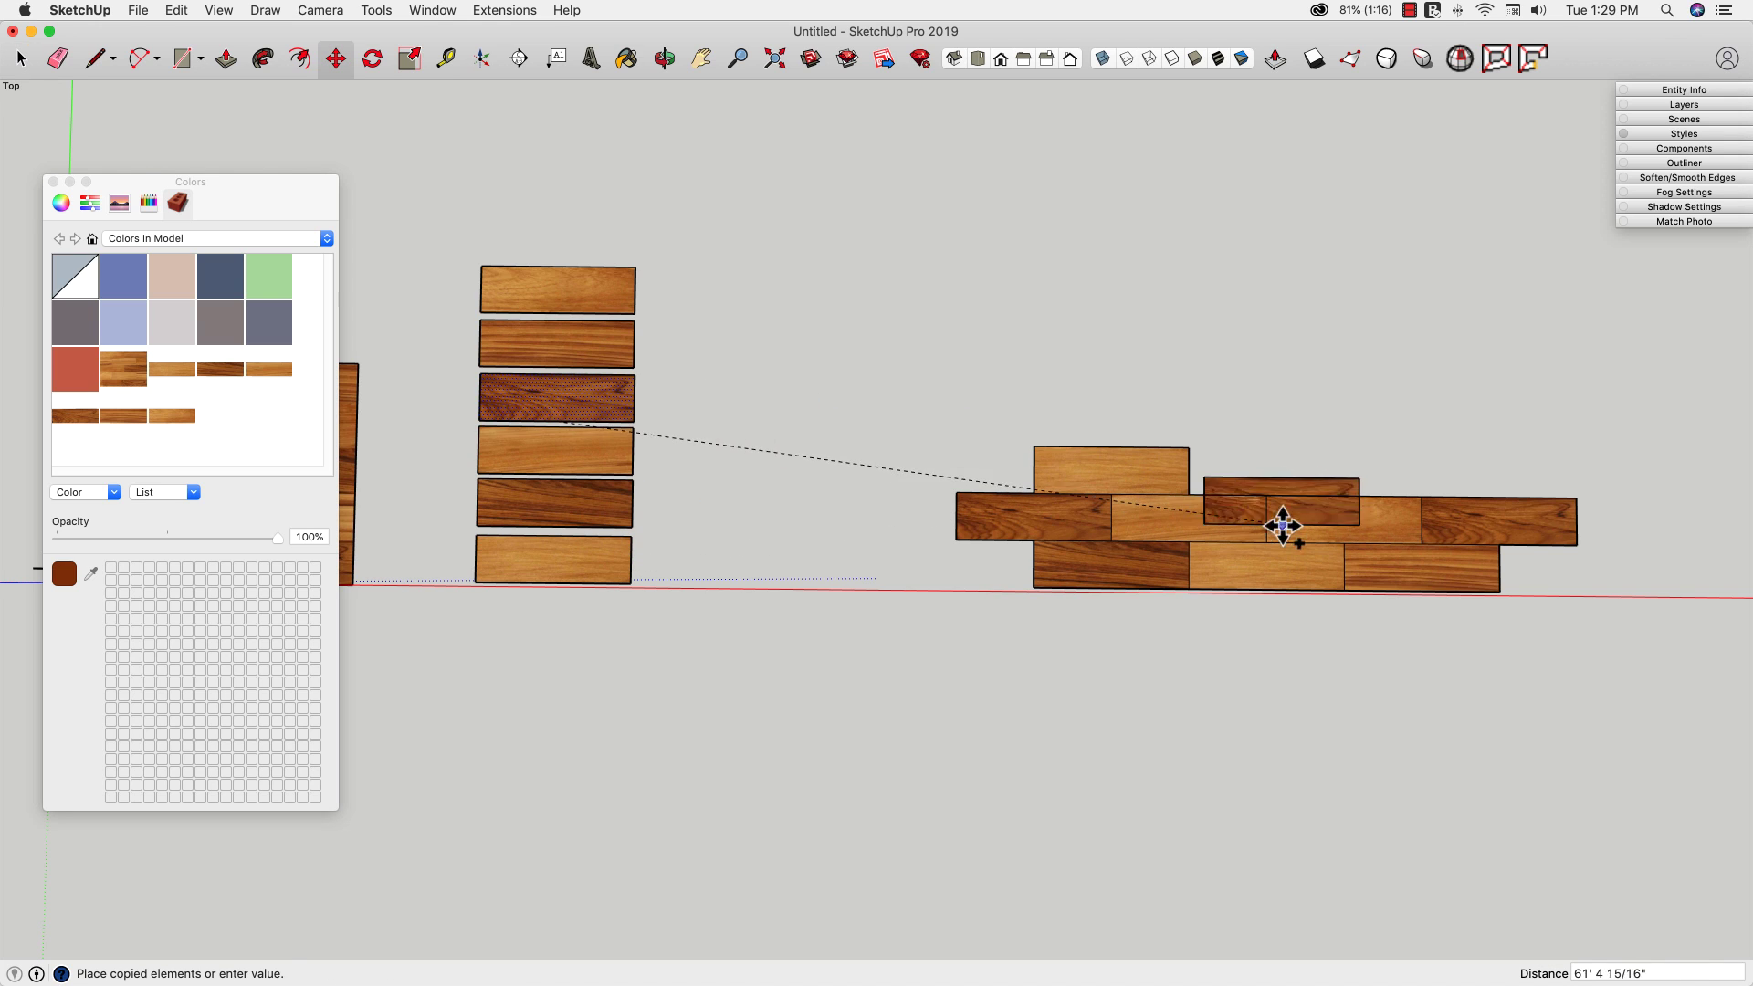
{"action": "left_click", "coordinate": [1268, 495]}
Step: Cancel a top-board copy, then copy the fifth stack board to the third row's right end
{"action": "key", "text": "space"}
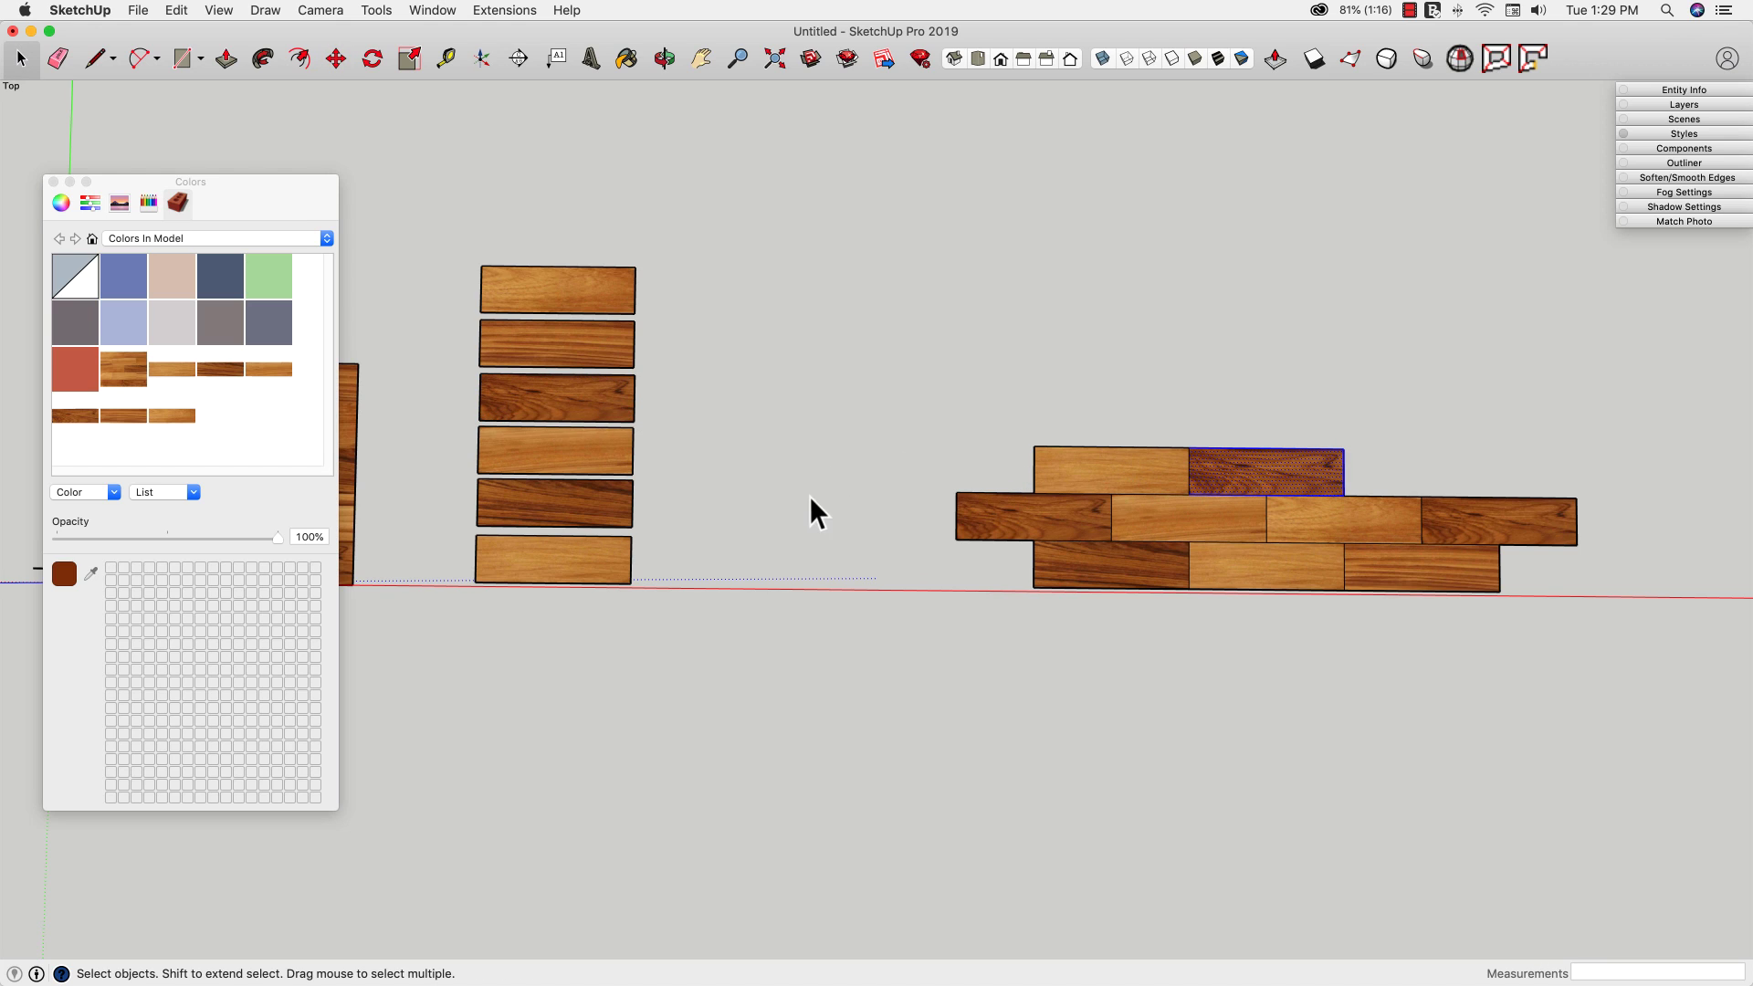
{"action": "left_click", "coordinate": [539, 279]}
{"action": "key", "text": "m"}
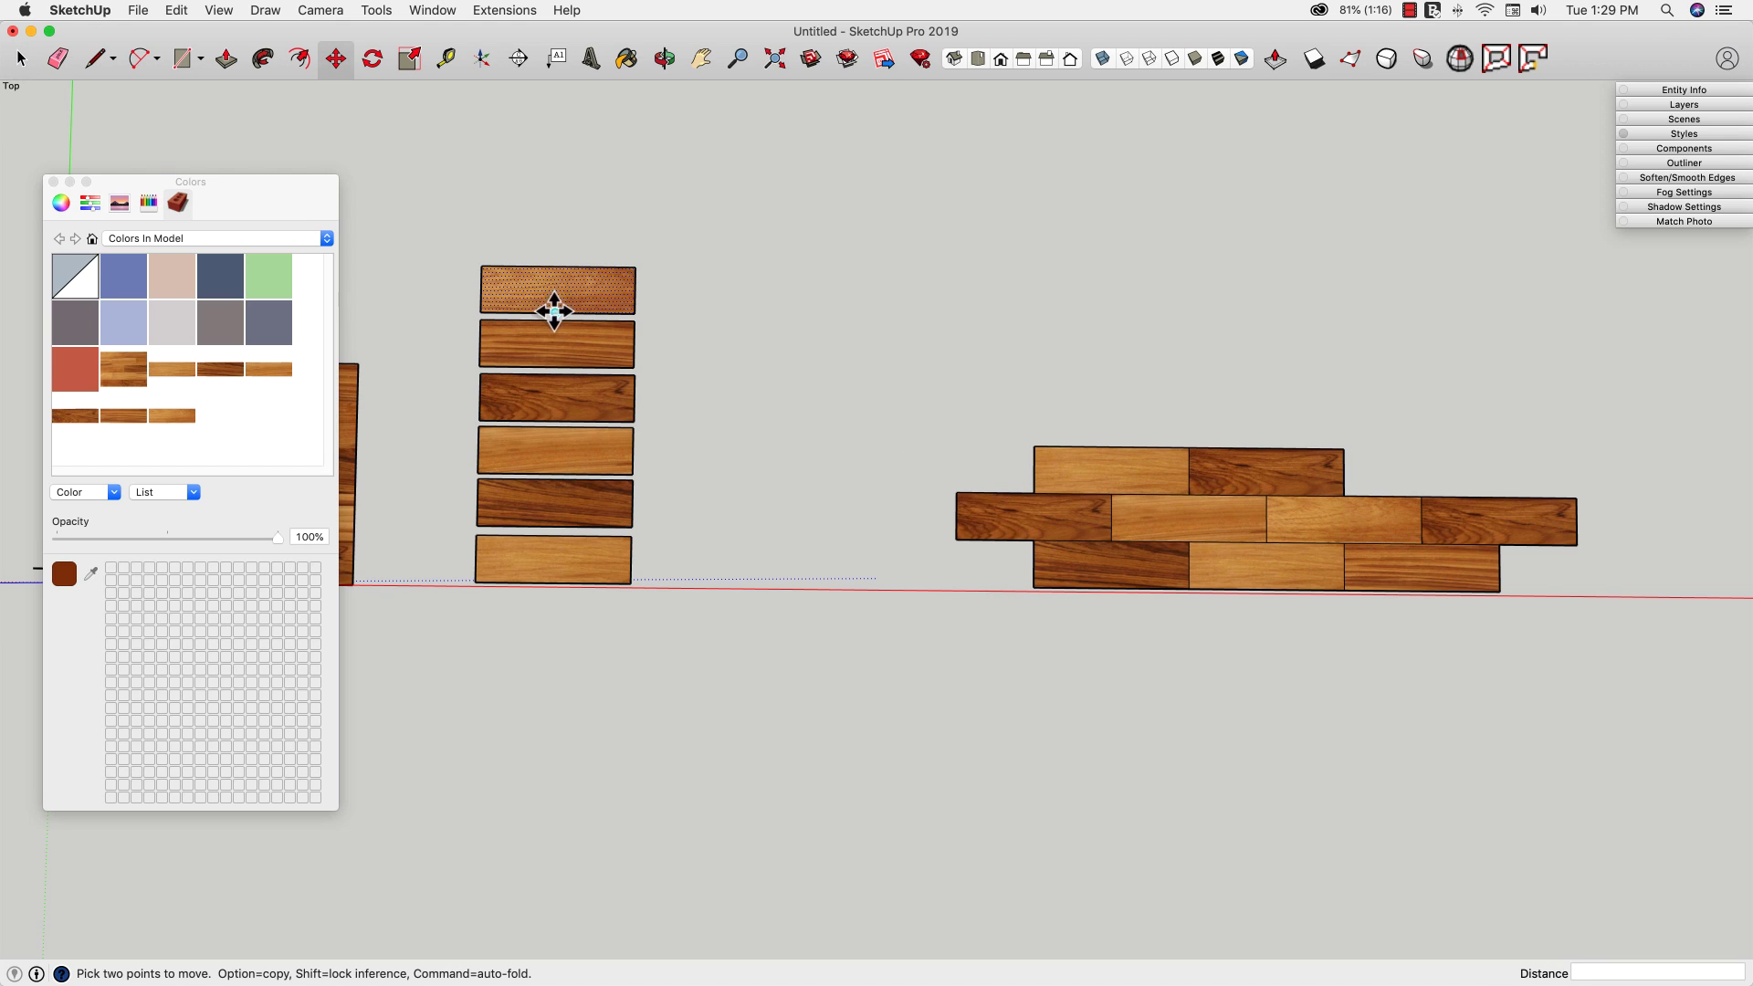
{"action": "left_click", "coordinate": [554, 312]}
{"action": "key", "text": "alt"}
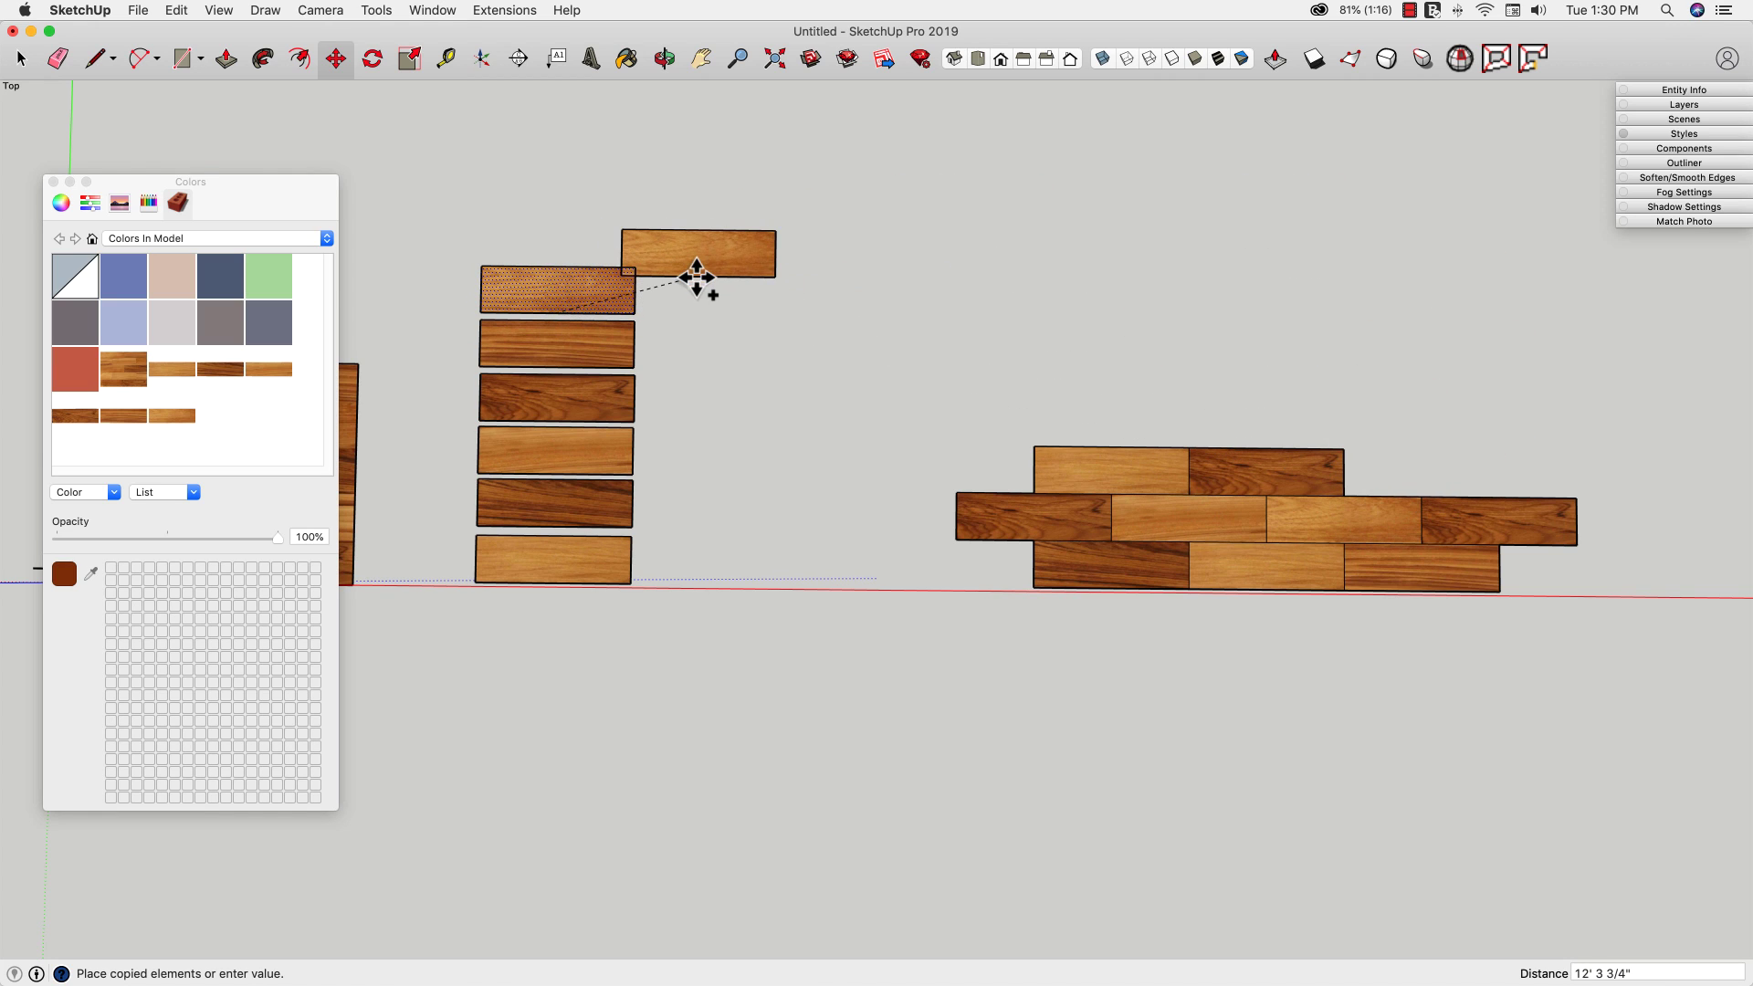
{"action": "key", "text": "Escape"}
{"action": "key", "text": "space"}
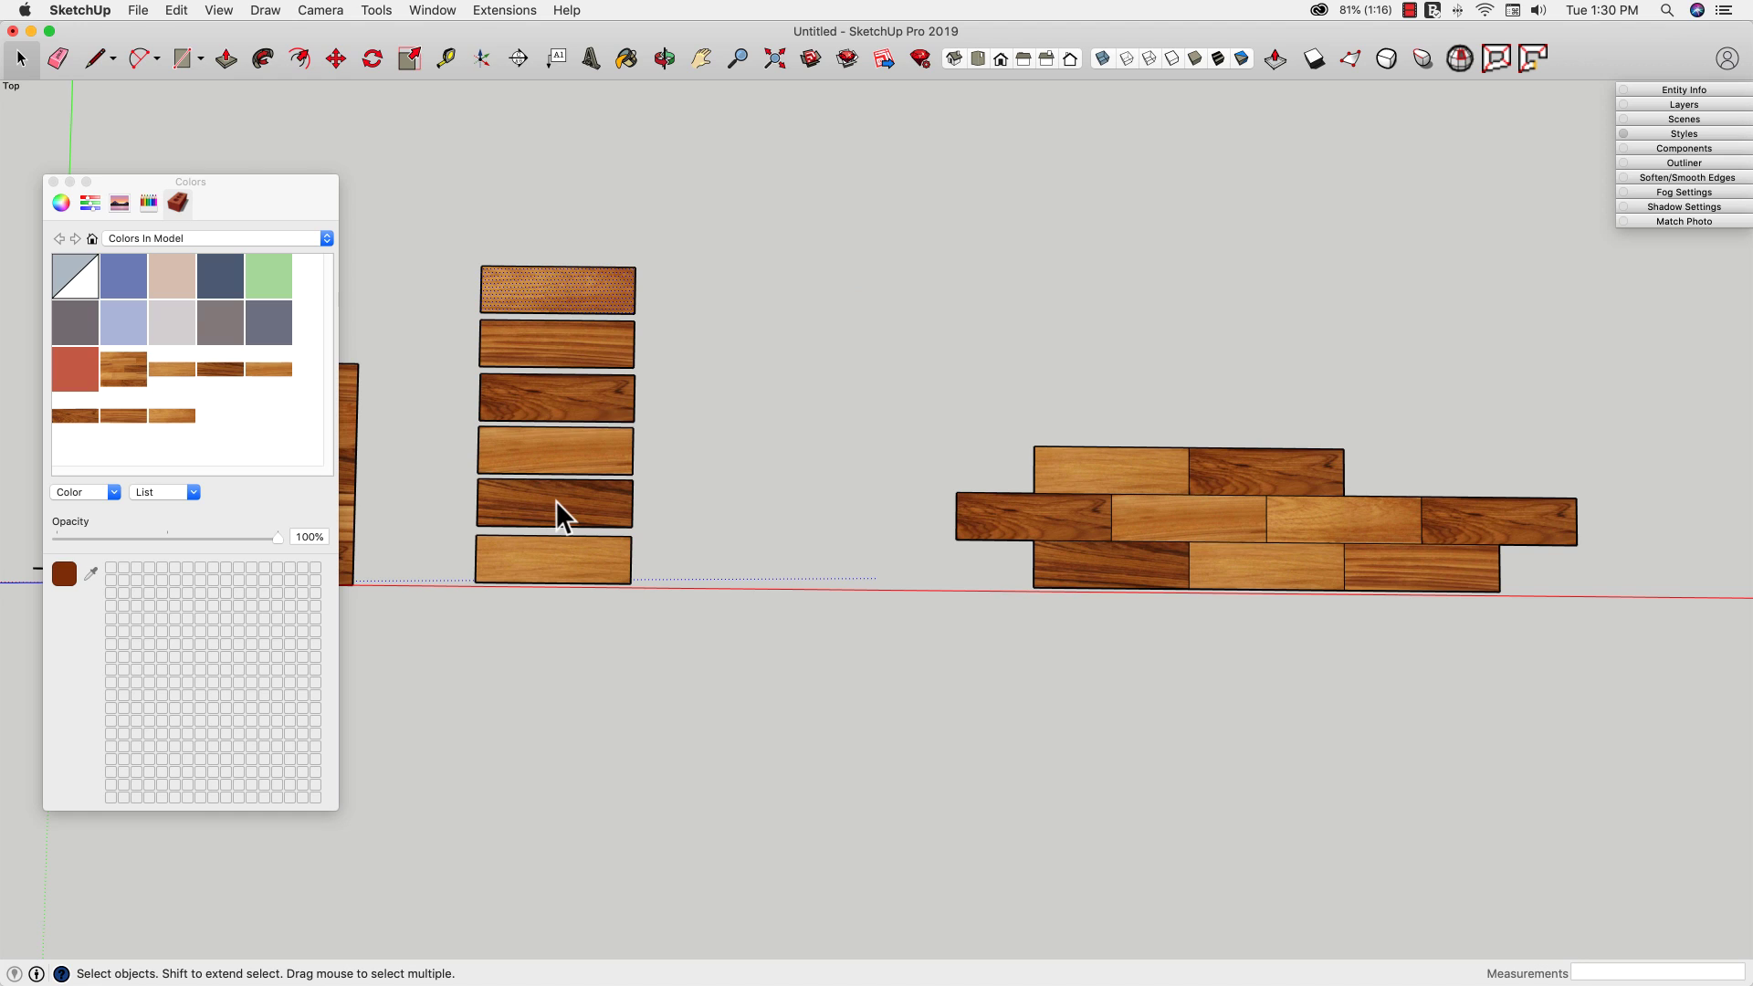
{"action": "left_click", "coordinate": [556, 500]}
{"action": "key", "text": "m"}
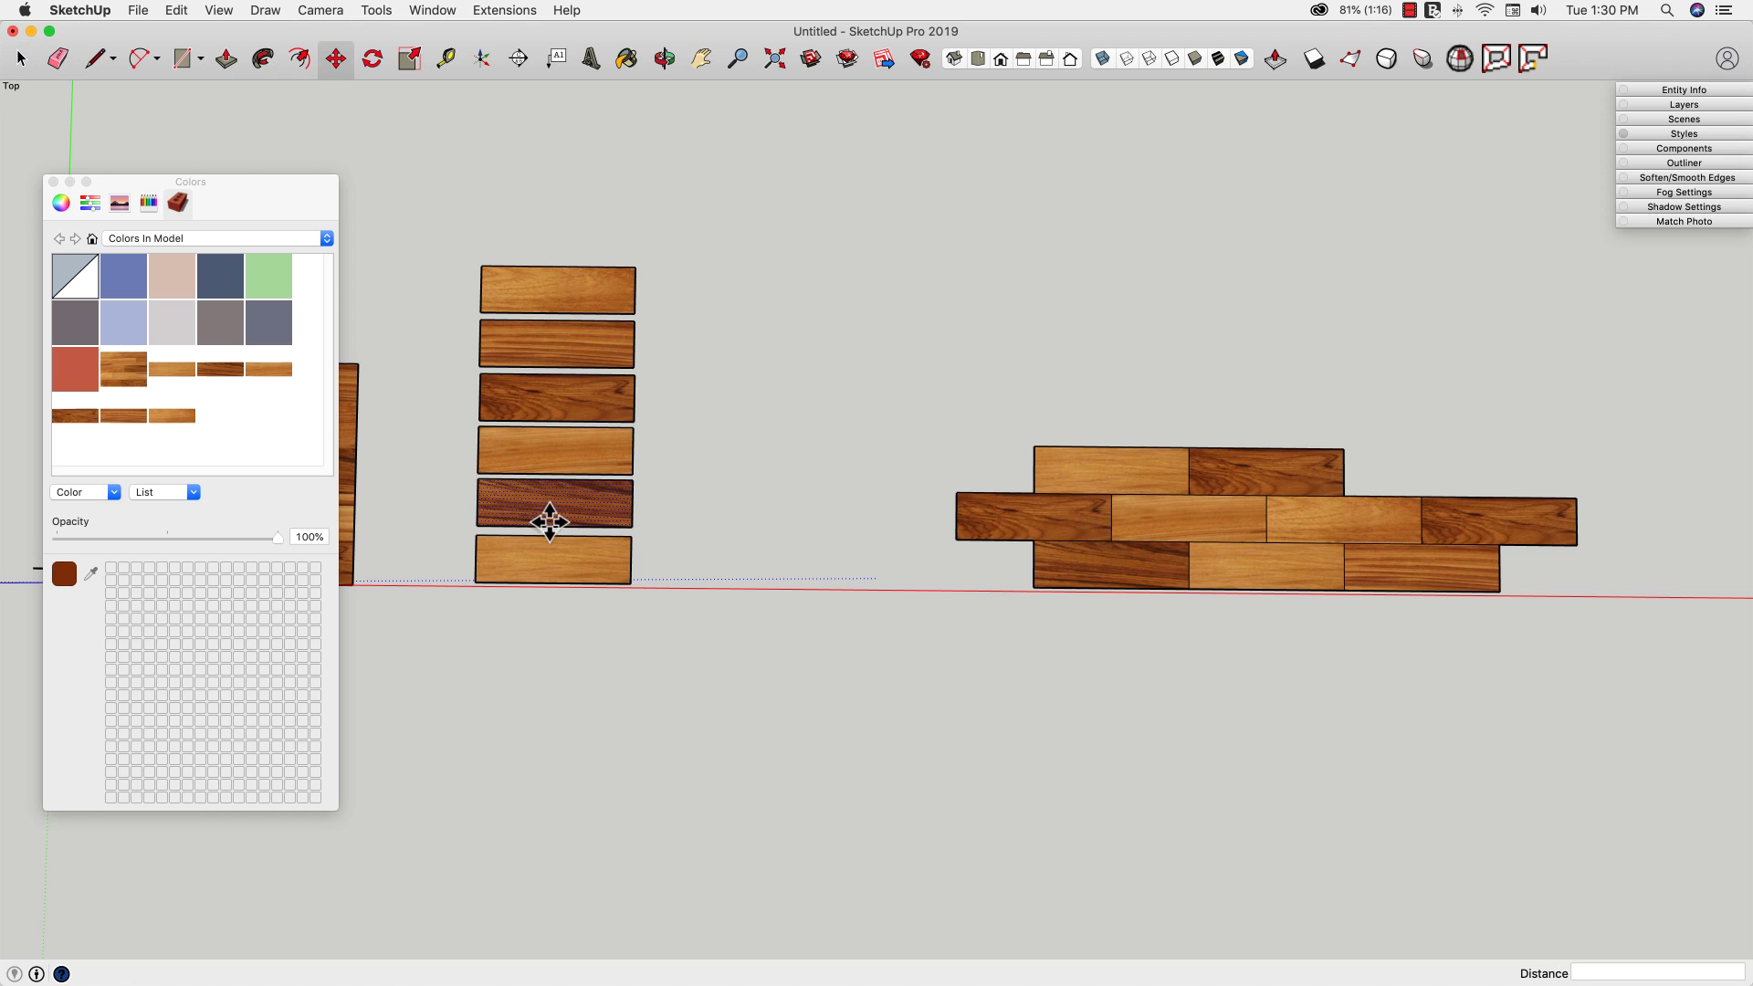
{"action": "left_click", "coordinate": [476, 526]}
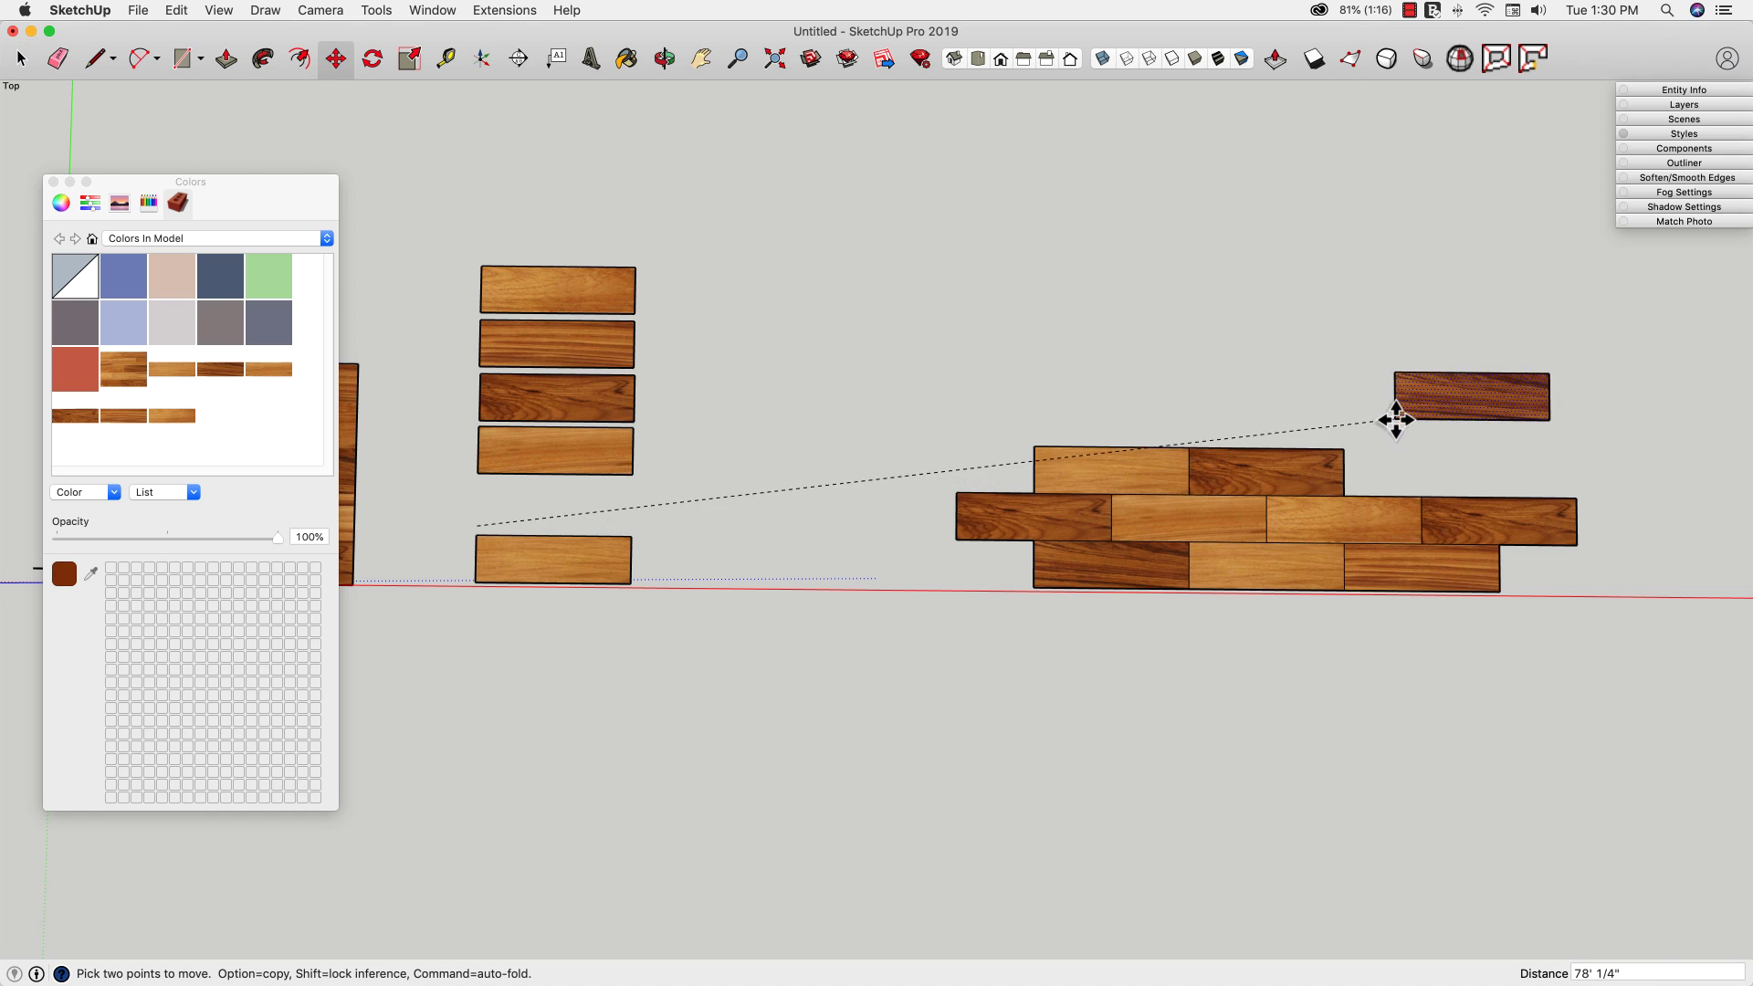
{"action": "key", "text": "alt"}
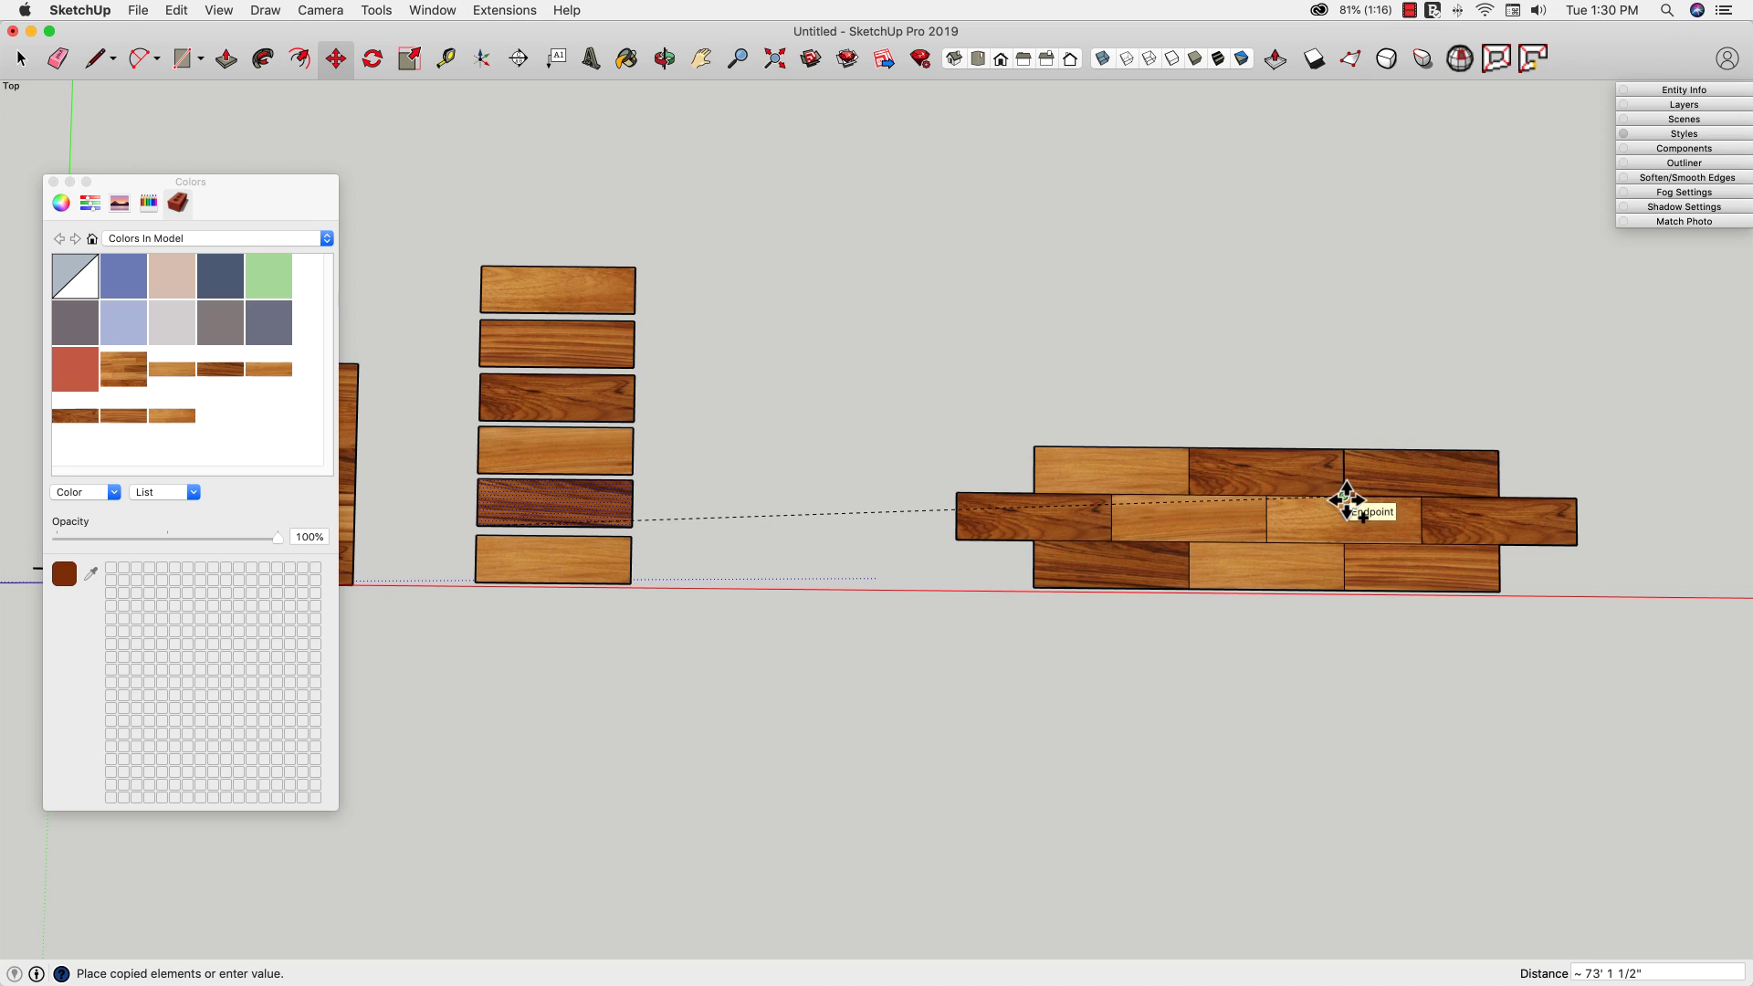
{"action": "left_click", "coordinate": [1346, 499]}
{"action": "key", "text": "space"}
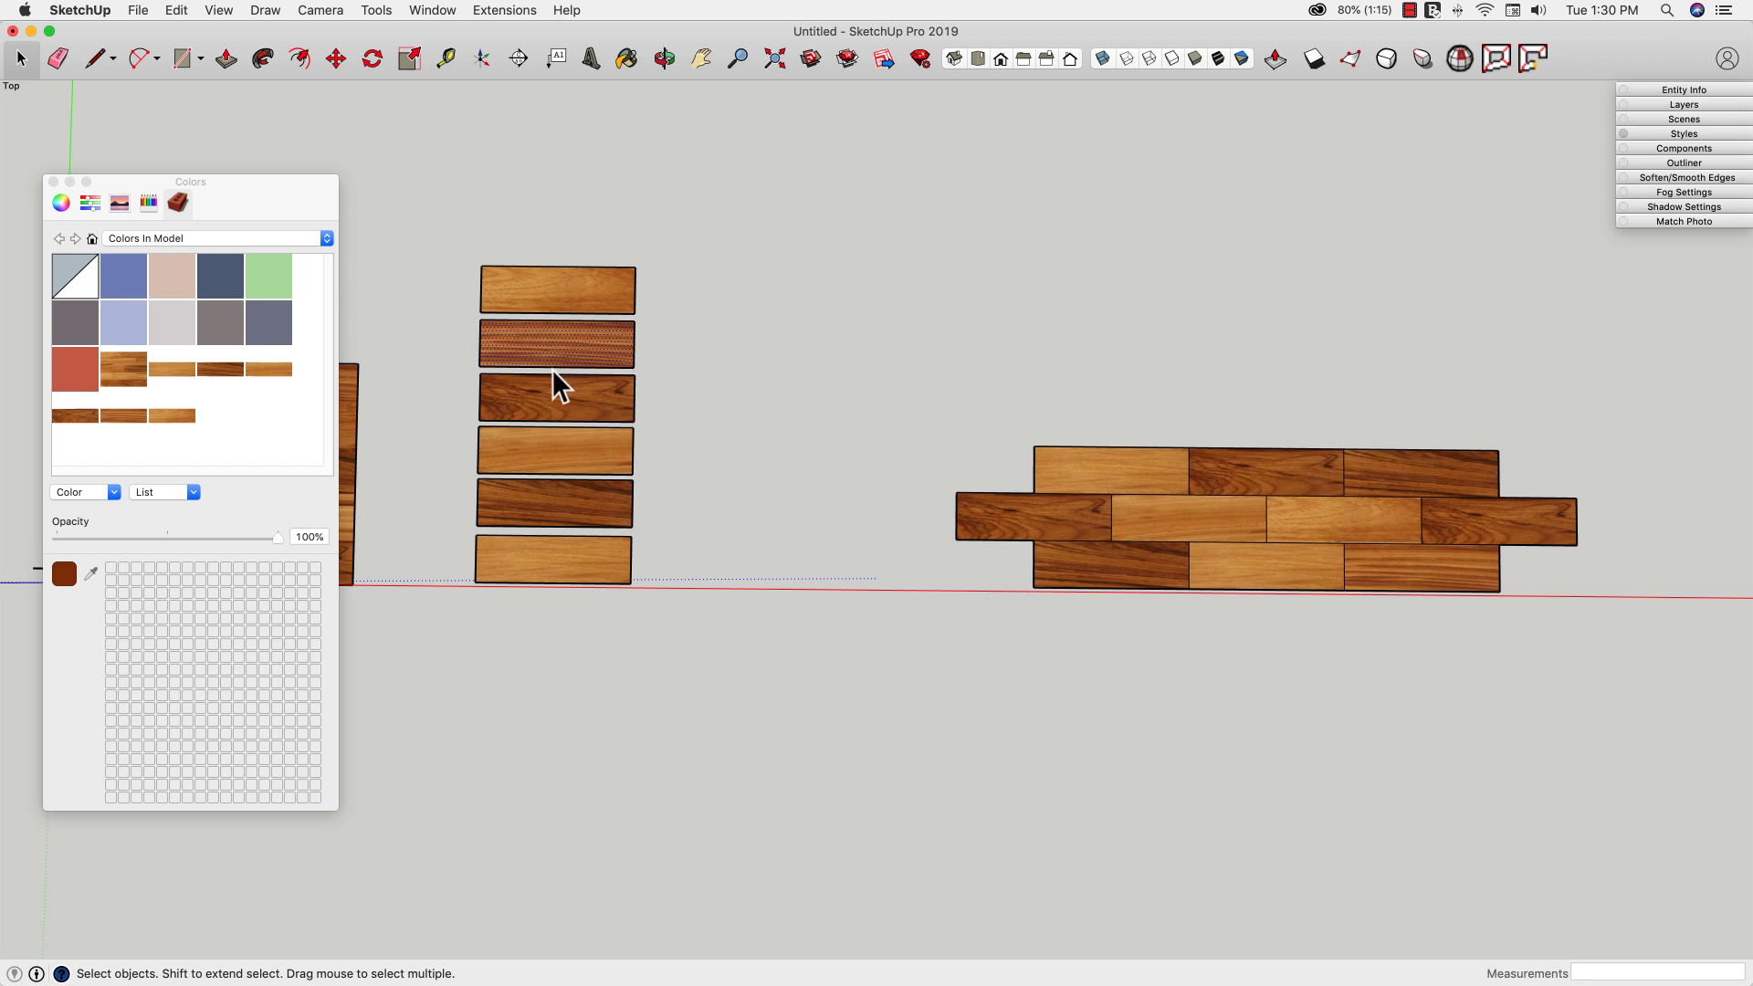
Step: Copy the second stack board to both the left and right ends of a new fourth row
{"action": "key", "text": "m"}
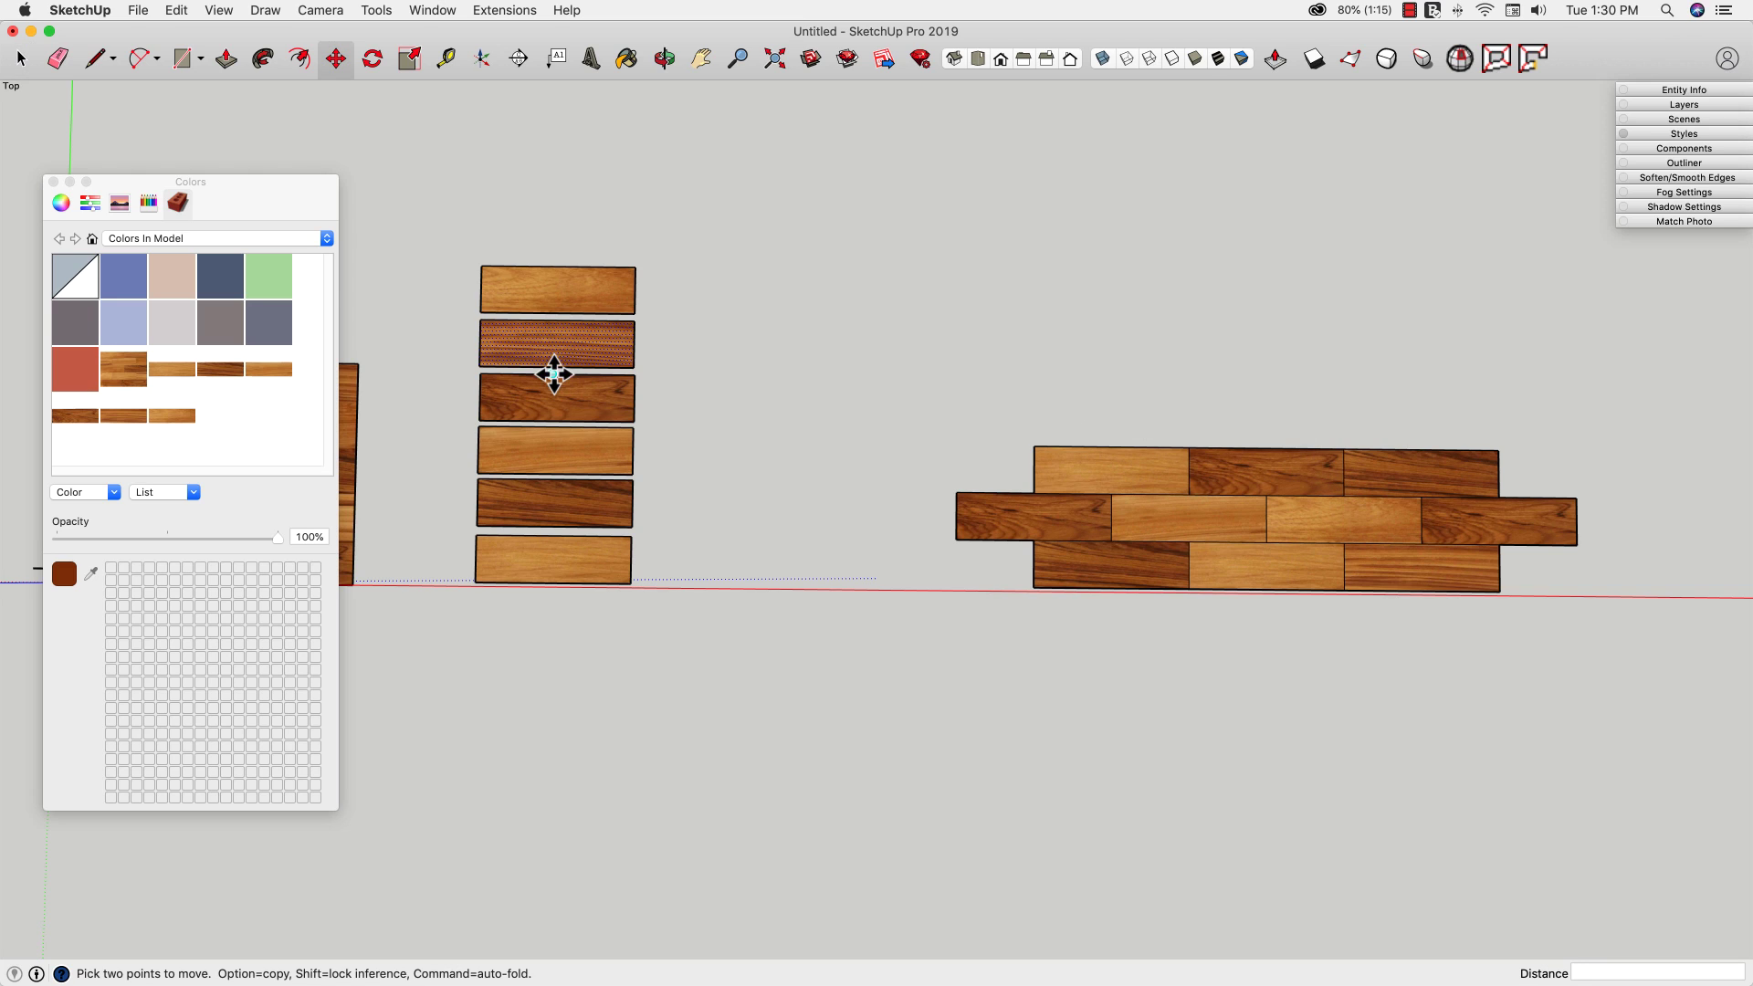
{"action": "left_click", "coordinate": [481, 359]}
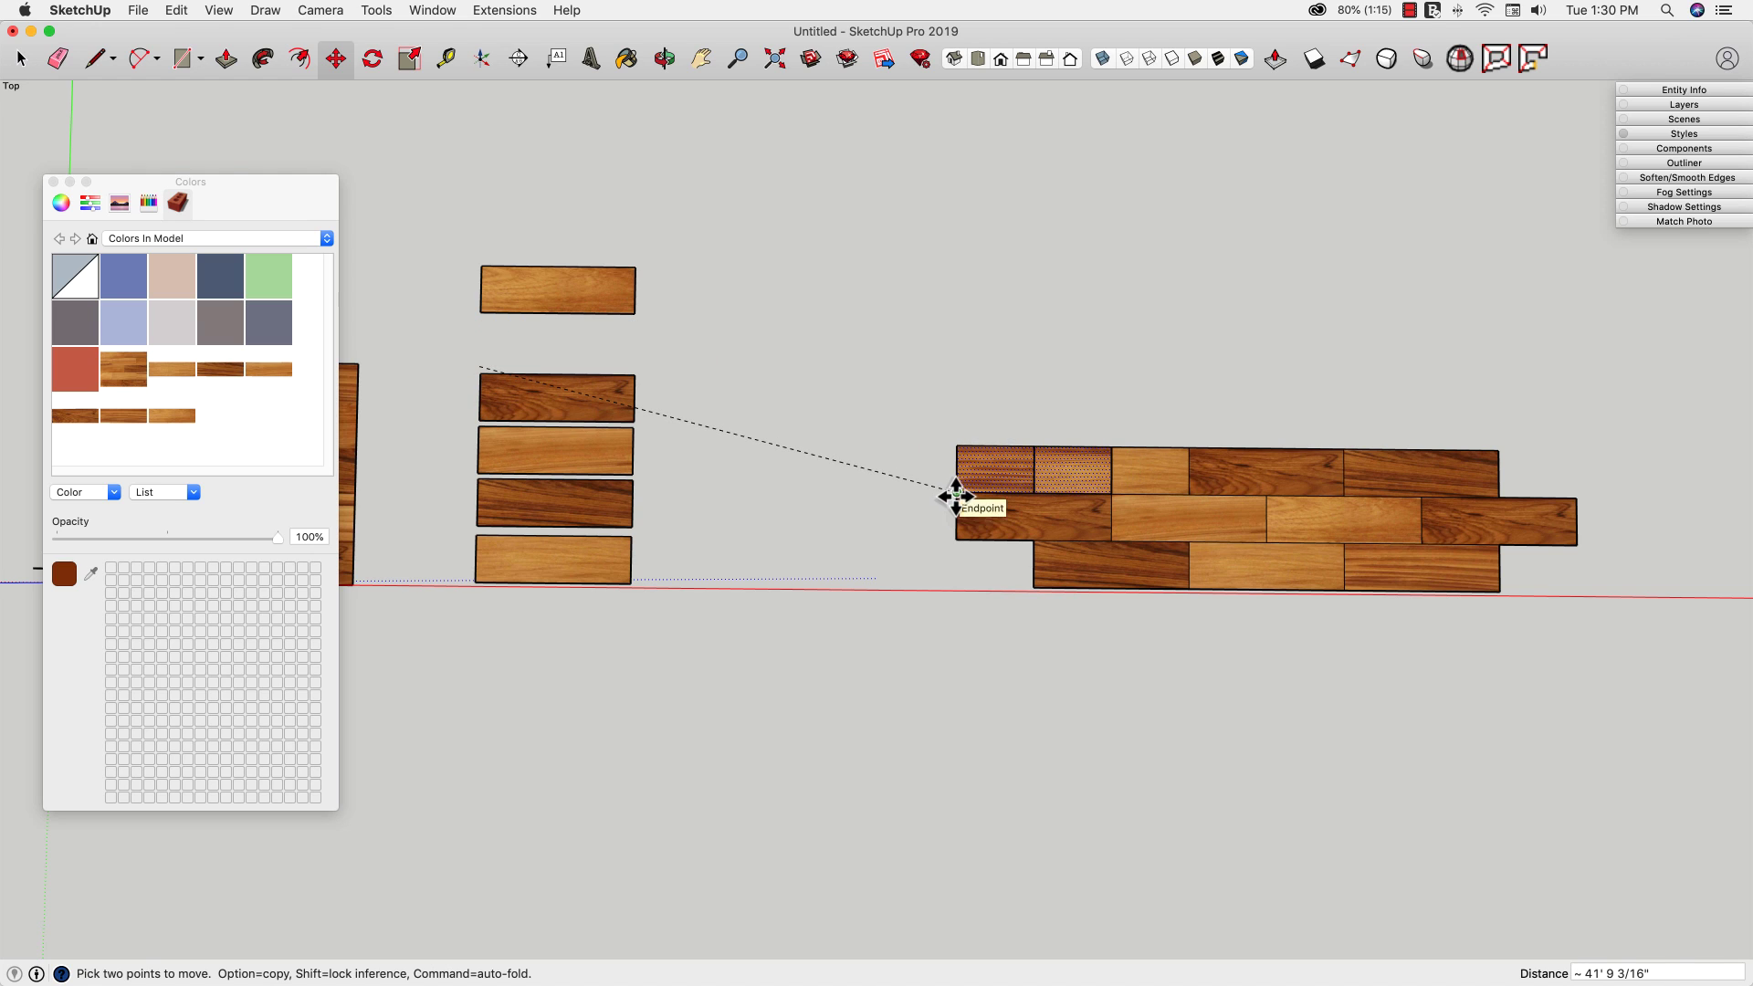
{"action": "key", "text": "alt"}
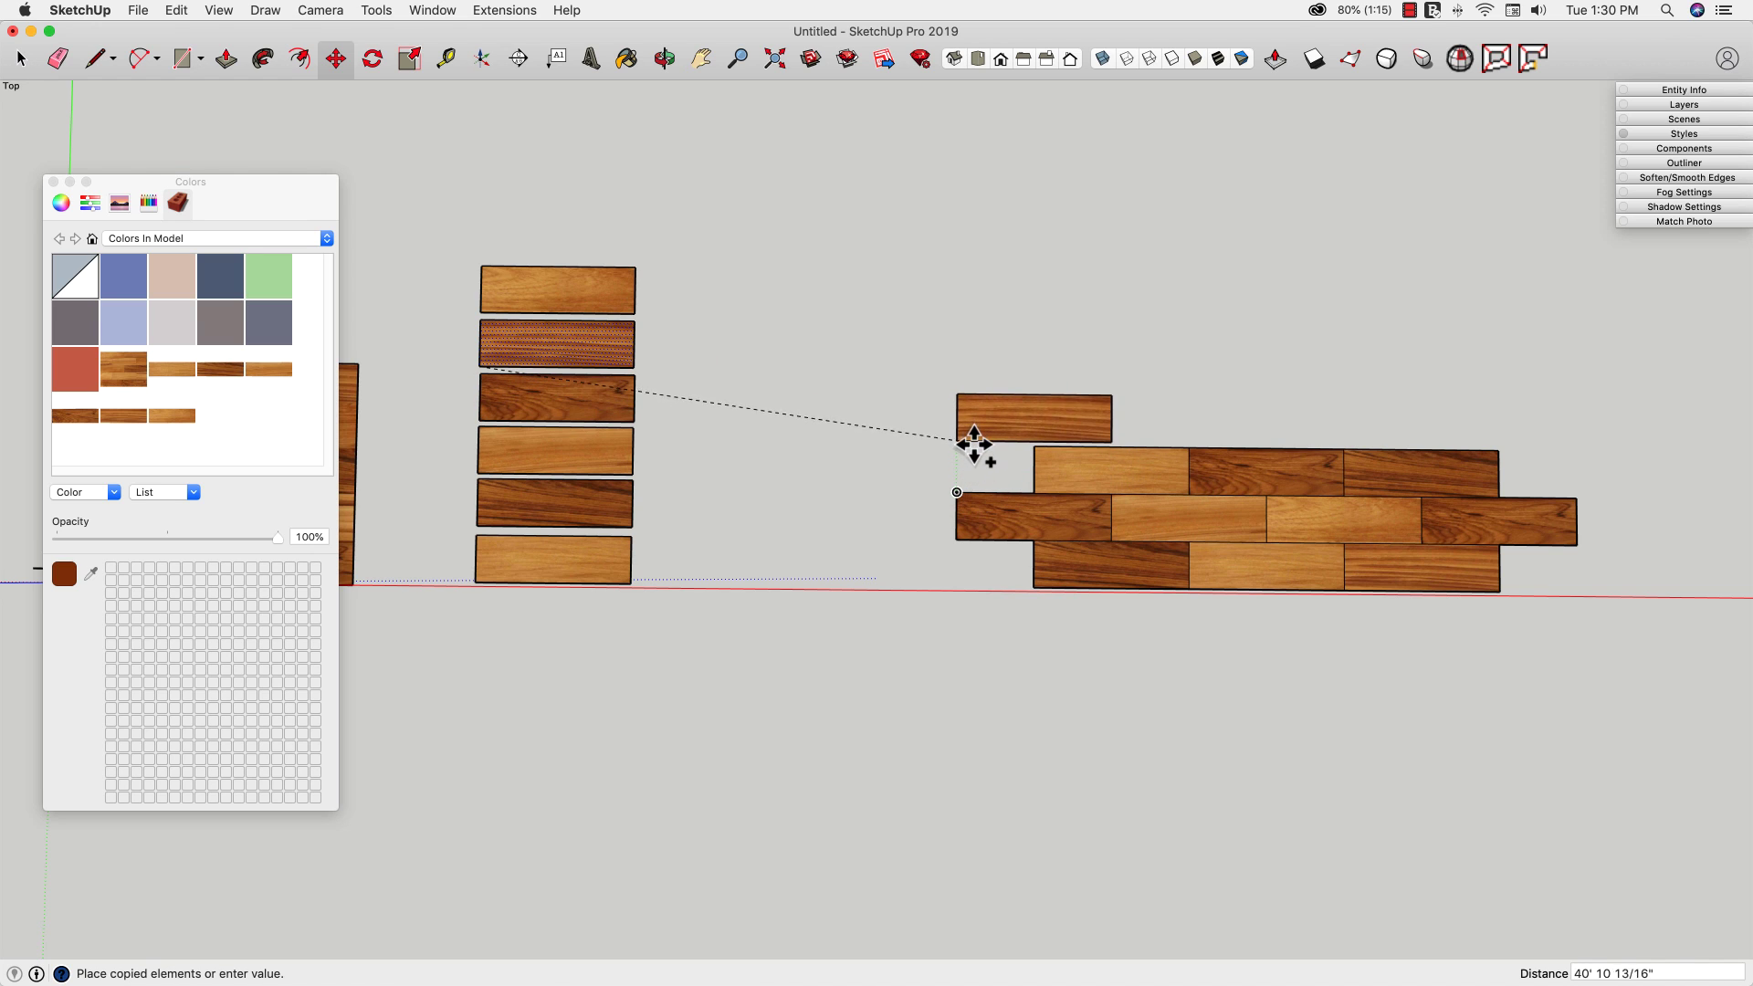
{"action": "left_click", "coordinate": [1037, 442]}
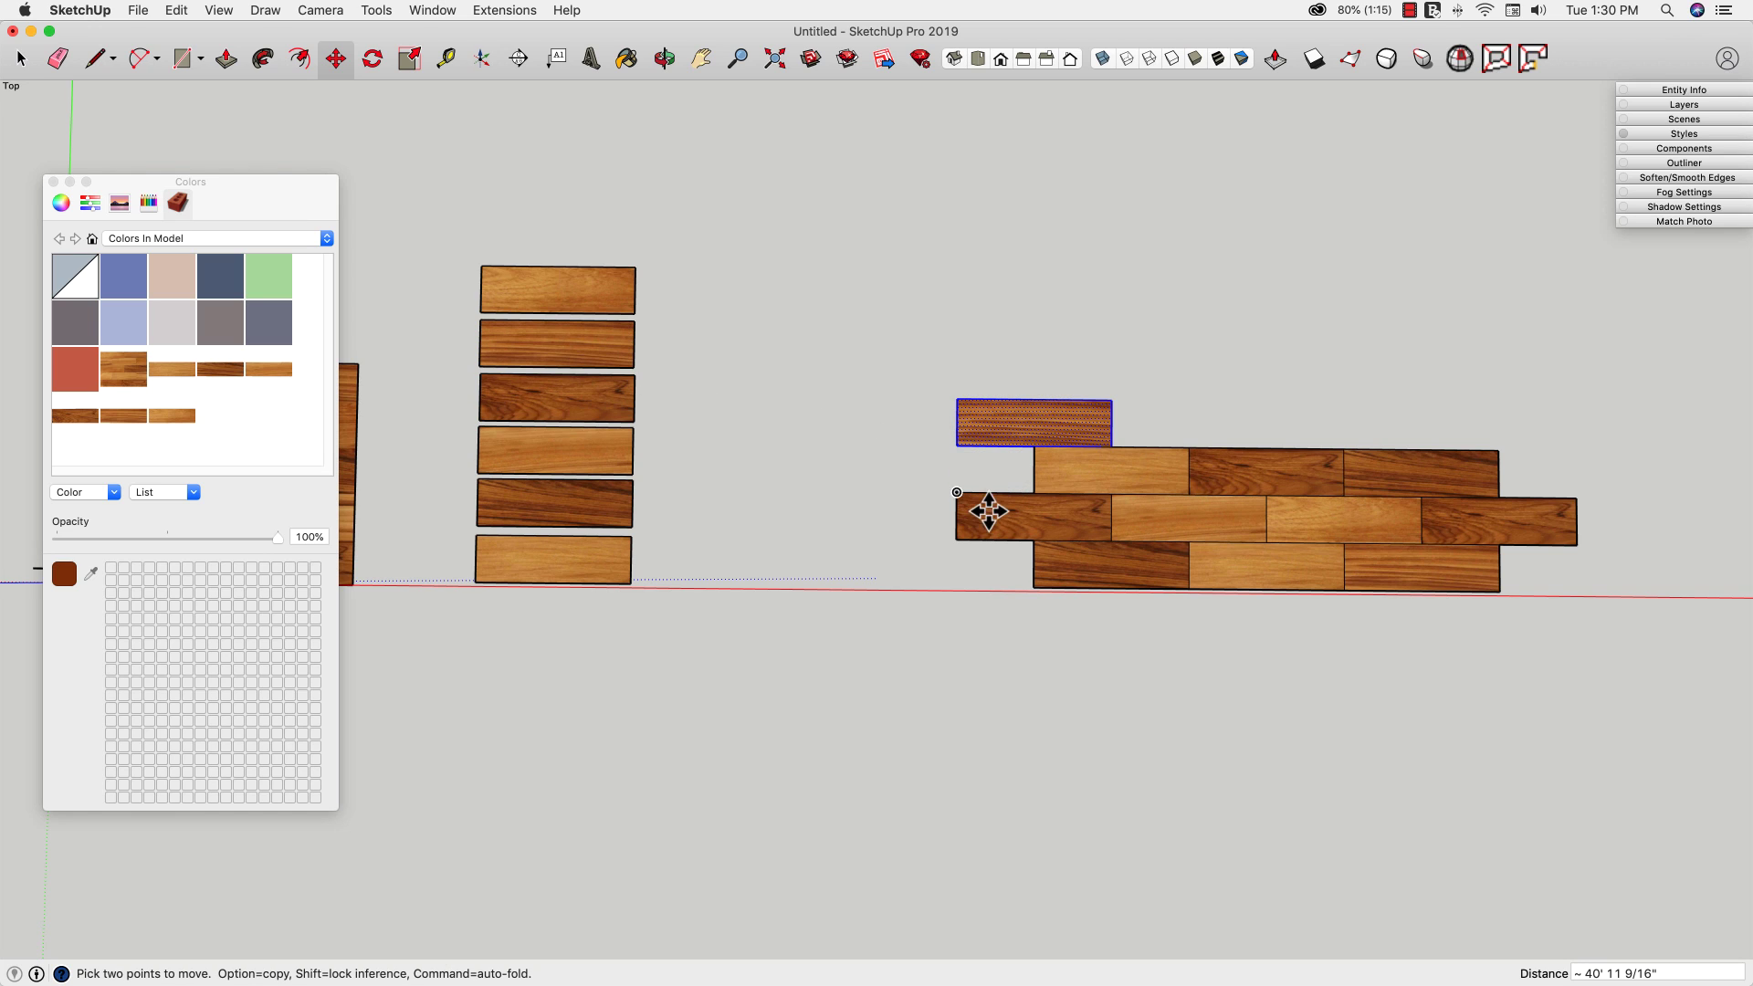
{"action": "key", "text": "alt"}
{"action": "left_click", "coordinate": [1034, 444]}
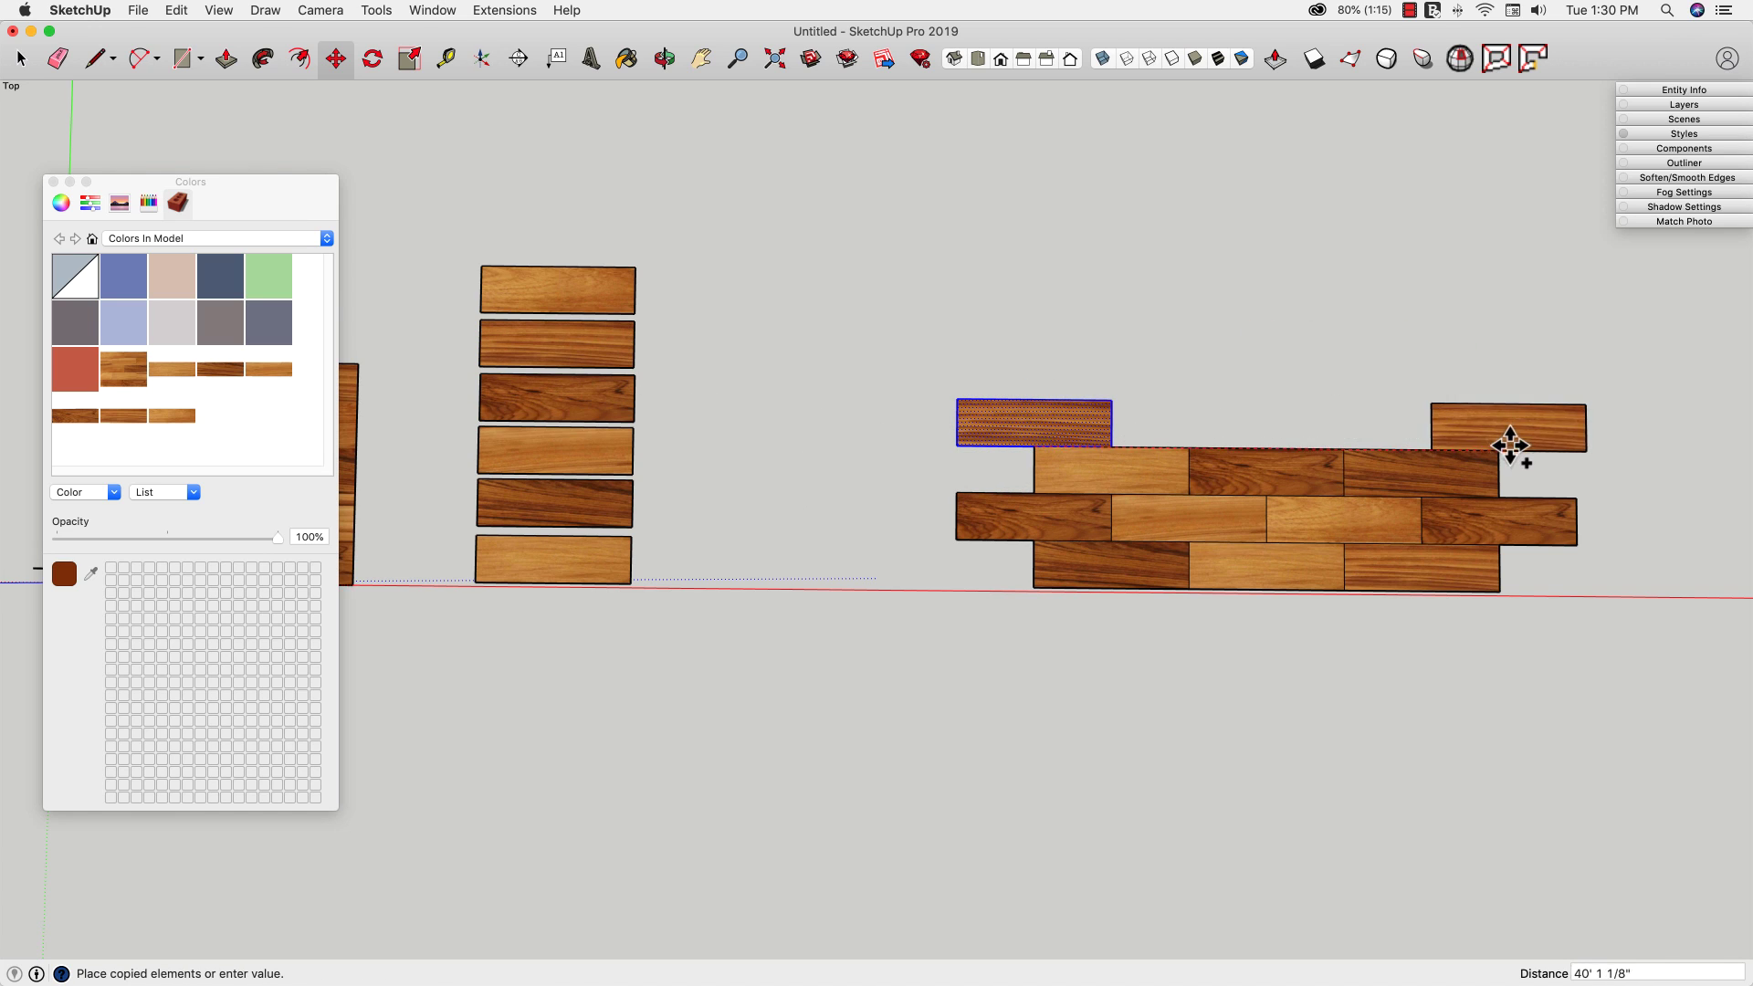
{"action": "left_click", "coordinate": [1499, 450]}
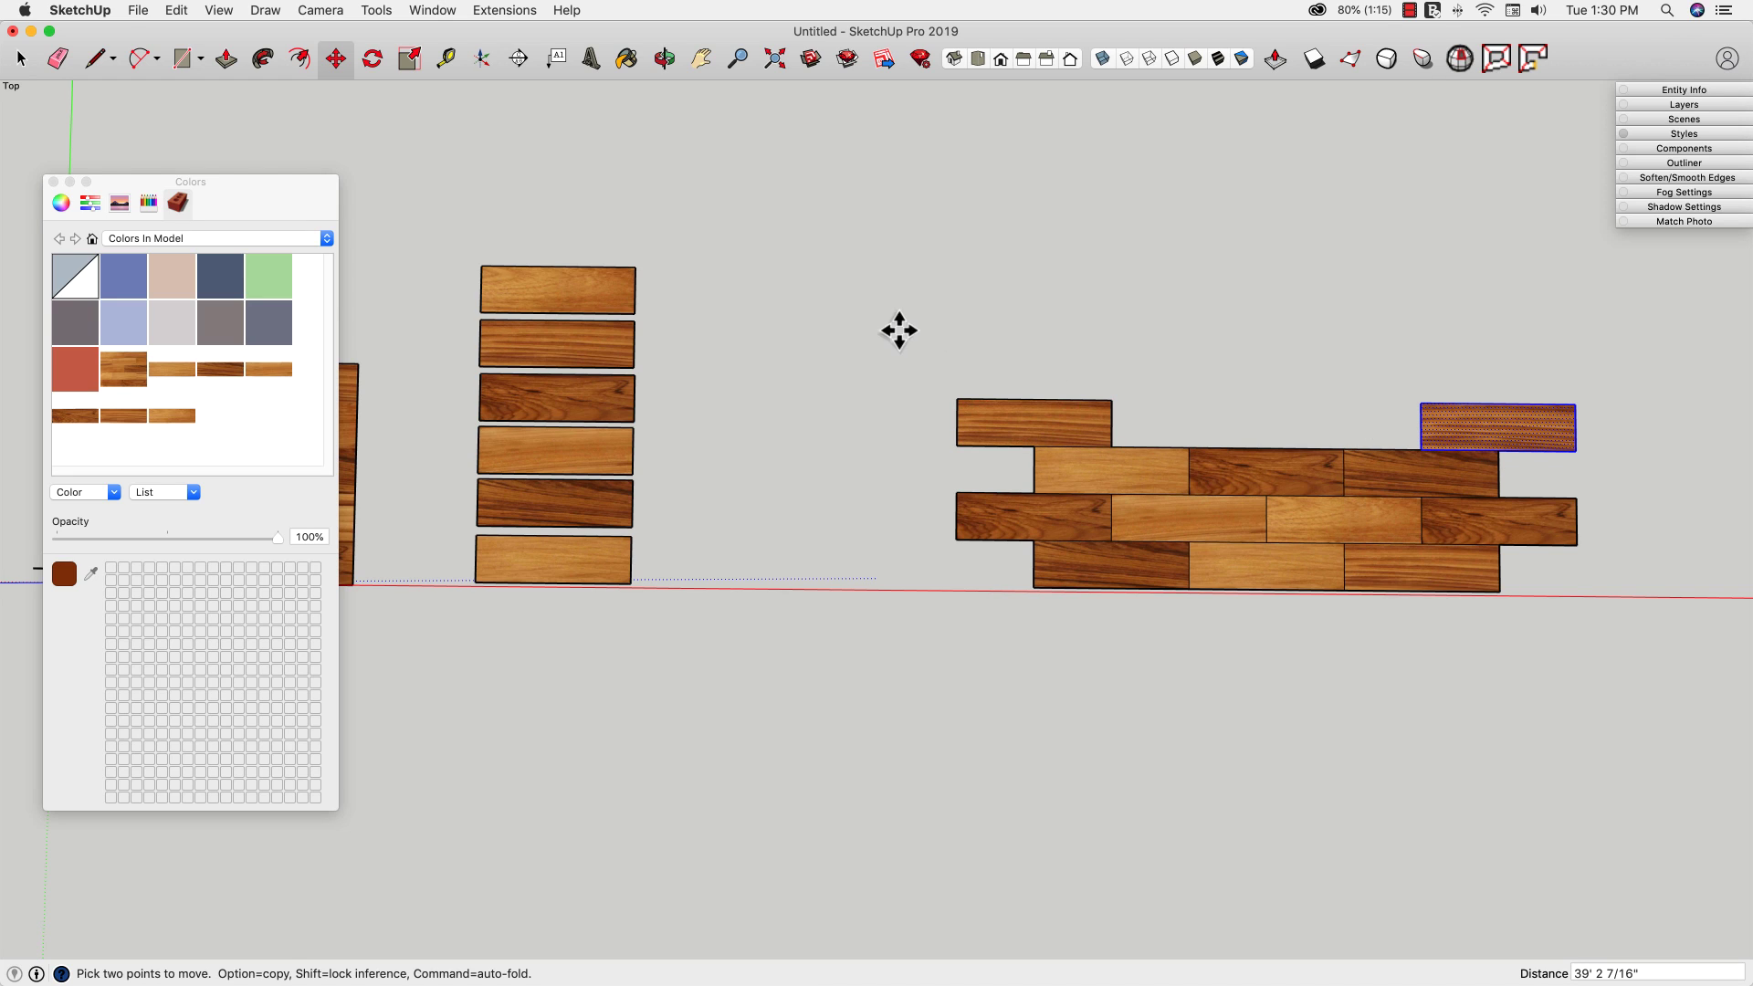
Step: Move the fourth stack board into a gap in the top row
{"action": "key", "text": "space"}
{"action": "left_click", "coordinate": [521, 464]}
{"action": "key", "text": "m"}
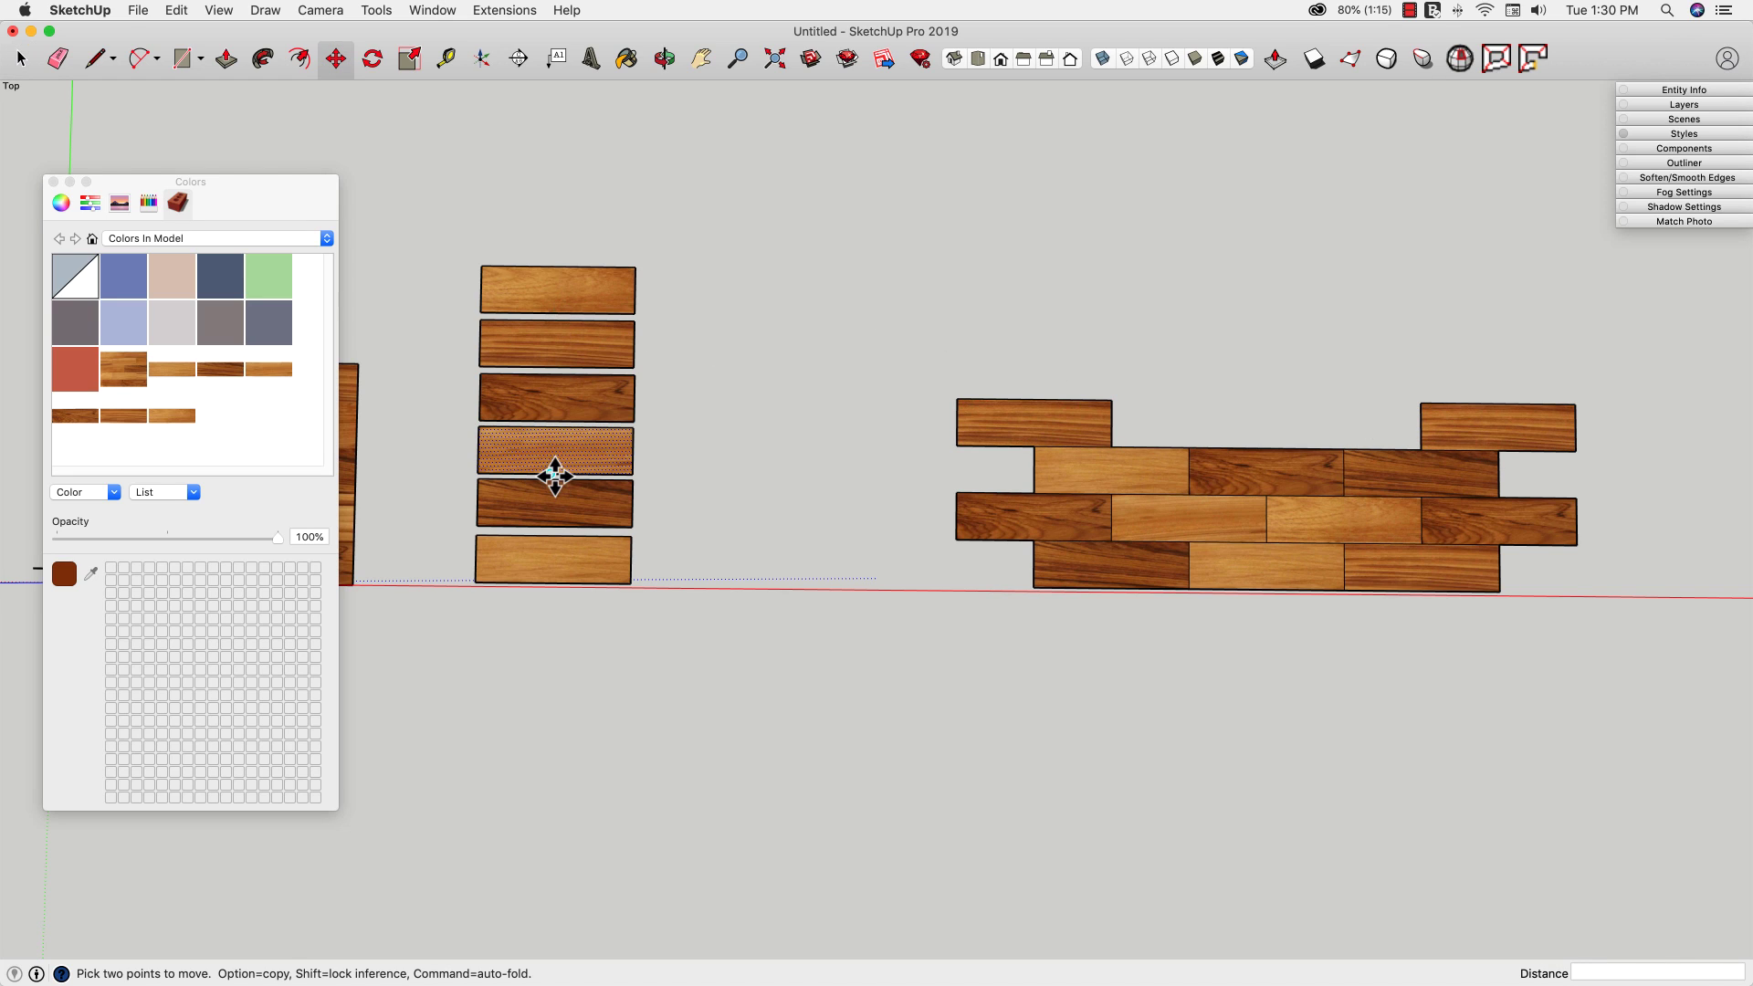
{"action": "left_click", "coordinate": [477, 473]}
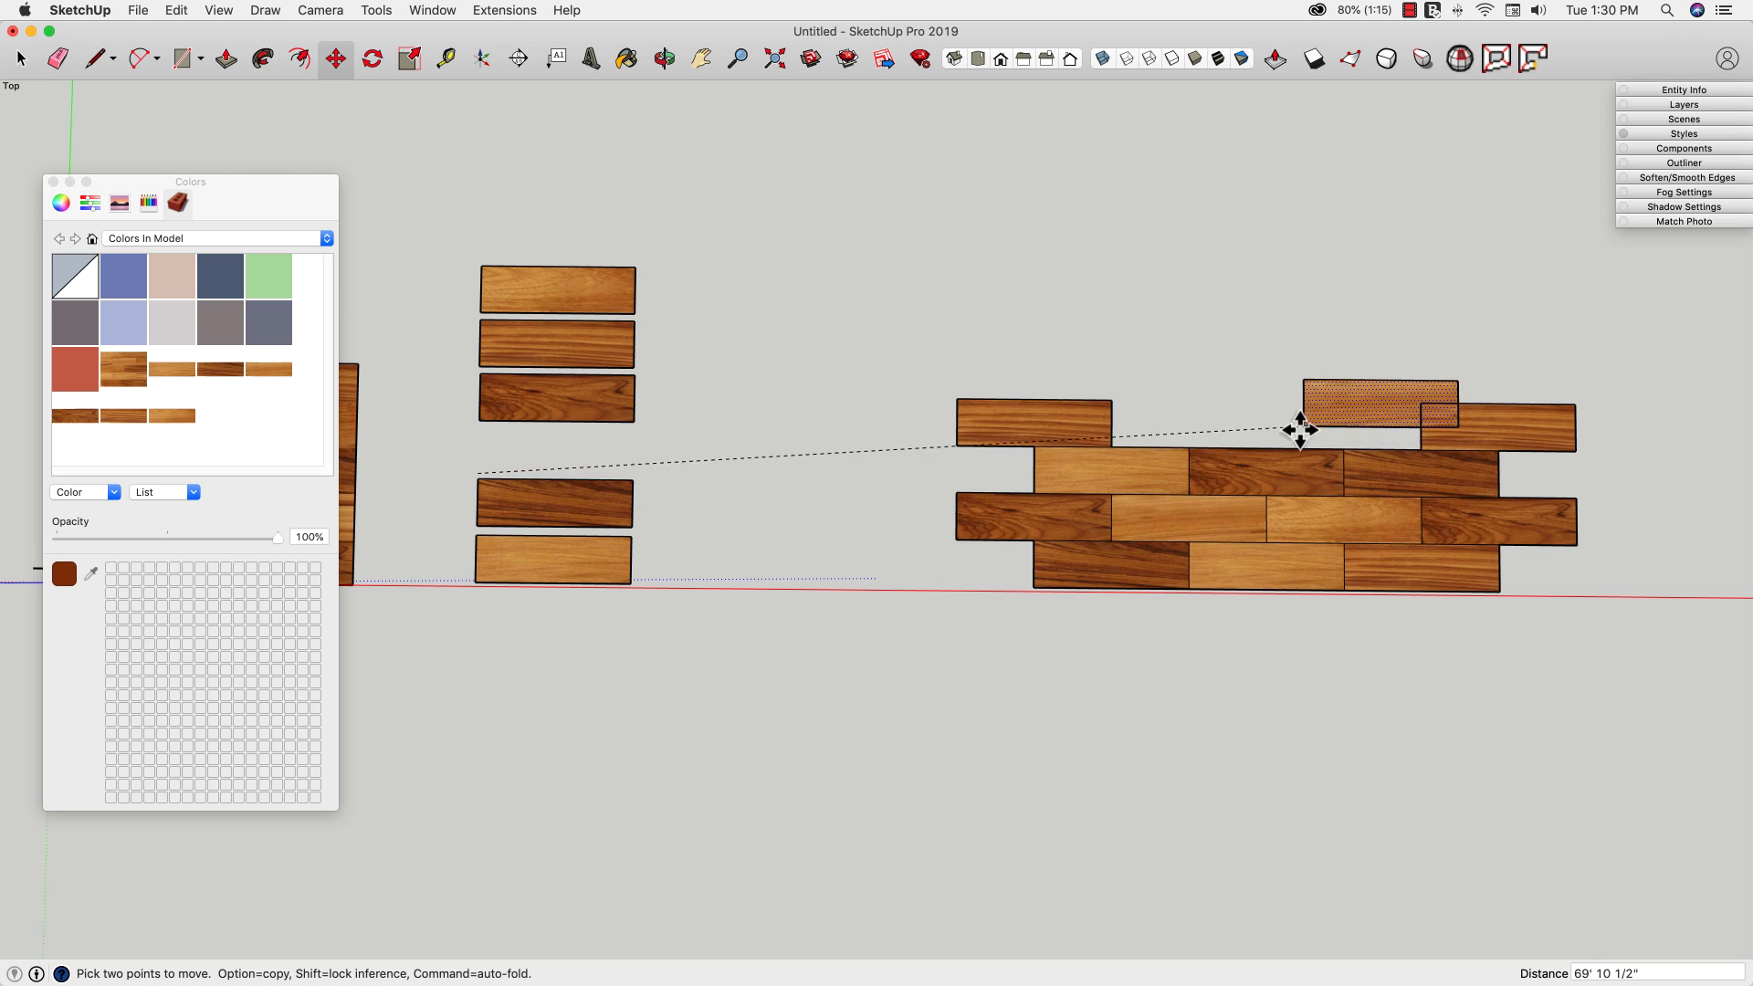
{"action": "left_click", "coordinate": [1261, 407]}
{"action": "left_click", "coordinate": [1421, 449]}
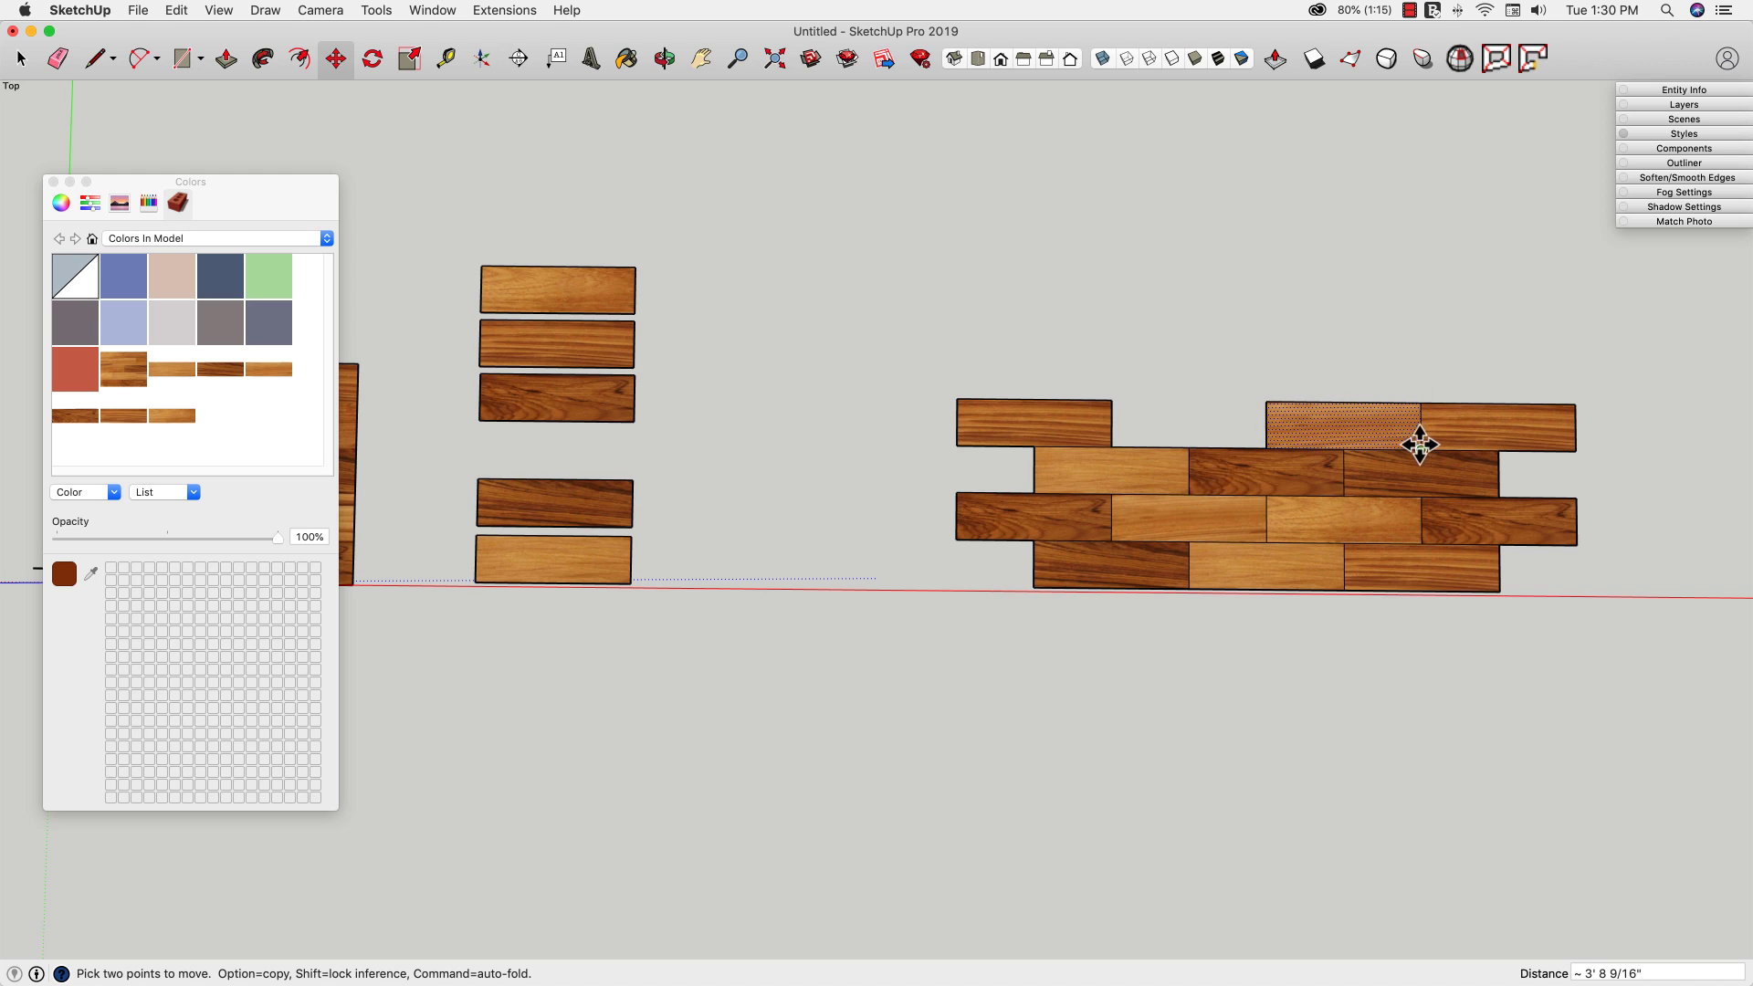
Step: Move the top stack board into the top row's last gap and clear the selection
{"action": "key", "text": "space"}
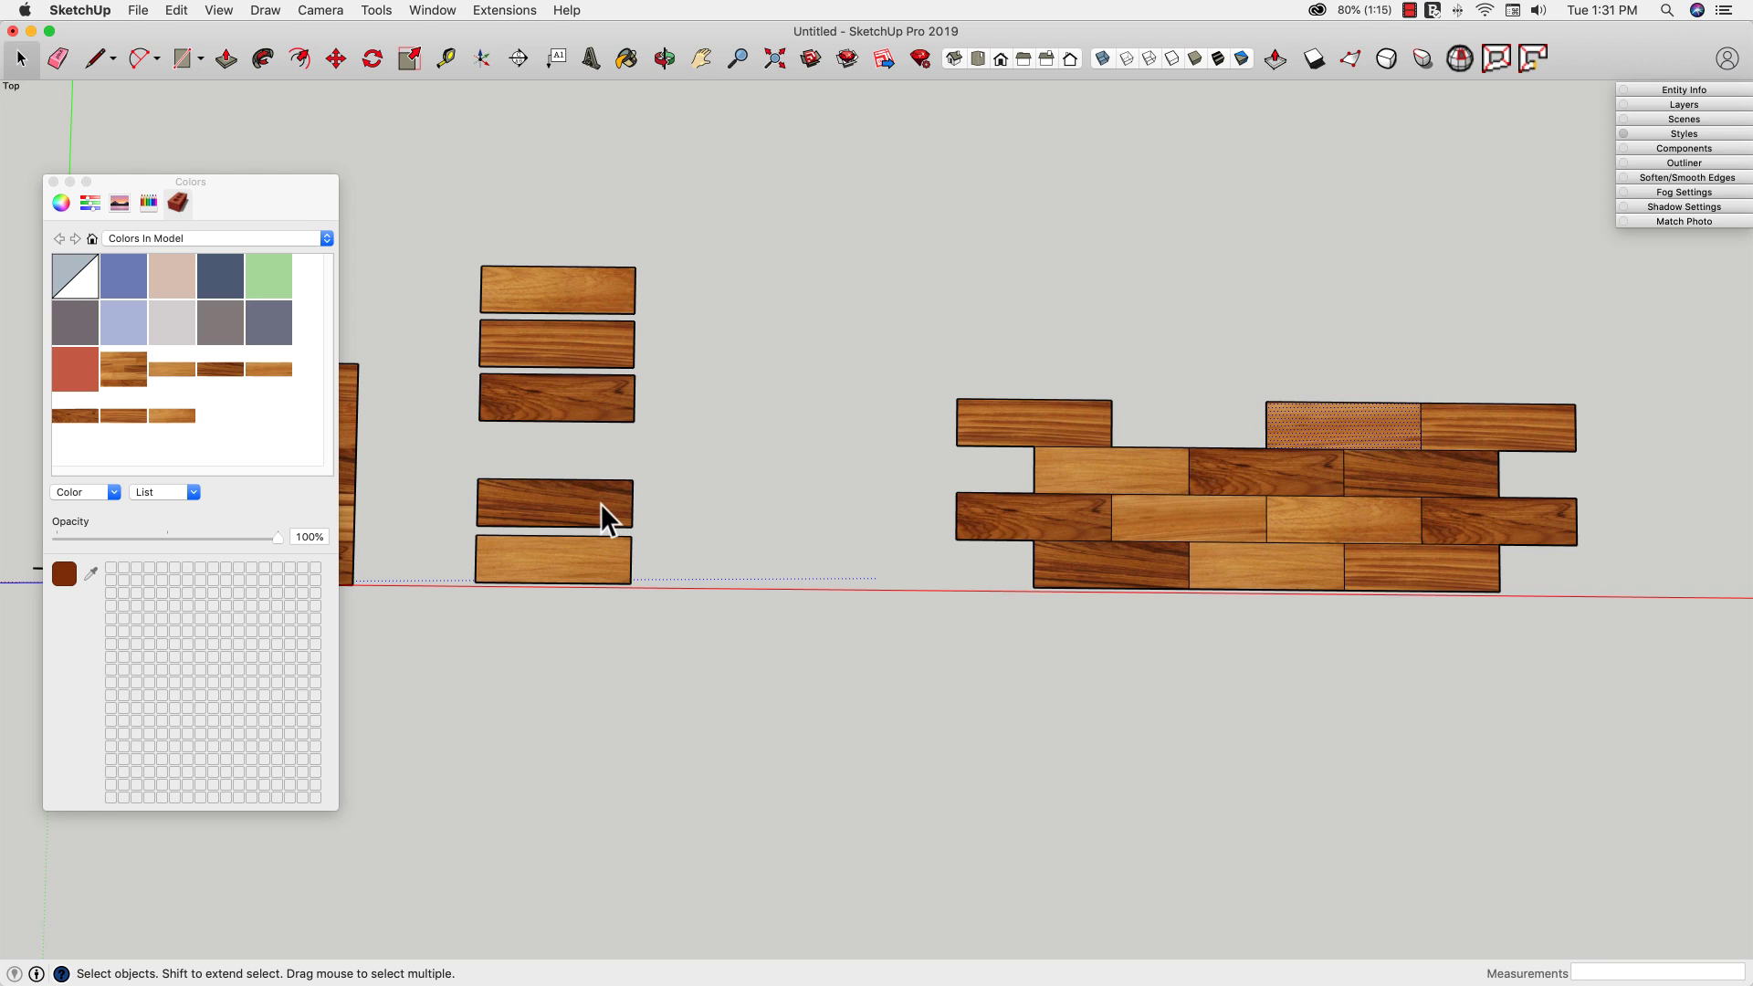
{"action": "left_click", "coordinate": [571, 301]}
{"action": "key", "text": "m"}
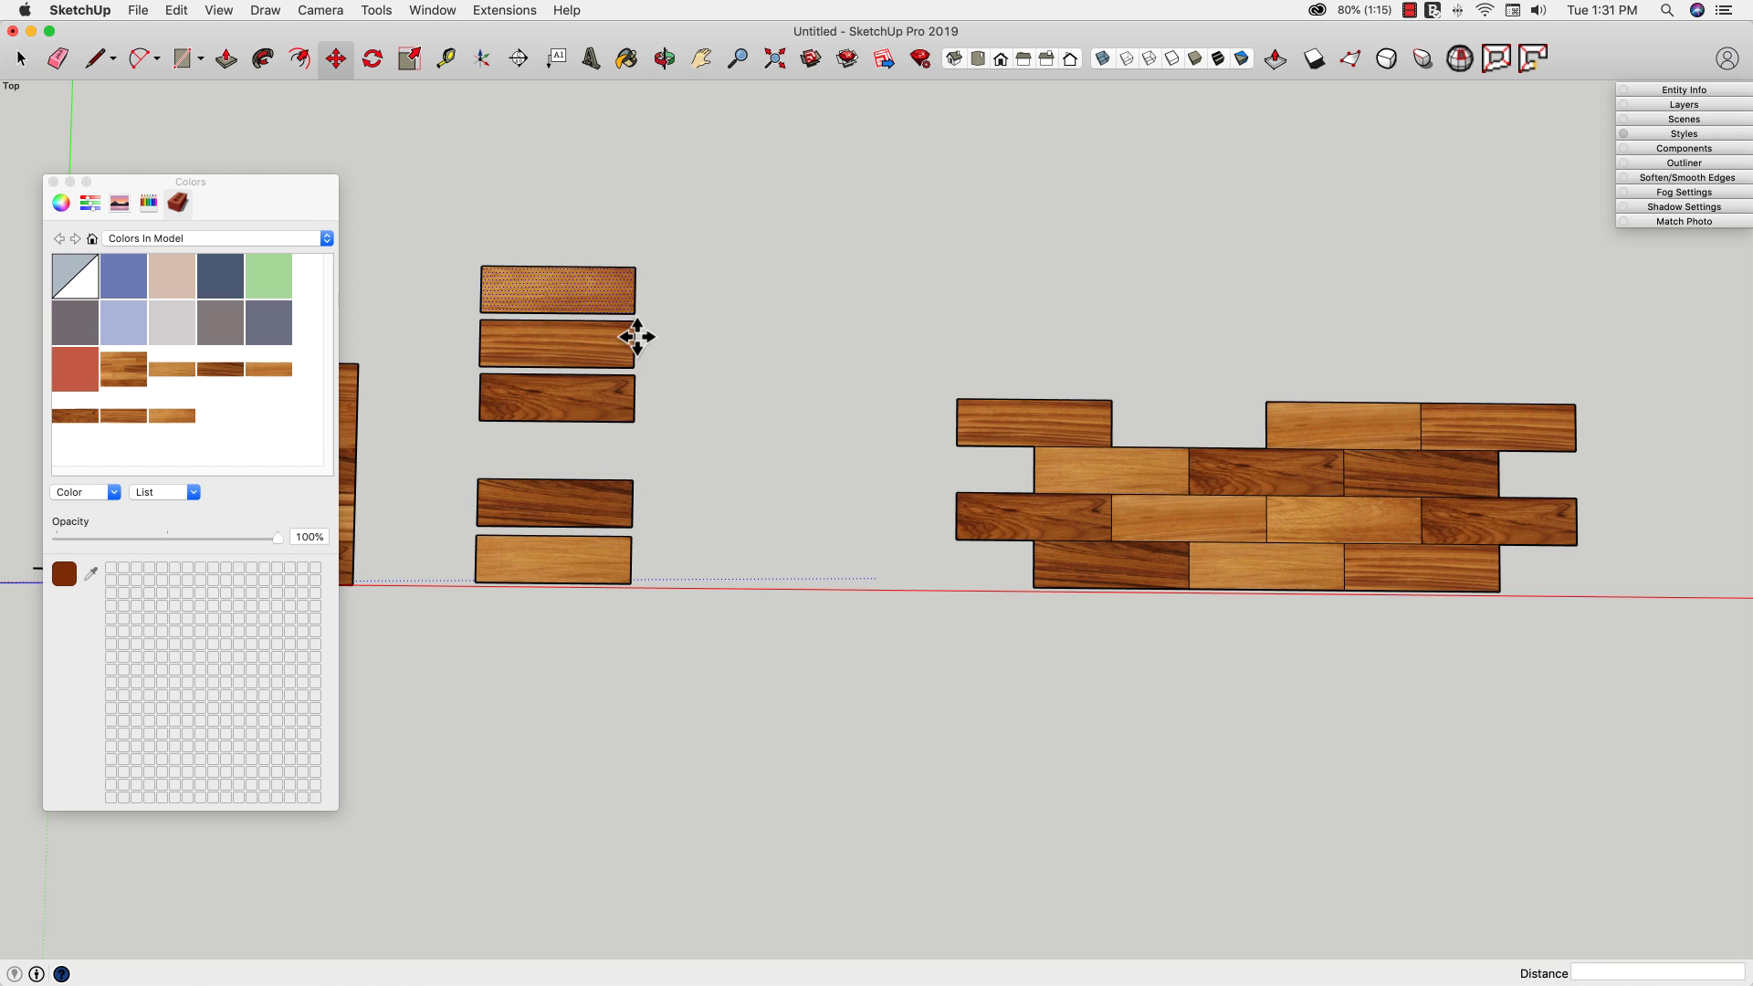
{"action": "left_click", "coordinate": [635, 311]}
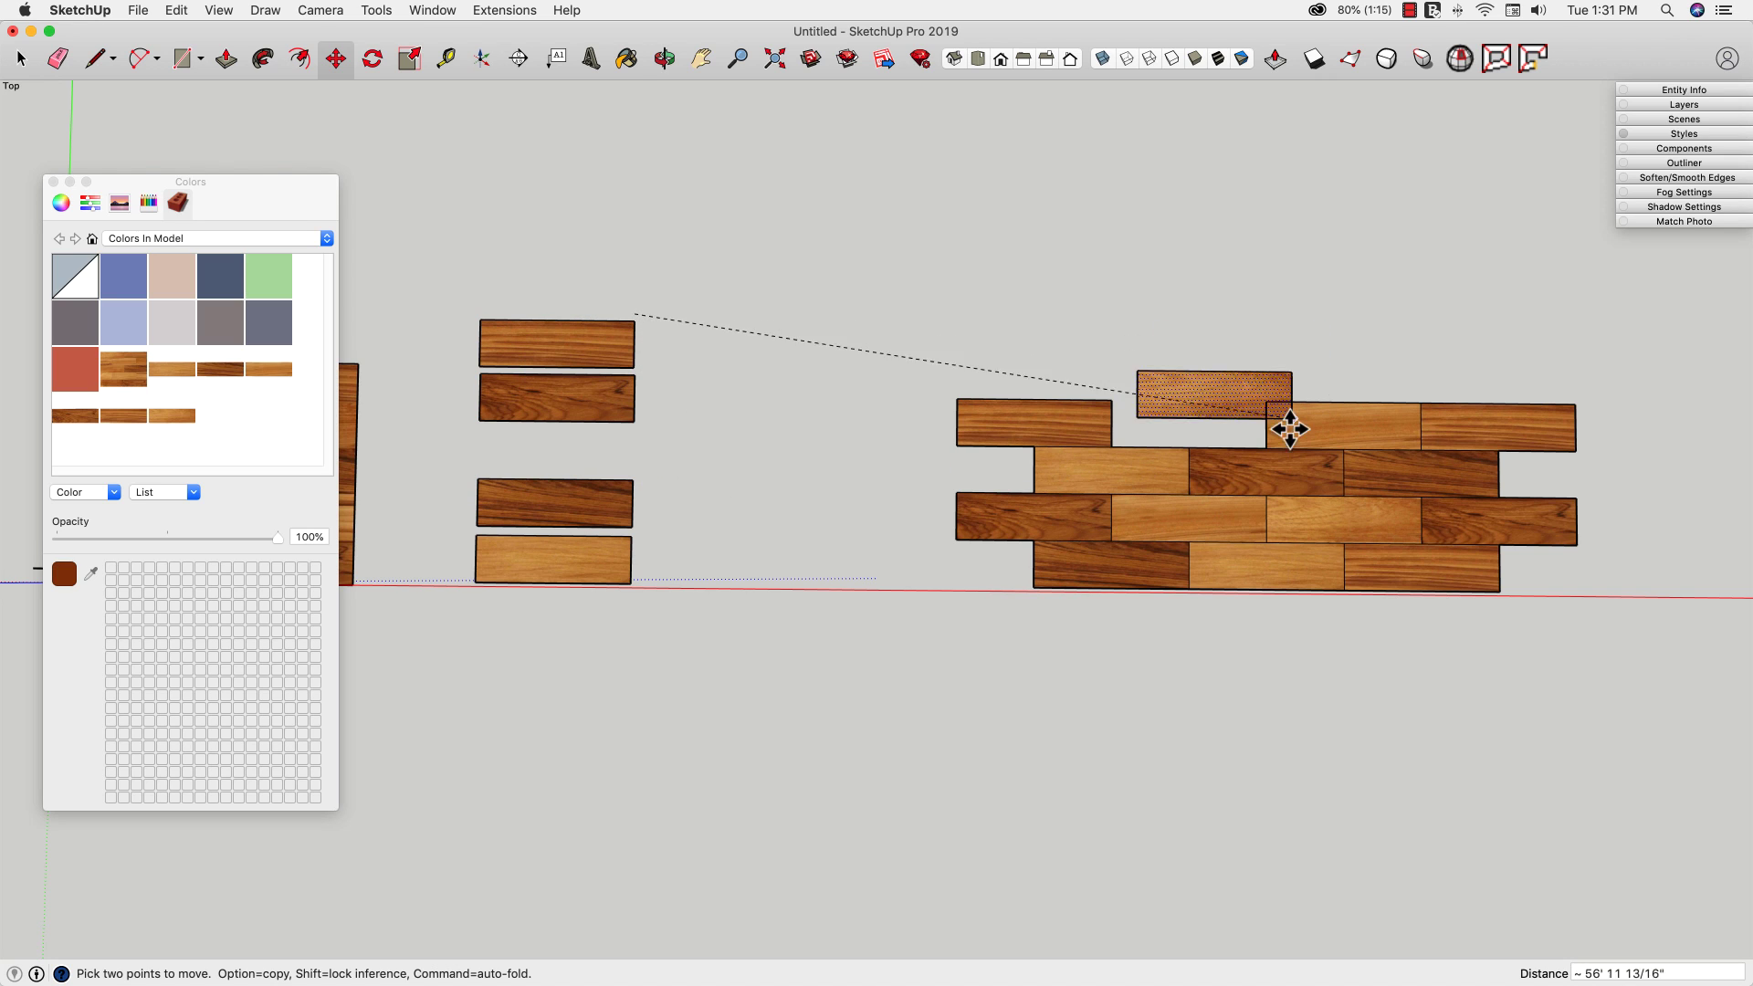
{"action": "left_click", "coordinate": [1271, 447]}
{"action": "key", "text": "space"}
{"action": "left_click", "coordinate": [1026, 345]}
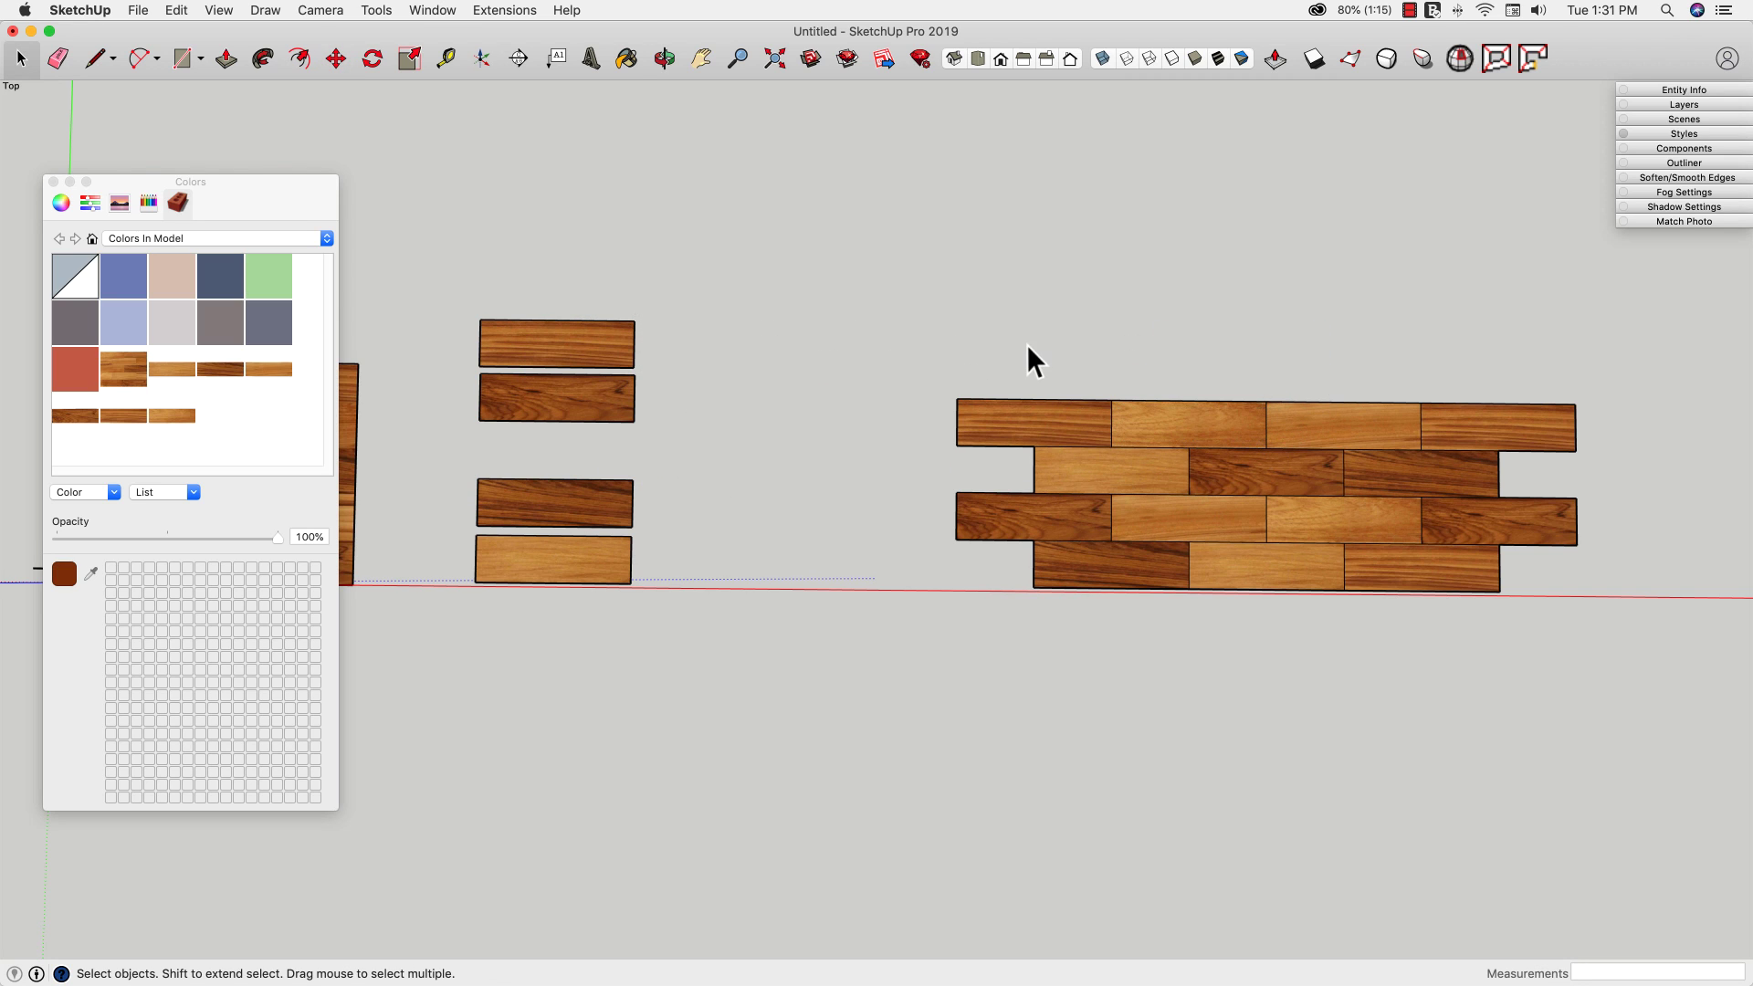
Step: Draw vertical cut lines along the left and right board corners
{"action": "key", "text": "l"}
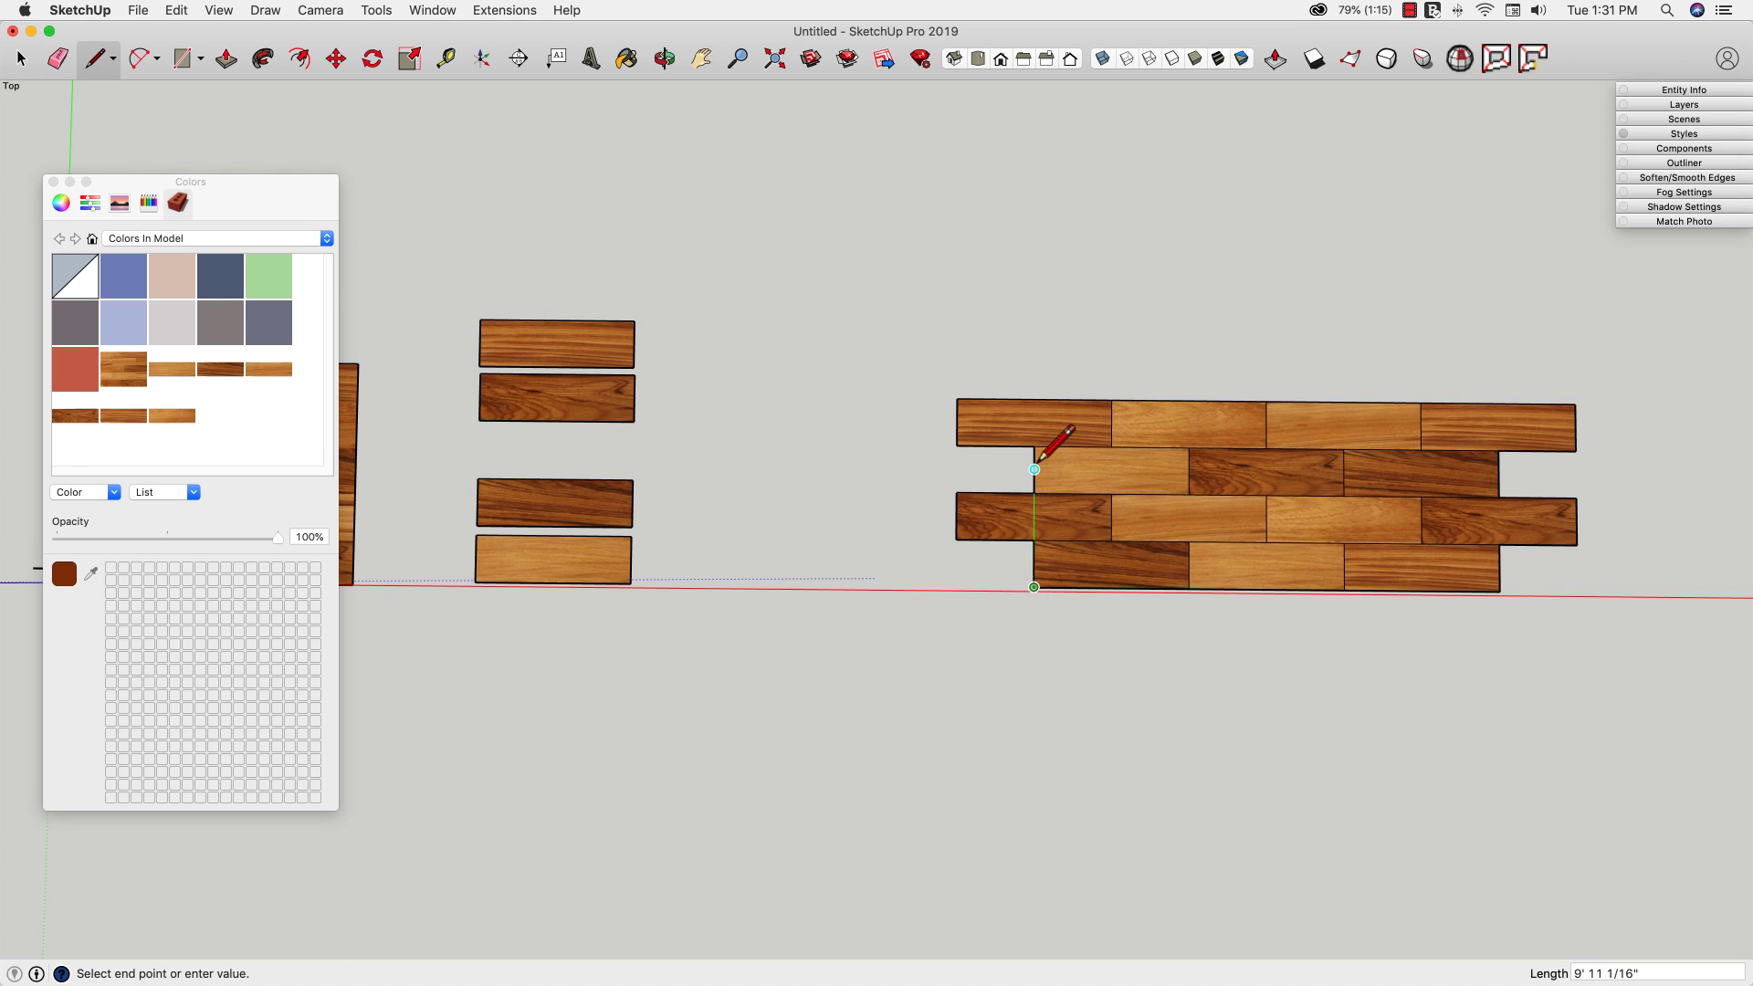
{"action": "left_click", "coordinate": [1036, 400]}
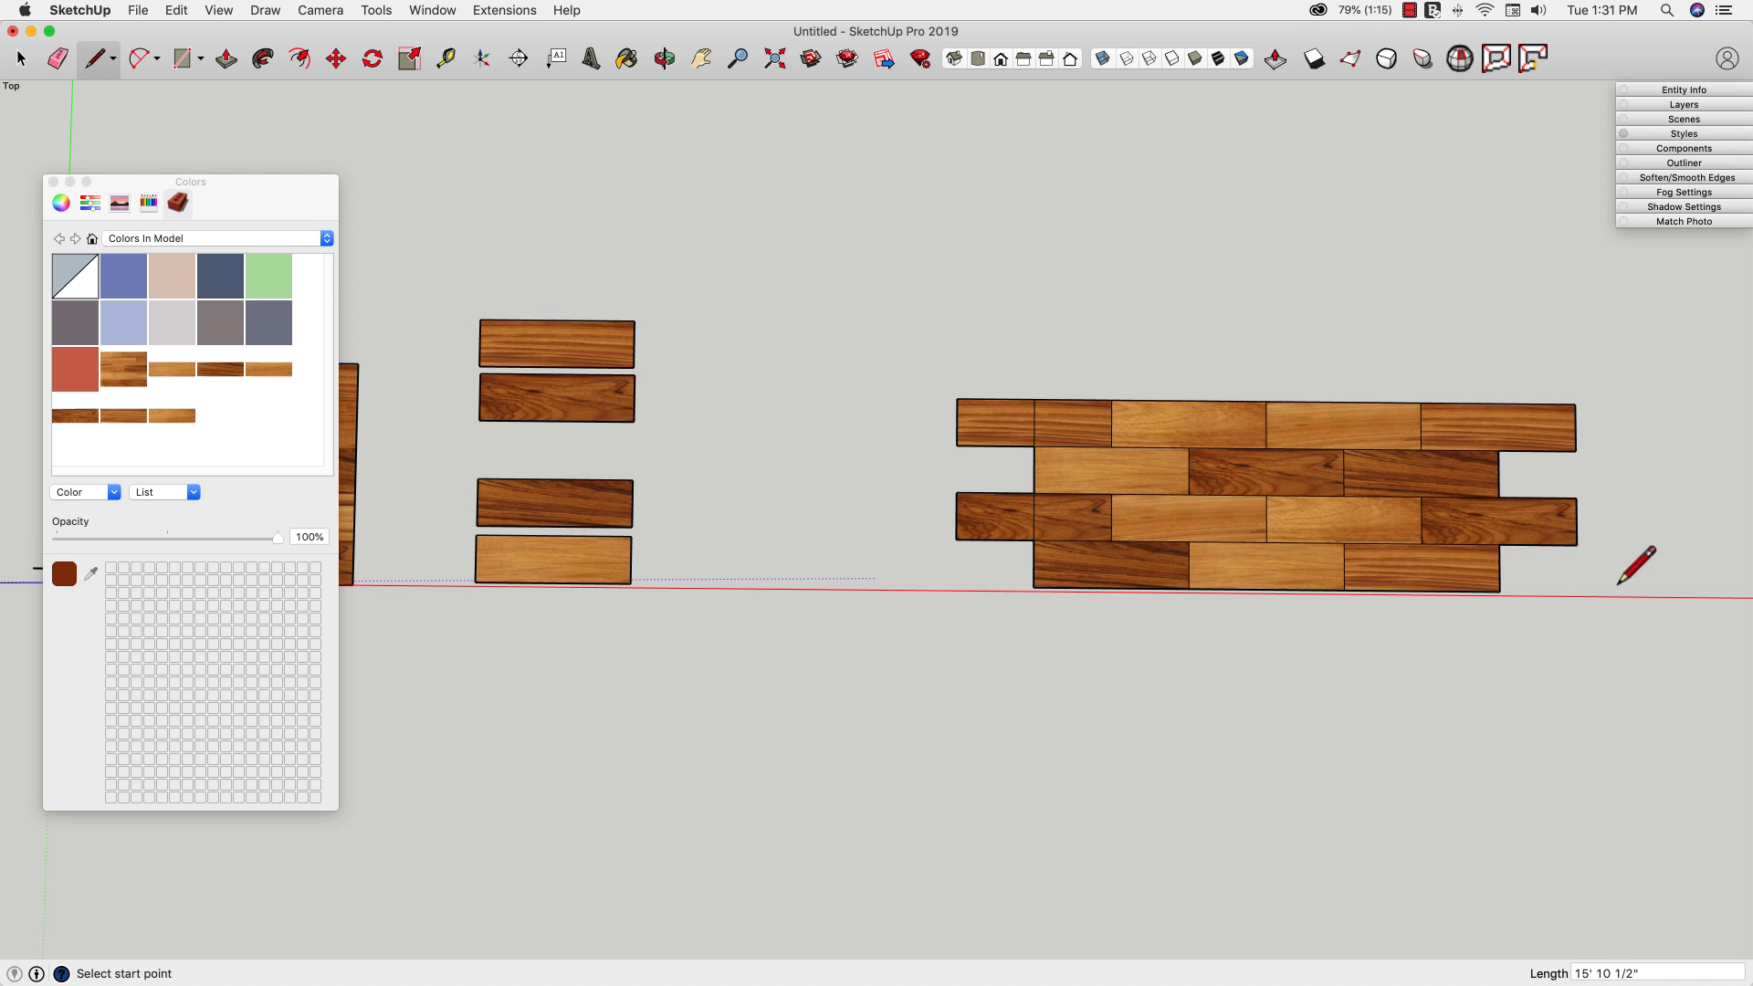
{"action": "left_click", "coordinate": [1499, 591]}
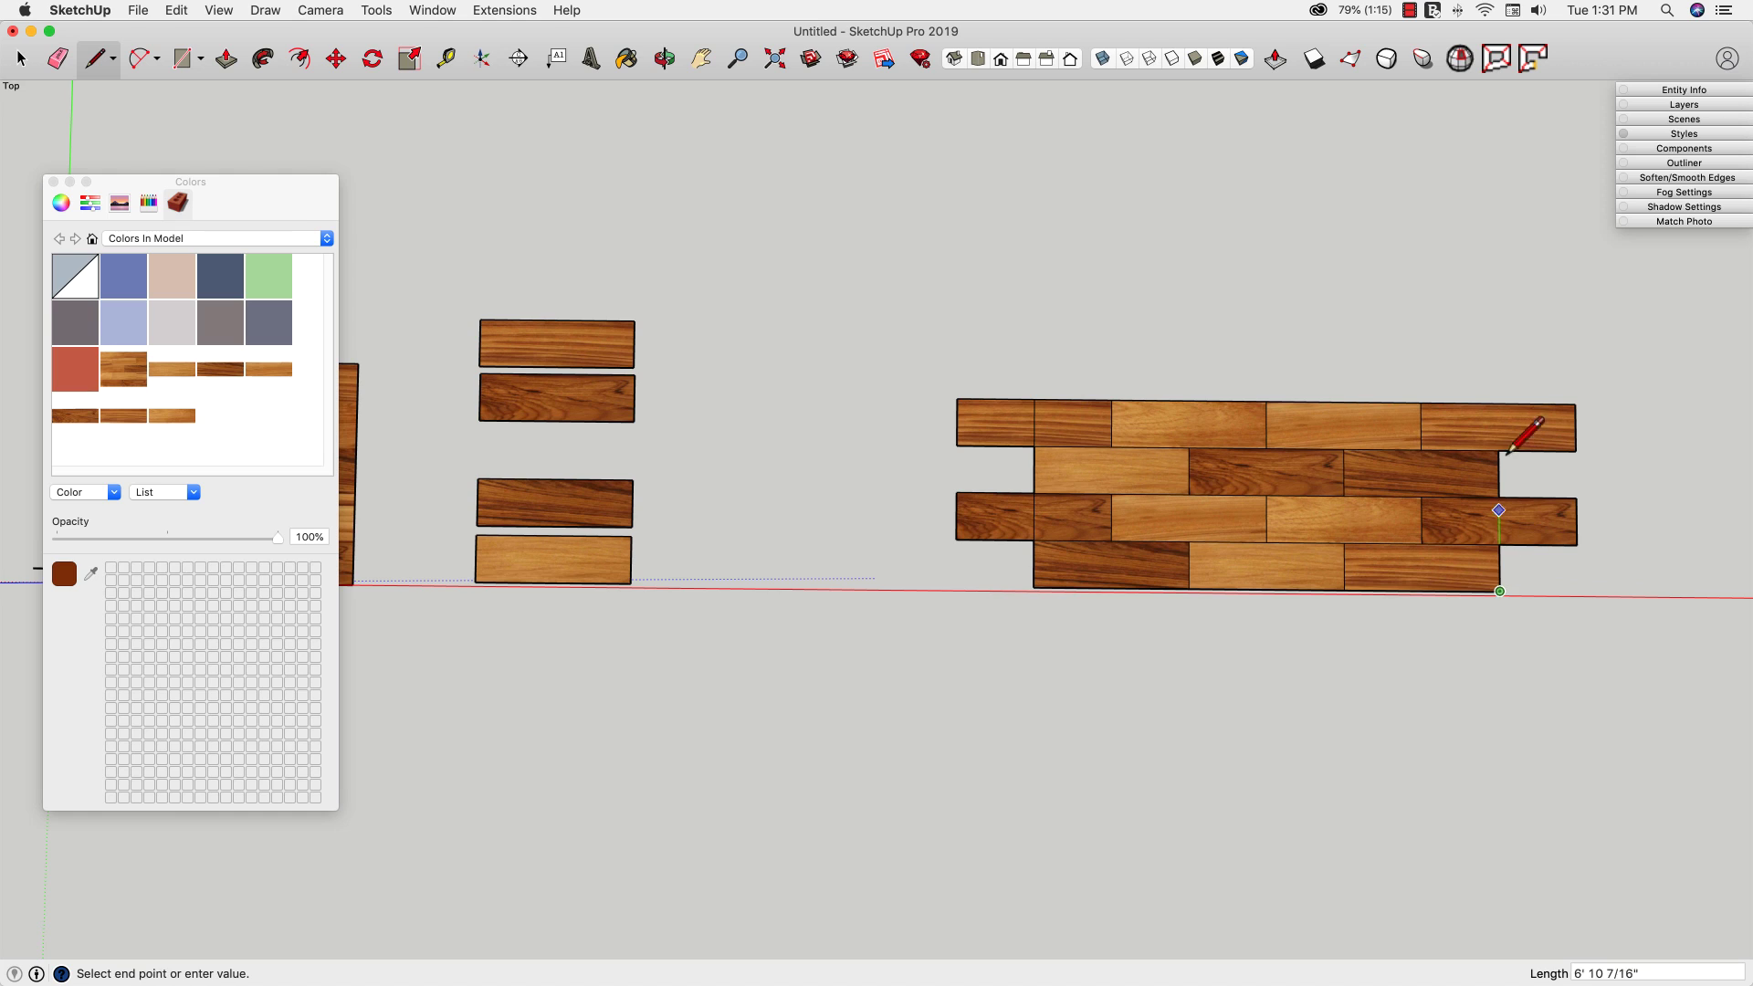
{"action": "left_click", "coordinate": [1498, 403]}
Step: Erase the overhanging board ends on the right and left sides
{"action": "key", "text": "e"}
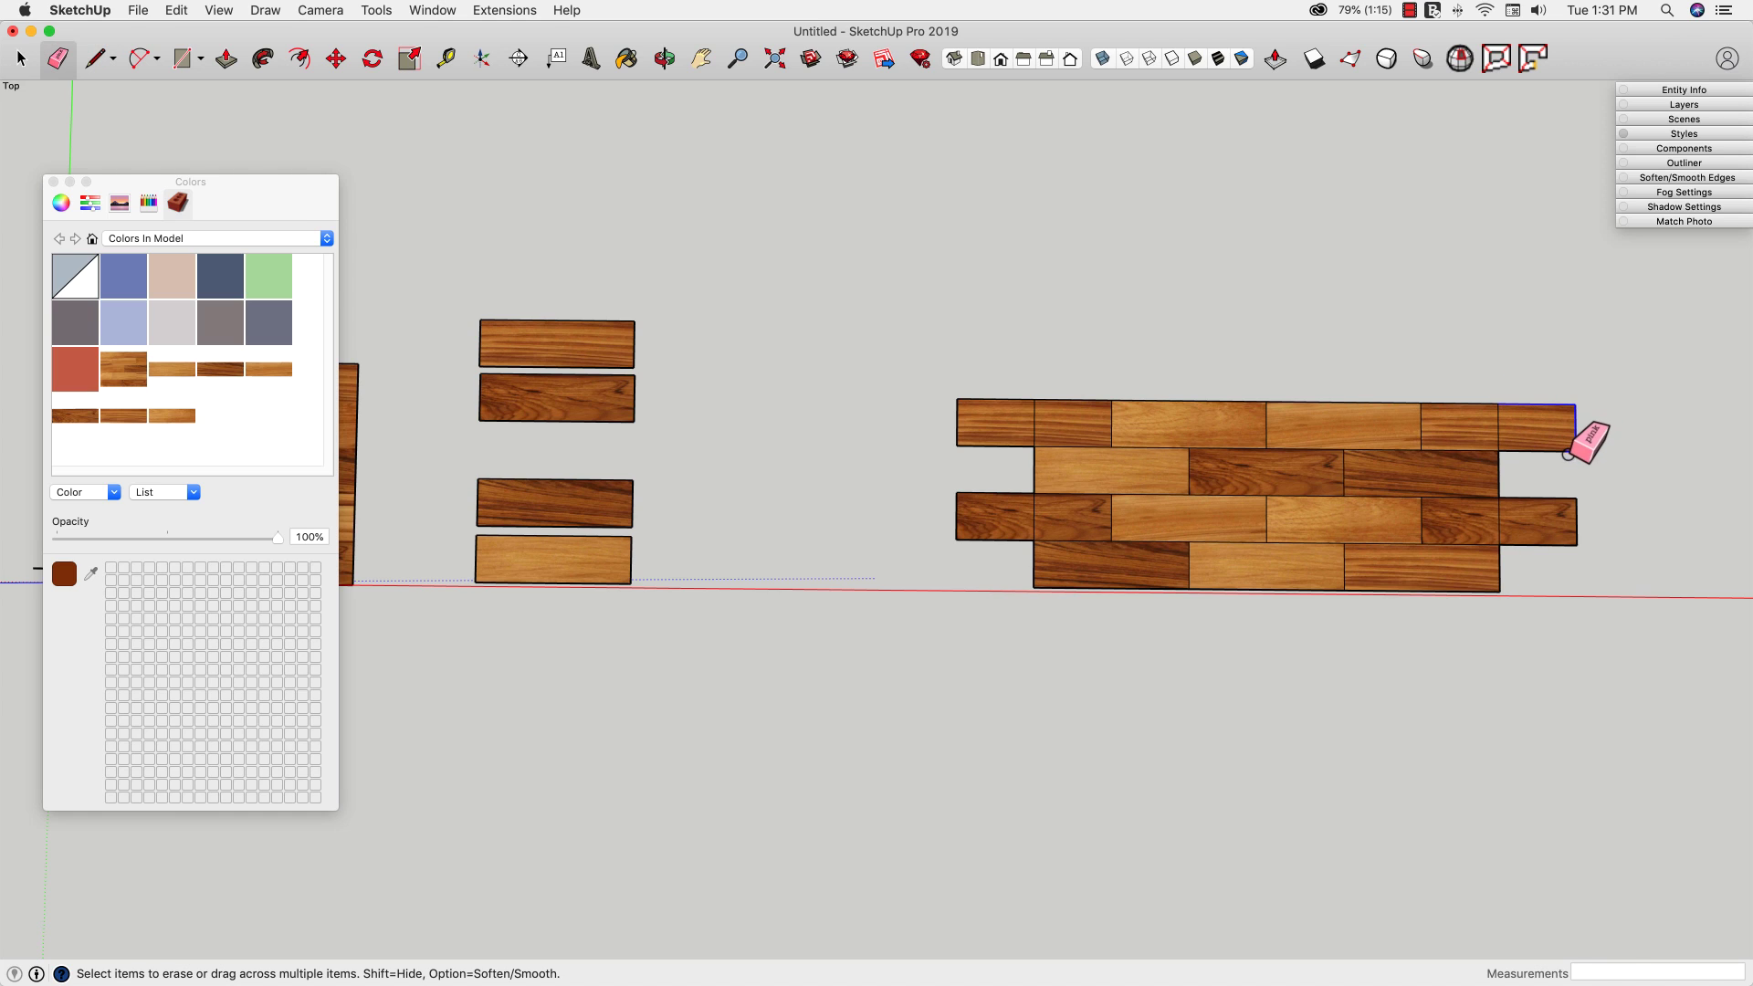
{"action": "mouse_move", "coordinate": [1568, 454]}
{"action": "left_mouse_down"}
{"action": "mouse_move", "coordinate": [1573, 541]}
{"action": "mouse_move", "coordinate": [1555, 534]}
{"action": "mouse_move", "coordinate": [1540, 458]}
{"action": "mouse_move", "coordinate": [1554, 497]}
{"action": "mouse_move", "coordinate": [1631, 517]}
{"action": "left_mouse_up"}
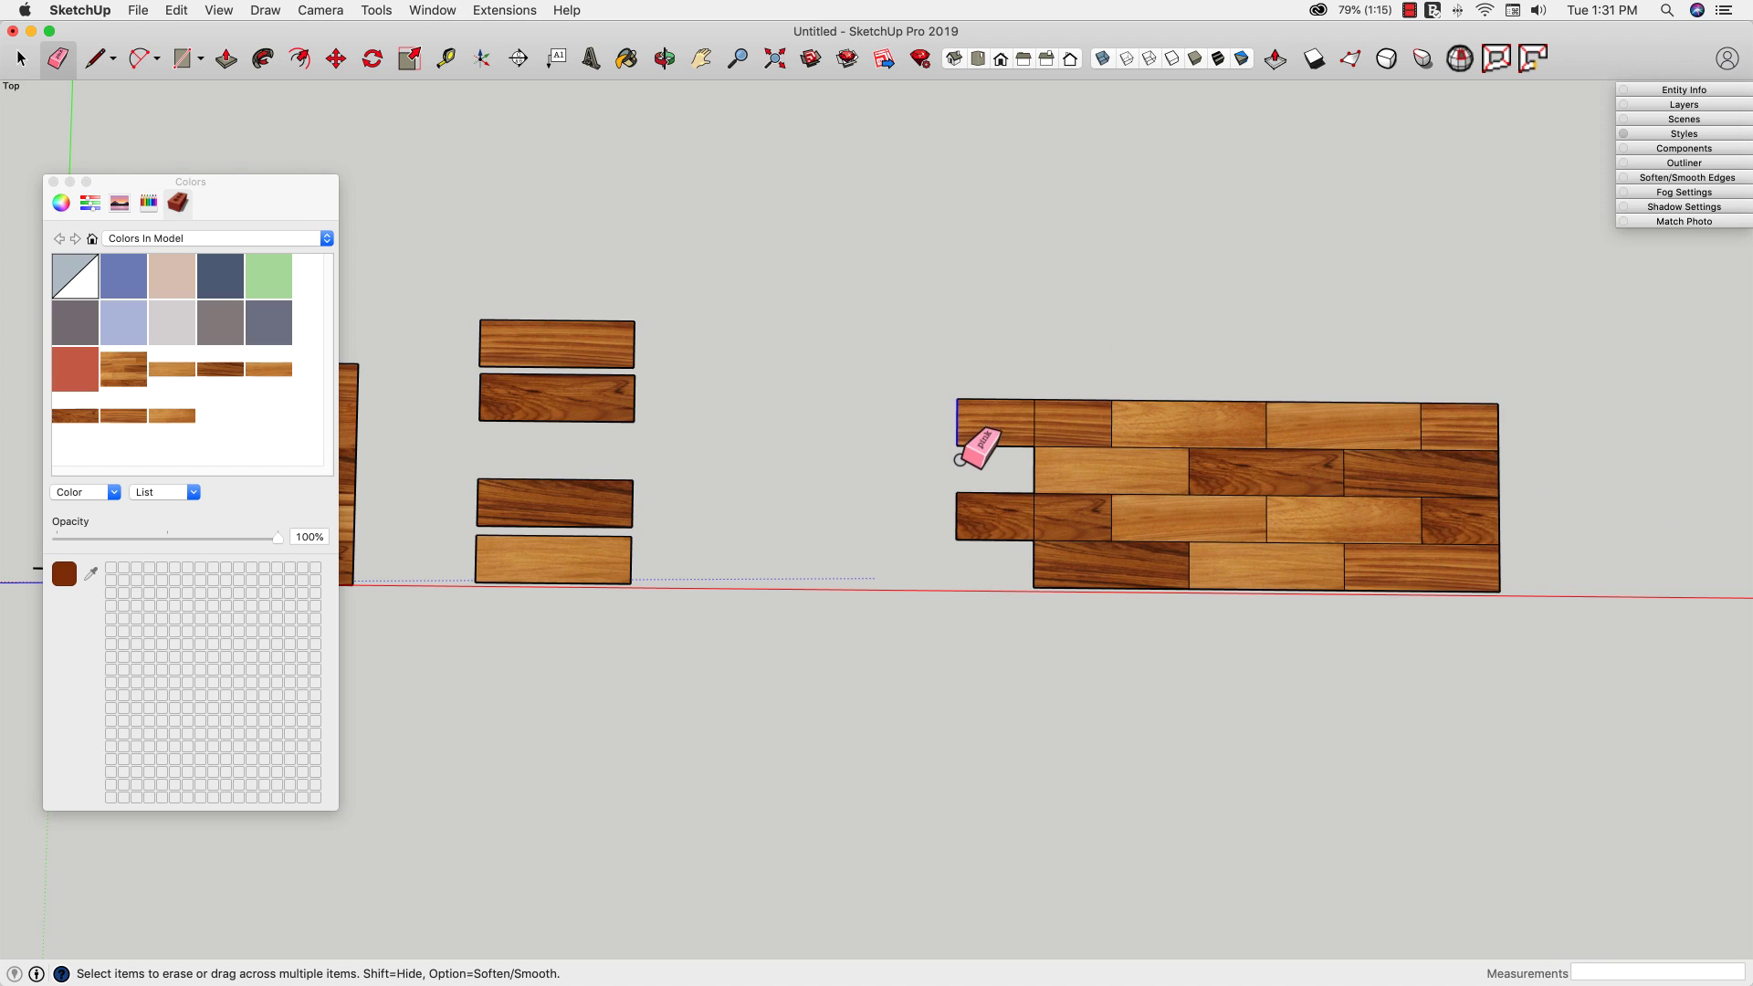
{"action": "mouse_move", "coordinate": [959, 463]}
{"action": "left_mouse_down"}
{"action": "mouse_move", "coordinate": [960, 552]}
{"action": "mouse_move", "coordinate": [984, 522]}
{"action": "mouse_move", "coordinate": [955, 540]}
{"action": "mouse_move", "coordinate": [990, 446]}
{"action": "mouse_move", "coordinate": [985, 395]}
{"action": "mouse_move", "coordinate": [1538, 654]}
{"action": "left_mouse_up"}
{"action": "key", "text": "space"}
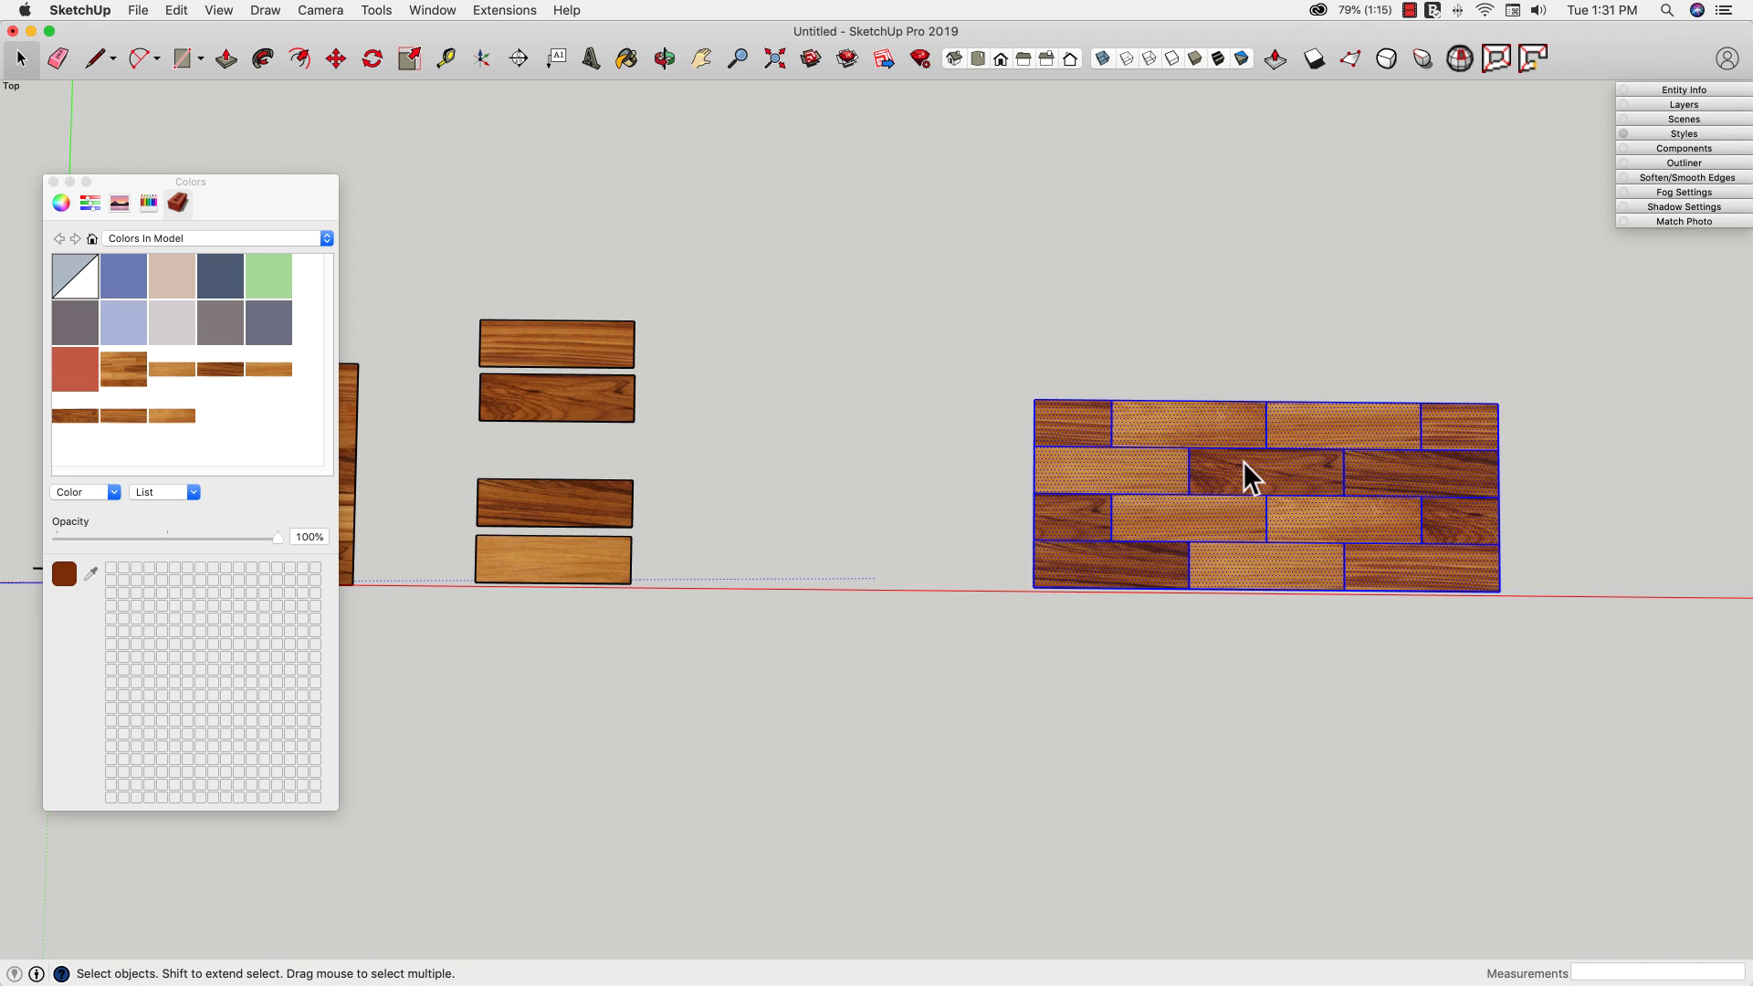
Step: Apply Combine Textures to the selected boards and accept erasing the interior edges
{"action": "right_click", "coordinate": [1245, 463]}
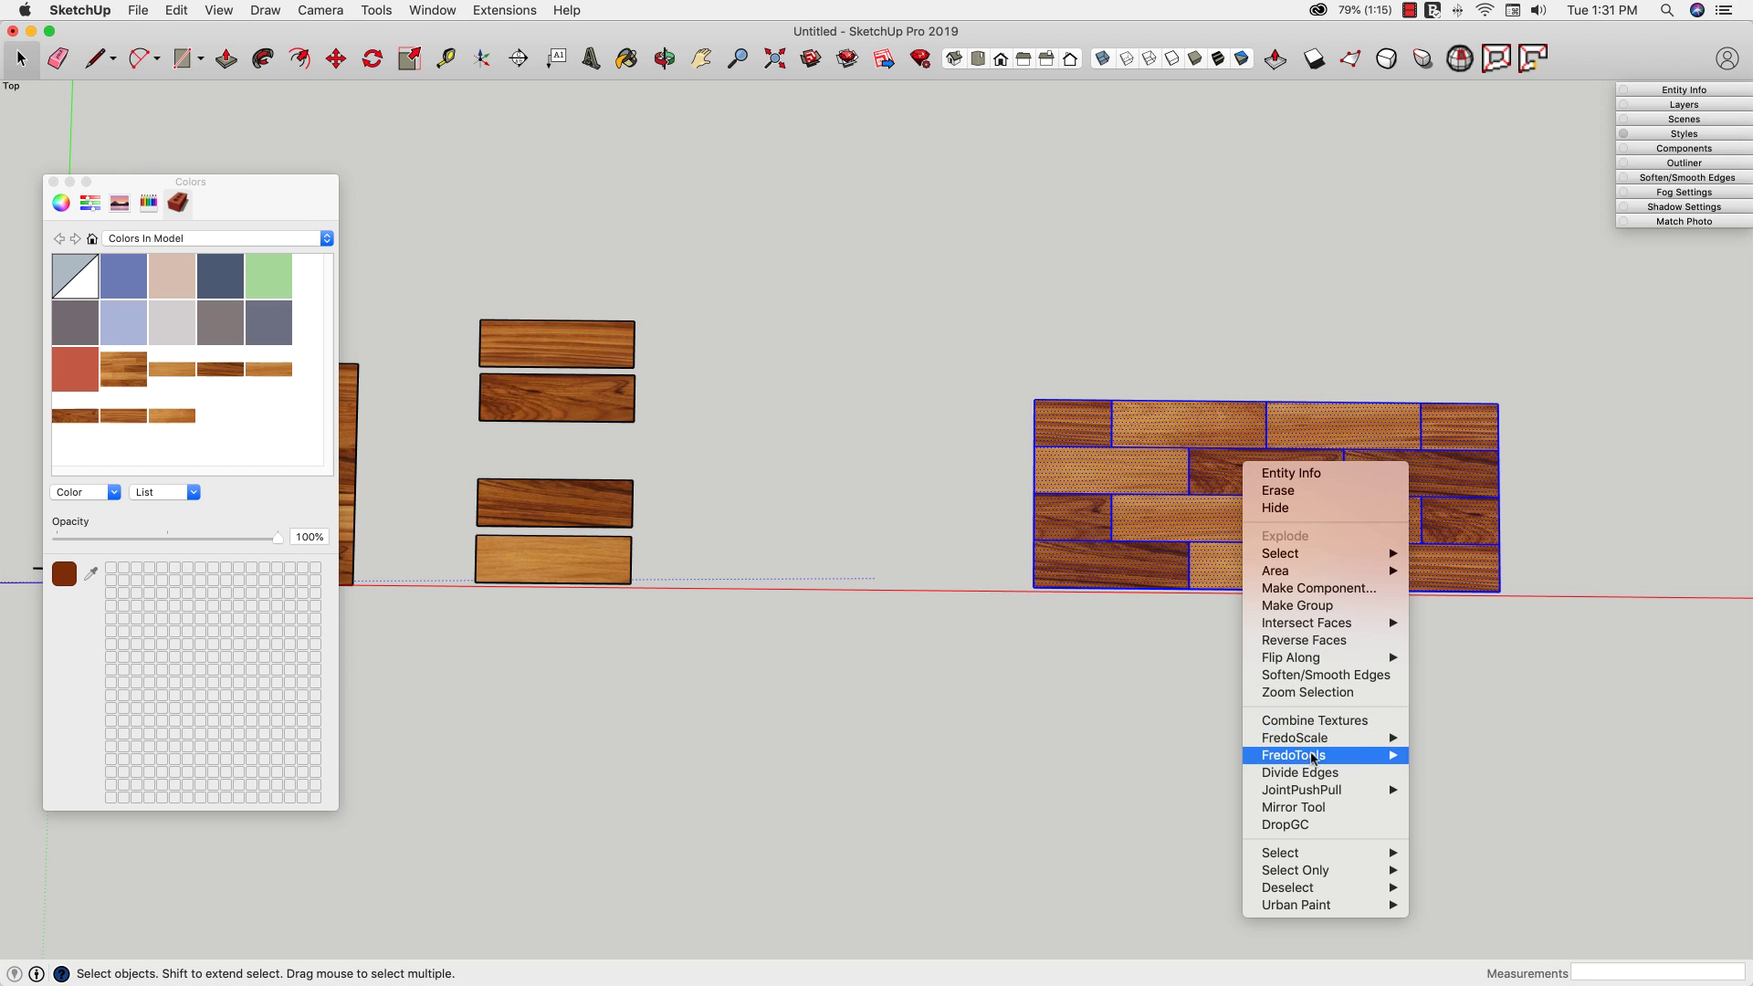
{"action": "left_click", "coordinate": [1326, 722]}
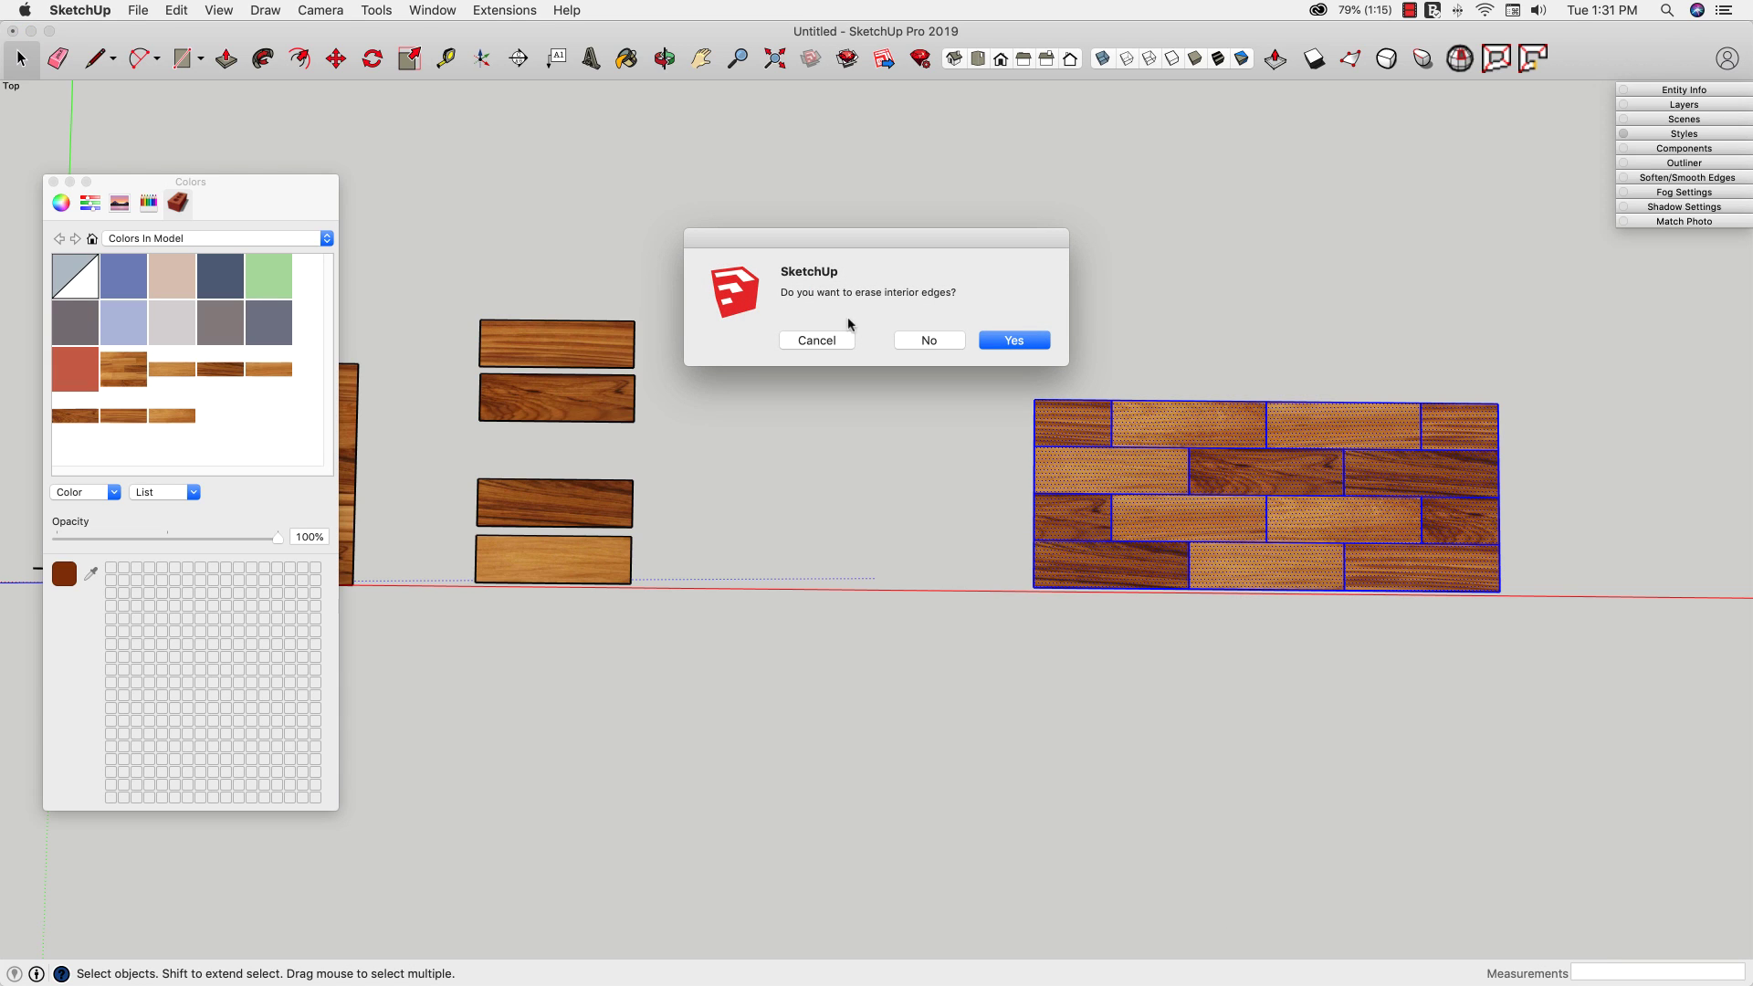
{"action": "key", "text": "Return"}
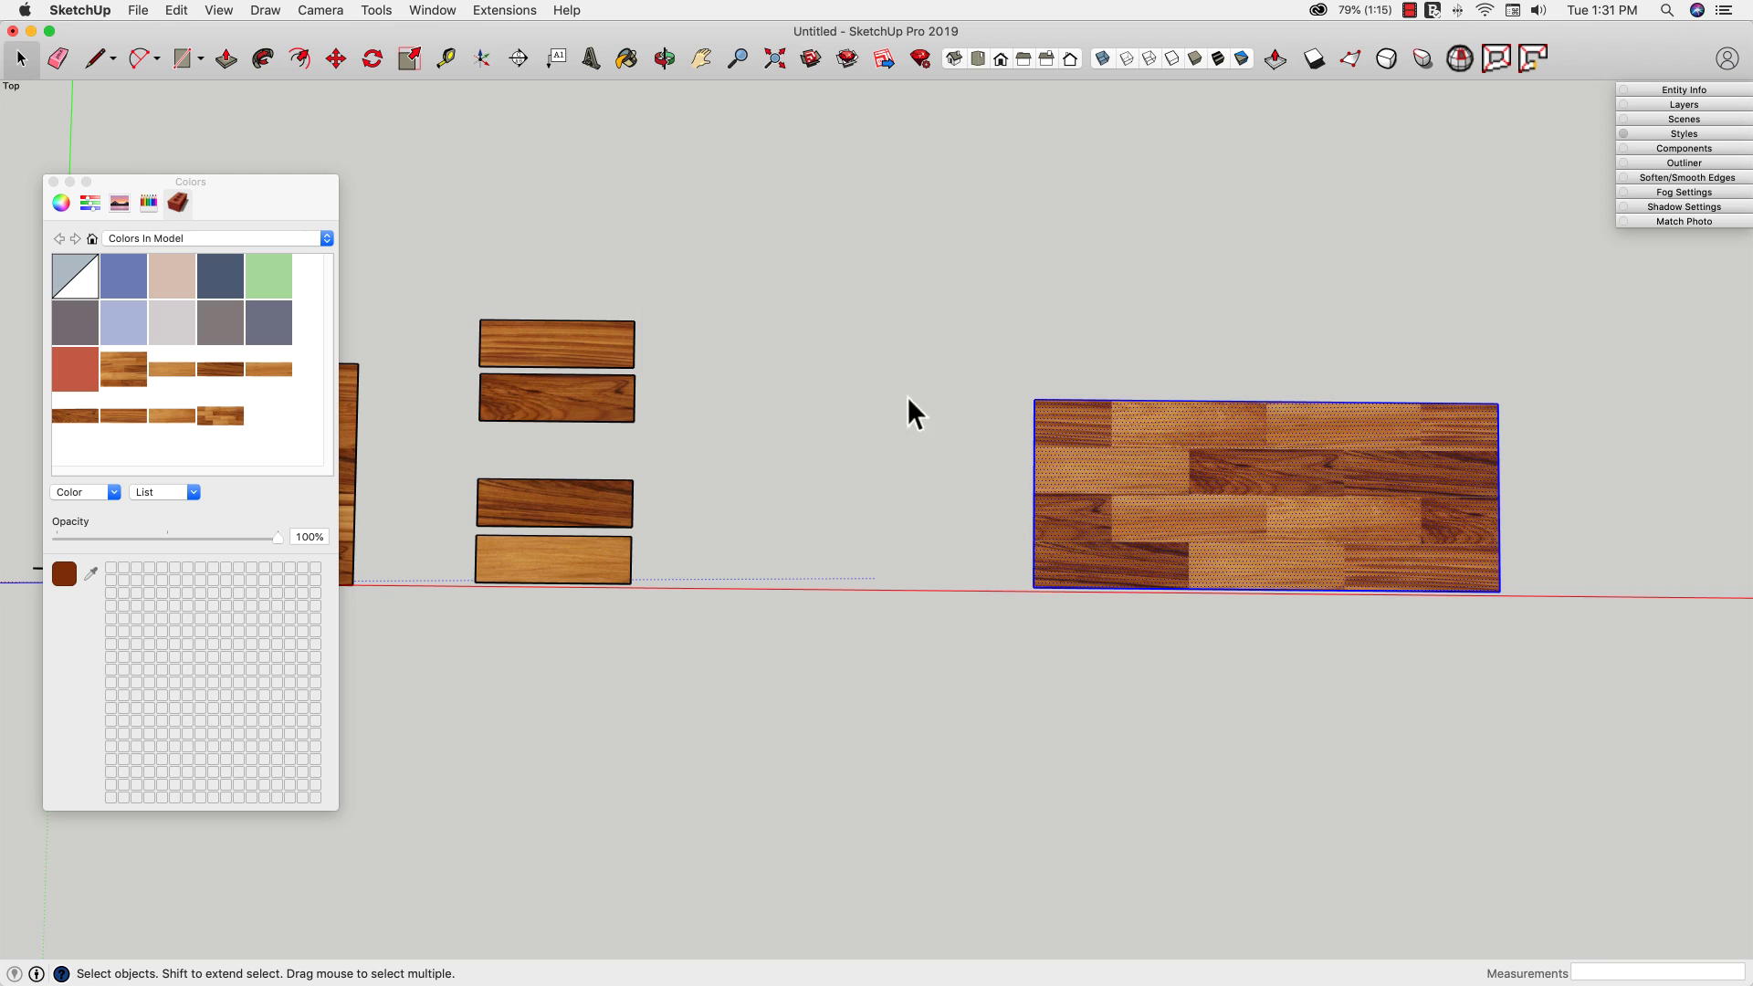
Step: Drag the combined face's right edge outward to widen it
{"action": "mouse_move", "coordinate": [919, 394]}
{"action": "middle_mouse_down"}
{"action": "mouse_move", "coordinate": [1010, 397]}
{"action": "mouse_move", "coordinate": [857, 482]}
{"action": "middle_mouse_up"}
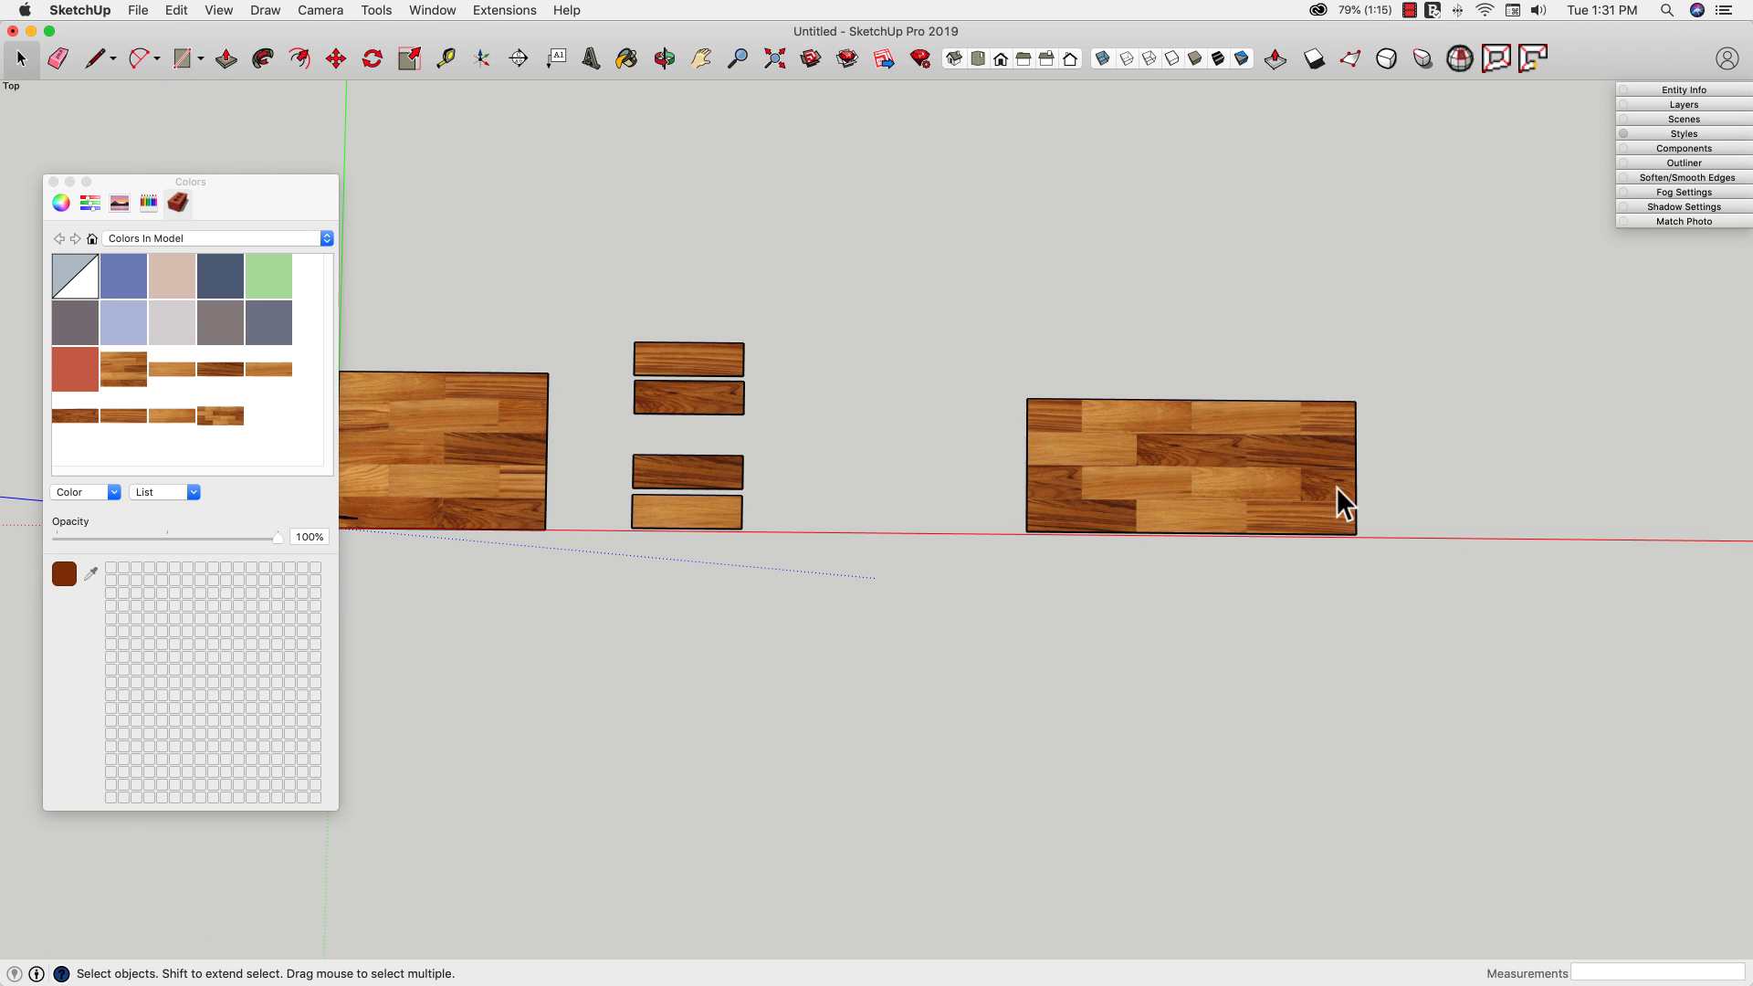
{"action": "scroll", "coordinate": [830, 491], "scroll_direction": "down", "scroll_amount": 2}
{"action": "scroll", "coordinate": [1242, 464], "scroll_direction": "up", "scroll_amount": 3}
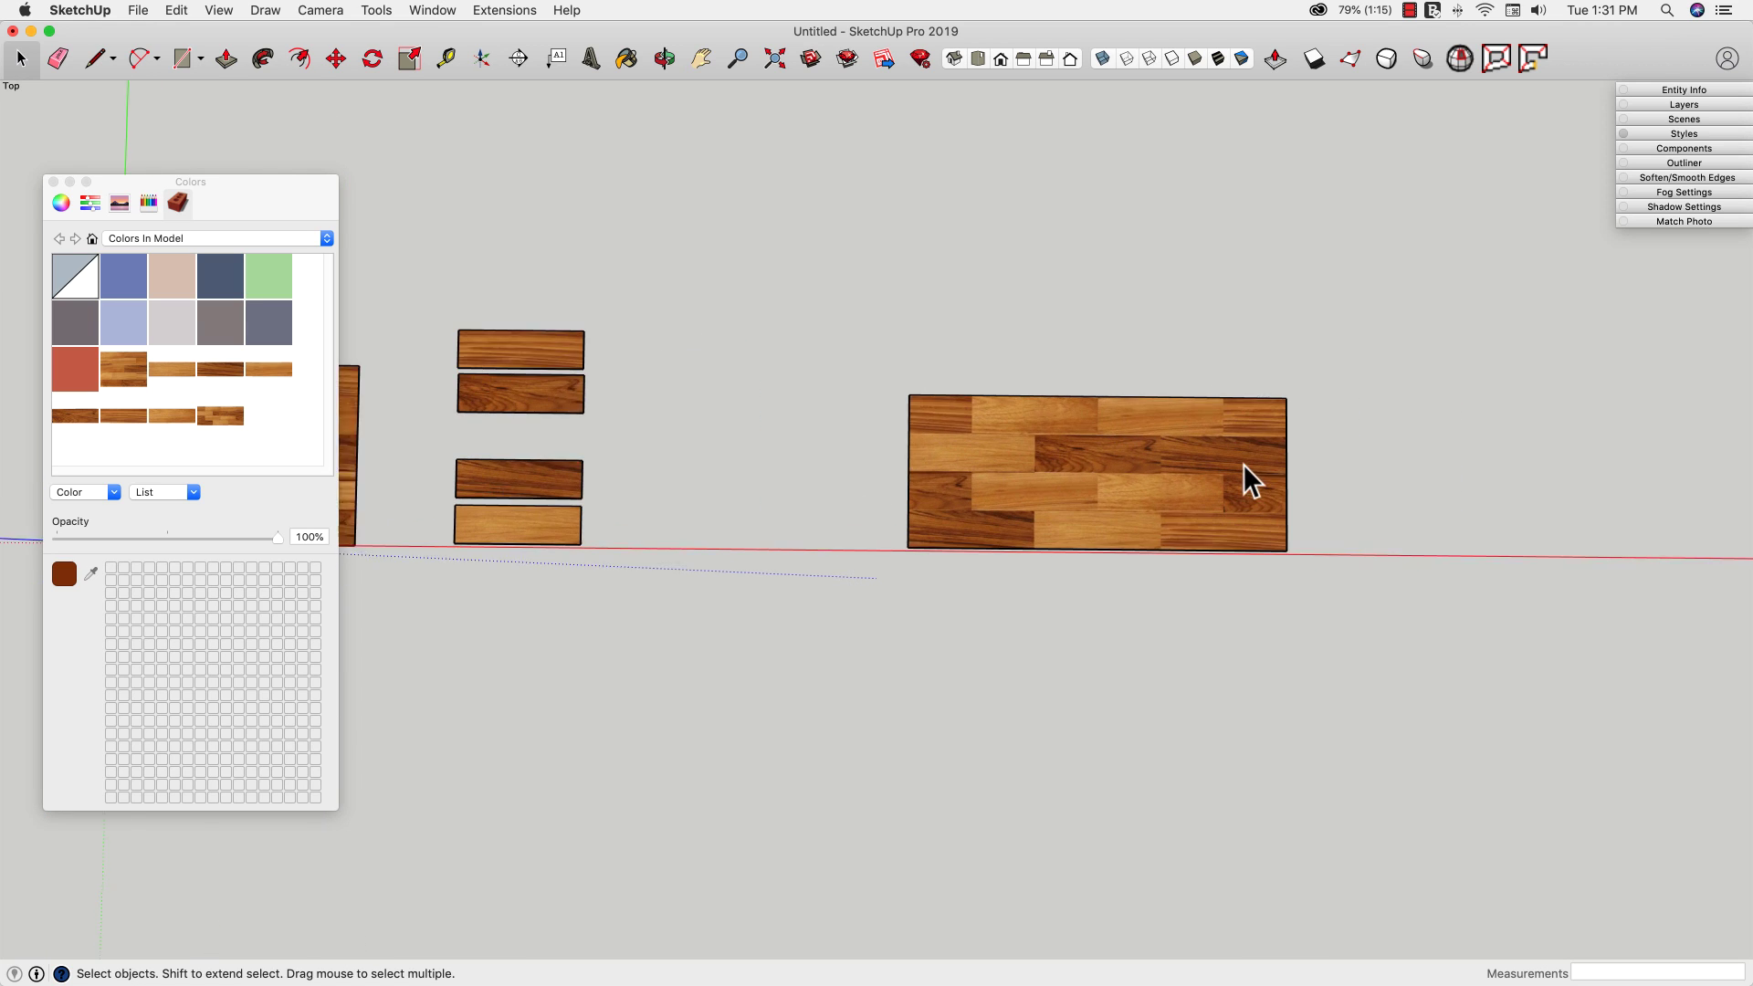
{"action": "key", "text": "m"}
{"action": "left_click", "coordinate": [1291, 480]}
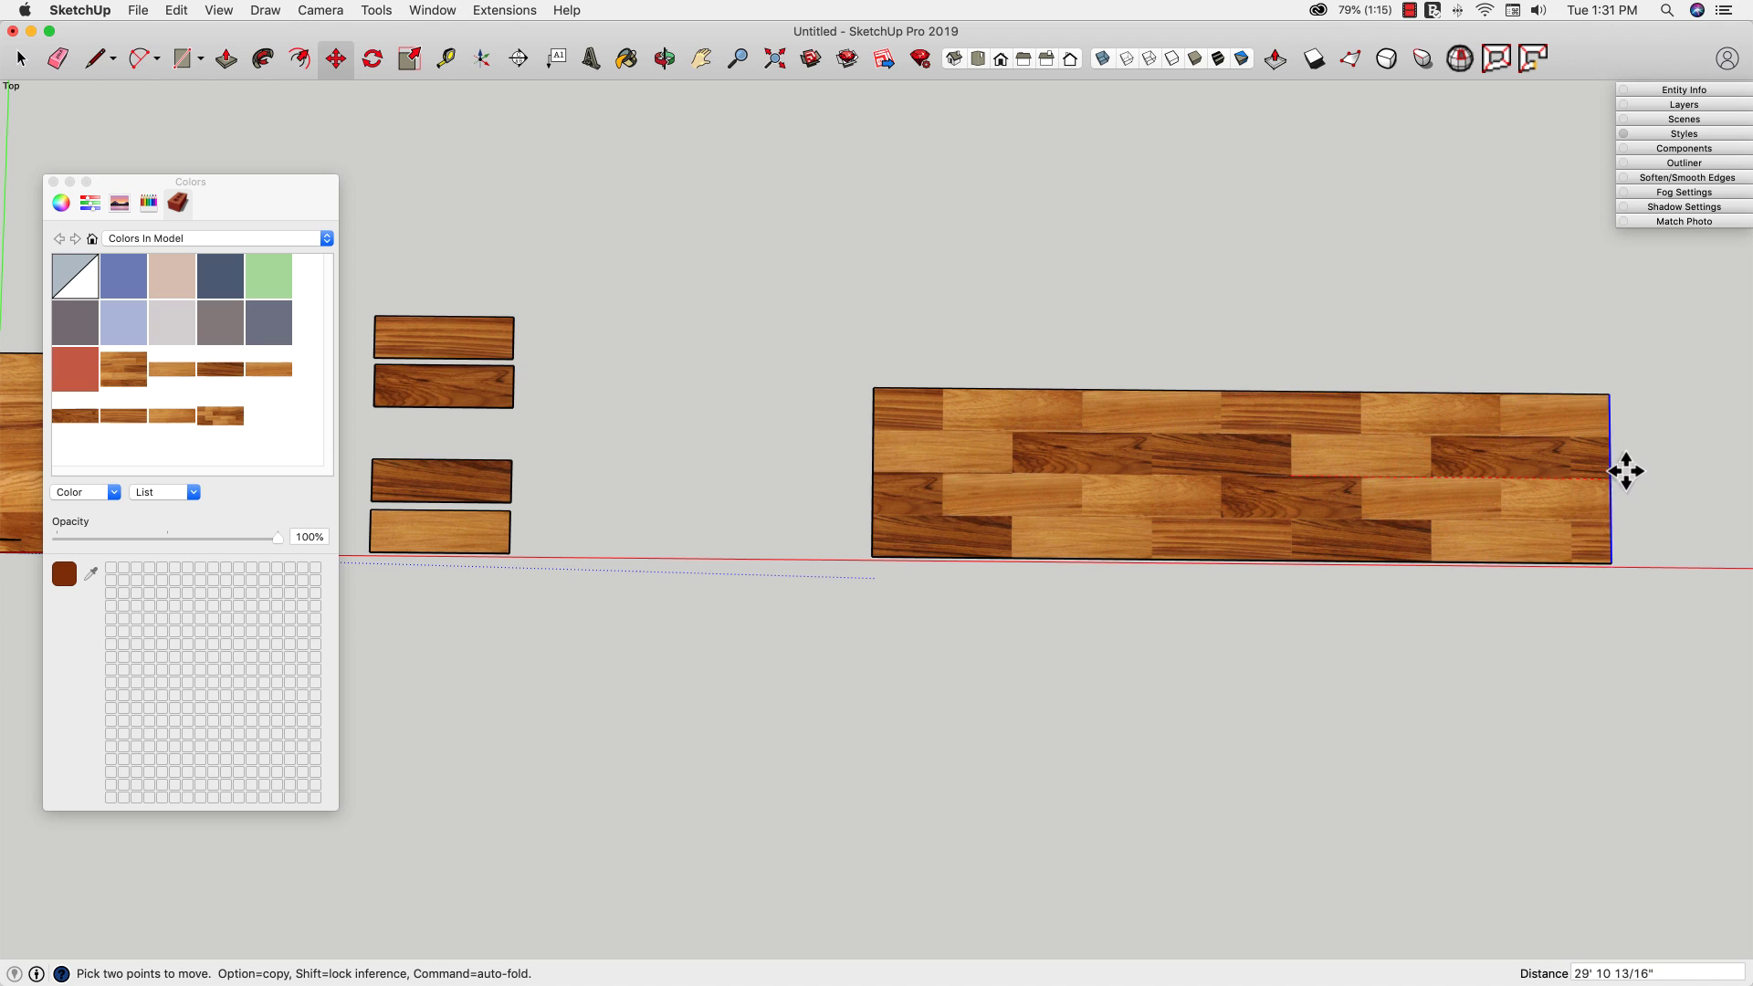
{"action": "left_click", "coordinate": [1701, 485]}
{"action": "key", "text": "space"}
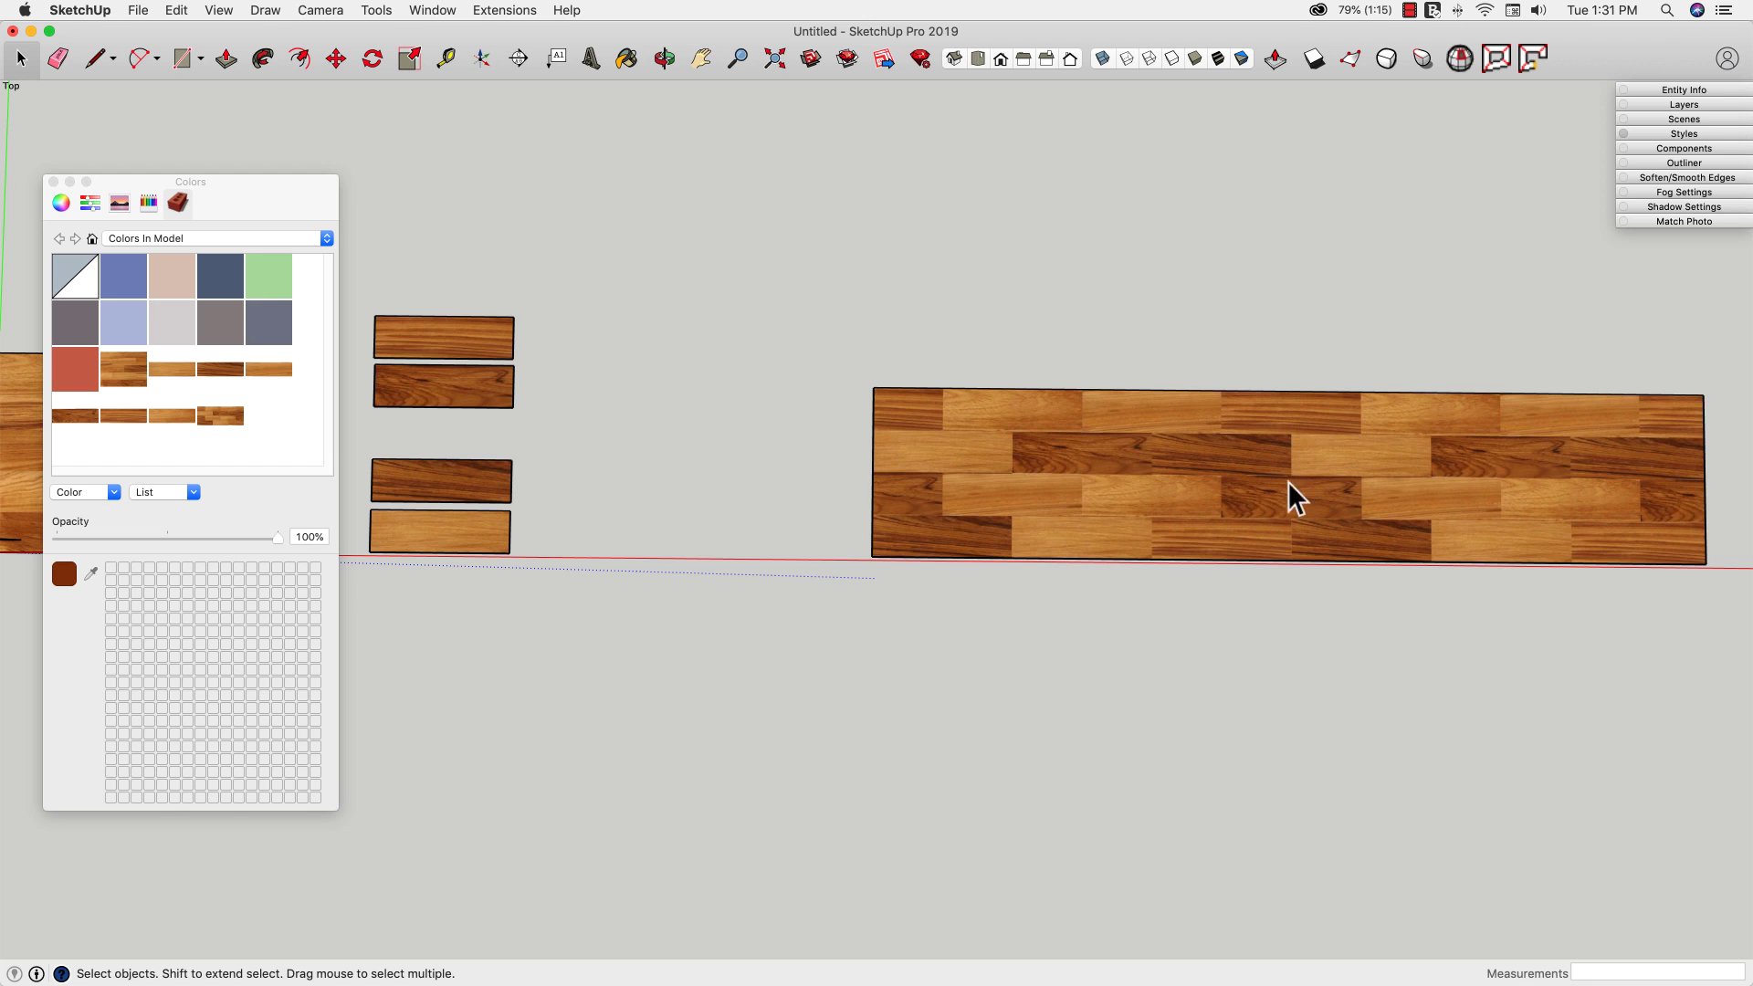
Step: Raise the face's top edge and pull its left edge further left
{"action": "key", "text": "m"}
{"action": "left_click", "coordinate": [1288, 395]}
{"action": "left_click", "coordinate": [1291, 160]}
{"action": "left_click", "coordinate": [873, 382]}
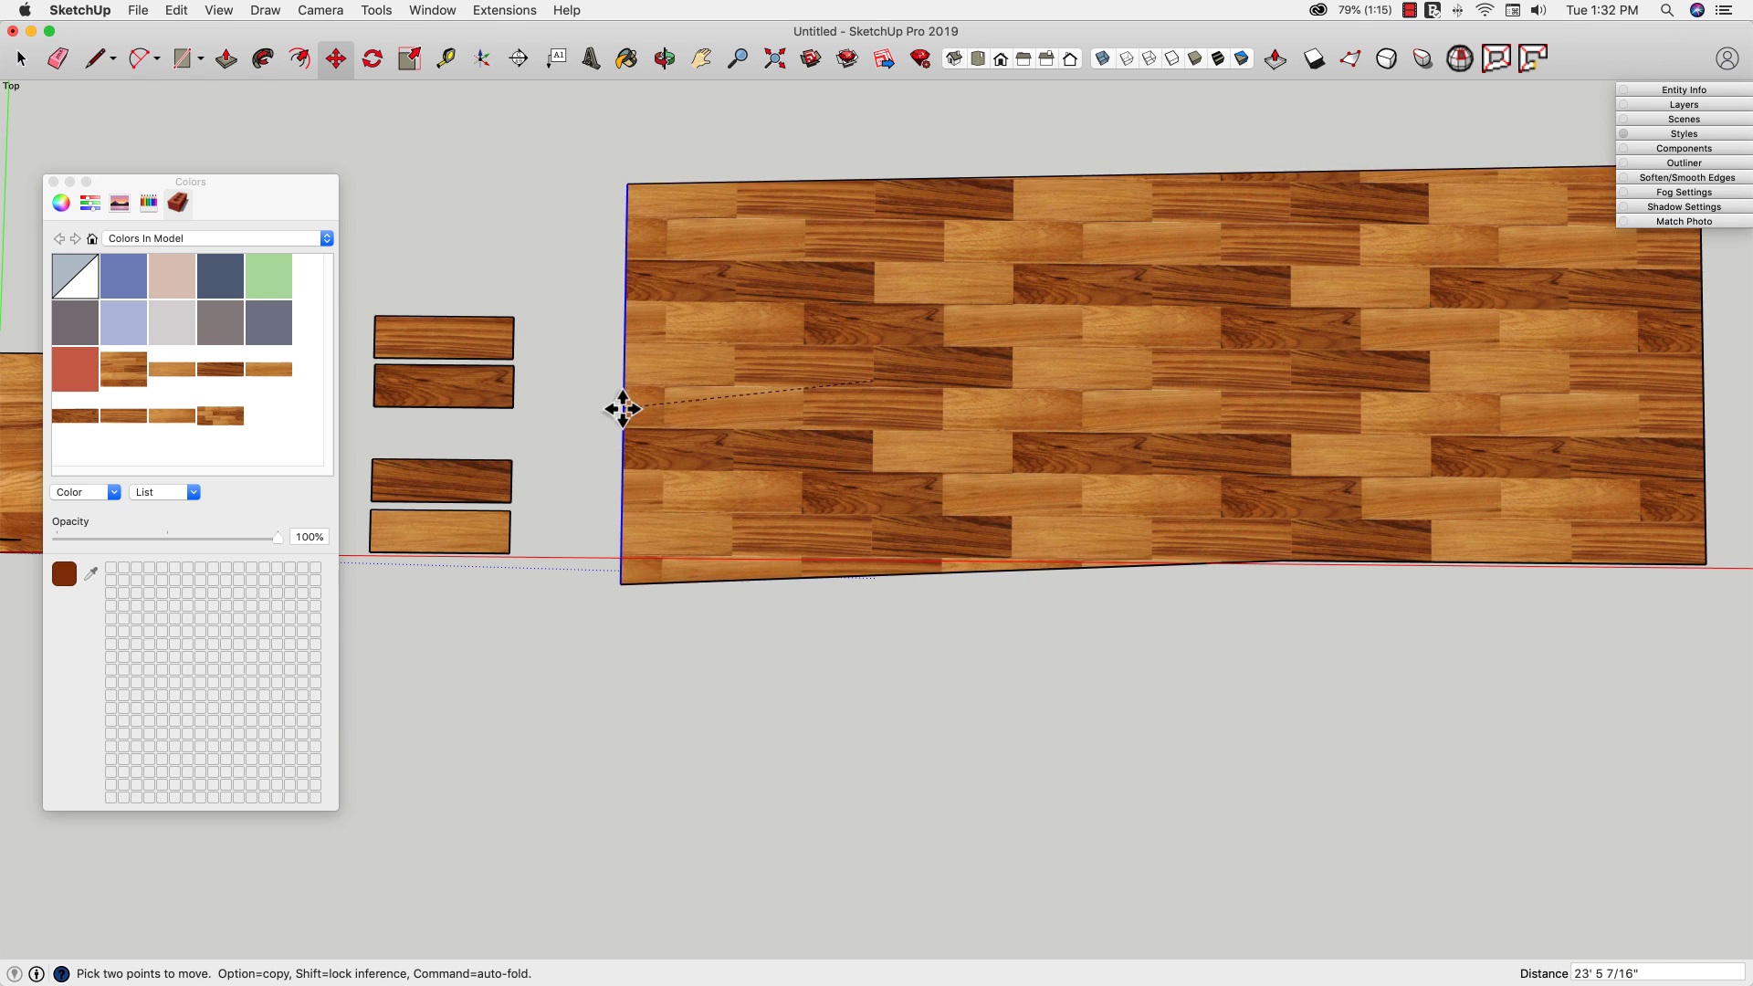
{"action": "left_click", "coordinate": [615, 372]}
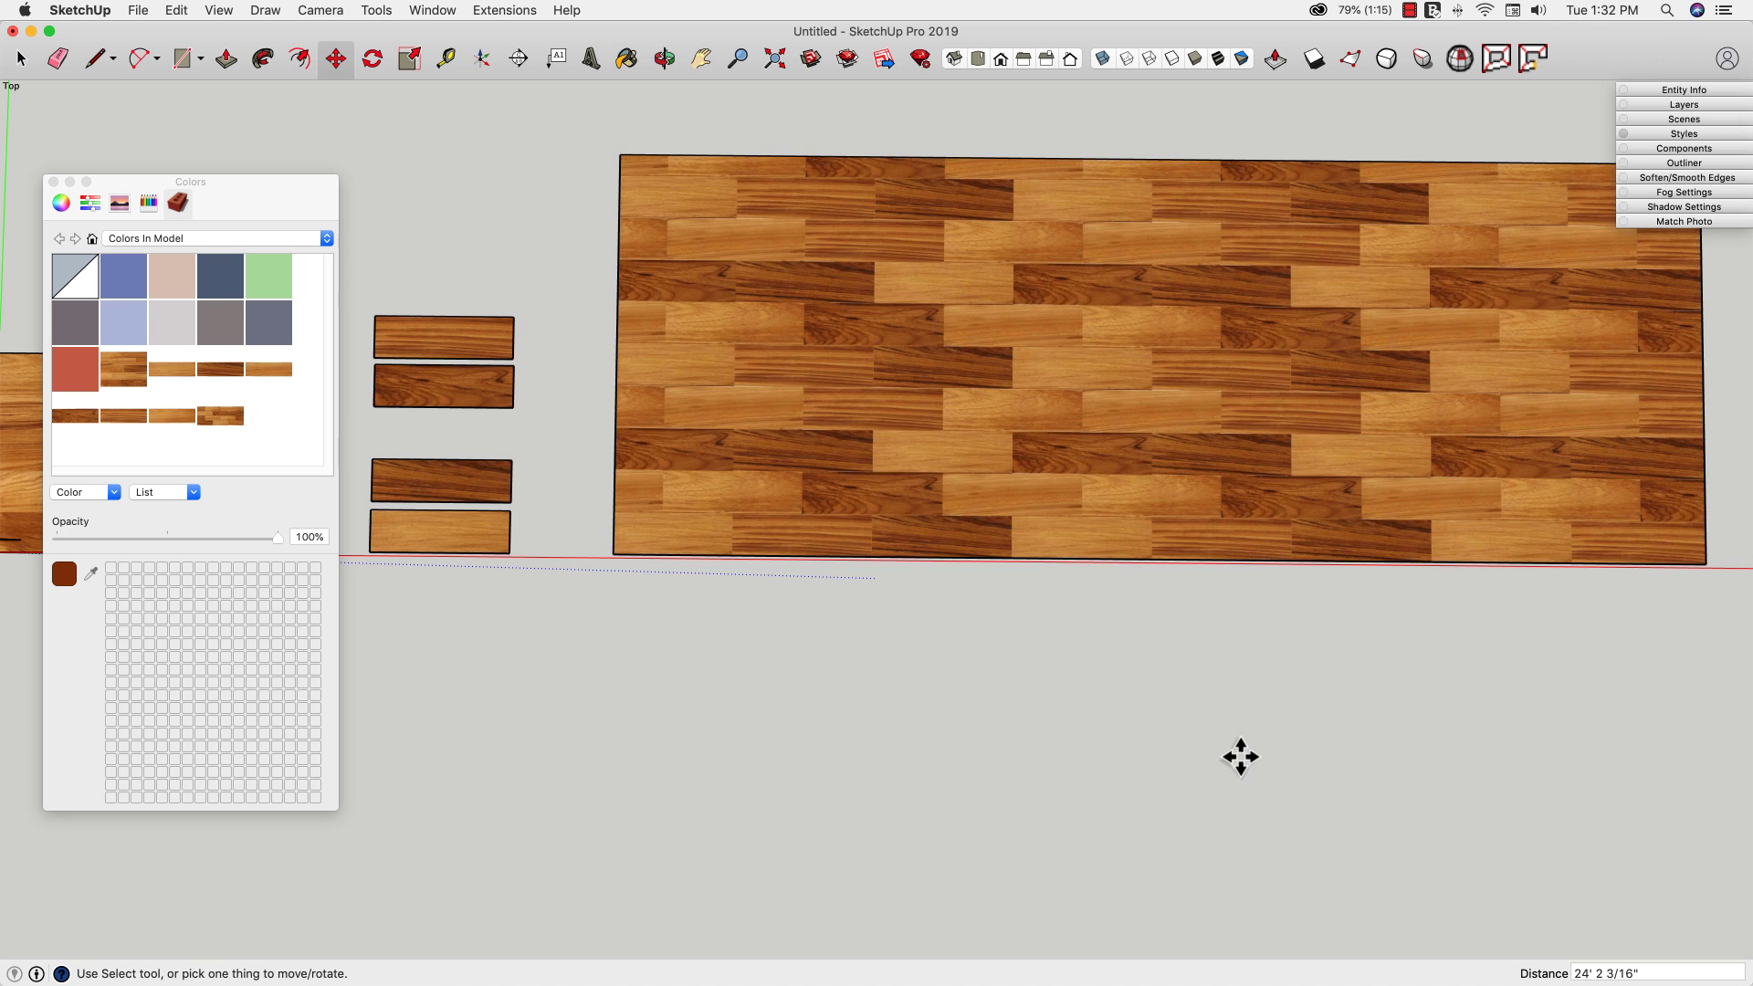
Step: Zoom out, widen the original photo face leftward, and shift it slightly right
{"action": "scroll", "coordinate": [1352, 785], "scroll_direction": "down", "scroll_amount": 3}
{"action": "scroll", "coordinate": [1426, 789], "scroll_direction": "down", "scroll_amount": 1}
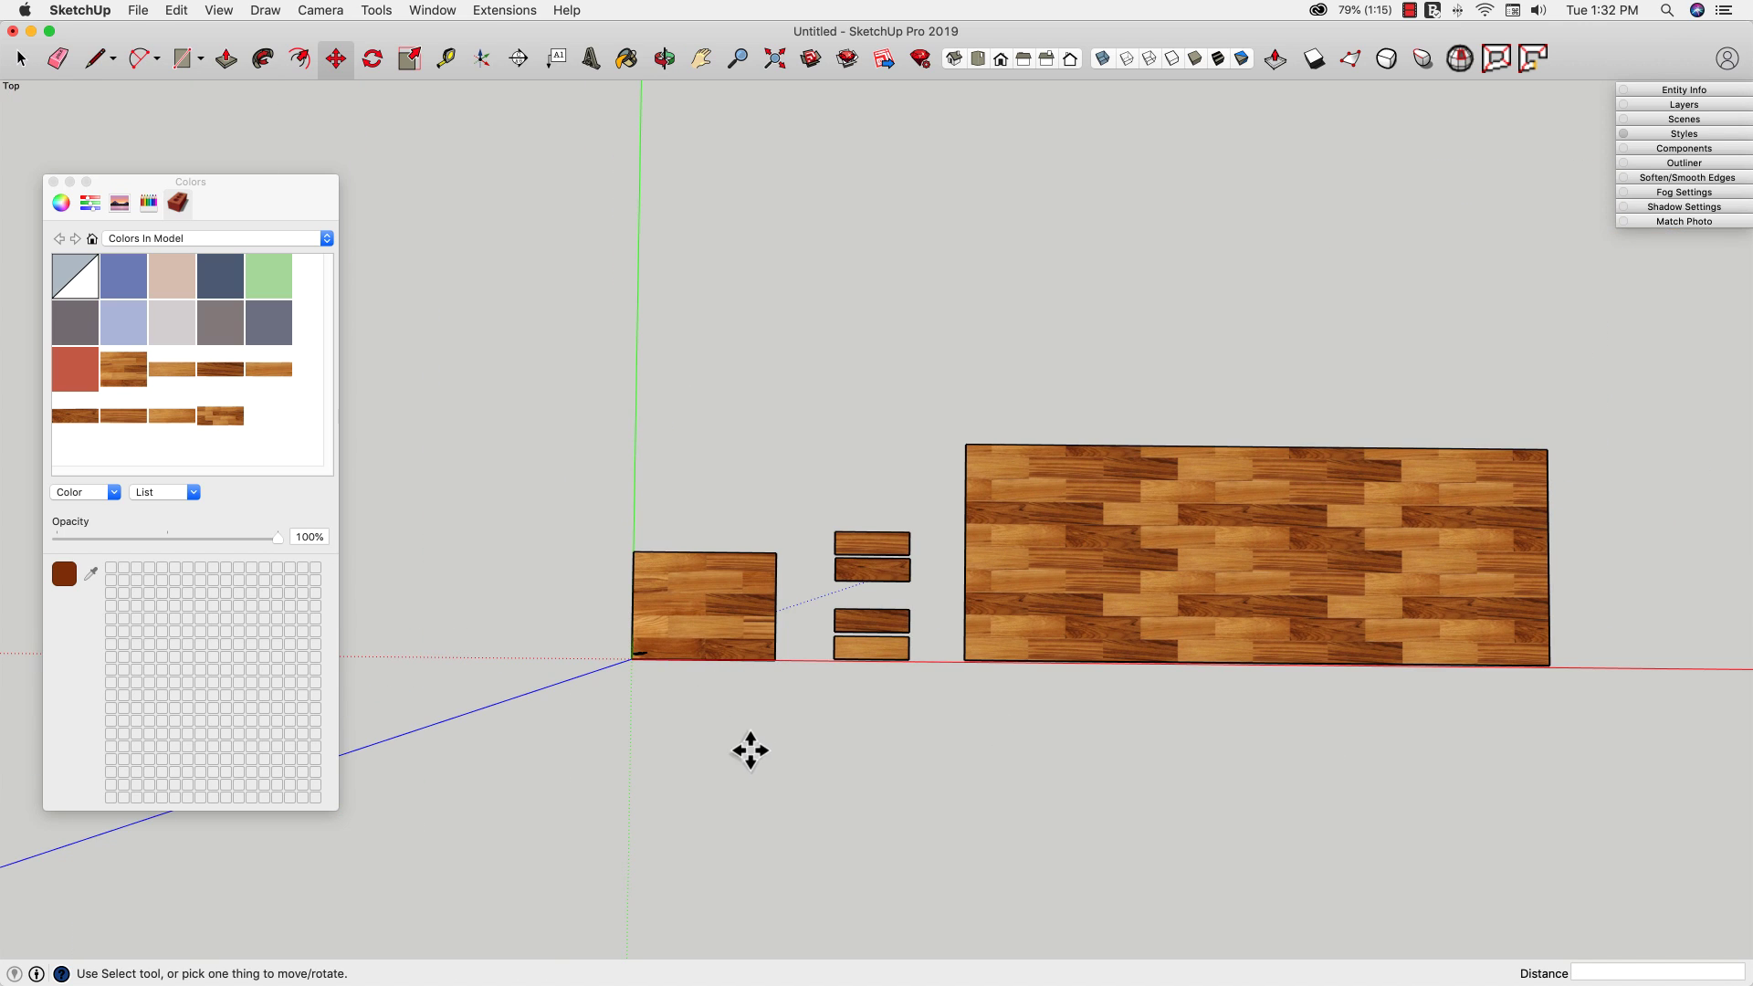
{"action": "left_click", "coordinate": [629, 603]}
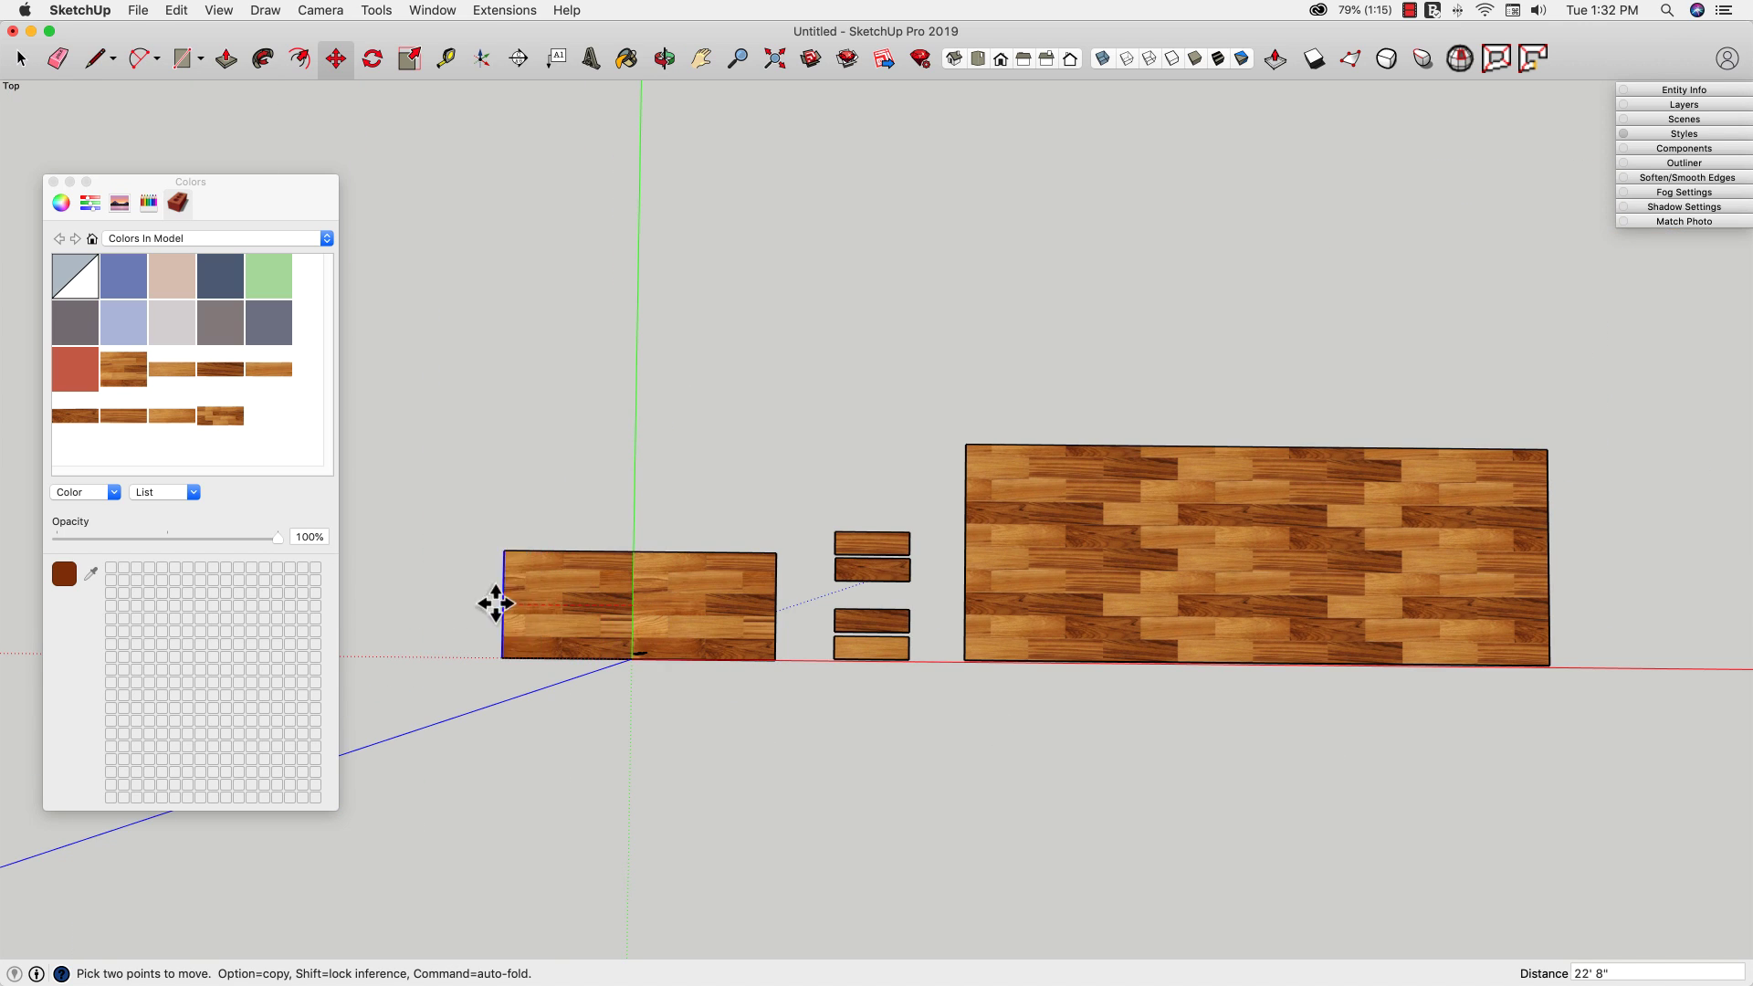
{"action": "left_click", "coordinate": [494, 599]}
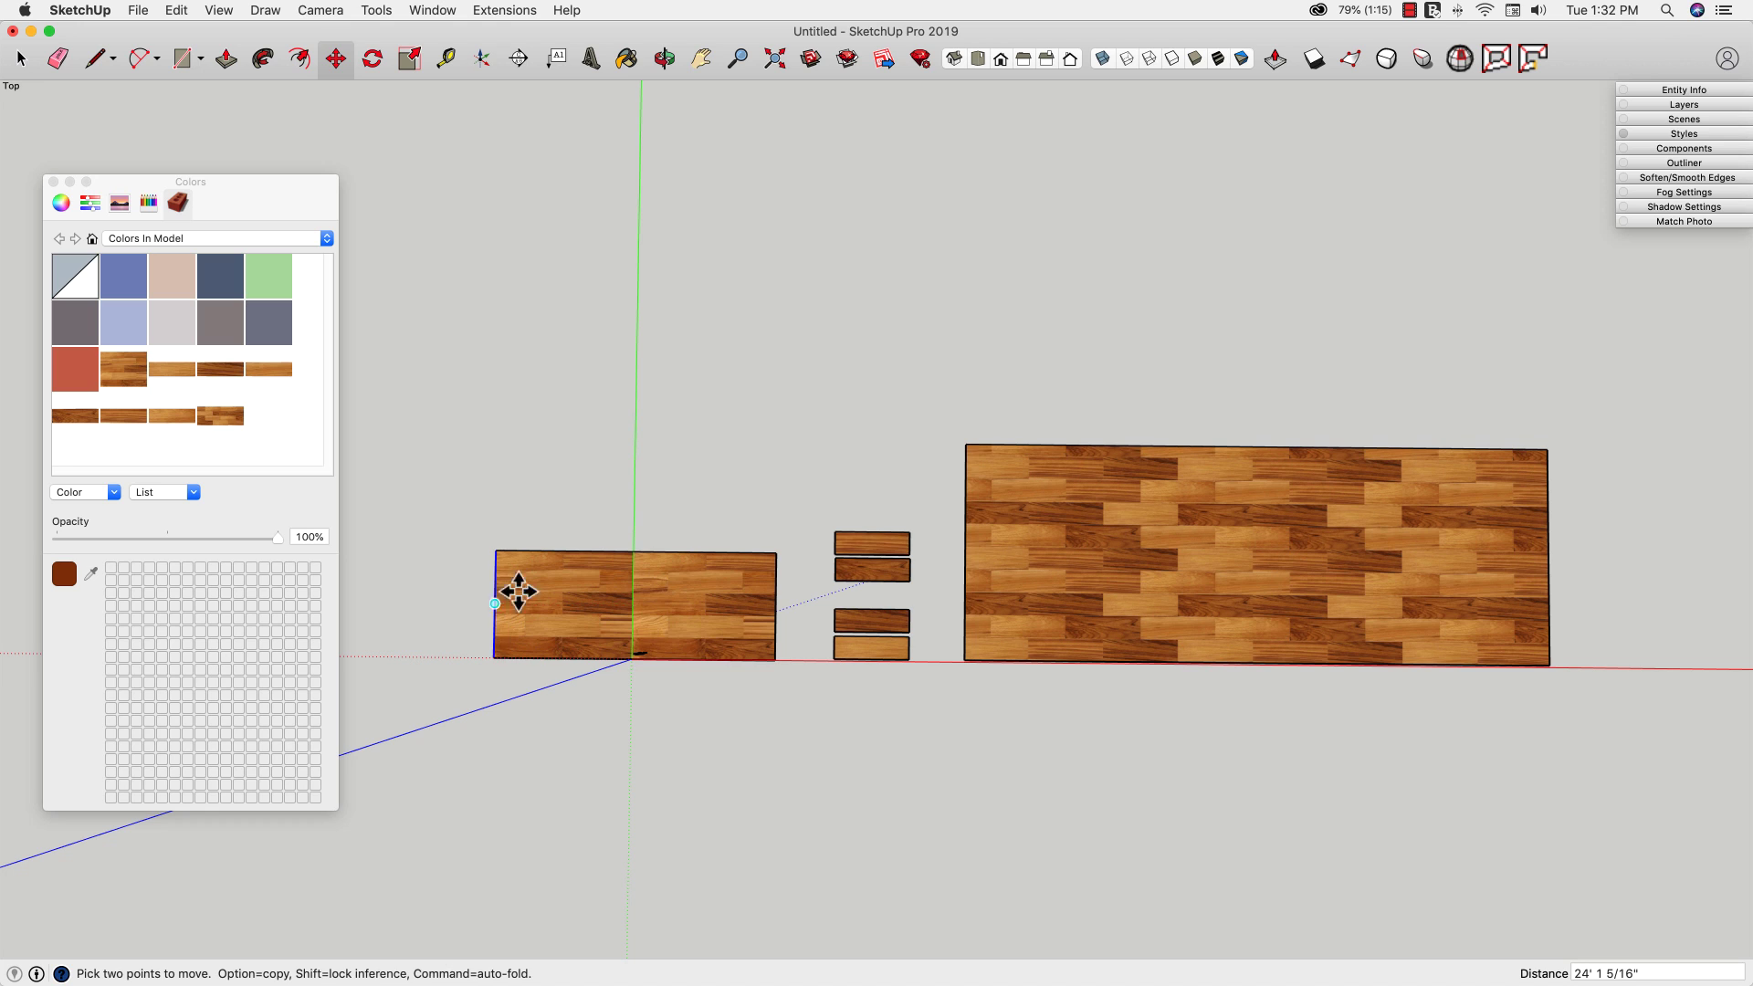
{"action": "left_click", "coordinate": [690, 588]}
{"action": "left_click", "coordinate": [673, 610]}
{"action": "key", "text": "space"}
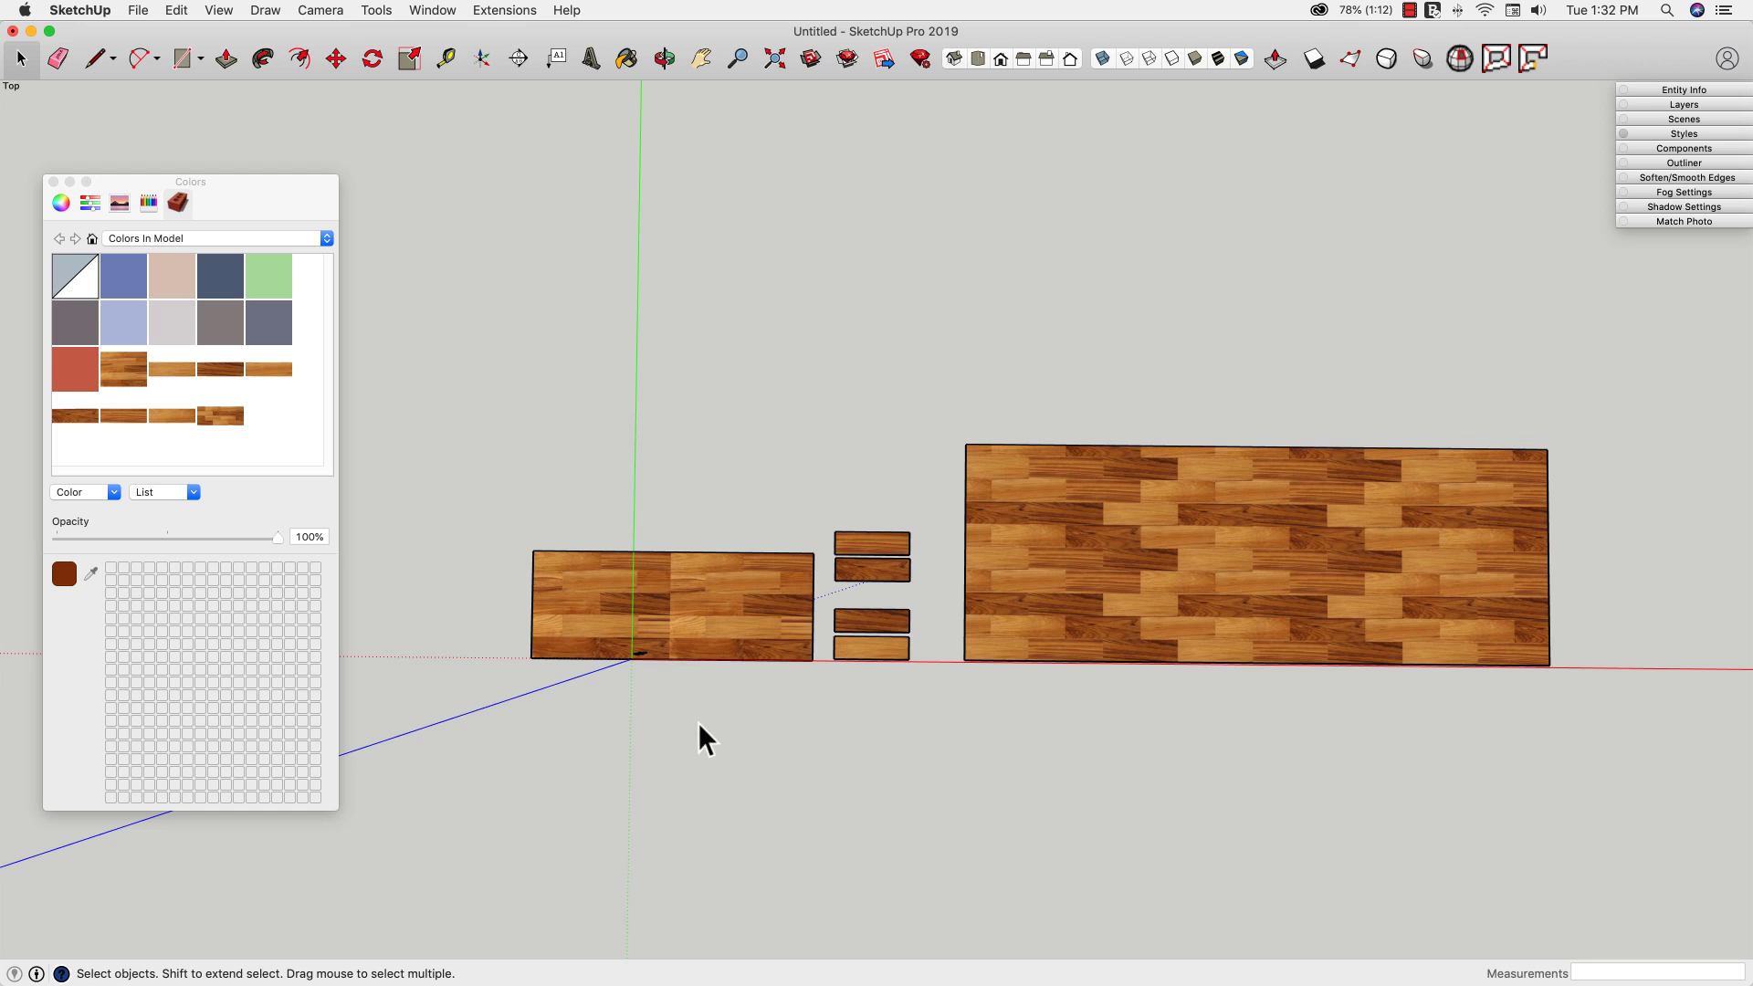
Step: Raise the photo face's top edge and pull its left edge further left
{"action": "key", "text": "m"}
{"action": "left_click", "coordinate": [743, 552]}
{"action": "left_click", "coordinate": [755, 381]}
{"action": "key", "text": "space"}
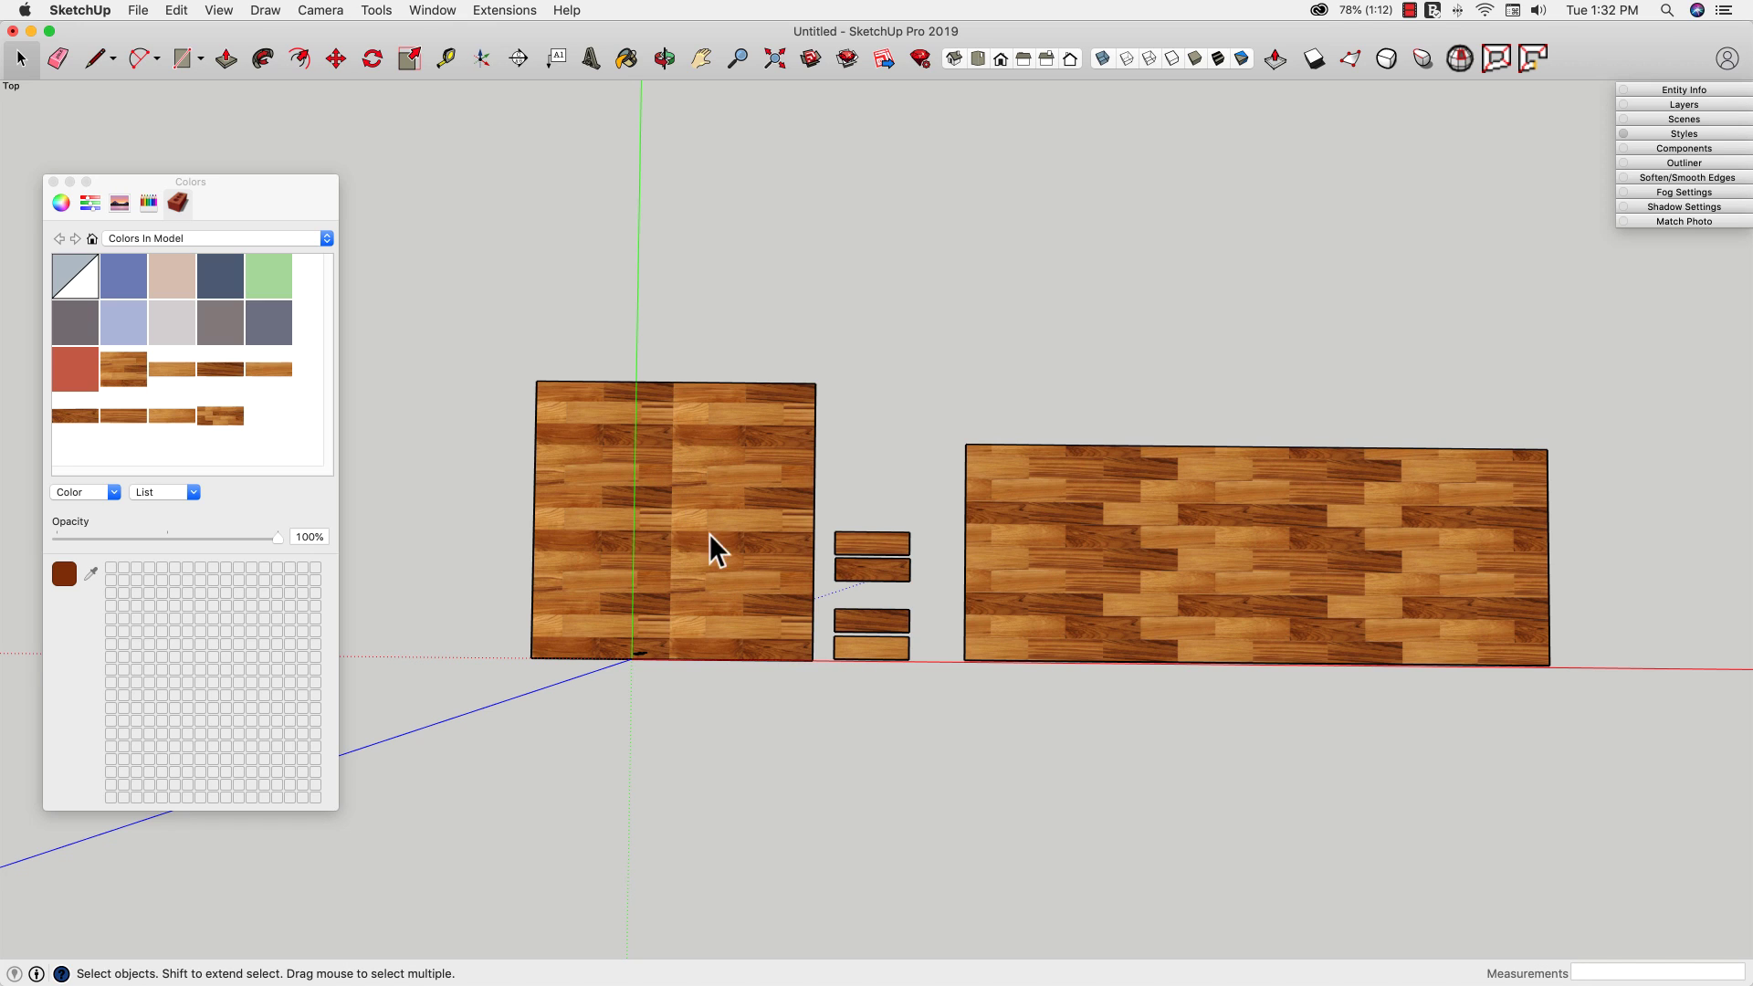
{"action": "key", "text": "m"}
{"action": "left_click", "coordinate": [534, 515]}
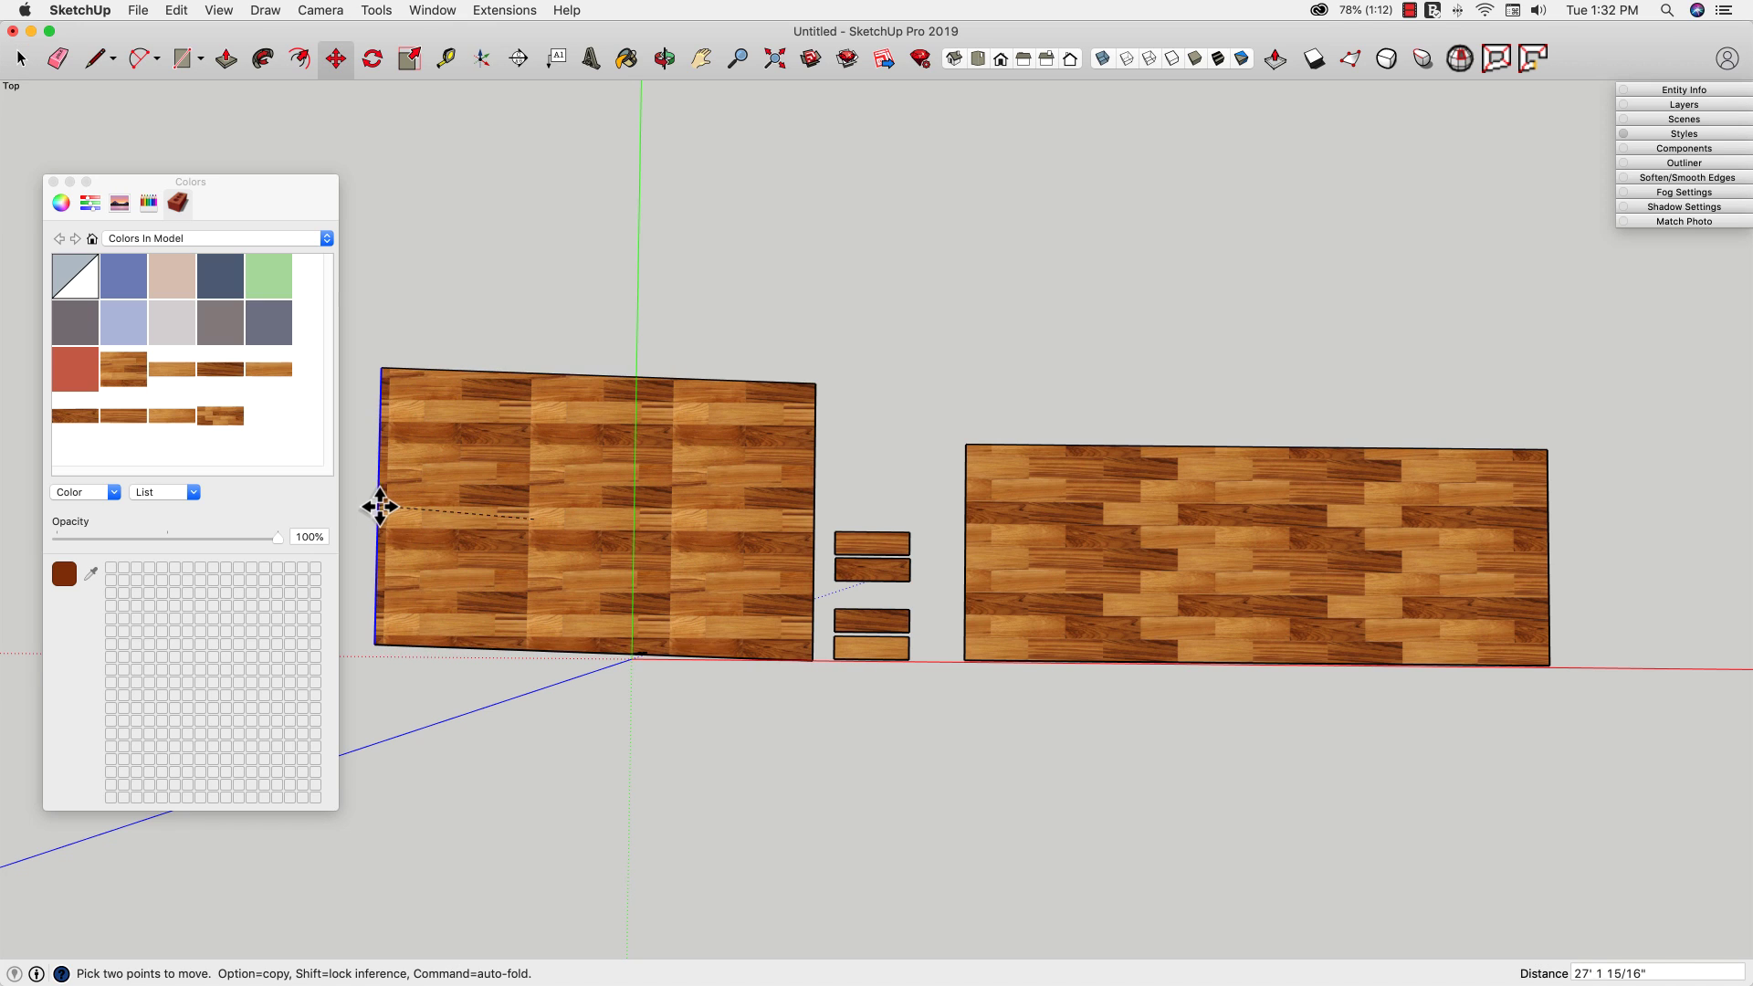
{"action": "left_click", "coordinate": [379, 507]}
Step: Pick the combined wood swatch, then another In Model wood swatch, closing its right-click menu
{"action": "left_click", "coordinate": [221, 420]}
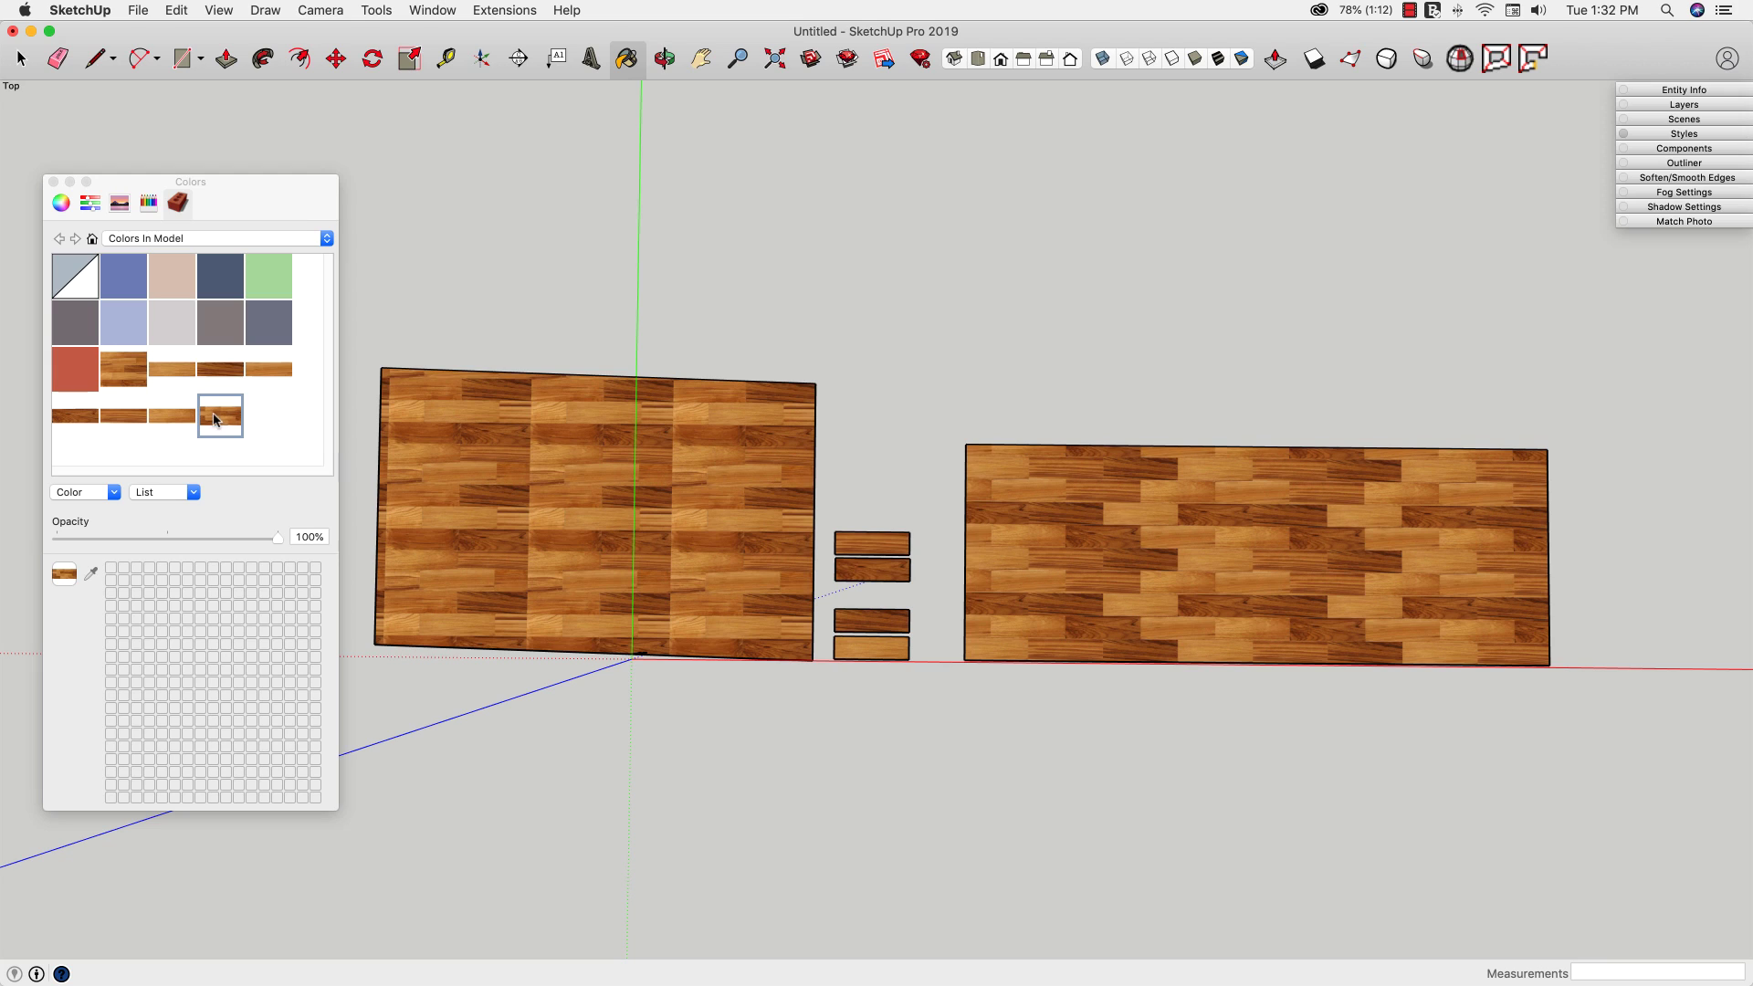
{"action": "left_click", "coordinate": [125, 374]}
{"action": "right_click", "coordinate": [125, 375]}
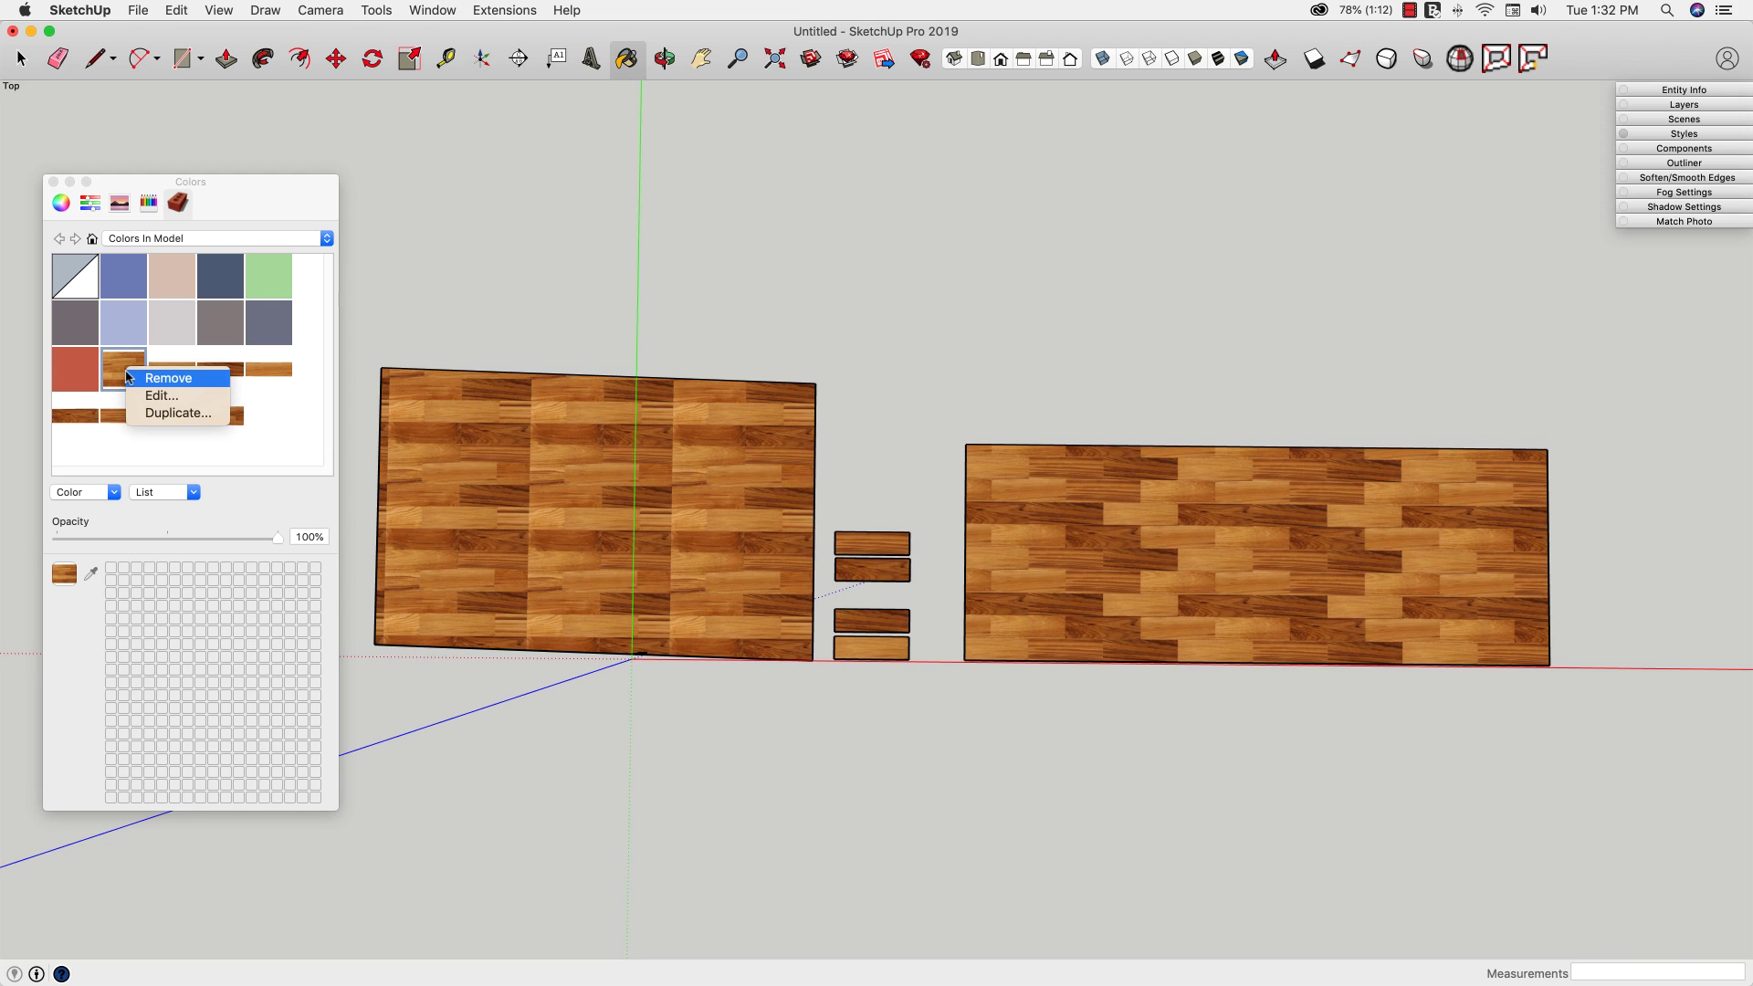
{"action": "left_click", "coordinate": [221, 423]}
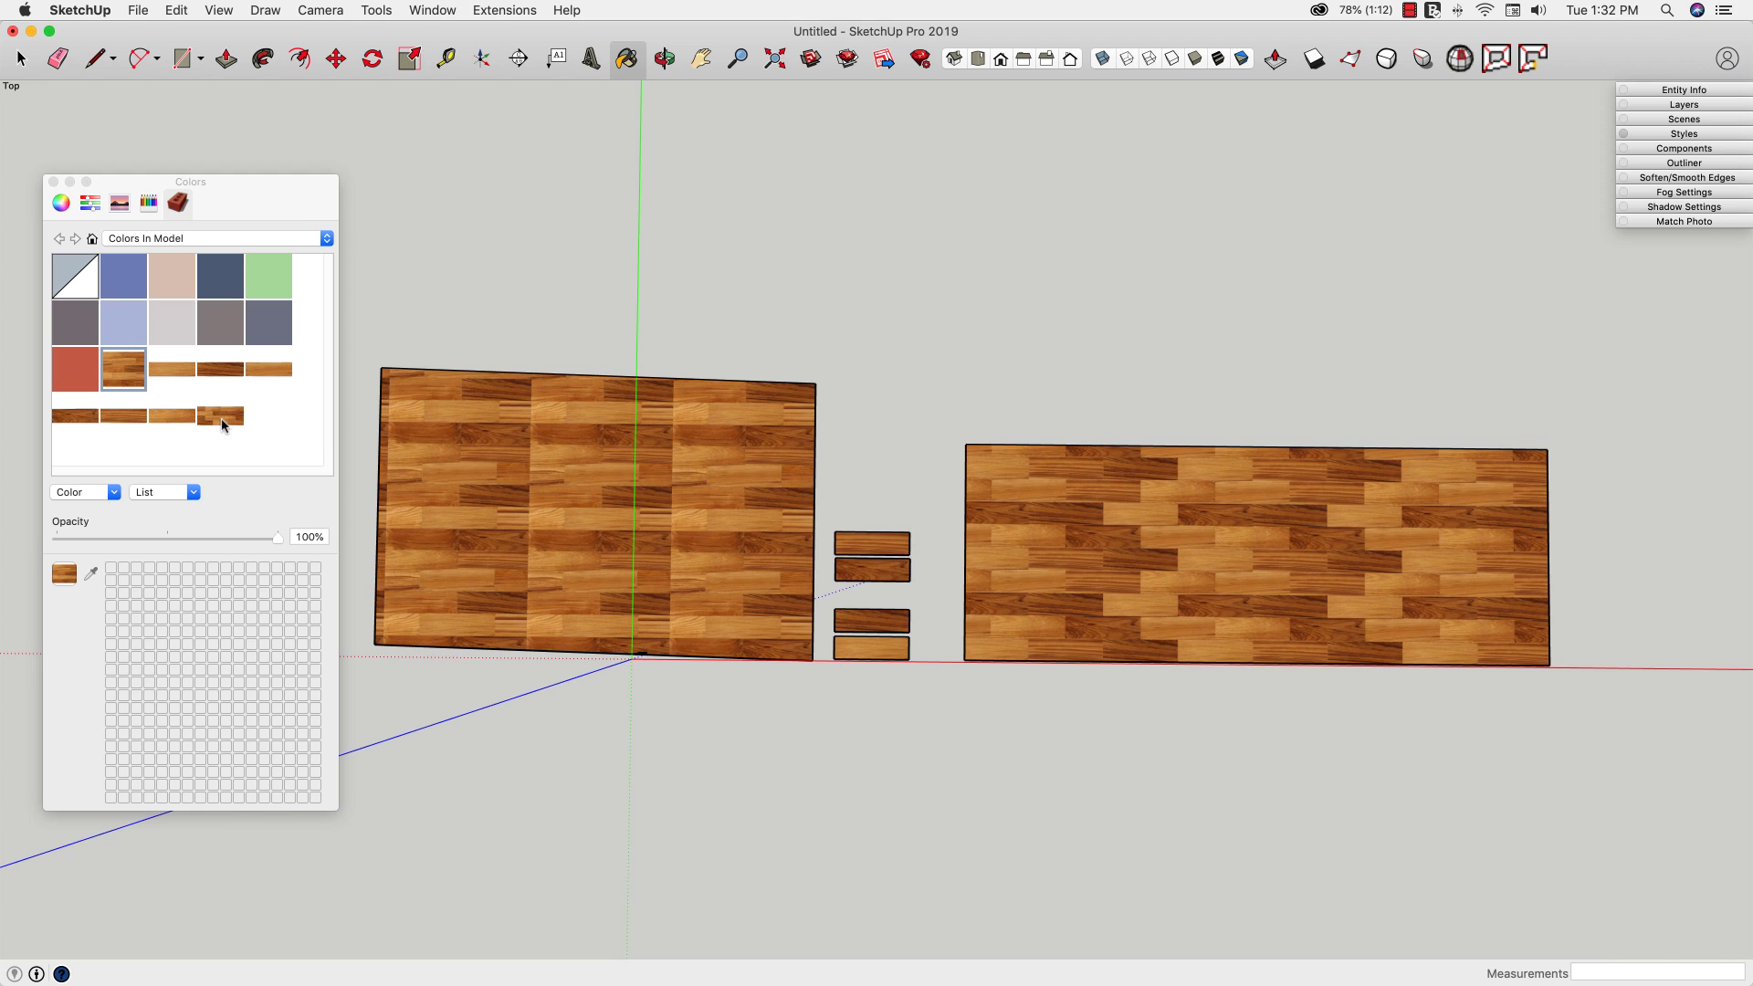